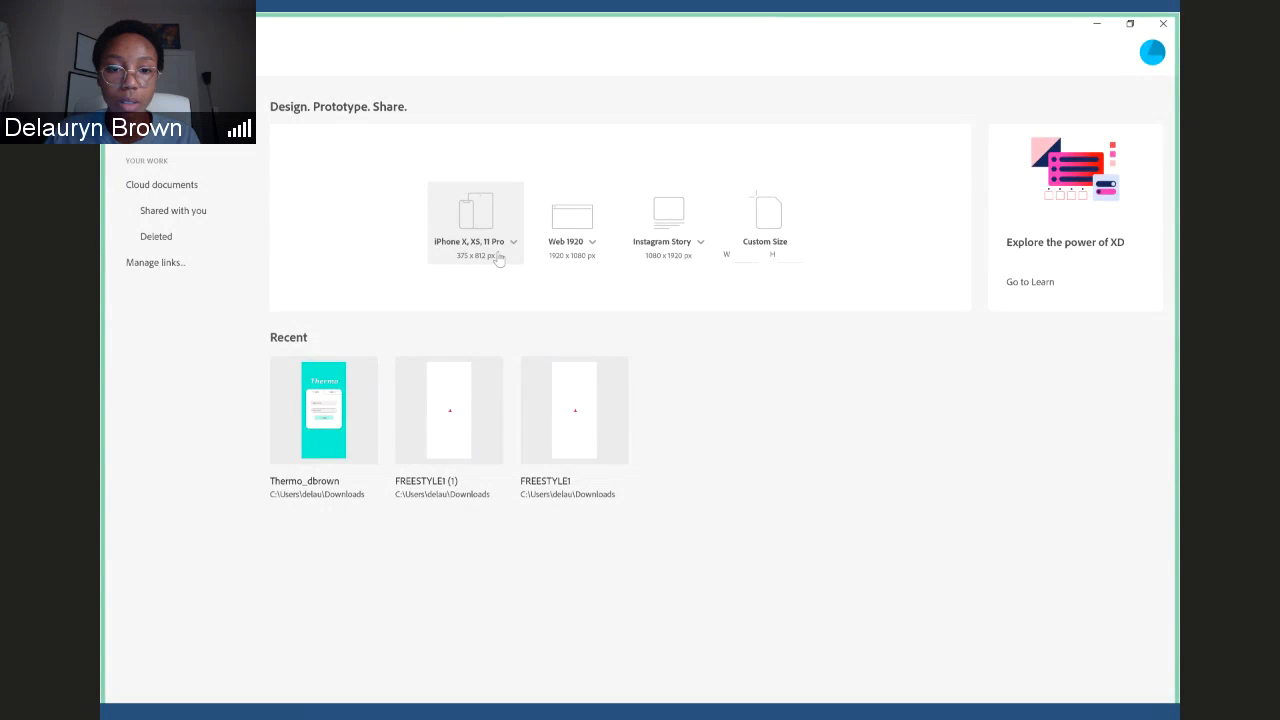
- Create a new document with an iPhone X, XS, 11 Pro artboard of 375 x 812 px and deselect the artboard
{"action": "left_click", "coordinate": [498, 258]}
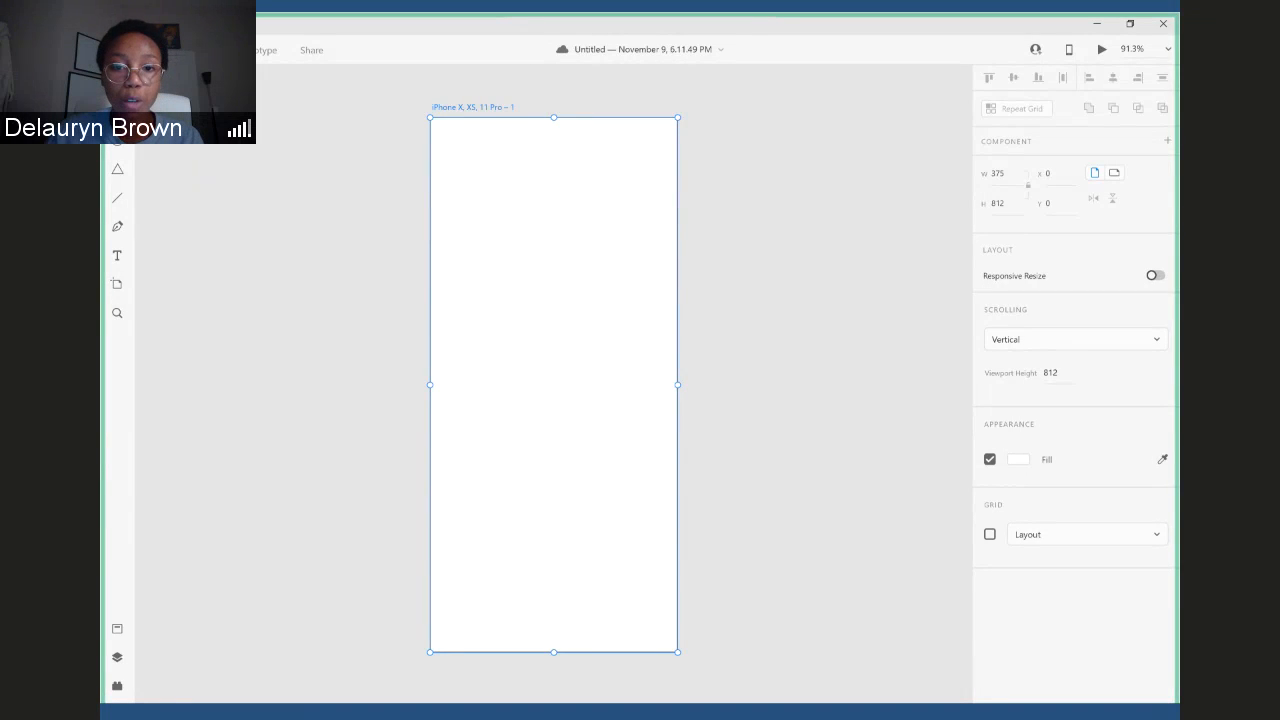
{"action": "left_click", "coordinate": [808, 333]}
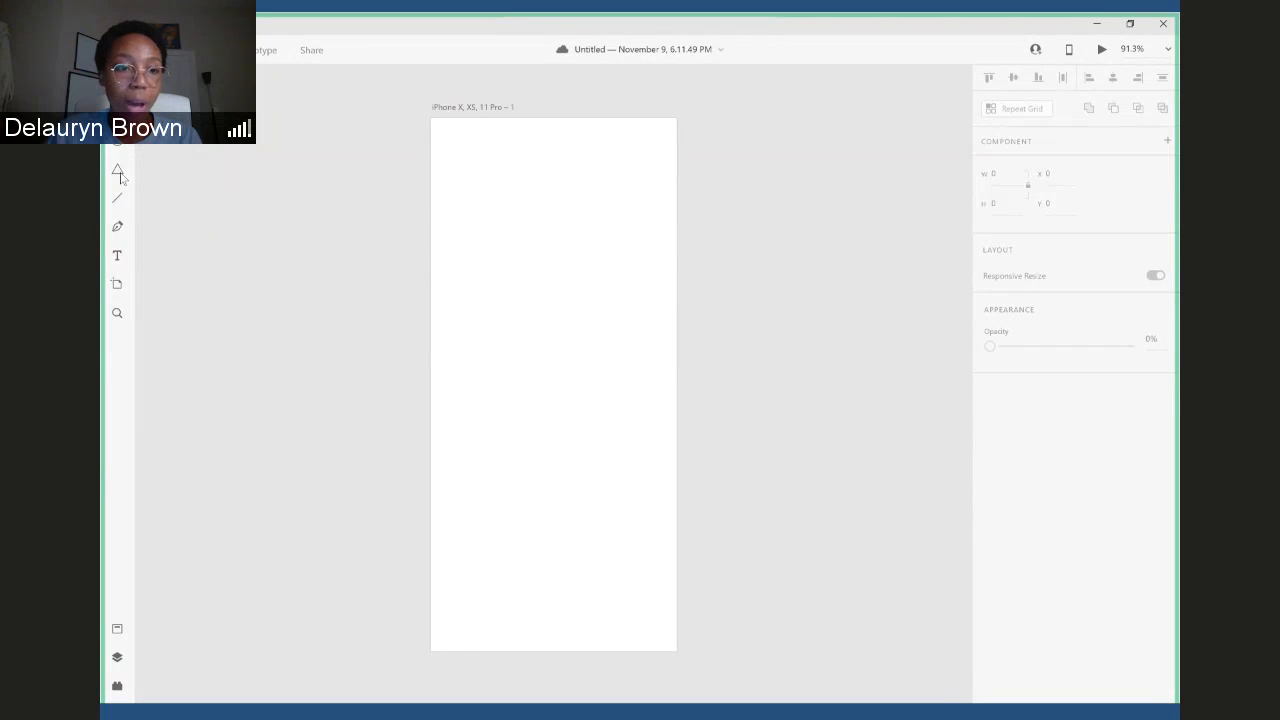
- Look through the document's assets, layers and plugins, and return to the full canvas view
{"action": "left_click", "coordinate": [117, 629]}
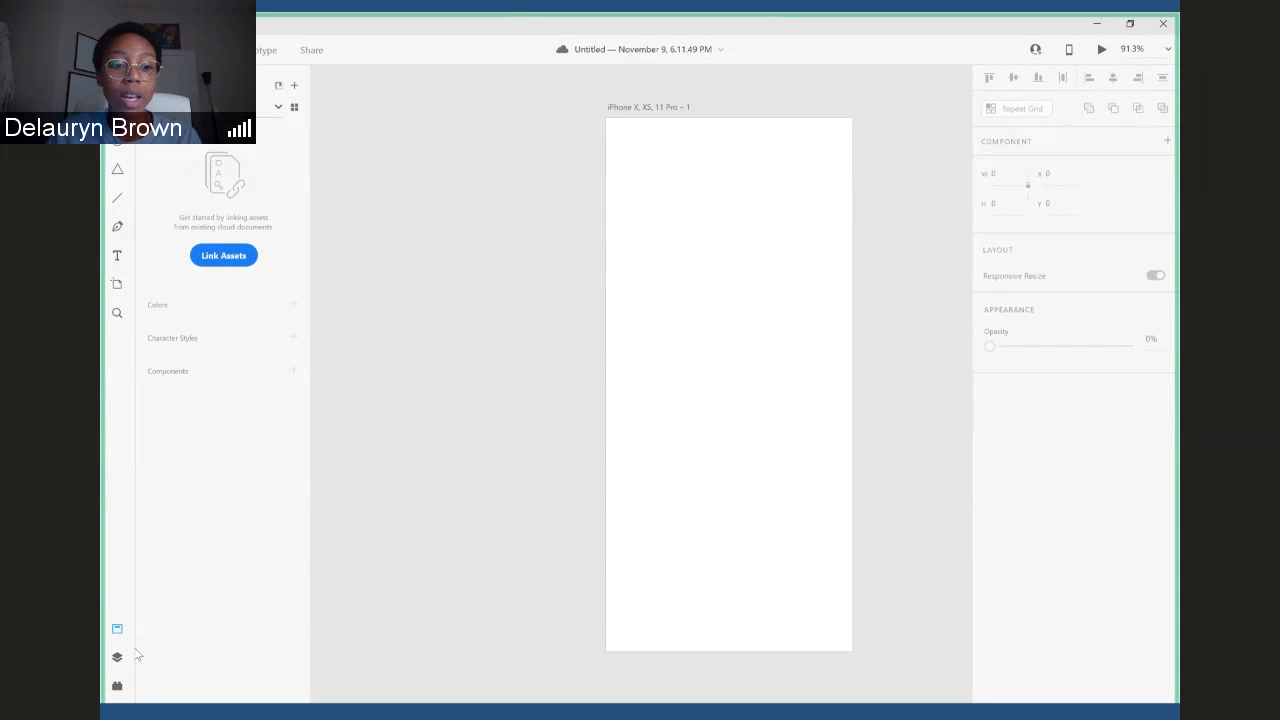
{"action": "left_click", "coordinate": [118, 657]}
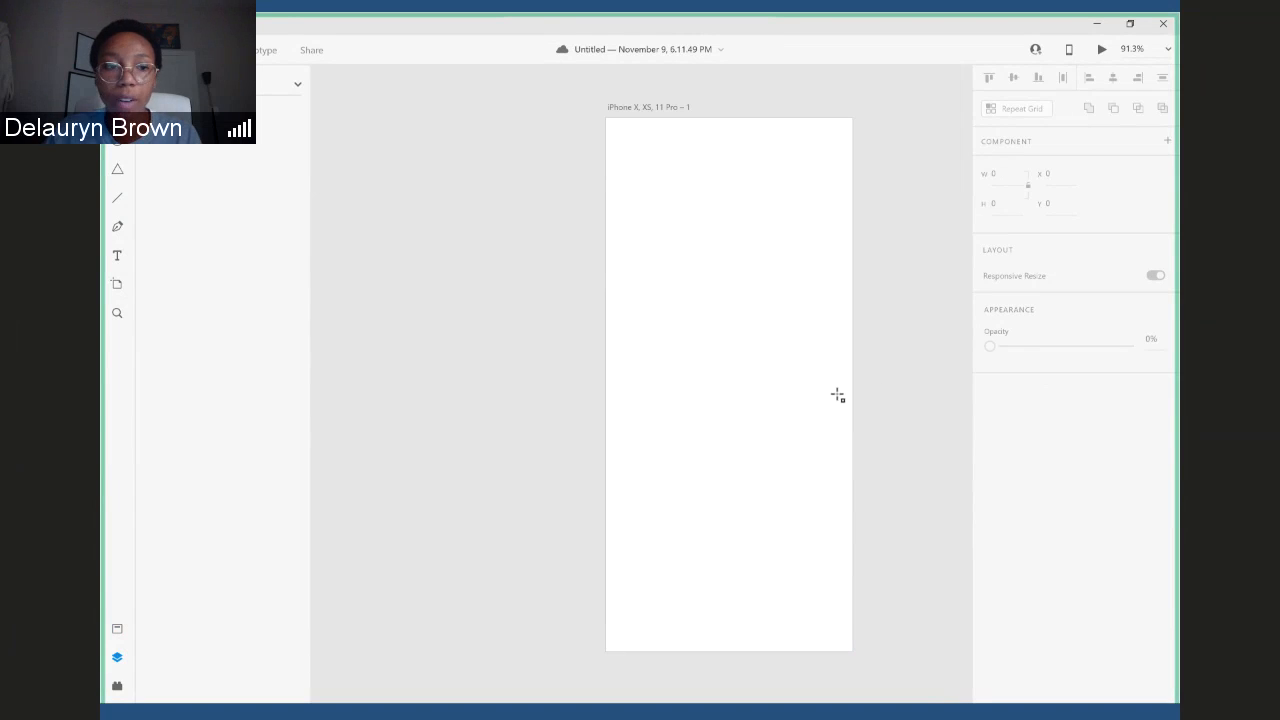
{"action": "left_click", "coordinate": [117, 688]}
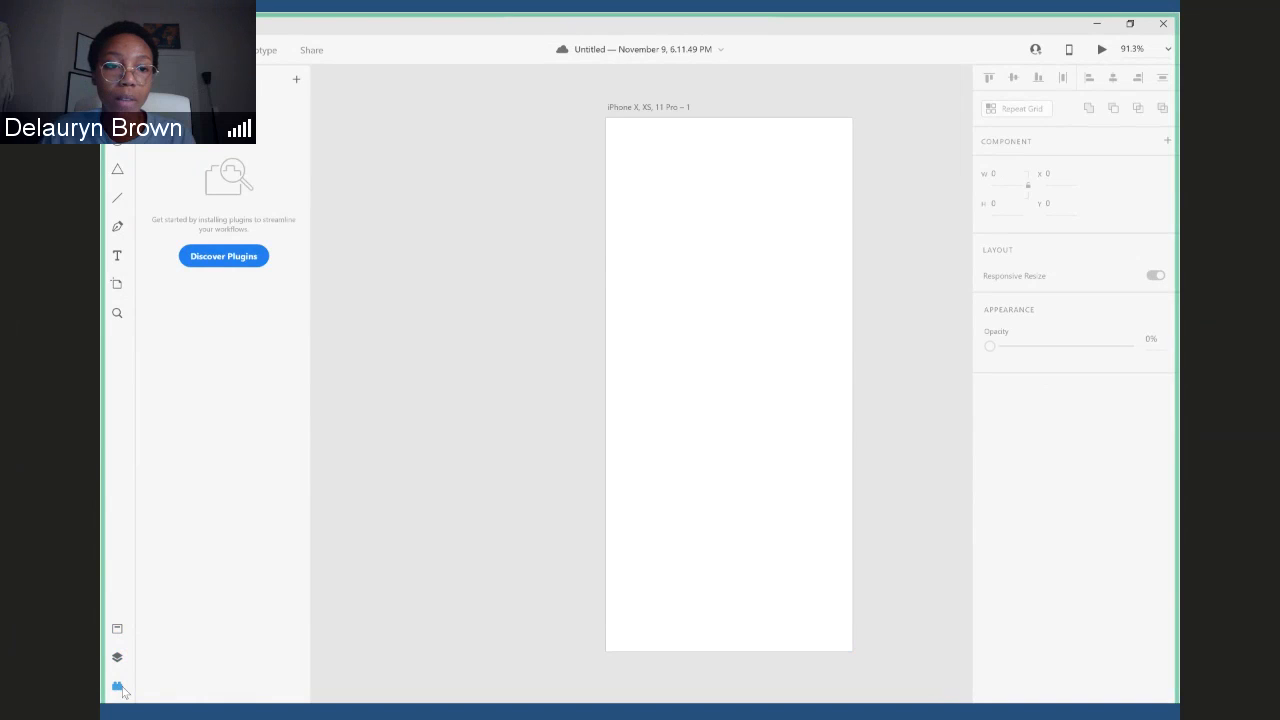
{"action": "left_click", "coordinate": [119, 688]}
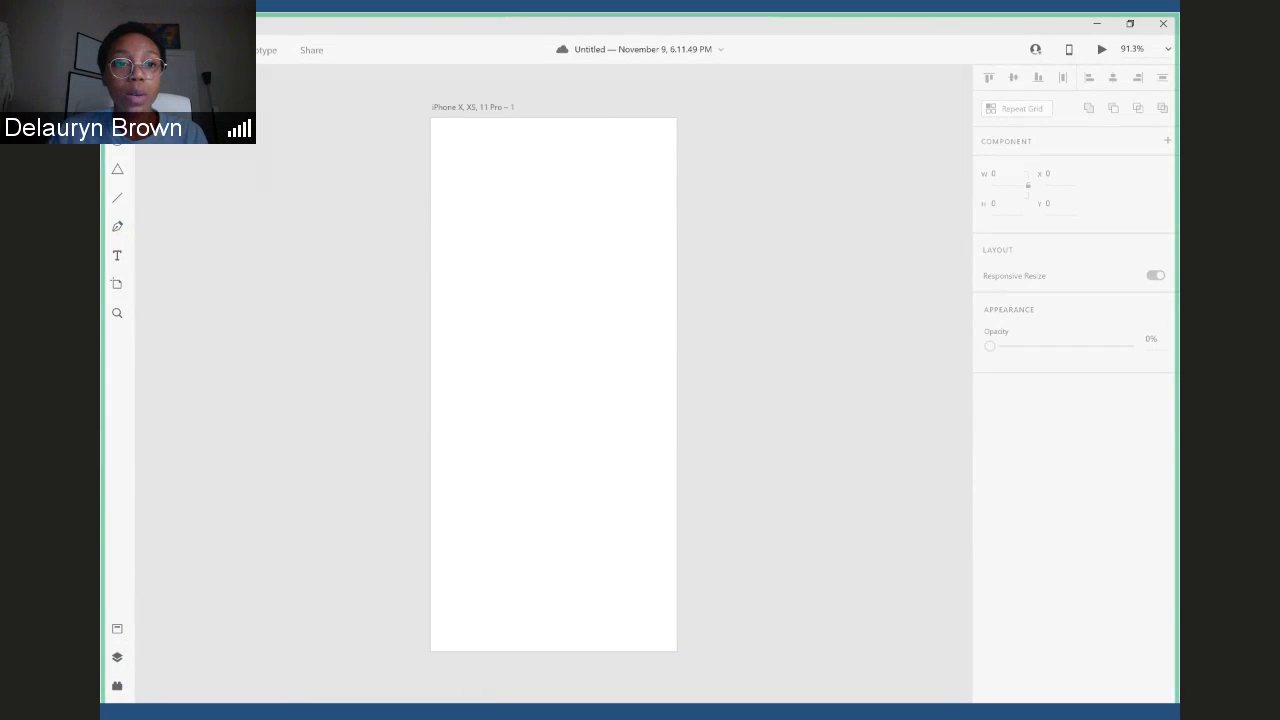
- Draw a rectangle about 284 x 158 px in the artboard's upper part, and view it in Prototype mode before returning to Design mode
{"action": "left_click", "coordinate": [117, 112]}
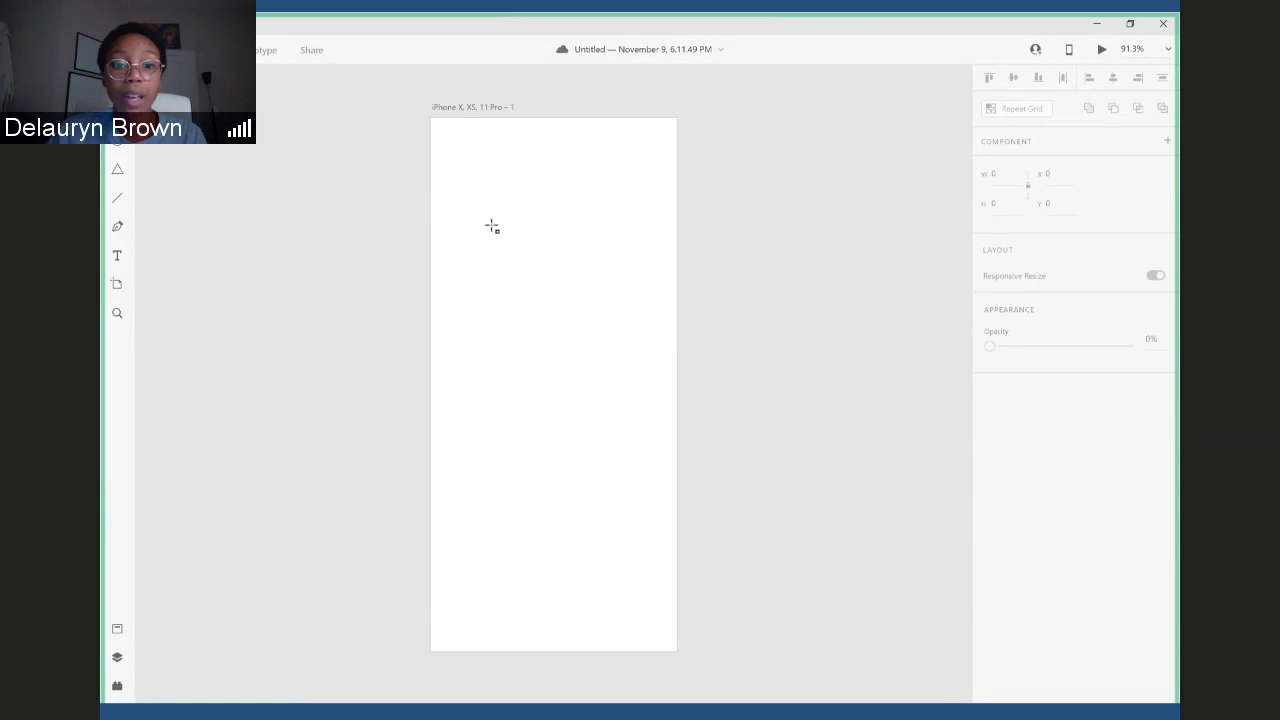
{"action": "left_click_drag", "start_coordinate": [457, 197], "coordinate": [646, 300]}
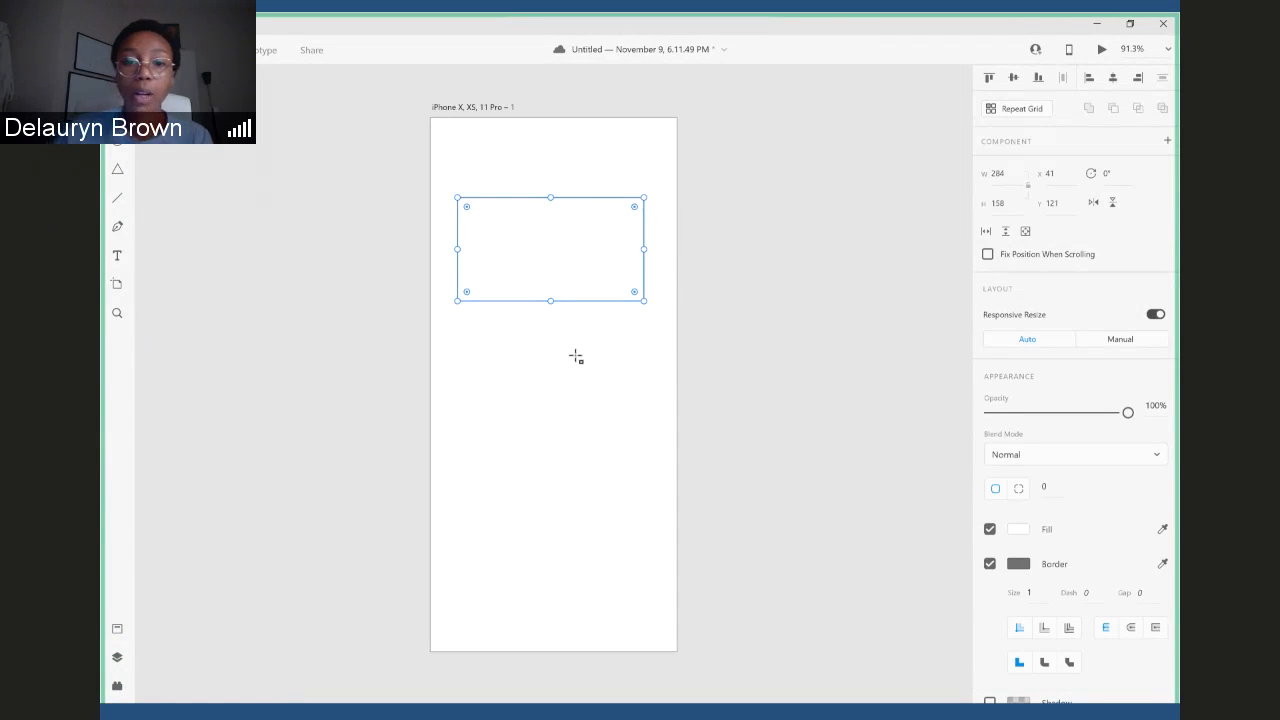
{"action": "left_click", "coordinate": [264, 51]}
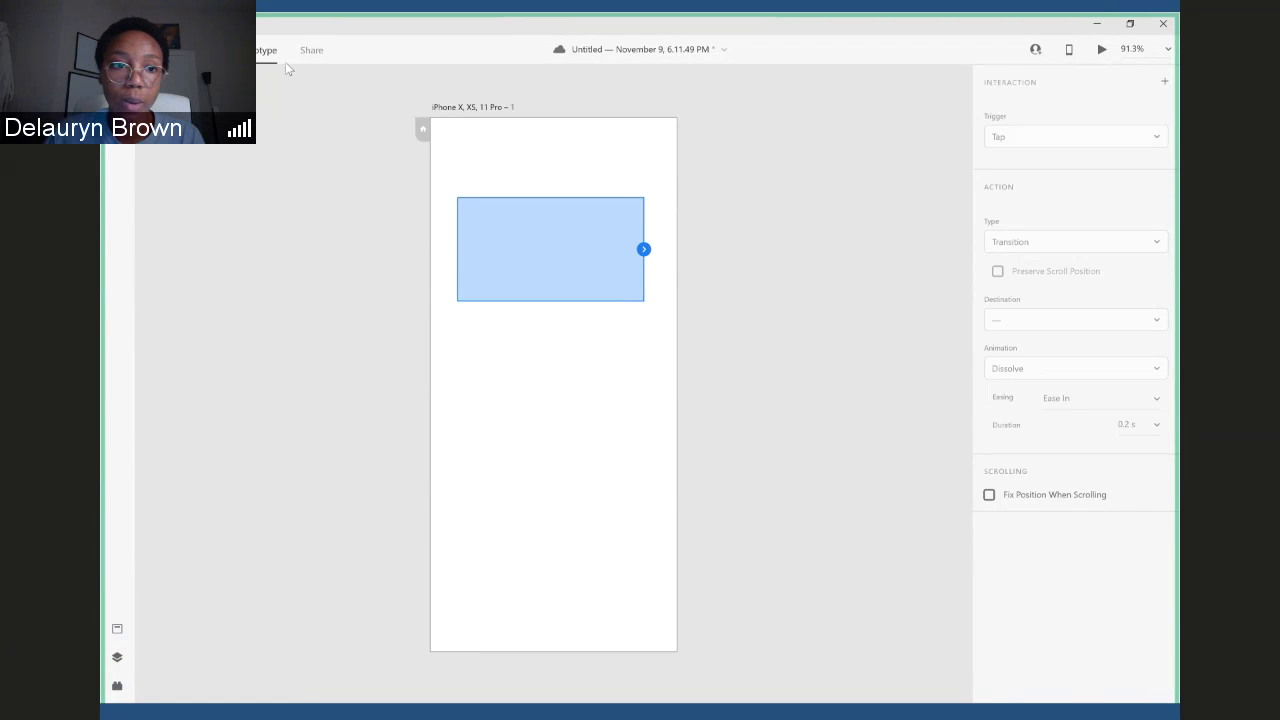
{"action": "left_click", "coordinate": [204, 50]}
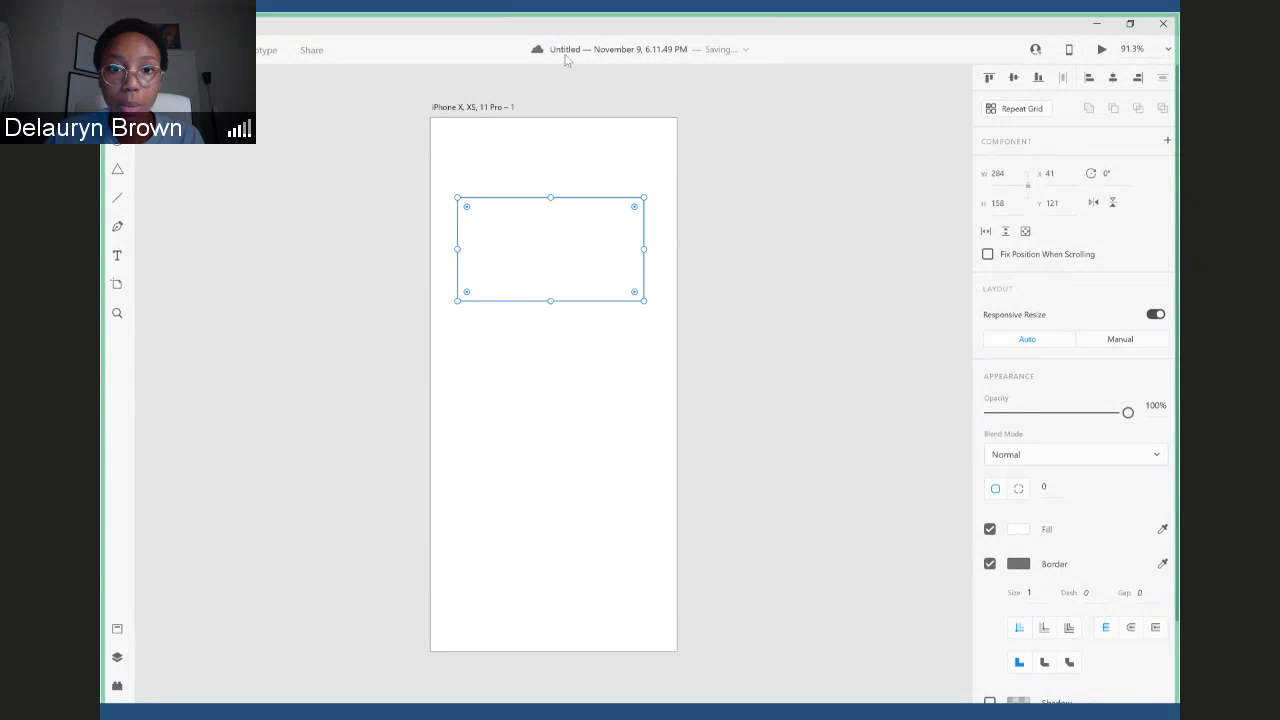
- Save the document as "AdobeXD LevelUP" directly in the cloud documents, without a new folder
{"action": "key", "text": "ctrl+shift+s"}
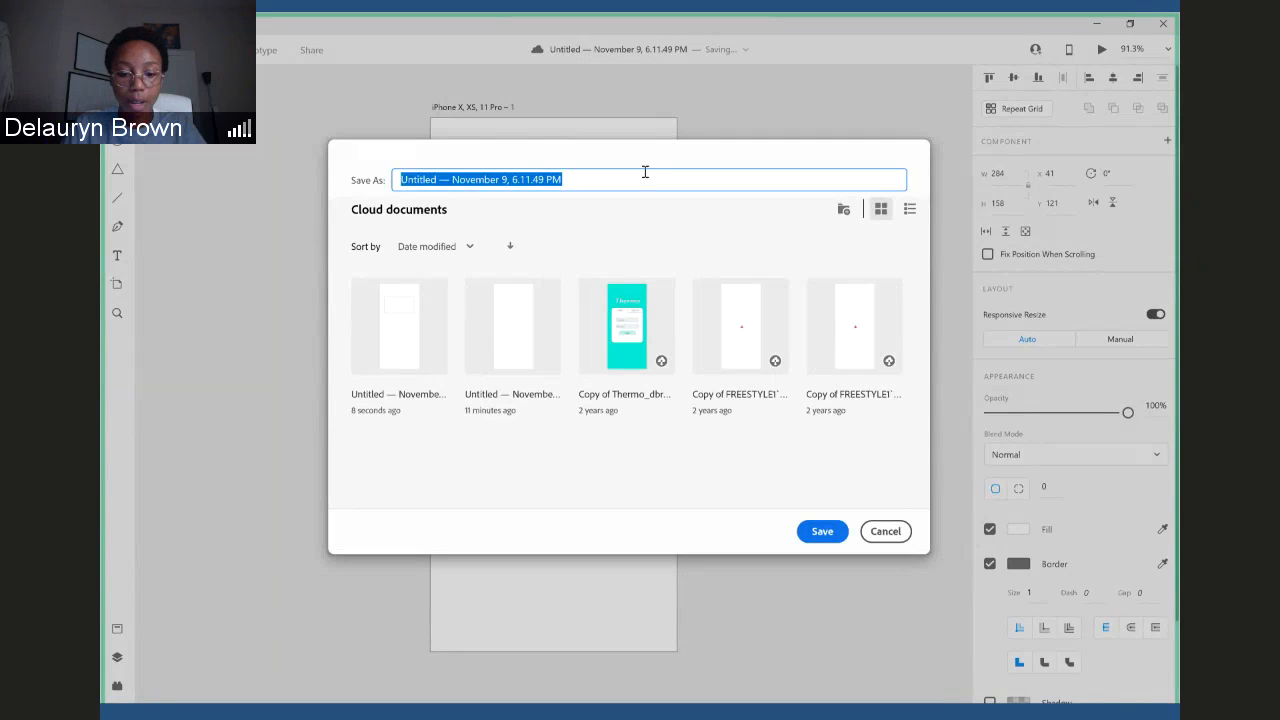
{"action": "type", "text": "LevelU"}
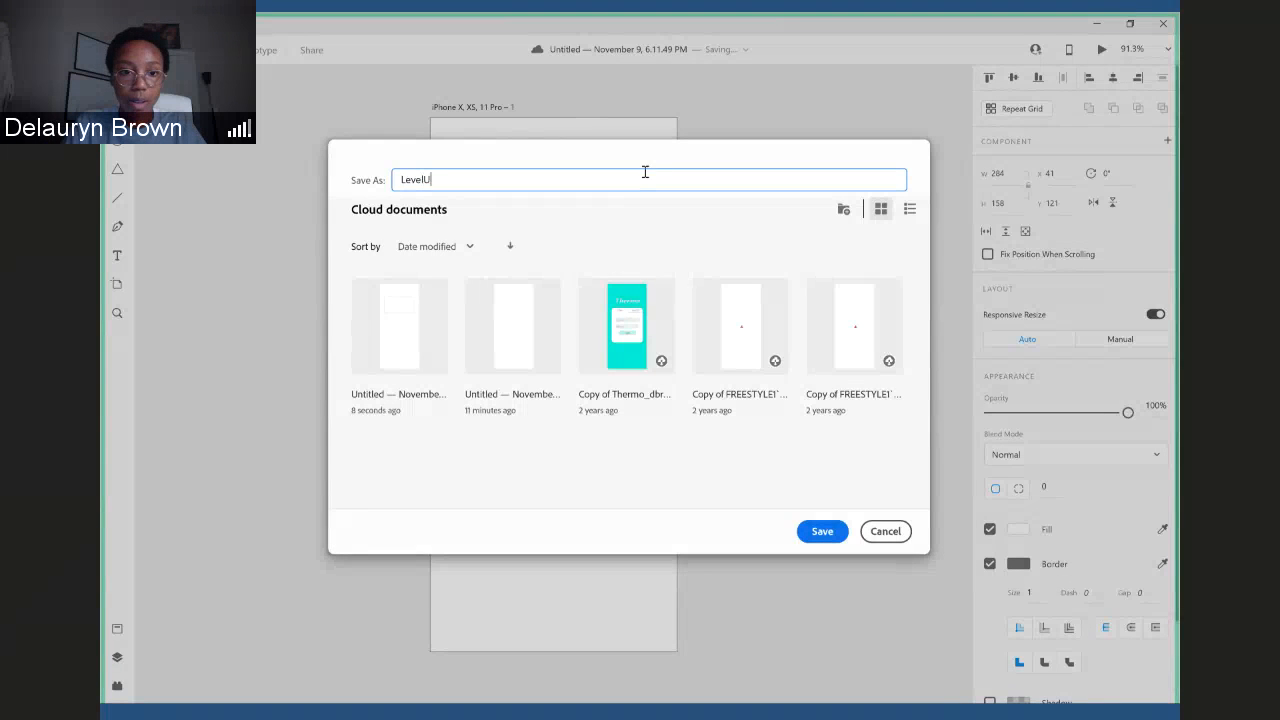
{"action": "key", "text": "BackSpace"}
{"action": "key", "text": "BackSpace"}
{"action": "key", "text": "BackSpace"}
{"action": "key", "text": "BackSpace"}
{"action": "key", "text": "BackSpace"}
{"action": "key", "text": "BackSpace"}
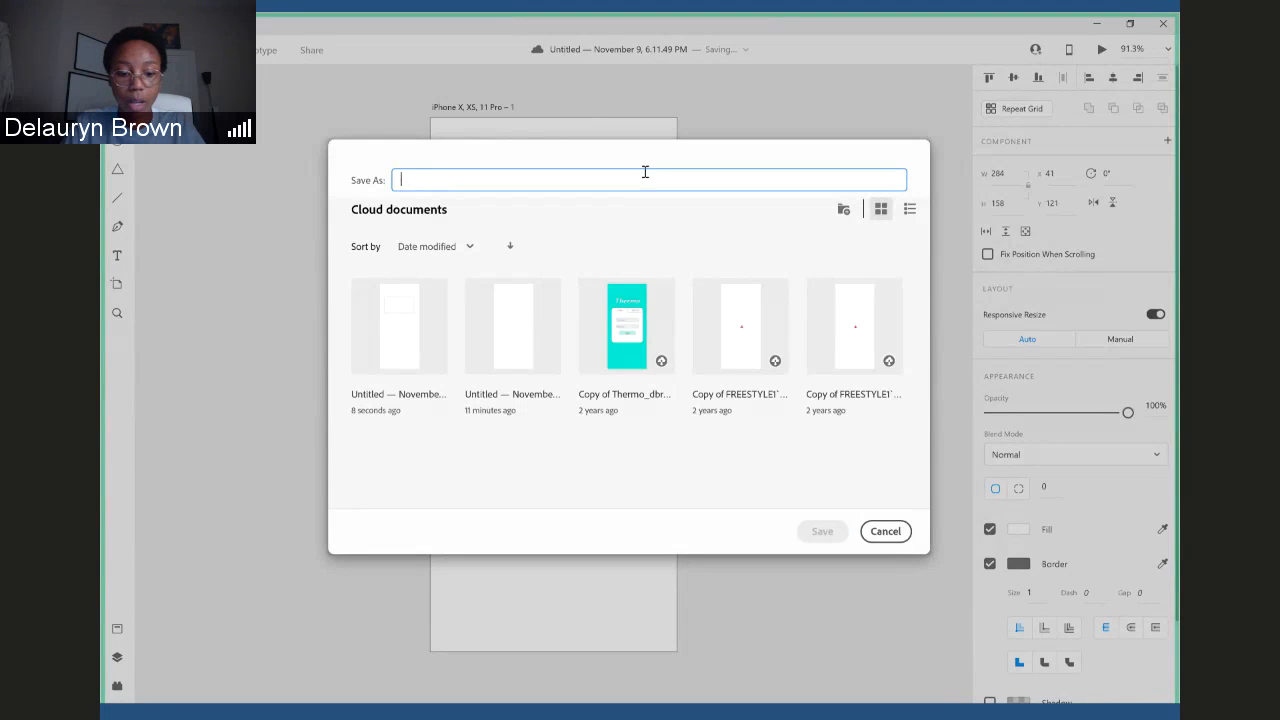
{"action": "type", "text": "Adobe"}
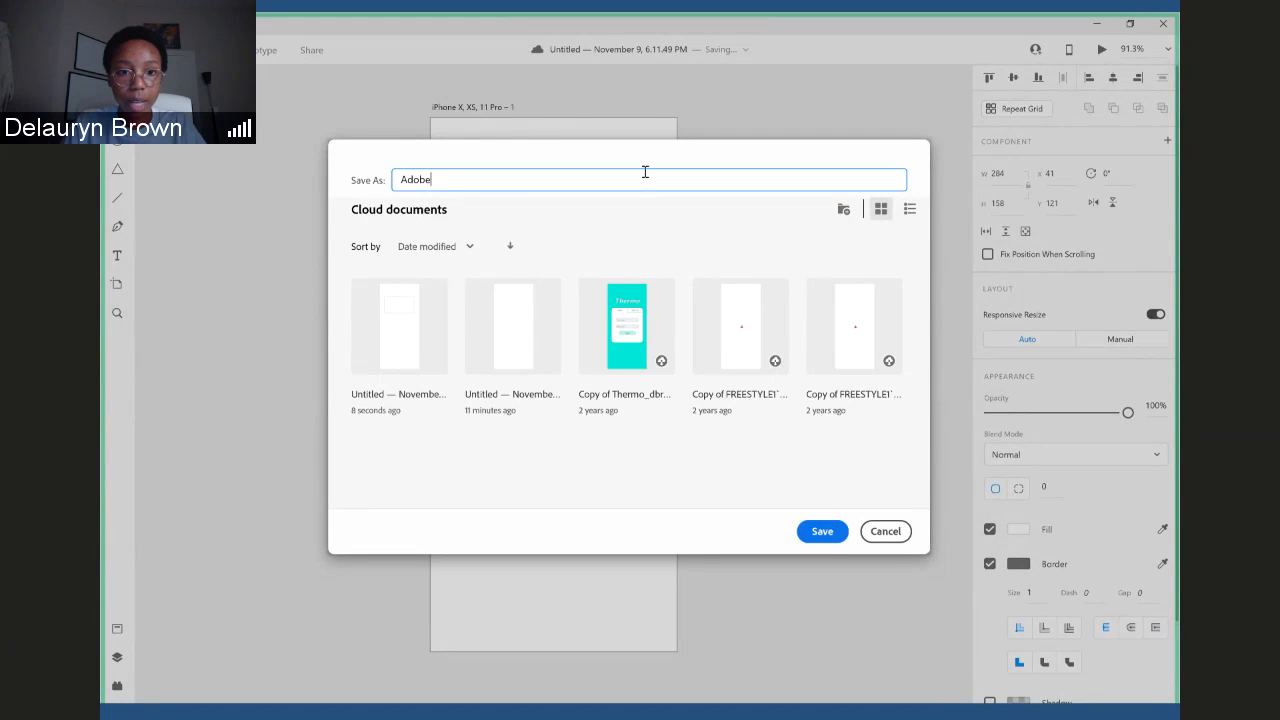
{"action": "type", "text": "XD Le"}
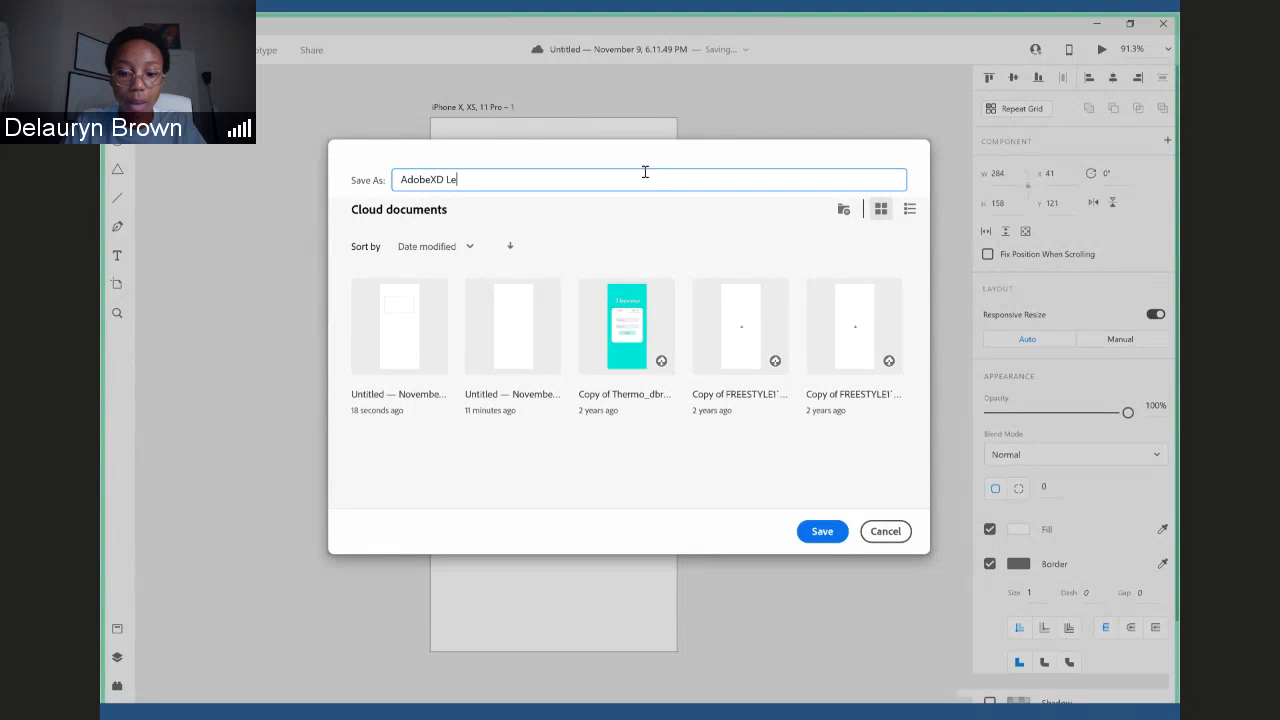
{"action": "type", "text": "velUP"}
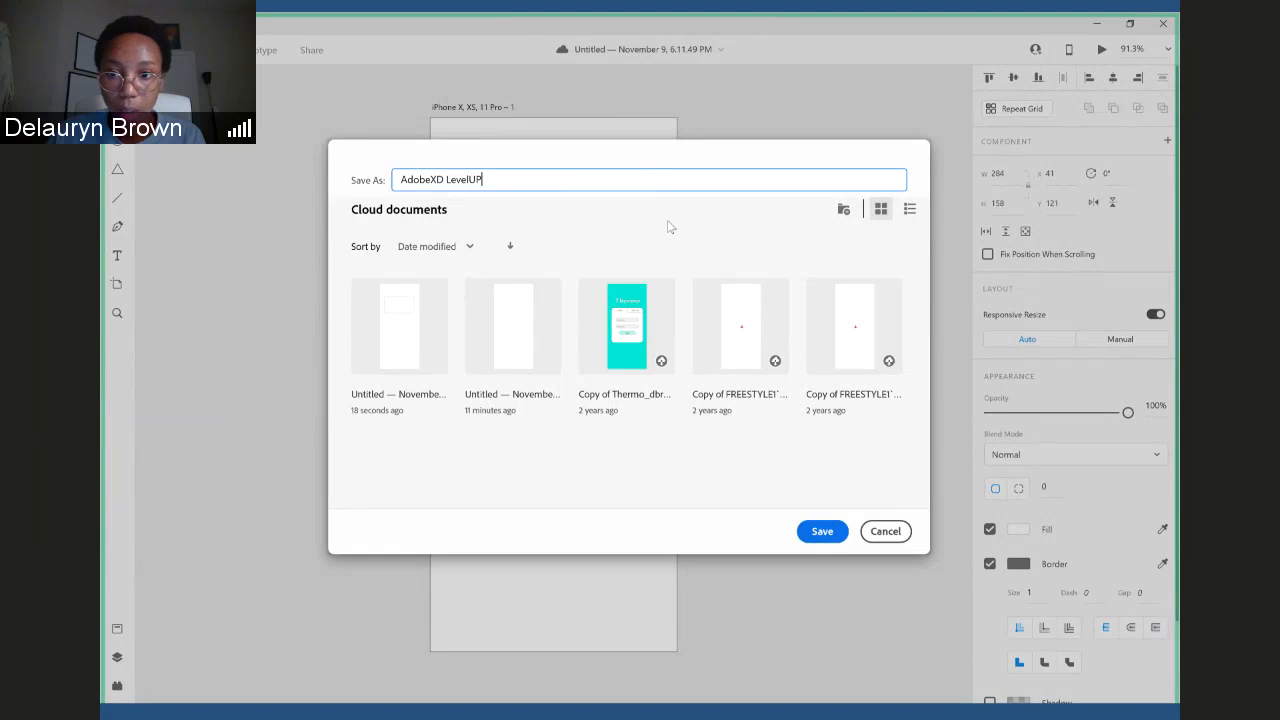
{"action": "left_click", "coordinate": [845, 212]}
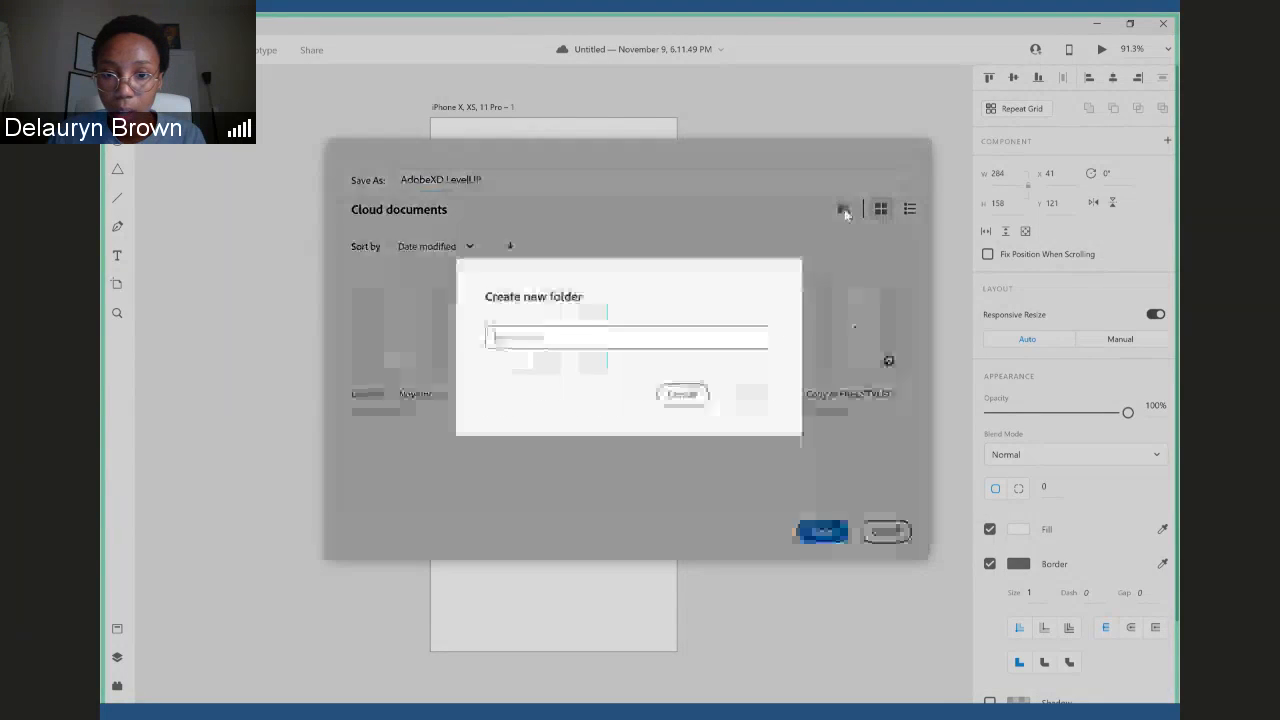
{"action": "left_click", "coordinate": [676, 404]}
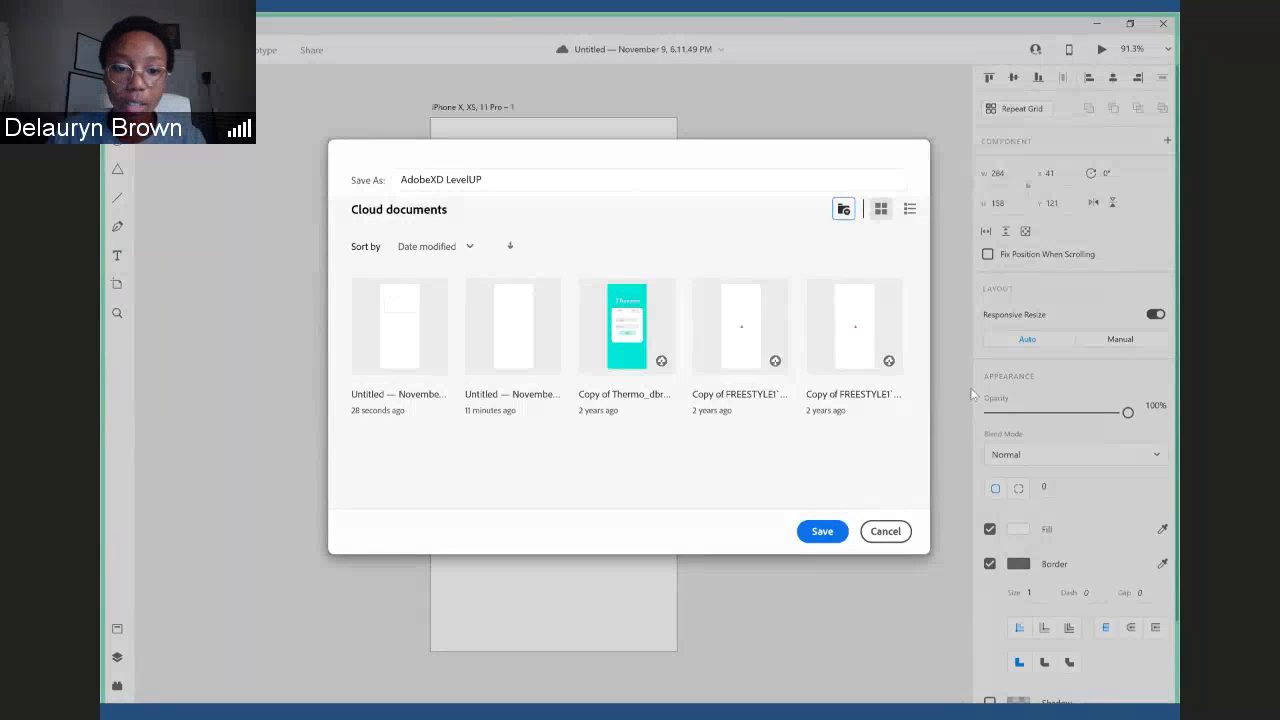
{"action": "left_click", "coordinate": [822, 533]}
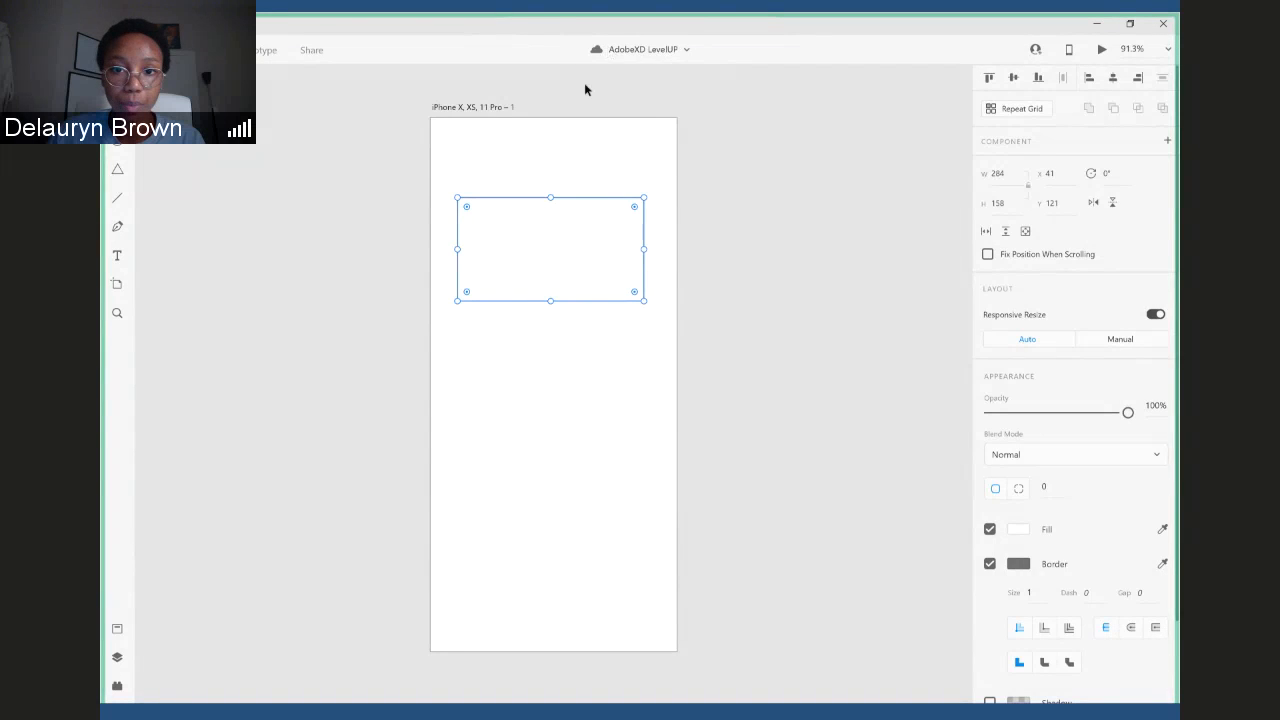
- Dismiss the Document History introduction and examine the saved versions of the document
{"action": "left_click", "coordinate": [687, 50]}
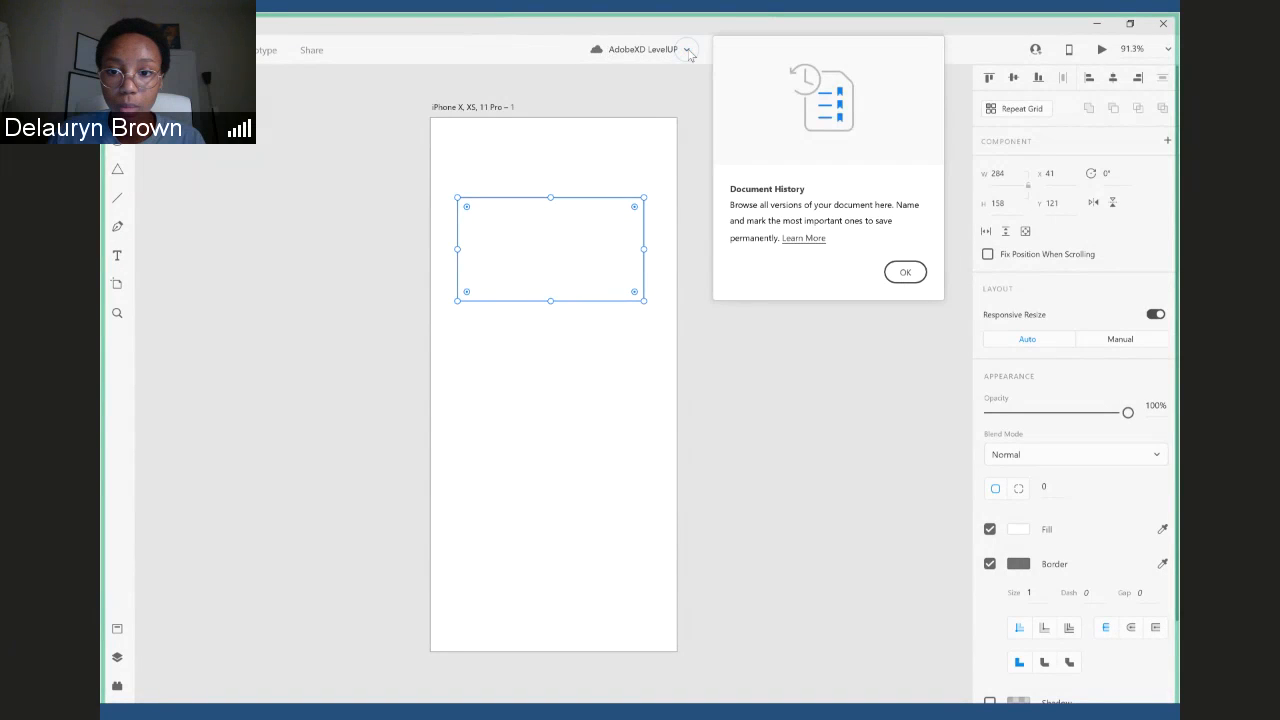
{"action": "left_click", "coordinate": [689, 53]}
{"action": "left_click", "coordinate": [907, 281]}
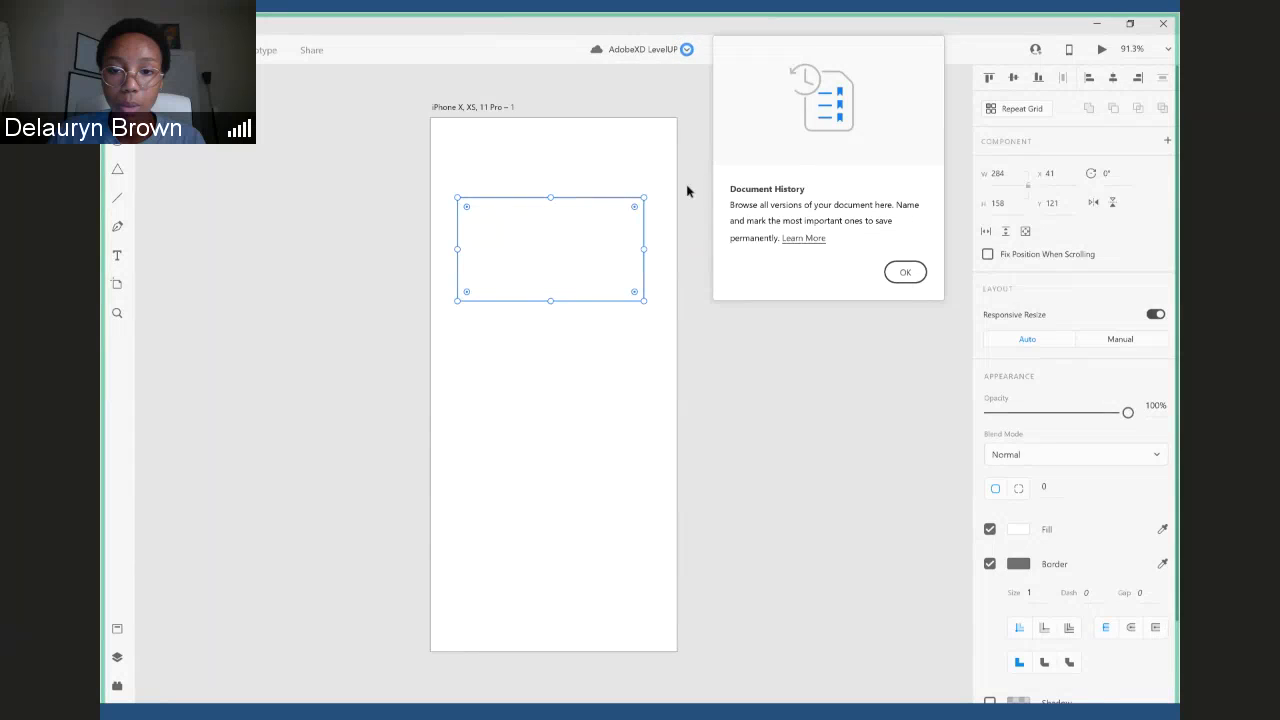
{"action": "left_click", "coordinate": [904, 275]}
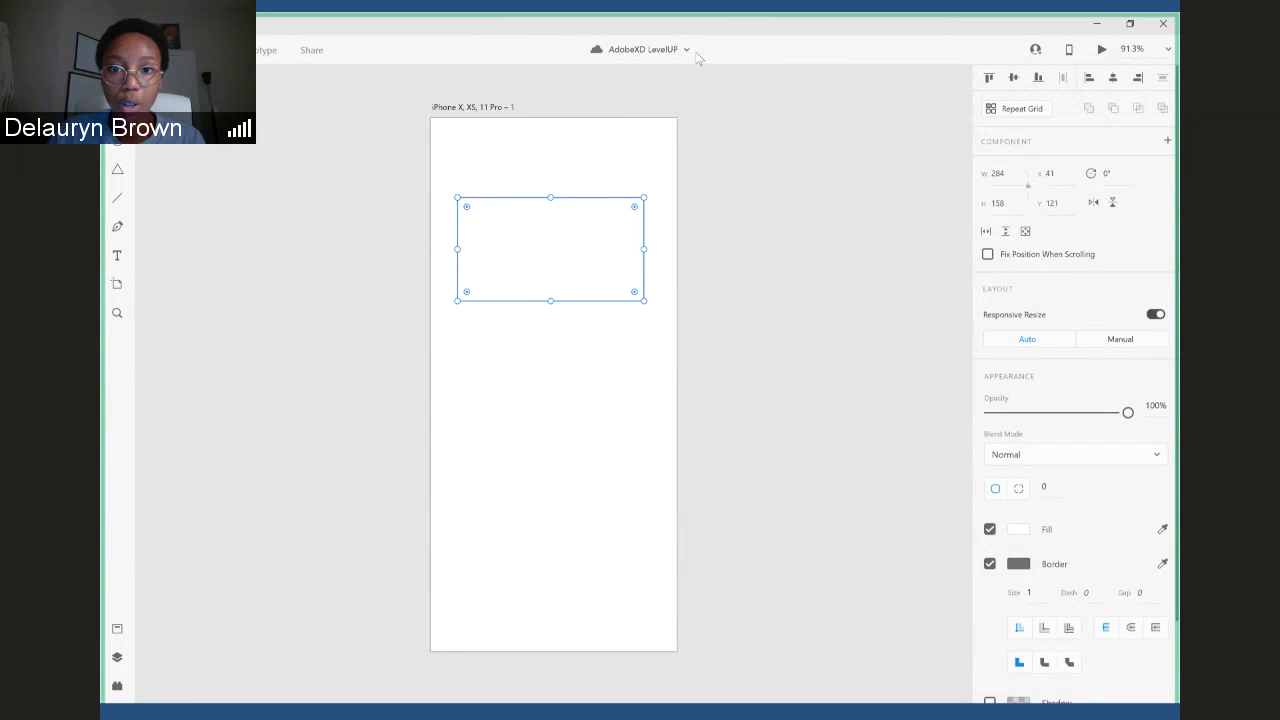
{"action": "left_click", "coordinate": [688, 52]}
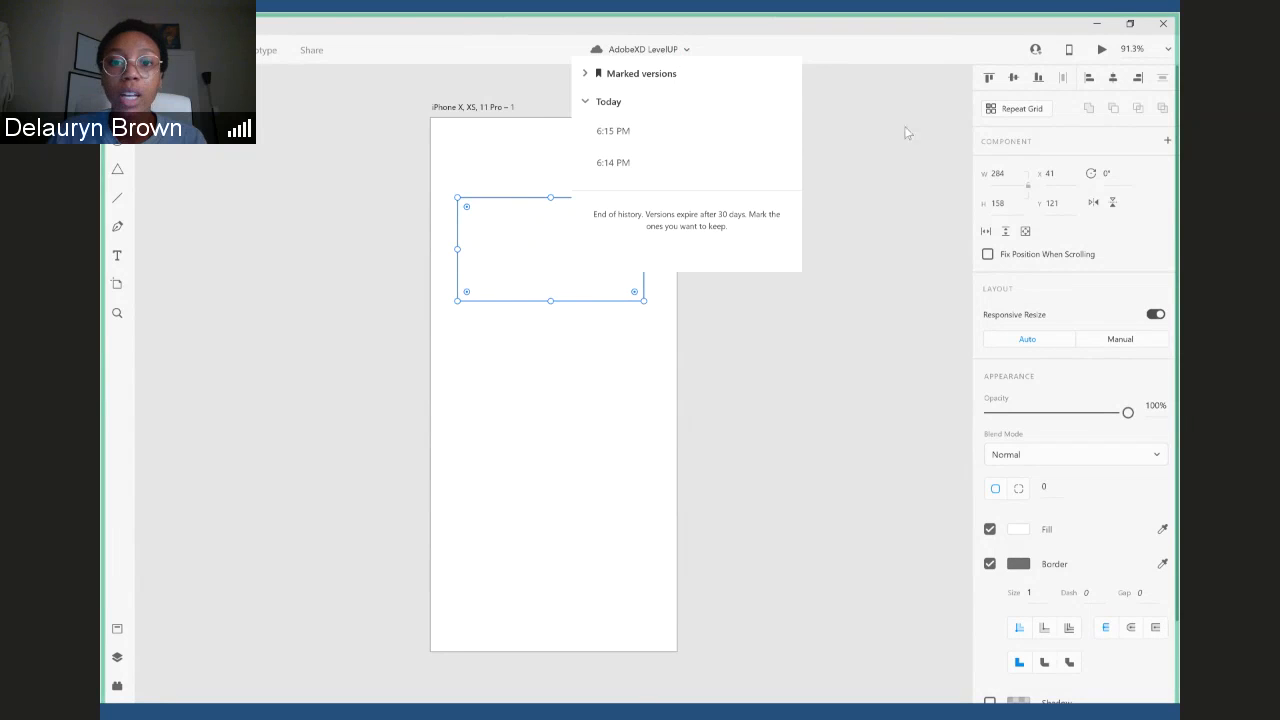
{"action": "left_click", "coordinate": [806, 152]}
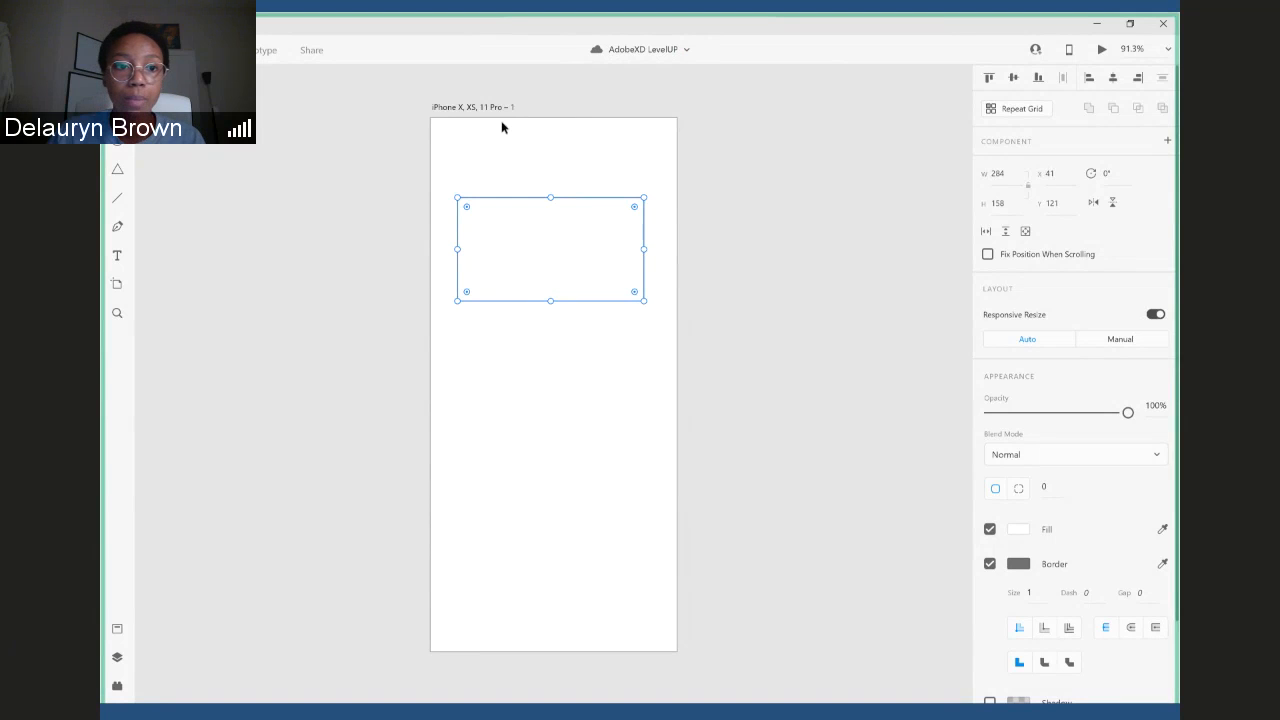
- Add a second iPhone X, XS, 11 Pro artboard beside the first one and delete it again
{"action": "left_click", "coordinate": [117, 286]}
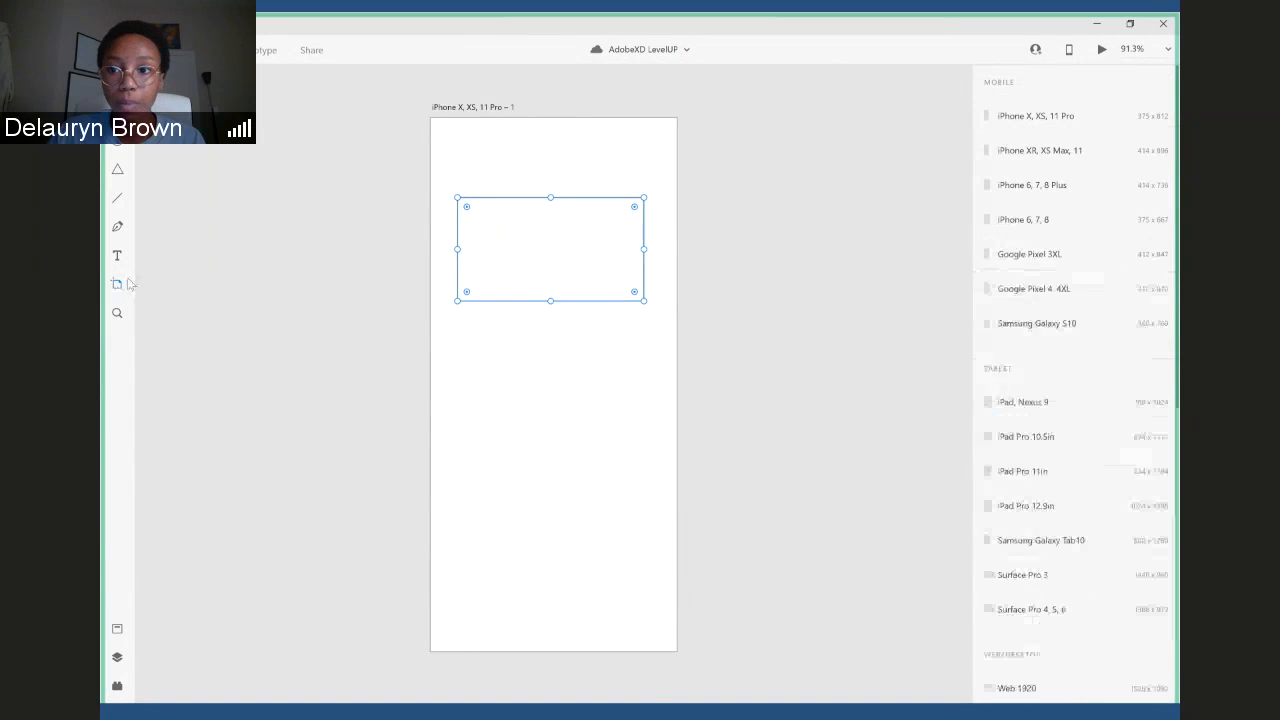
{"action": "left_click", "coordinate": [1040, 118]}
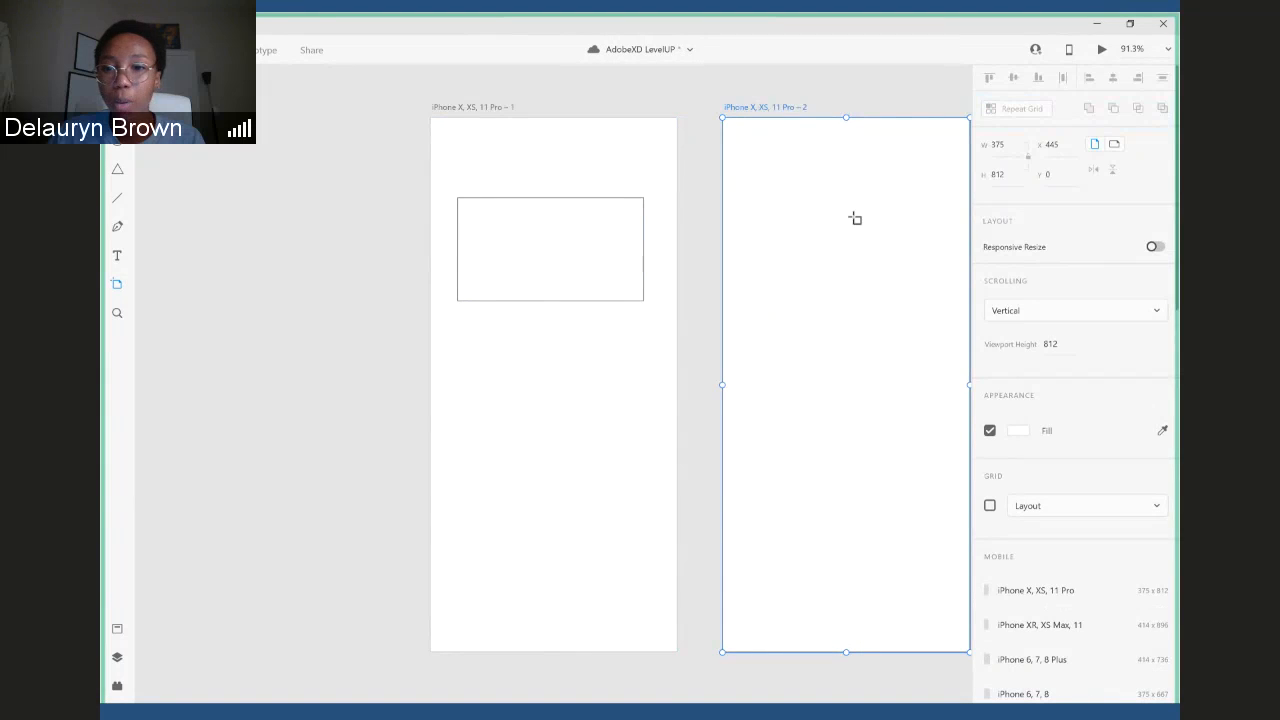
{"action": "right_click", "coordinate": [799, 198]}
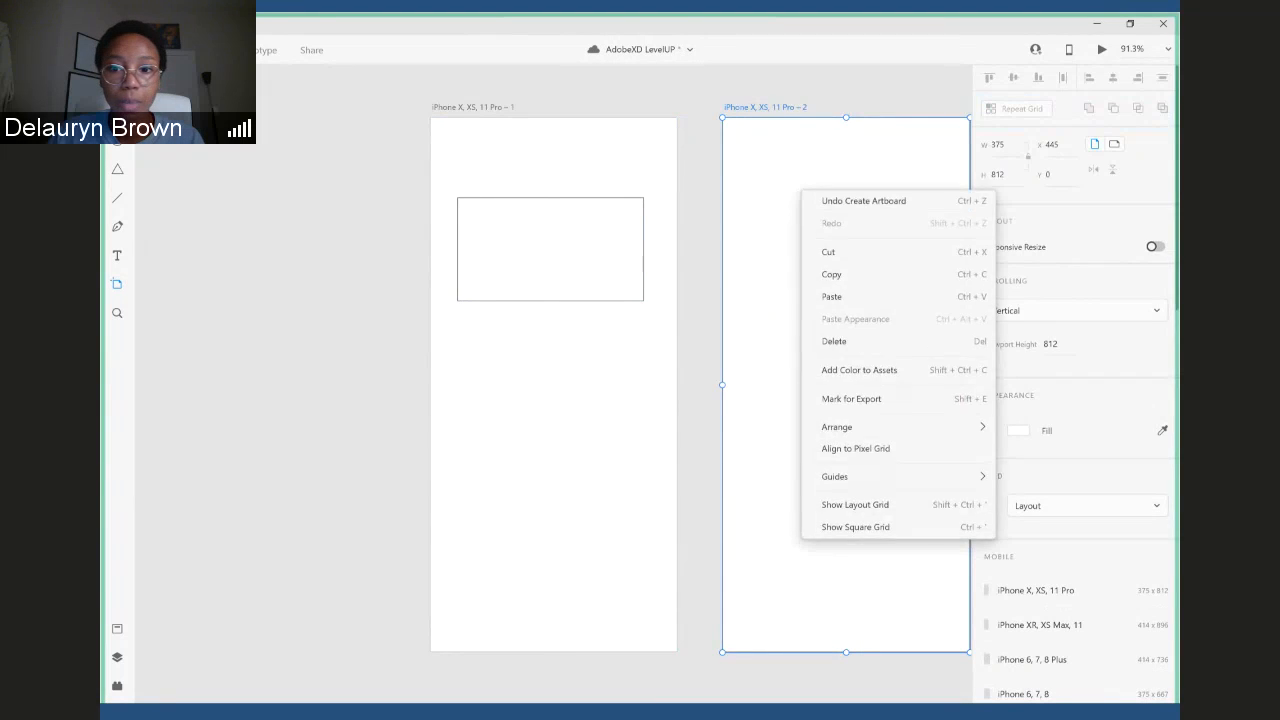
{"action": "key", "text": "Escape"}
{"action": "right_click", "coordinate": [793, 181]}
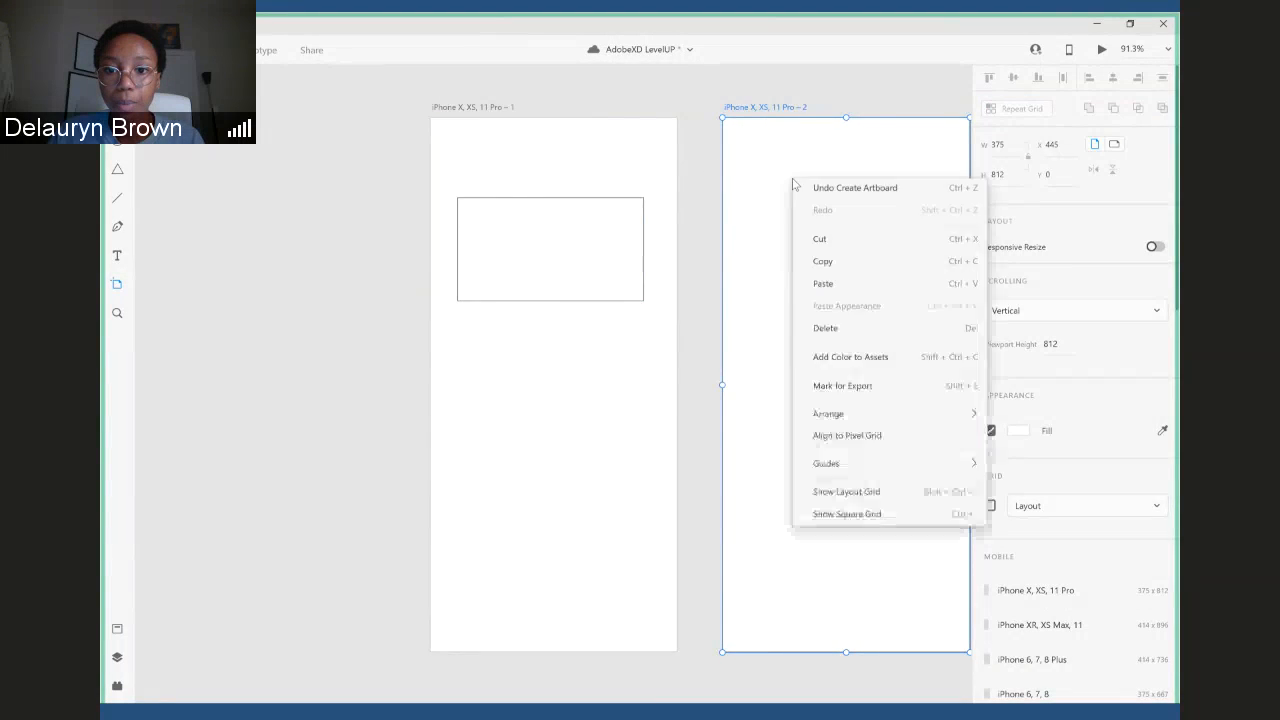
{"action": "left_click", "coordinate": [822, 331]}
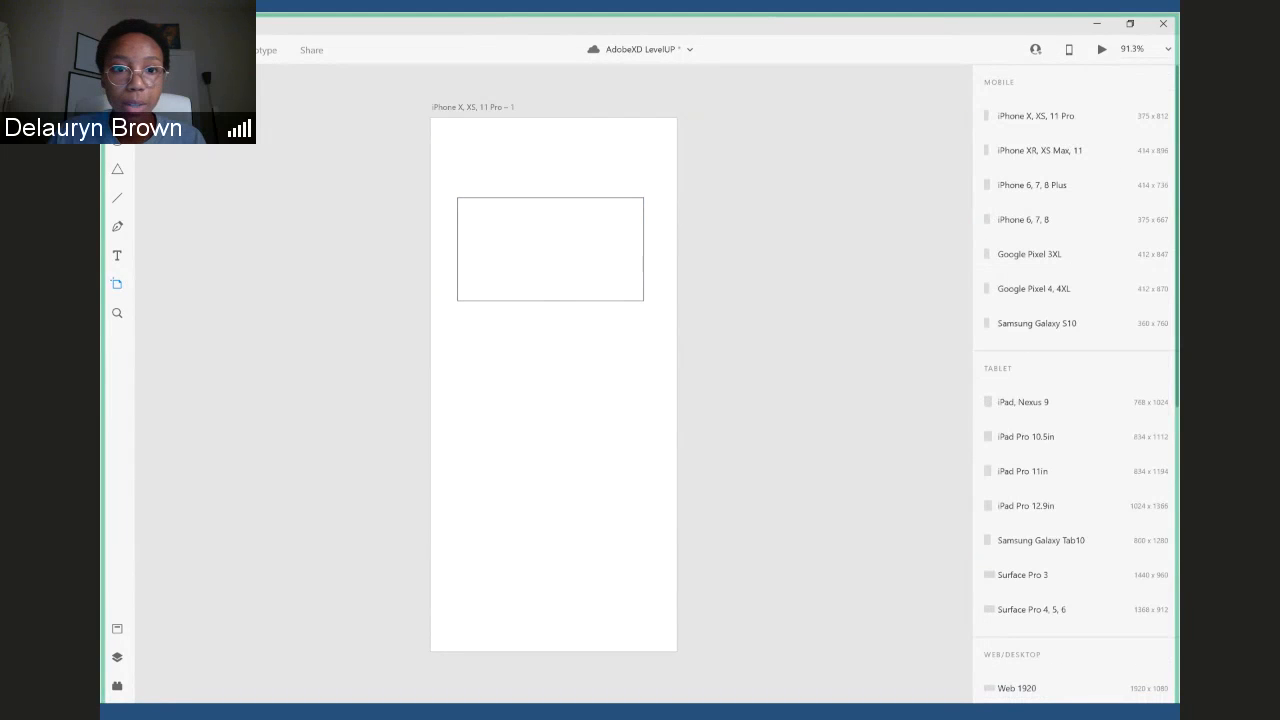
- Move the rectangle up and toward the artboard's upper-left corner, leaving a small margin
{"action": "left_click", "coordinate": [615, 300]}
{"action": "left_click_drag", "start_coordinate": [614, 299], "coordinate": [558, 210]}
- Rename the iPhone X, XS, 11 Pro artboard as "LogIn"
{"action": "left_click", "coordinate": [506, 108]}
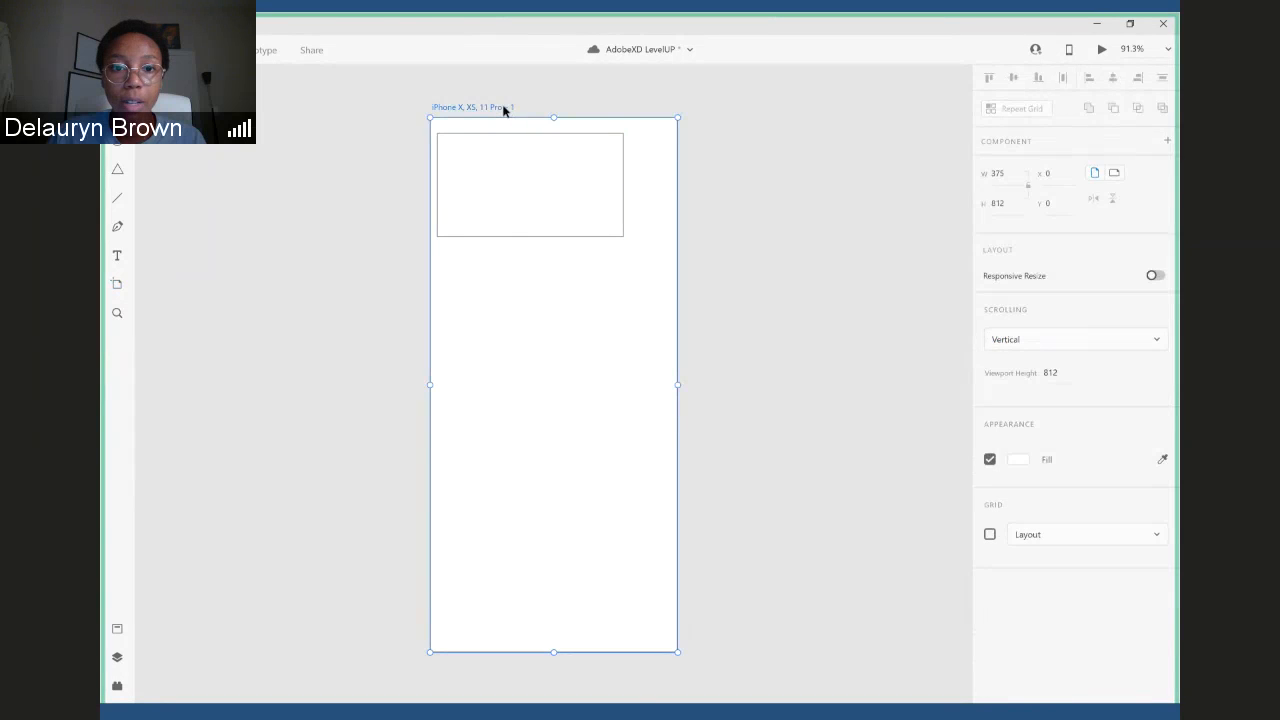
{"action": "double_click", "coordinate": [505, 108]}
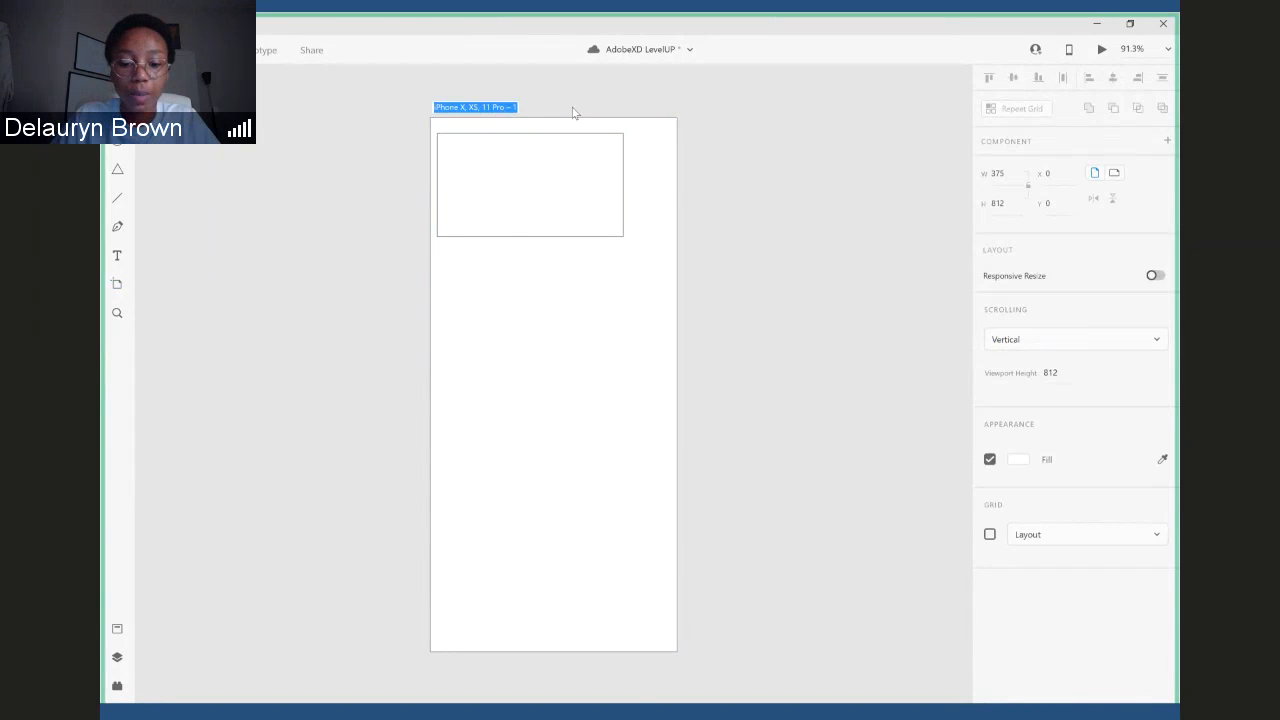
{"action": "type", "text": "LogIN"}
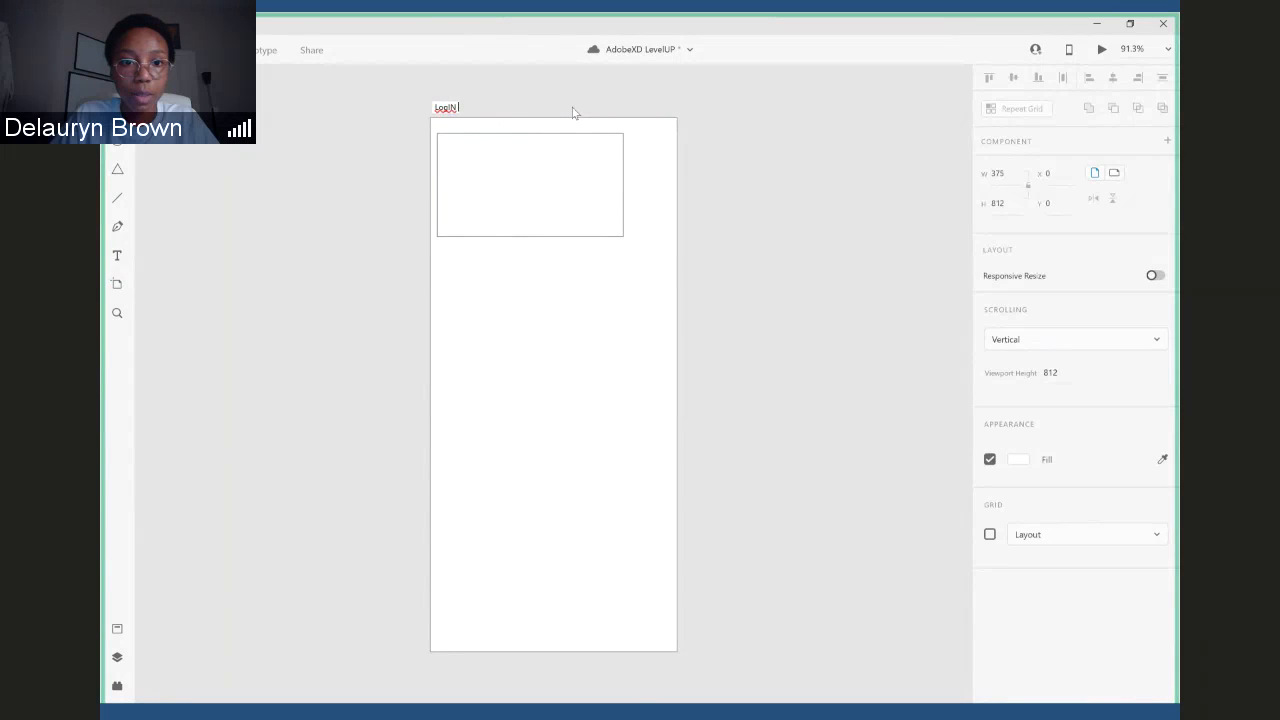
{"action": "key", "text": "BackSpace"}
{"action": "key", "text": "BackSpace"}
{"action": "type", "text": "in"}
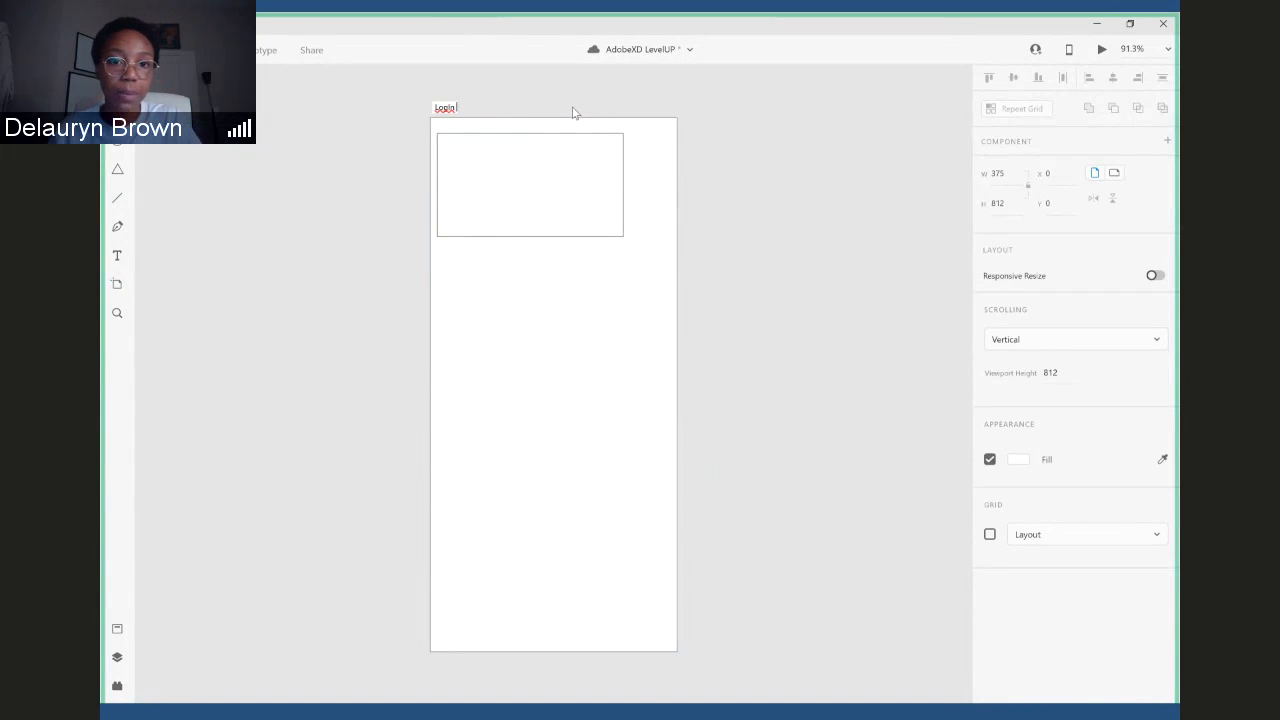
{"action": "key", "text": "Return"}
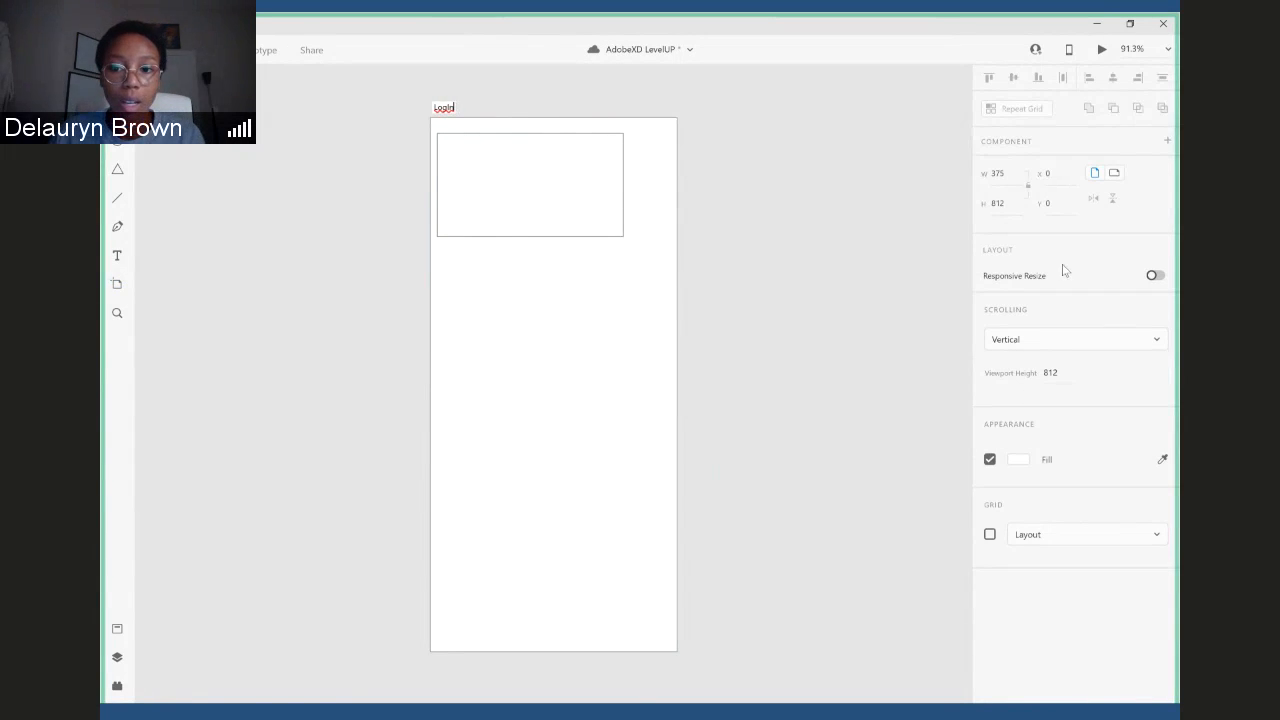
- Align the rectangle with the artboard's upper-left corner at X 0, Y 0
{"action": "left_click", "coordinate": [536, 224]}
{"action": "left_click_drag", "start_coordinate": [523, 191], "coordinate": [523, 185]}
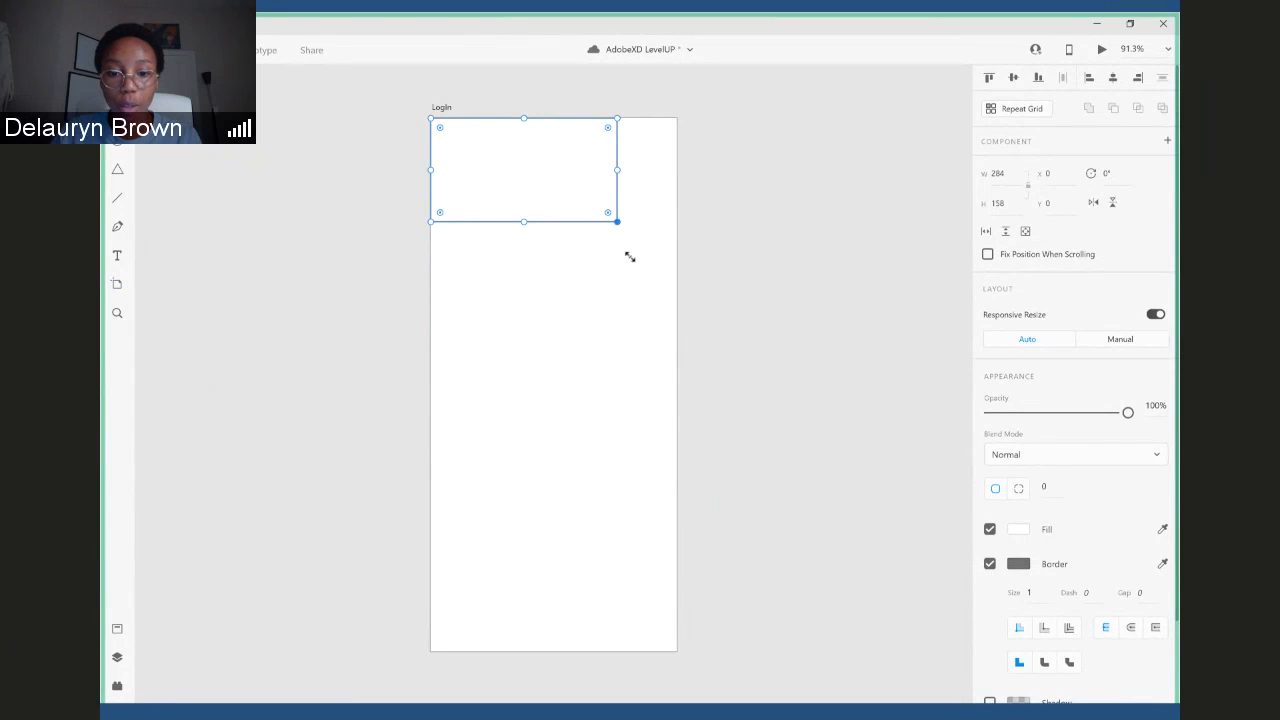
- Resize the rectangle to 375 × 812 to cover the whole LogIn artboard and fill it with light purple #E2C4EA
{"action": "left_click_drag", "start_coordinate": [617, 221], "coordinate": [674, 654]}
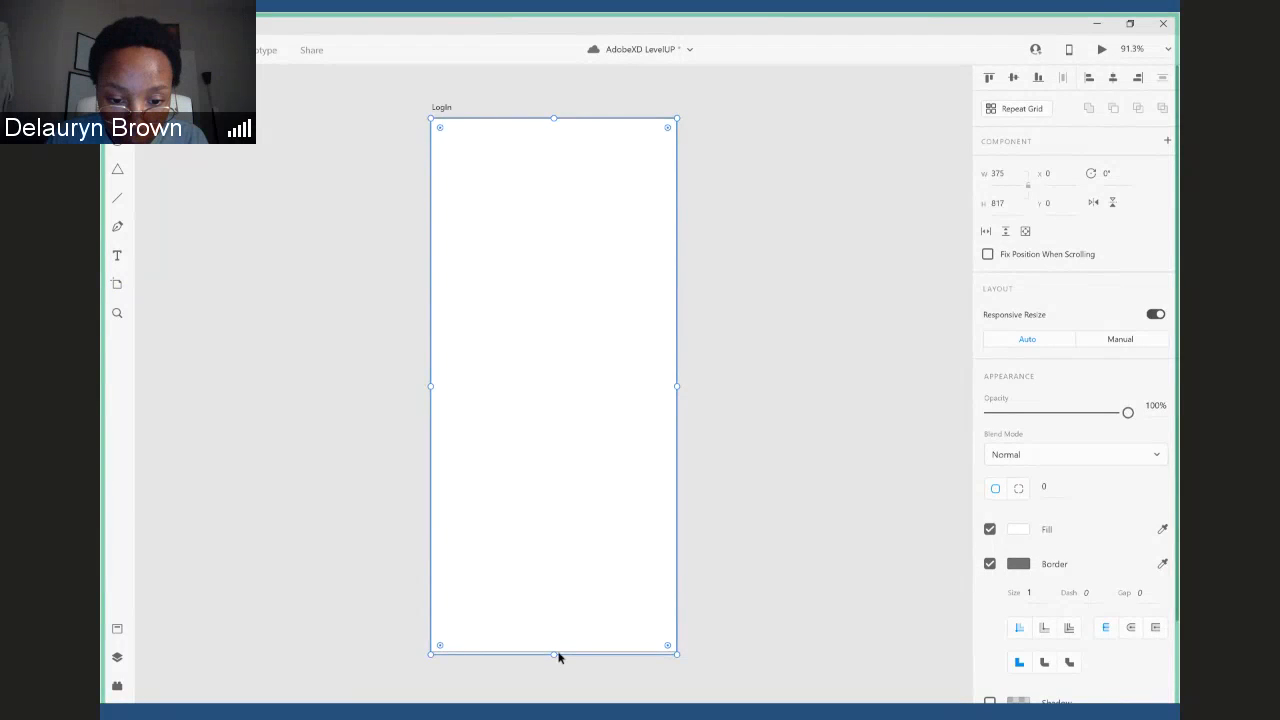
{"action": "left_click_drag", "start_coordinate": [558, 656], "coordinate": [552, 651]}
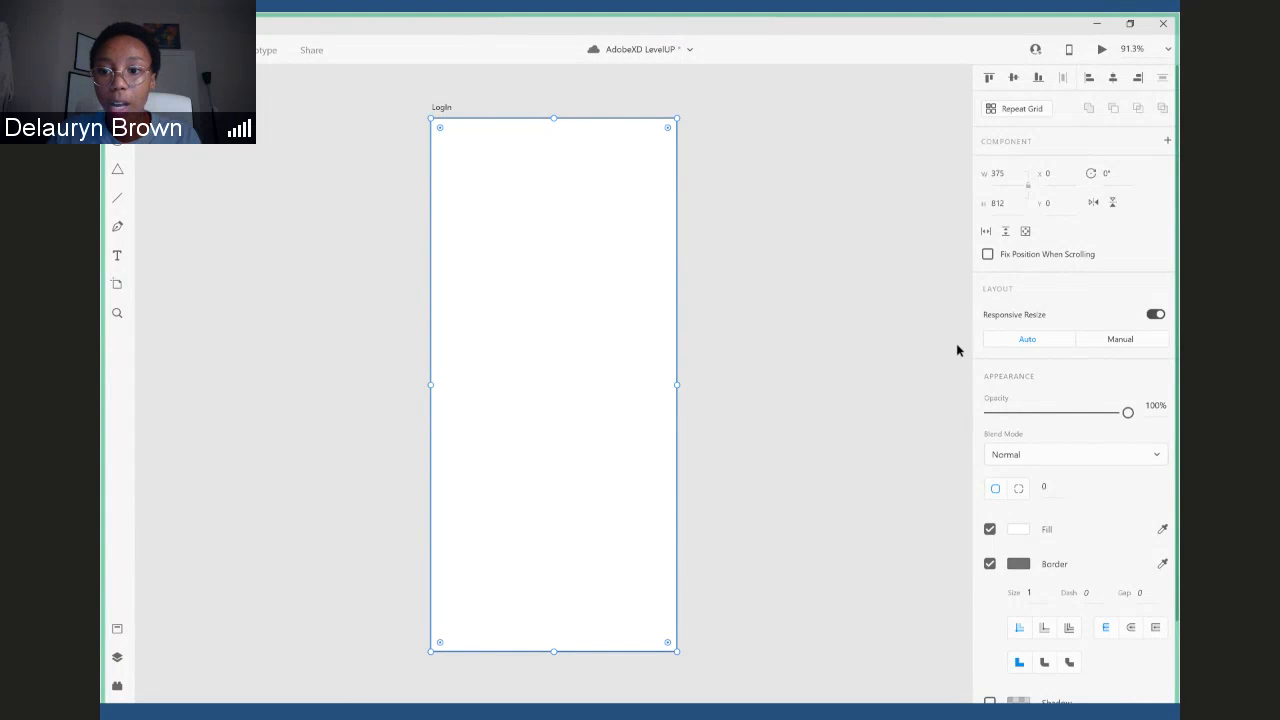
{"action": "left_click", "coordinate": [1018, 530]}
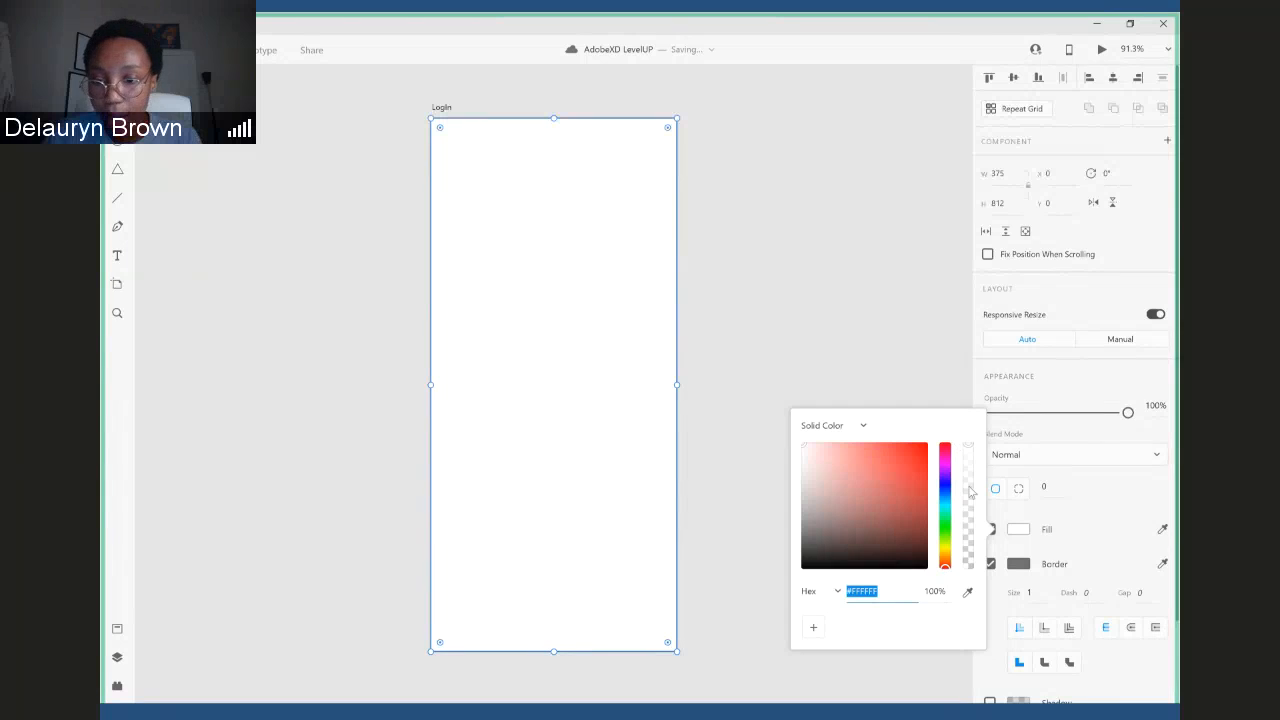
{"action": "left_click_drag", "start_coordinate": [943, 492], "coordinate": [945, 470]}
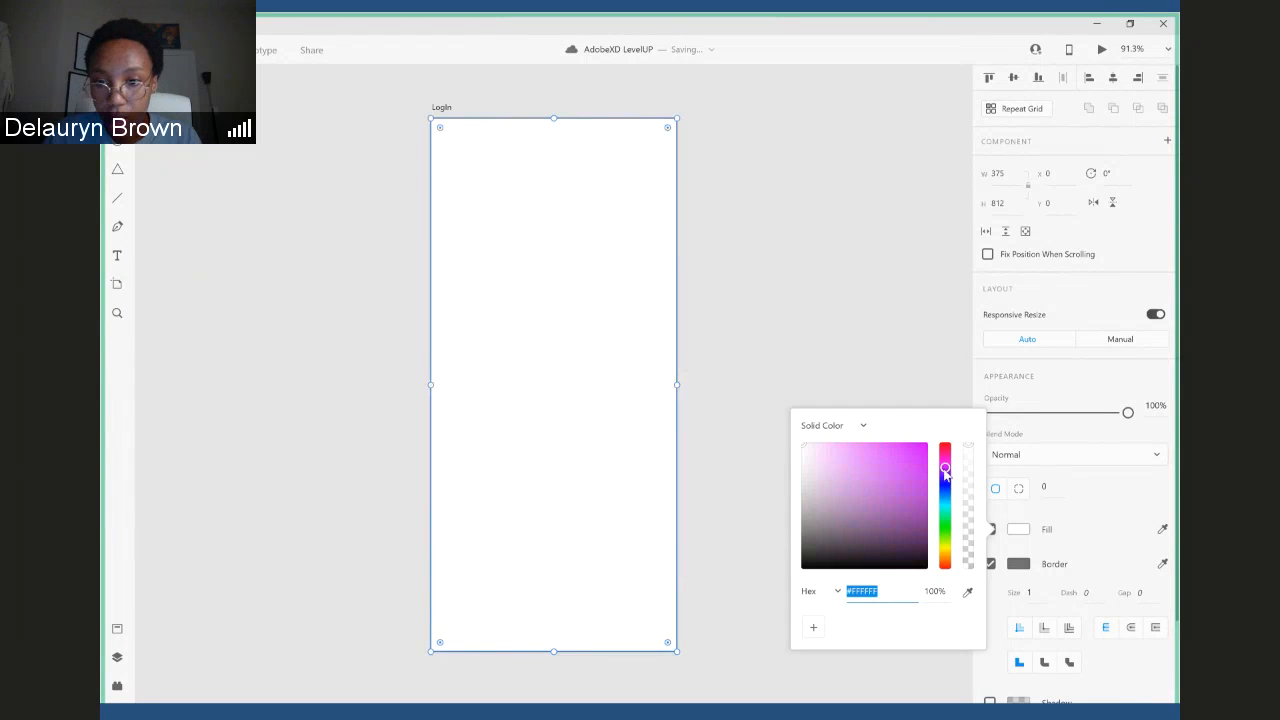
{"action": "left_click", "coordinate": [824, 453]}
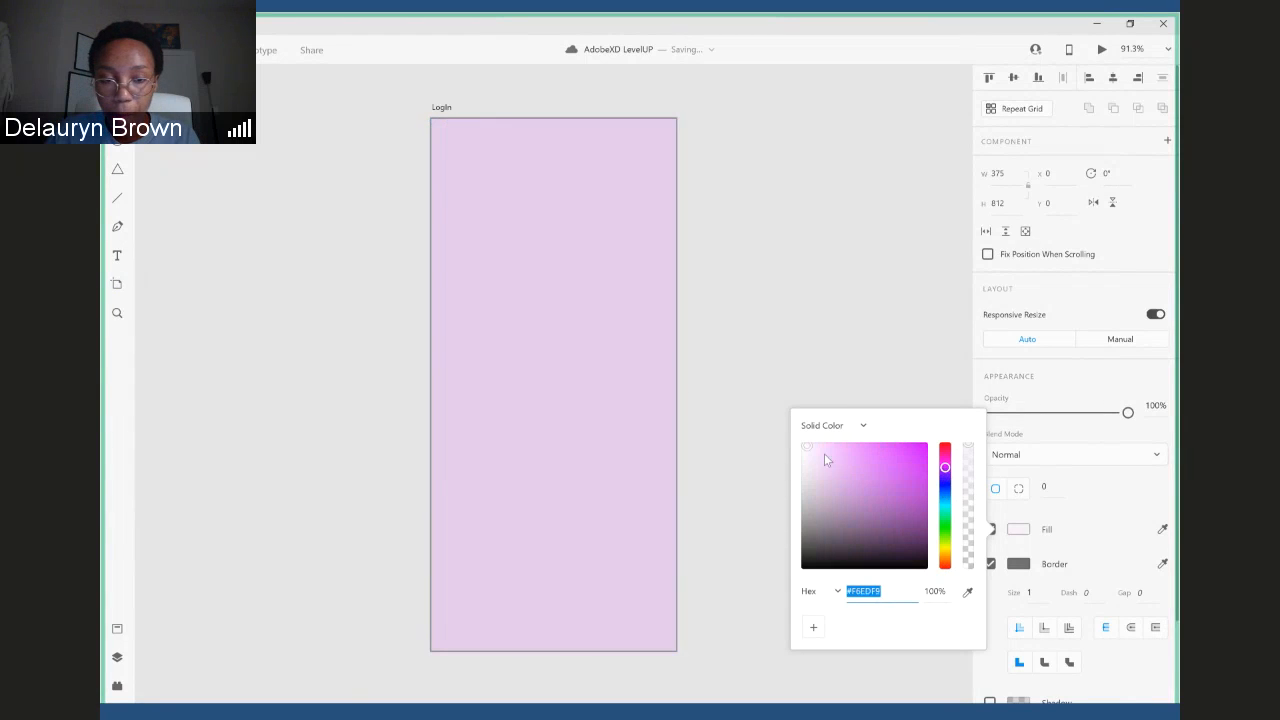
{"action": "mouse_move", "coordinate": [824, 453]}
{"action": "left_mouse_down"}
{"action": "mouse_move", "coordinate": [848, 441]}
{"action": "mouse_move", "coordinate": [822, 456]}
{"action": "left_mouse_up"}
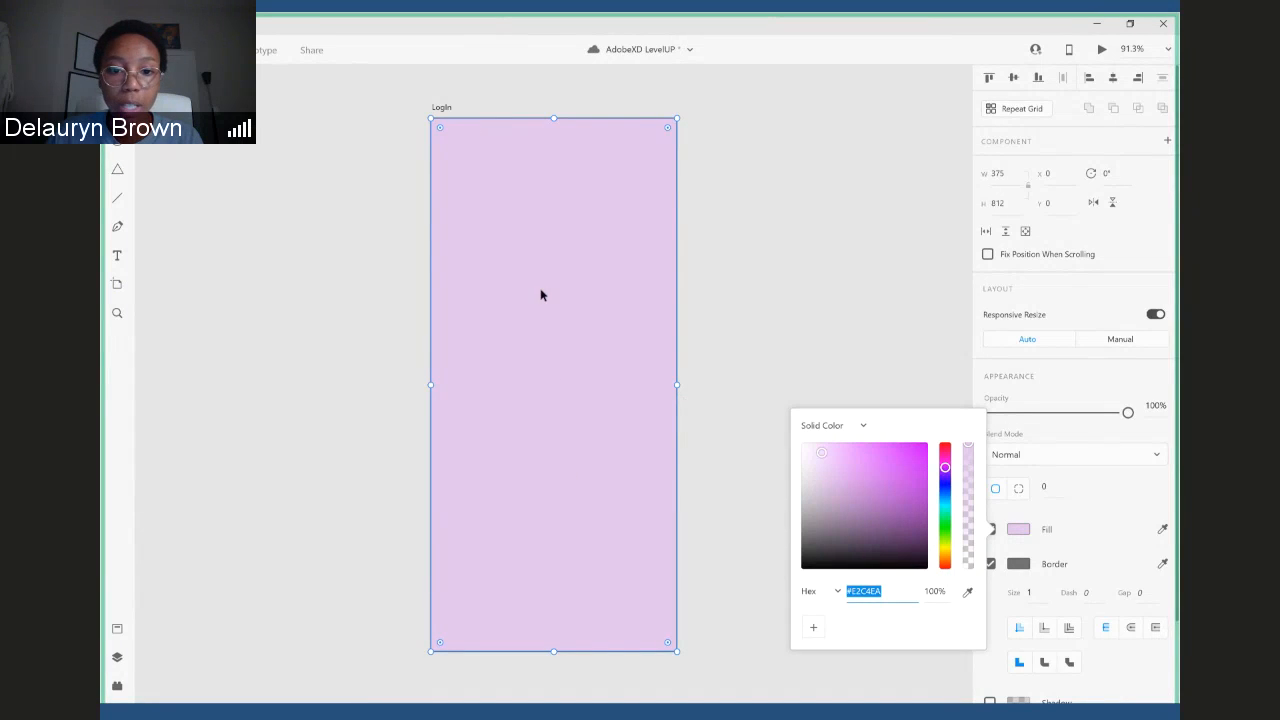
- Move the purple rectangle partly off the artboard and realign it to the artboard's horizontal and vertical centre
{"action": "left_click_drag", "start_coordinate": [578, 259], "coordinate": [809, 278]}
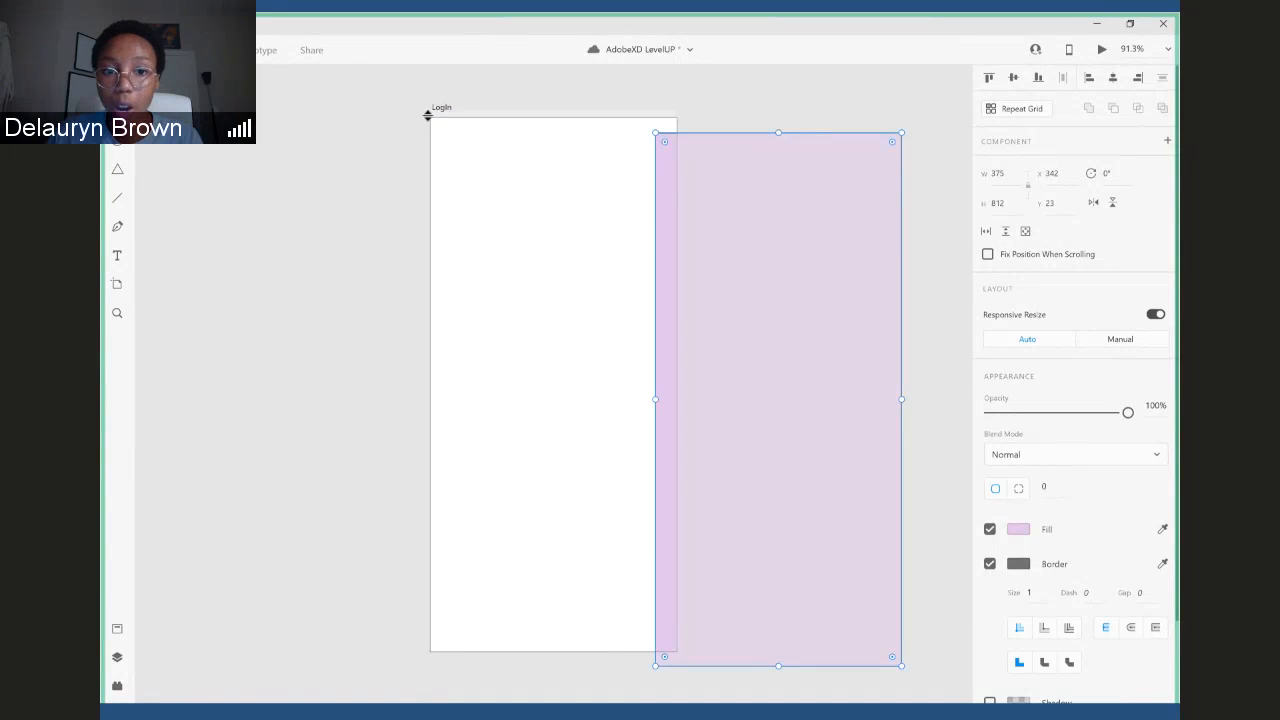
{"action": "left_click_drag", "start_coordinate": [695, 386], "coordinate": [784, 333]}
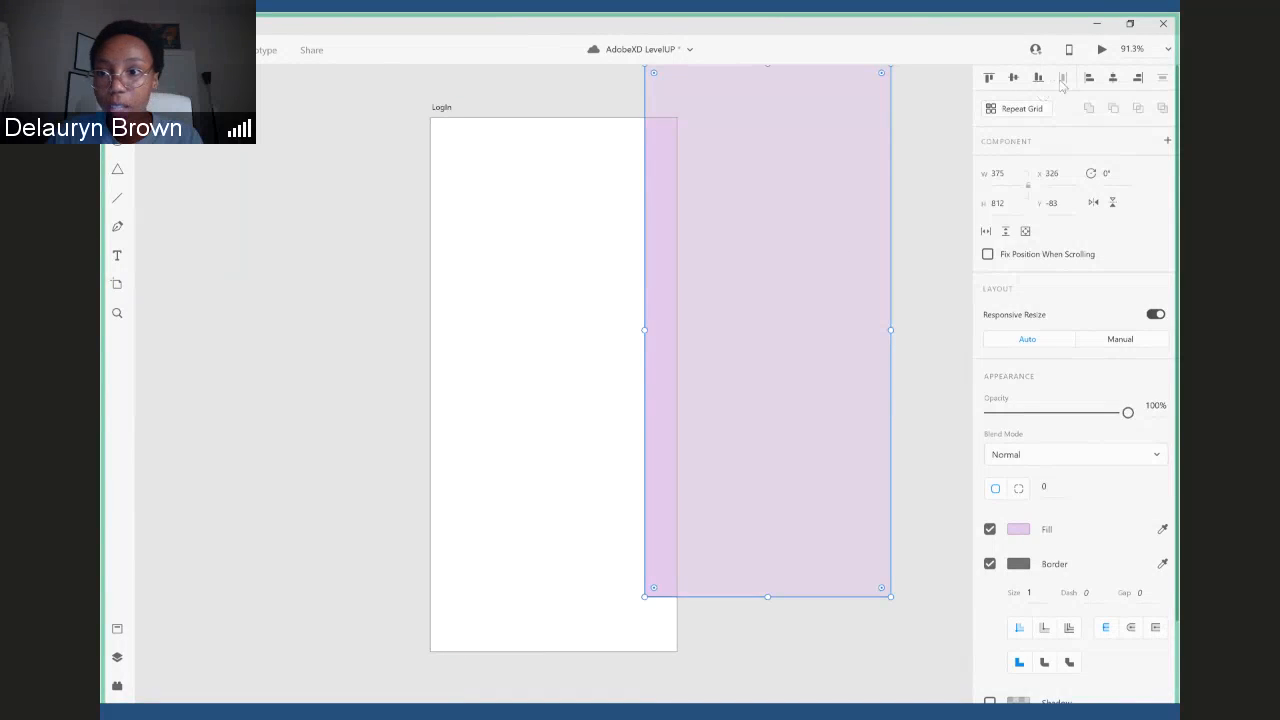
{"action": "left_click", "coordinate": [1111, 82]}
{"action": "left_click", "coordinate": [1014, 82]}
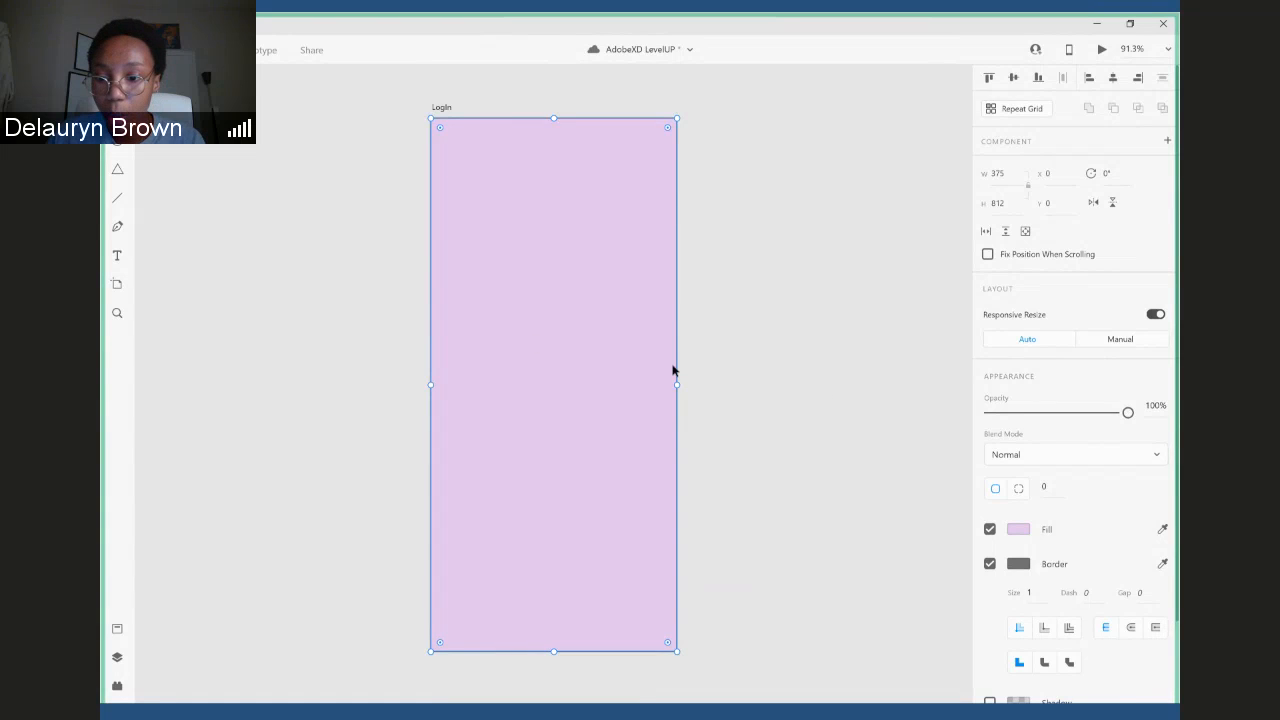
- Shift the purple rectangle sideways off the artboard and bring it back by hand to X 0, Y 0, twice
{"action": "left_click", "coordinate": [1019, 531]}
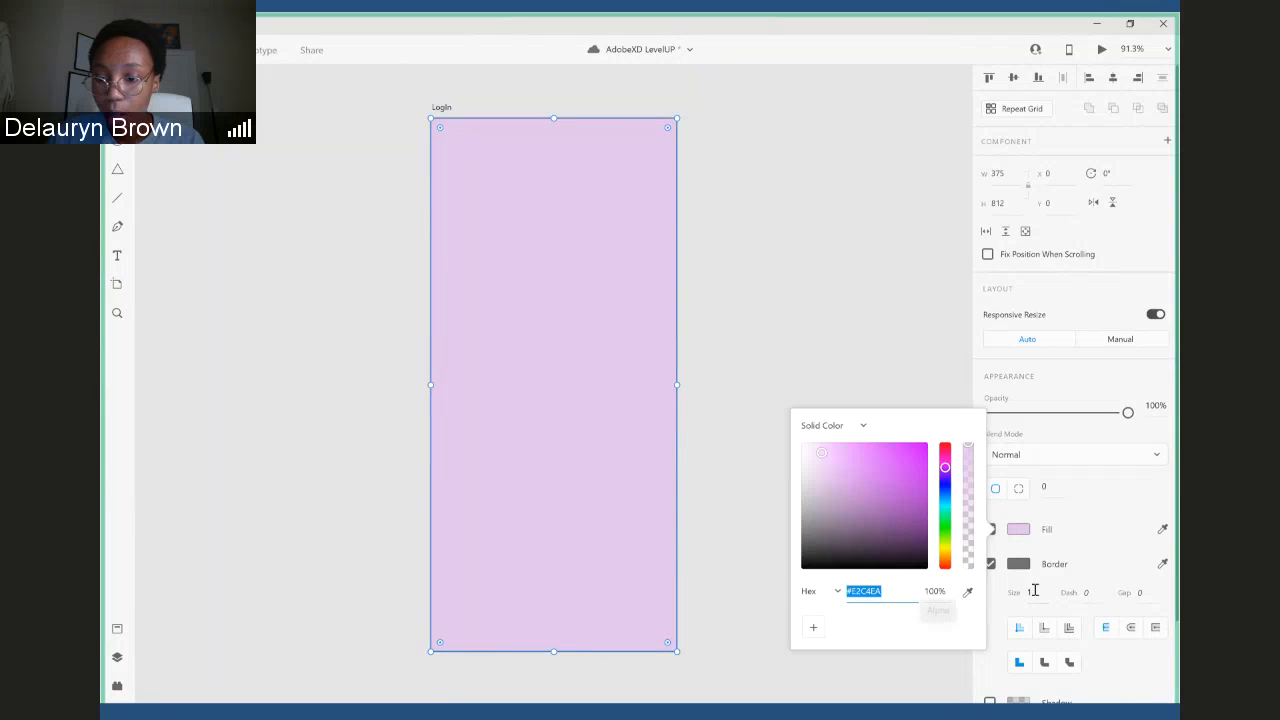
{"action": "left_click_drag", "start_coordinate": [601, 407], "coordinate": [700, 400]}
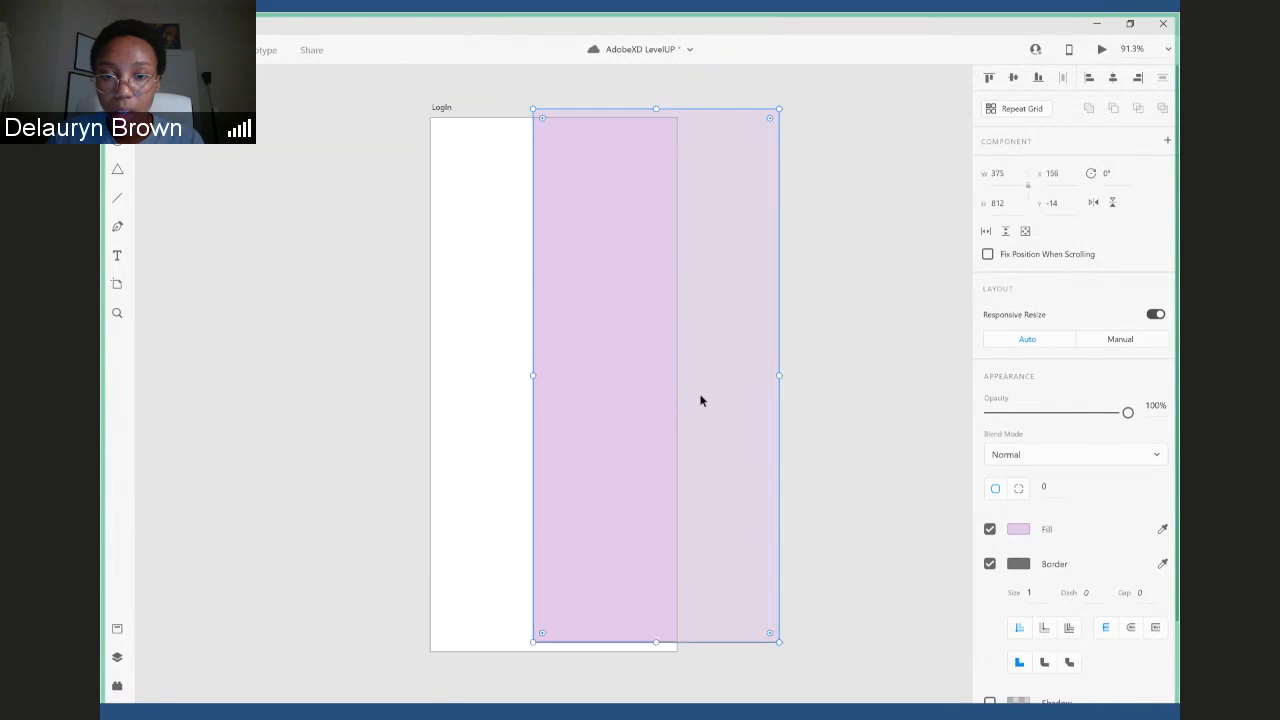
{"action": "left_click_drag", "start_coordinate": [719, 474], "coordinate": [799, 457]}
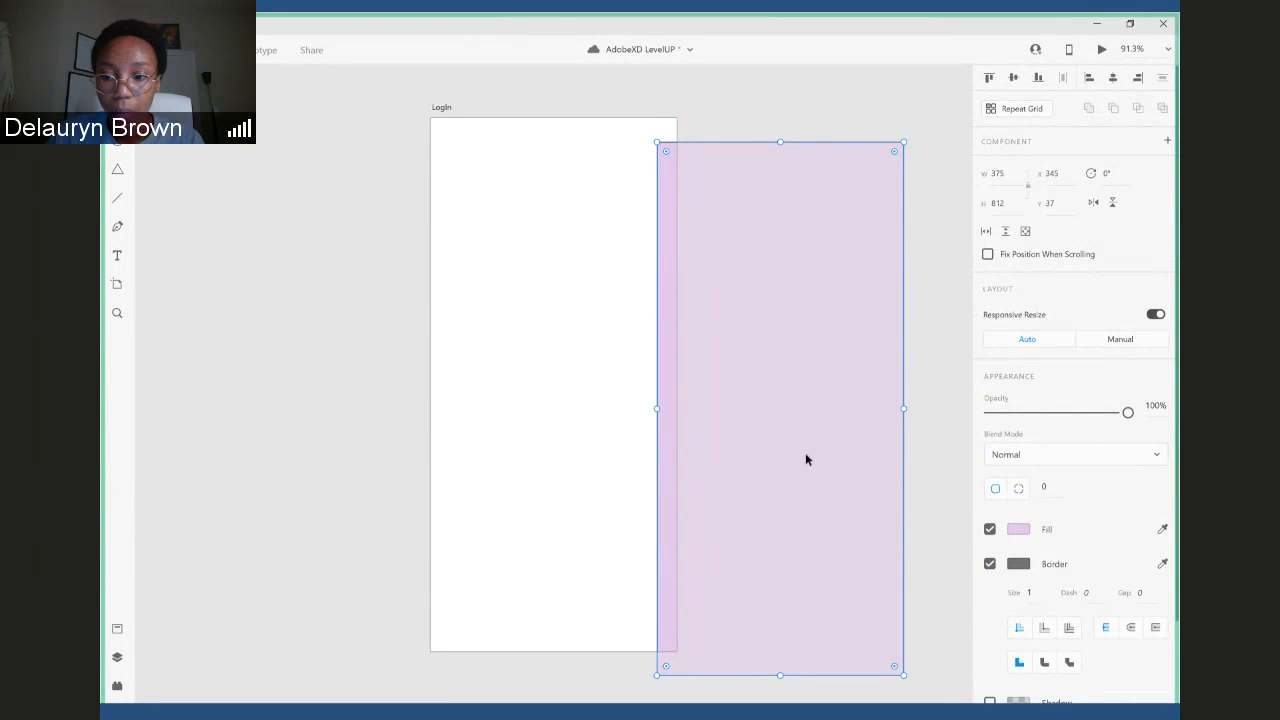
{"action": "left_click_drag", "start_coordinate": [781, 440], "coordinate": [588, 420]}
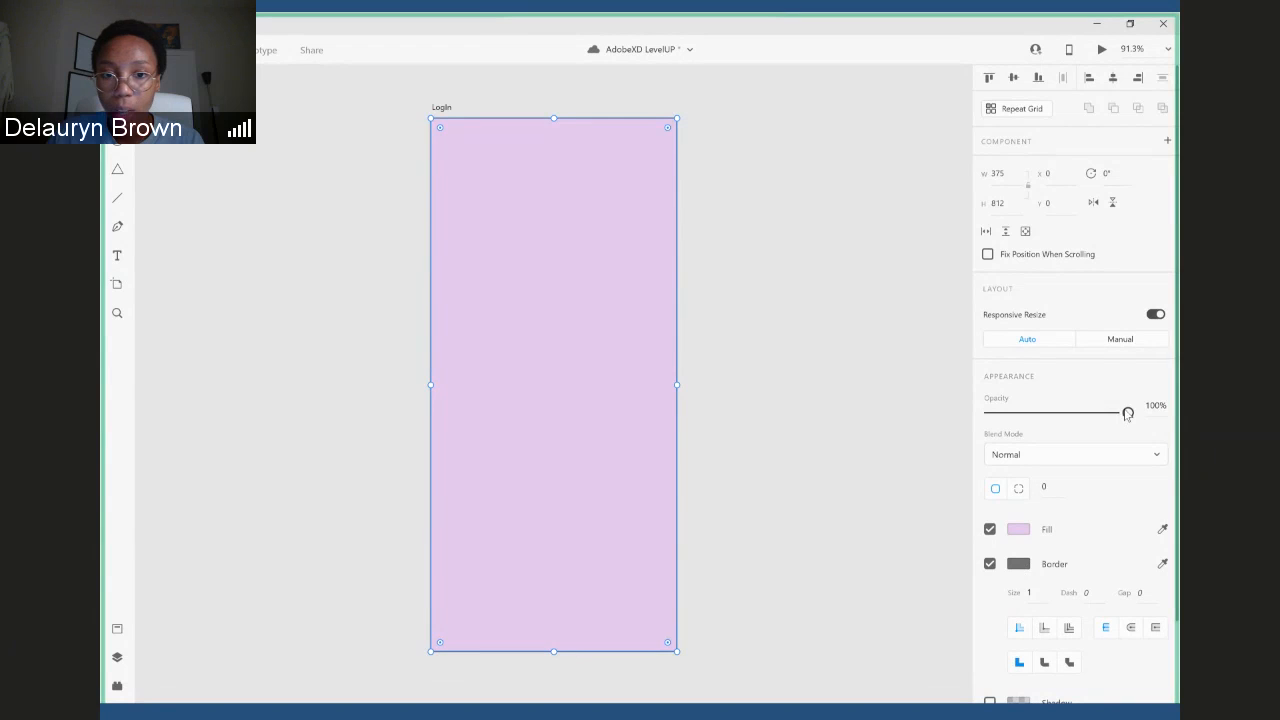
{"action": "mouse_move", "coordinate": [1124, 413]}
{"action": "left_mouse_down"}
{"action": "mouse_move", "coordinate": [997, 430]}
{"action": "mouse_move", "coordinate": [1138, 420]}
{"action": "left_mouse_up"}
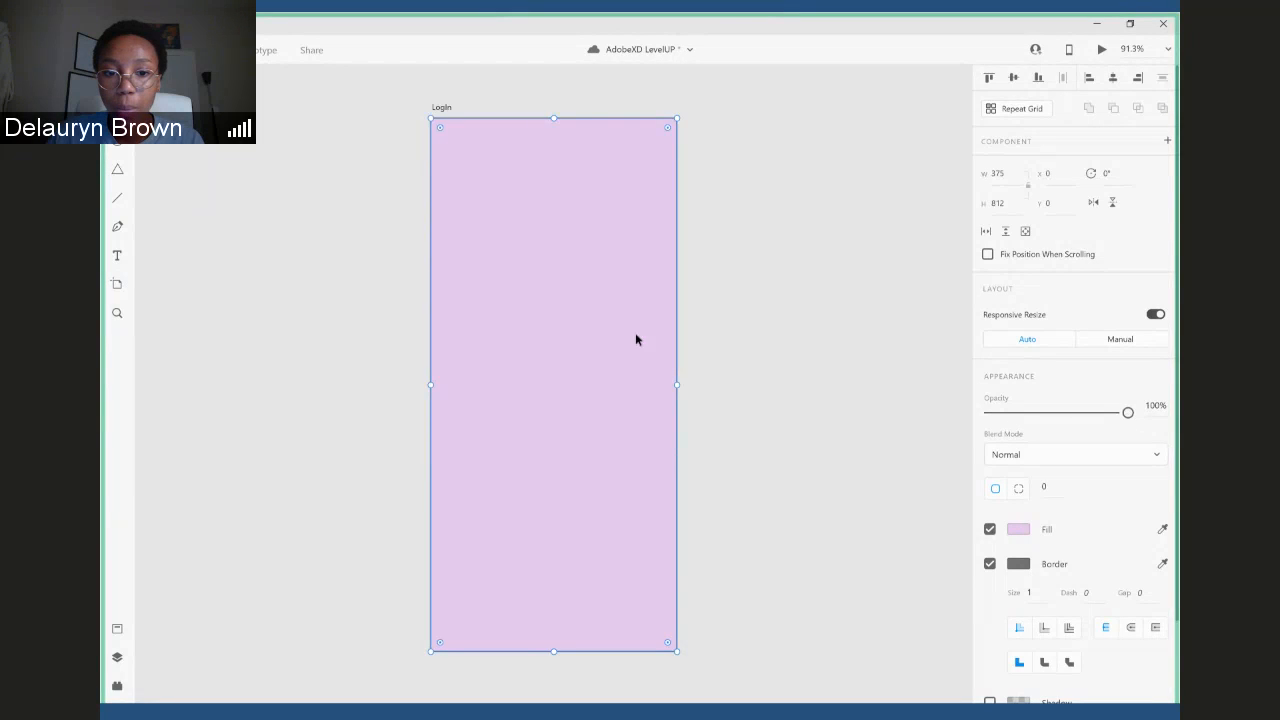
{"action": "left_click_drag", "start_coordinate": [636, 340], "coordinate": [672, 334]}
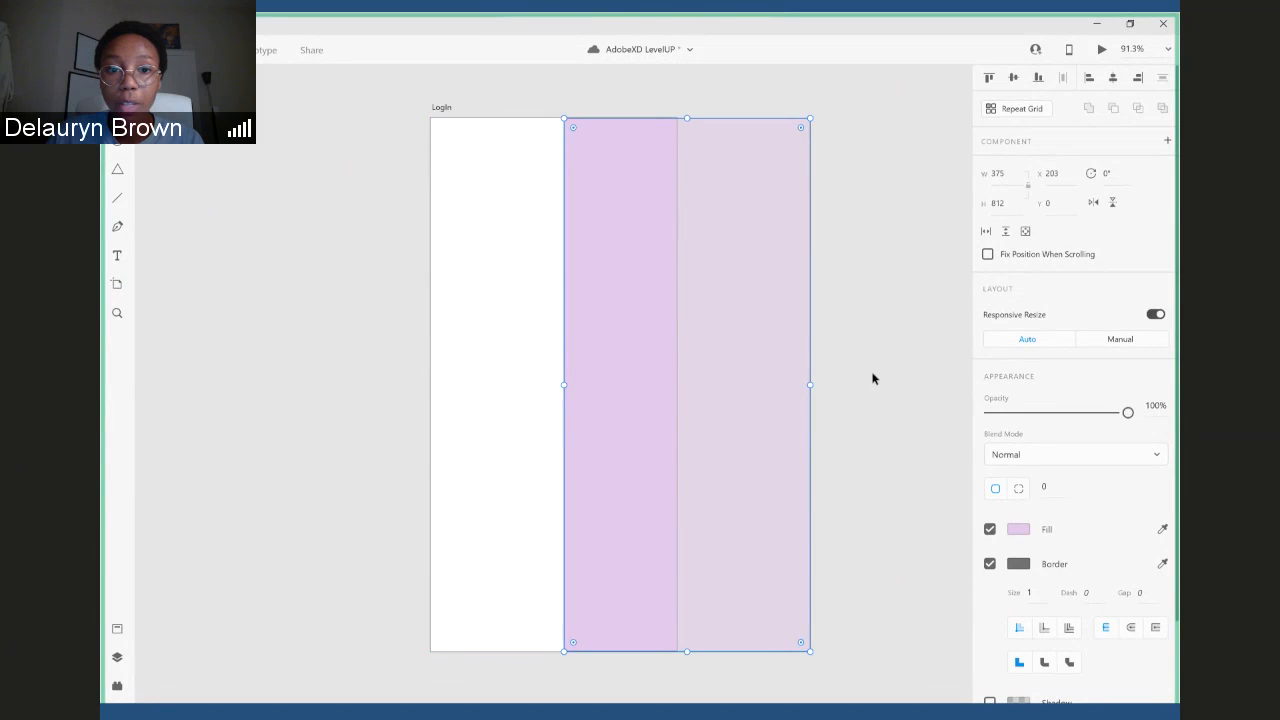
{"action": "left_click_drag", "start_coordinate": [726, 463], "coordinate": [597, 460]}
- Draw a white rectangle about 259 × 219 in the middle of the LogIn artboard and centre it horizontally
{"action": "left_click", "coordinate": [784, 483]}
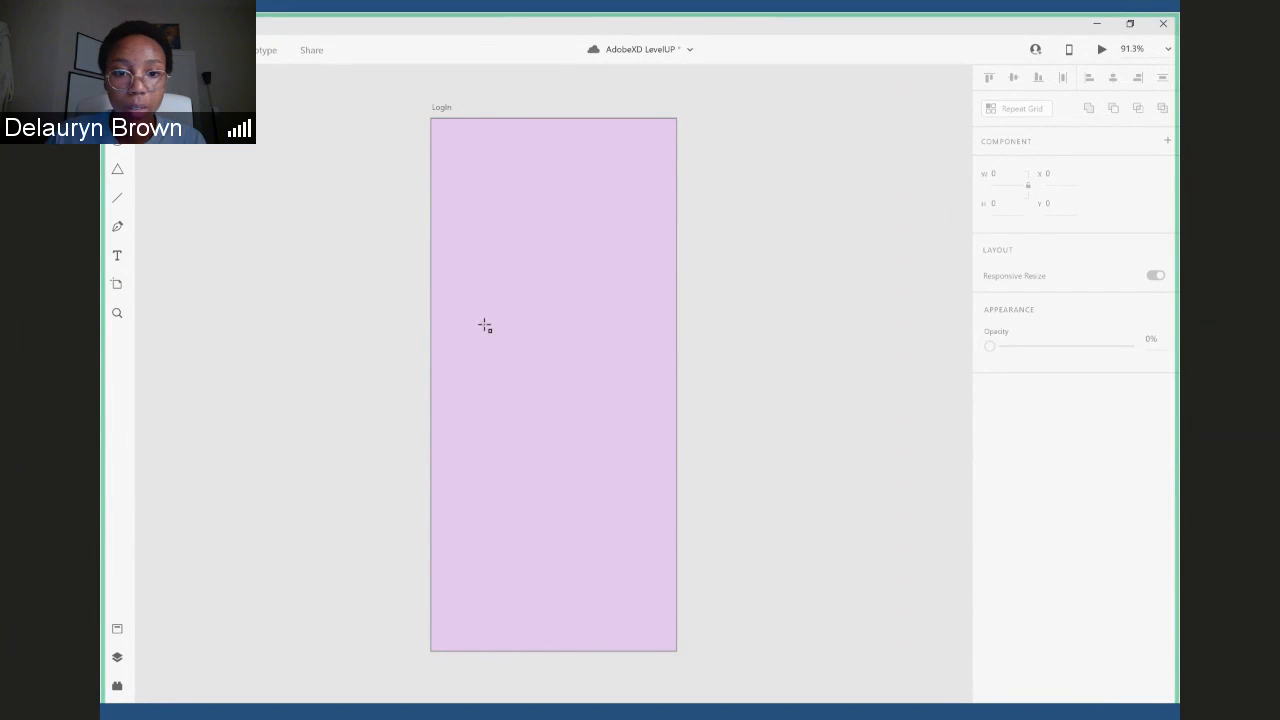
{"action": "mouse_move", "coordinate": [471, 309]}
{"action": "left_mouse_down"}
{"action": "mouse_move", "coordinate": [571, 426]}
{"action": "mouse_move", "coordinate": [642, 455]}
{"action": "left_mouse_up"}
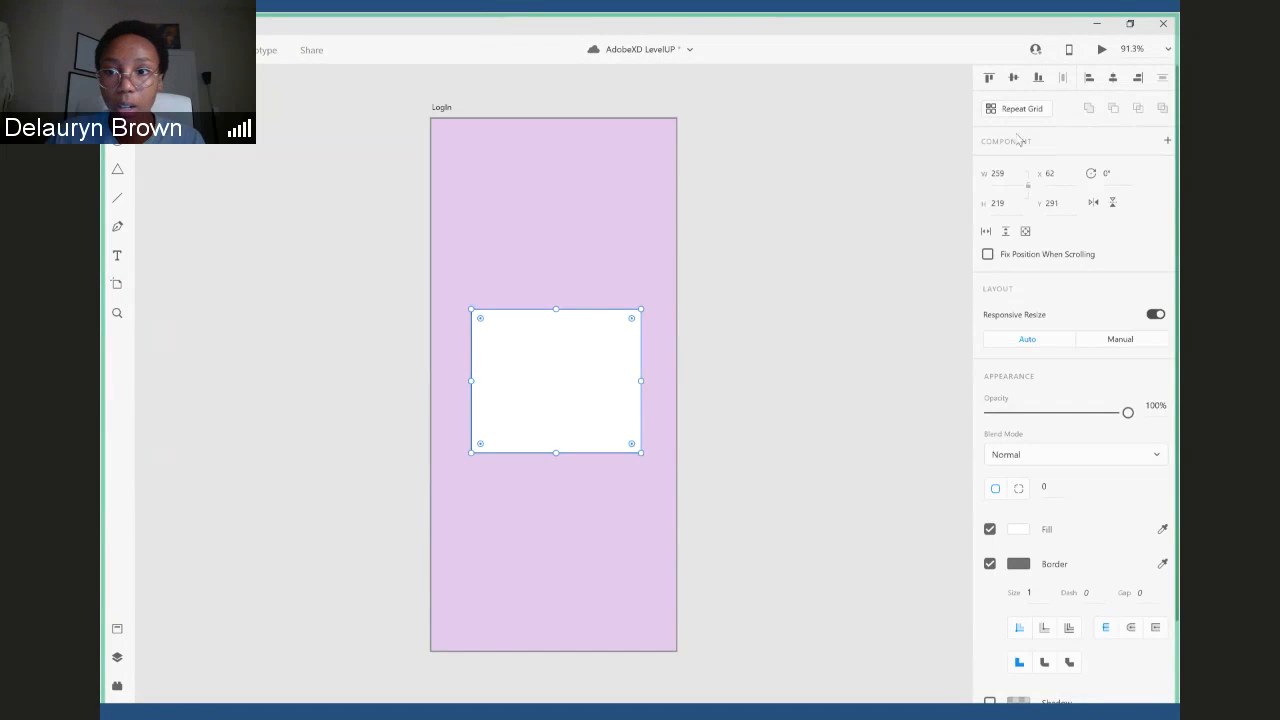
{"action": "left_click", "coordinate": [1113, 80]}
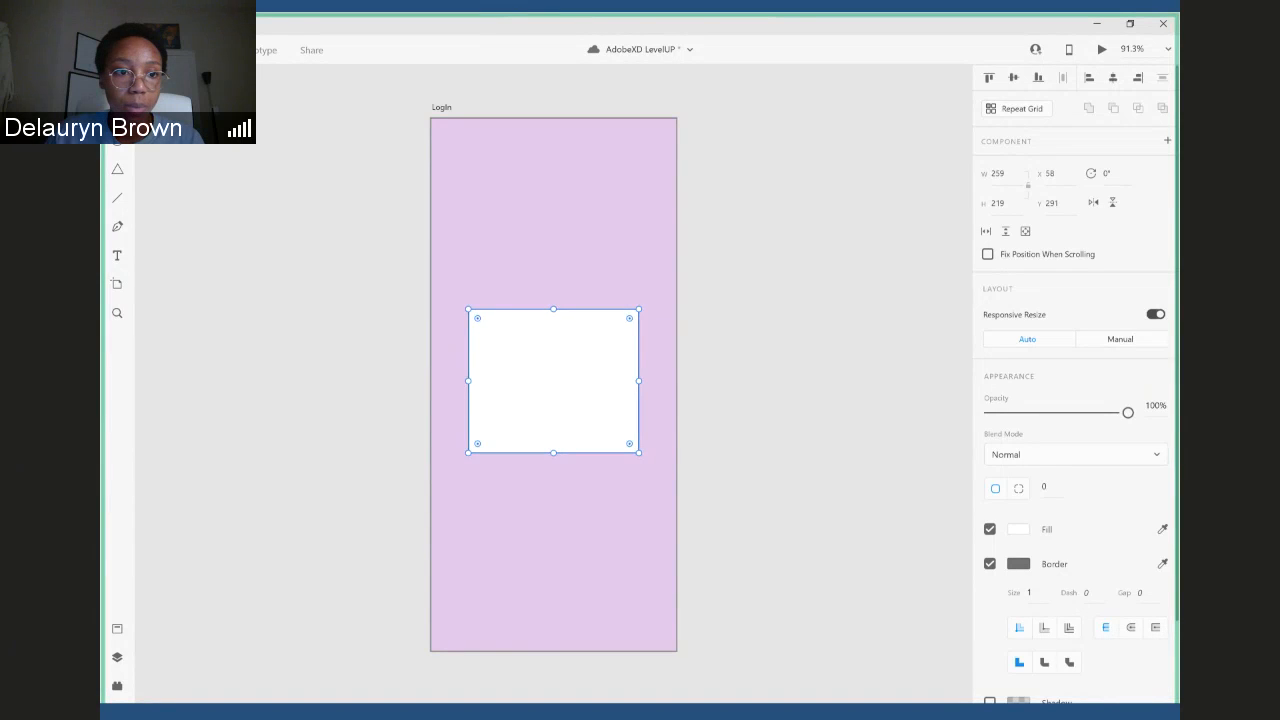
- Add the text "DELO'S APP" above the white rectangle on the LogIn artboard
{"action": "left_click", "coordinate": [122, 256]}
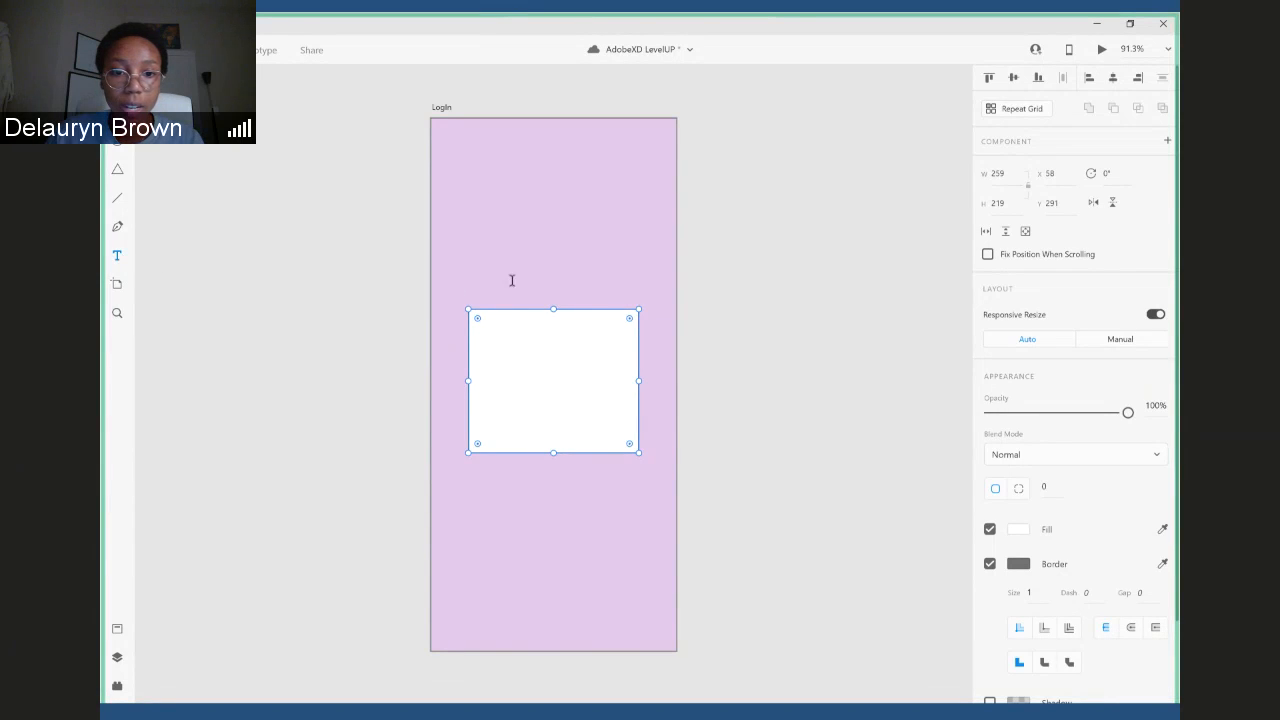
{"action": "left_click", "coordinate": [487, 193]}
{"action": "left_click", "coordinate": [487, 190]}
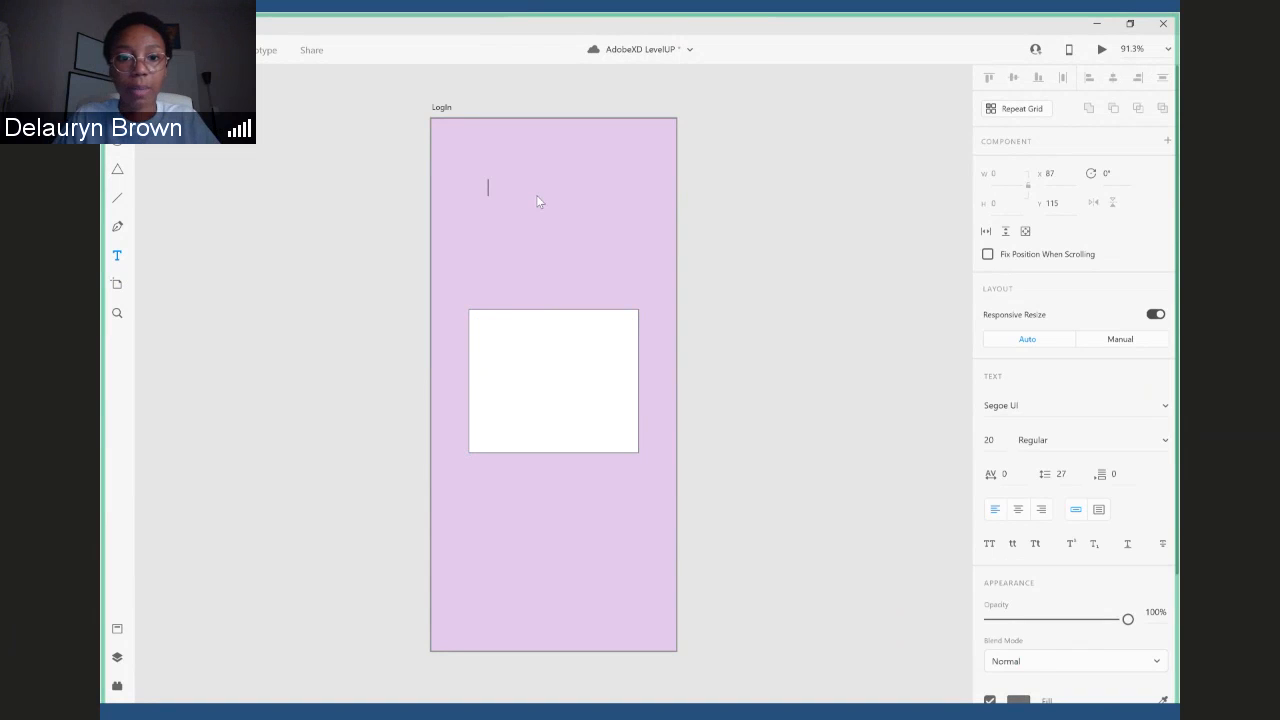
{"action": "type", "text": "DELO"}
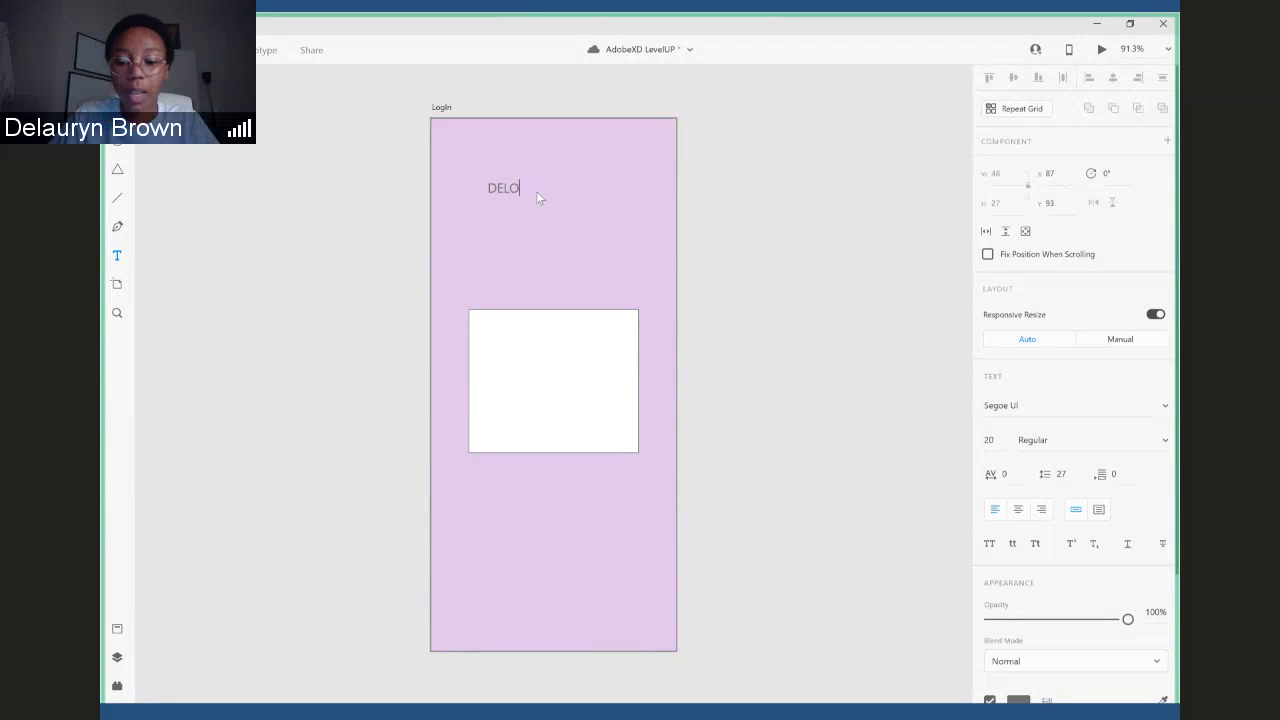
{"action": "type", "text": "'S"}
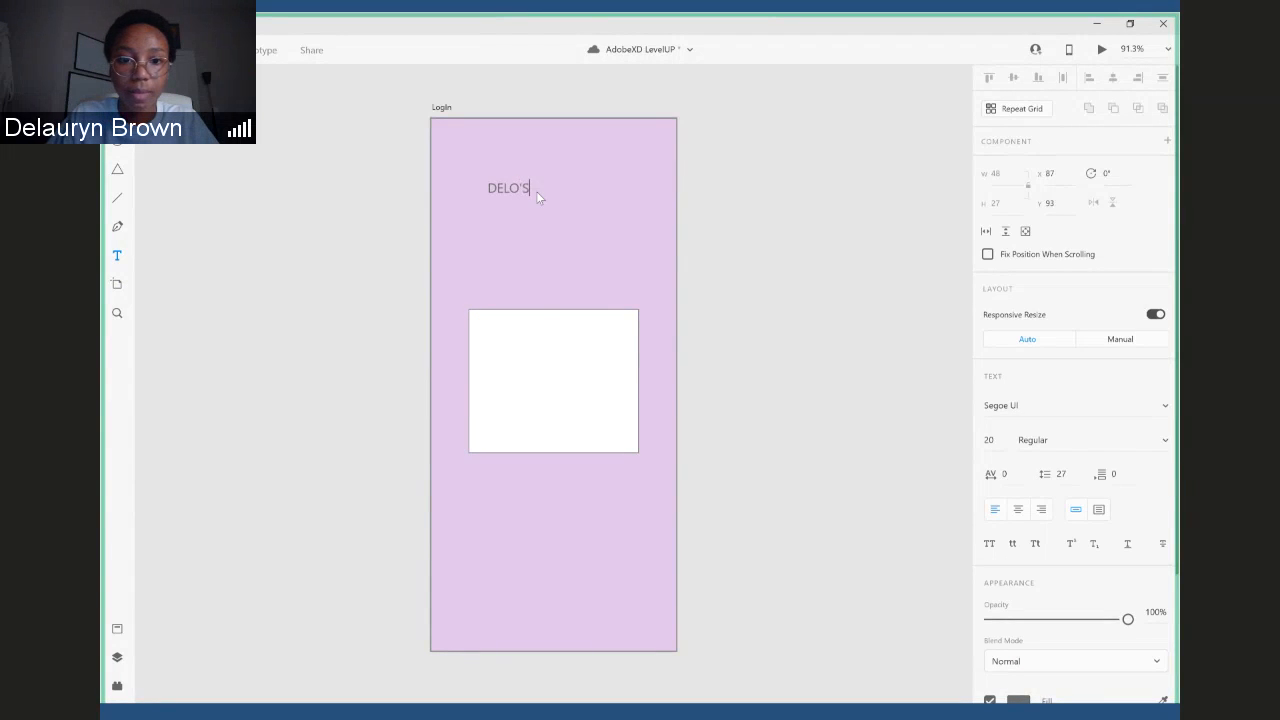
{"action": "type", "text": " APP"}
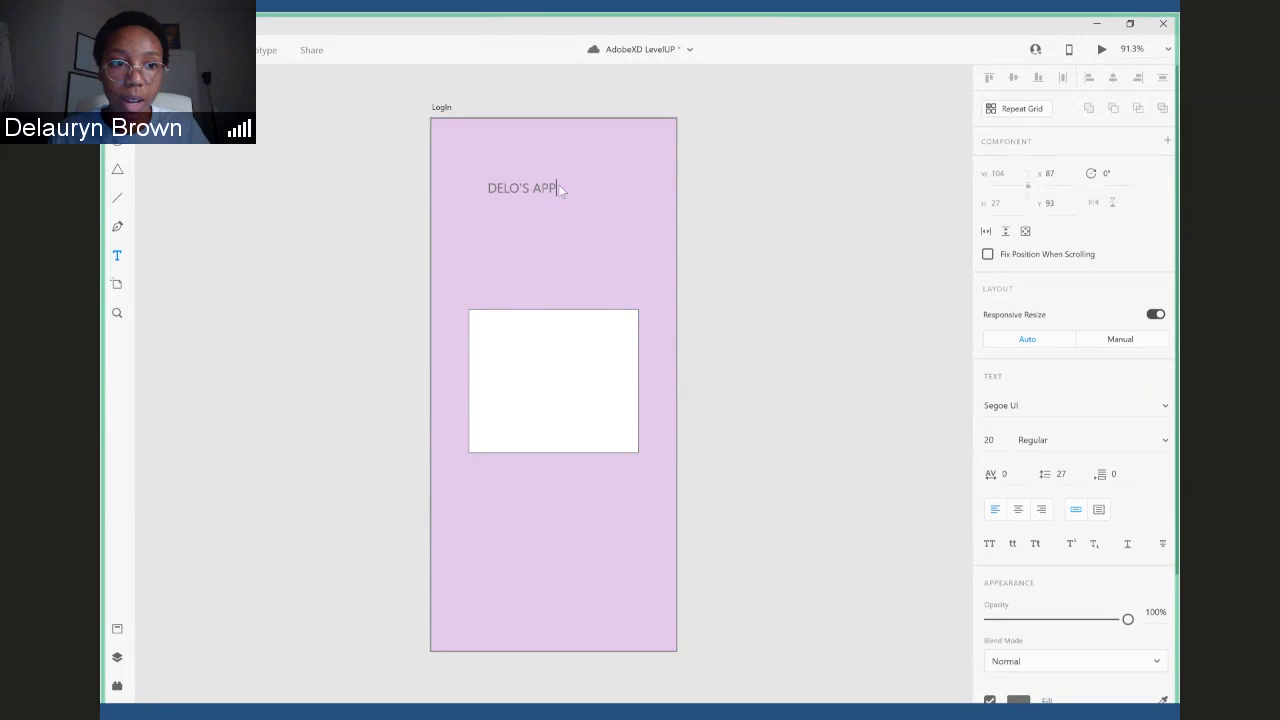
{"action": "key", "text": "Escape"}
- Centre the "DELO'S APP" title horizontally on the artboard and lower it to about Y 153
{"action": "left_click_drag", "start_coordinate": [519, 193], "coordinate": [559, 205]}
{"action": "left_click", "coordinate": [1113, 79]}
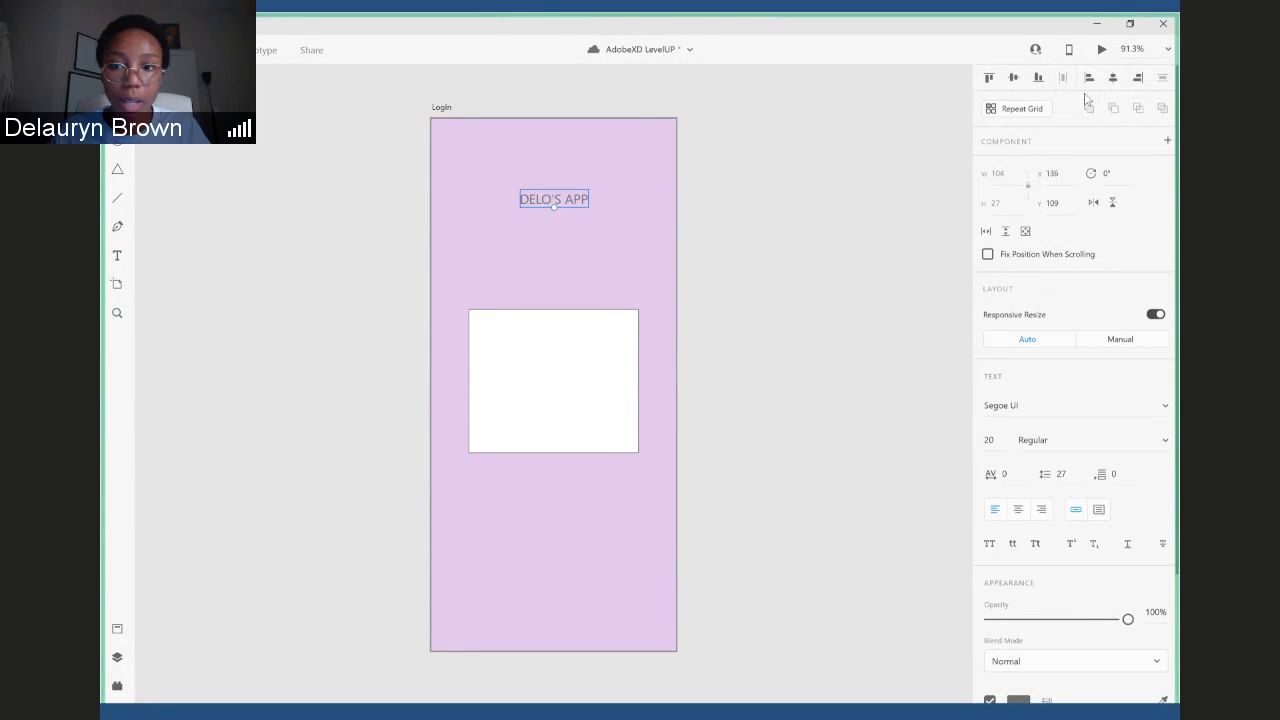
{"action": "left_click_drag", "start_coordinate": [556, 208], "coordinate": [561, 229]}
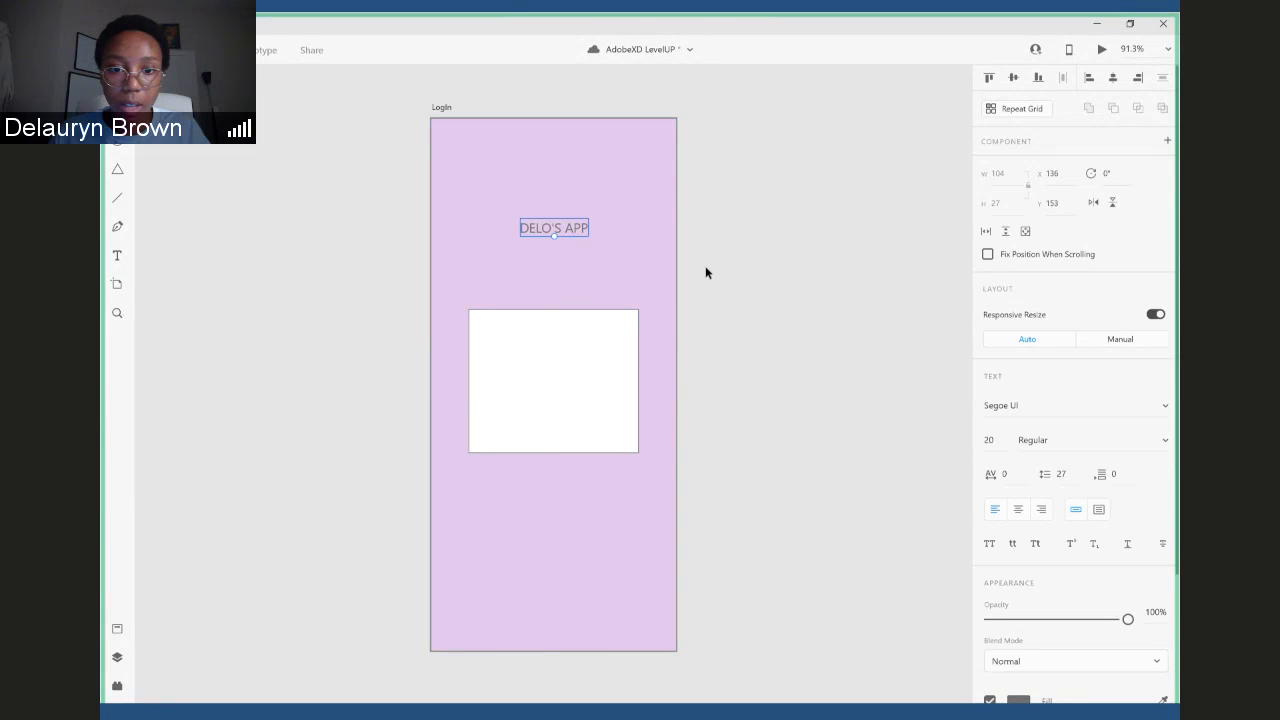
- Set the font size of the "DELO'S APP" title to 24
{"action": "double_click", "coordinate": [575, 228]}
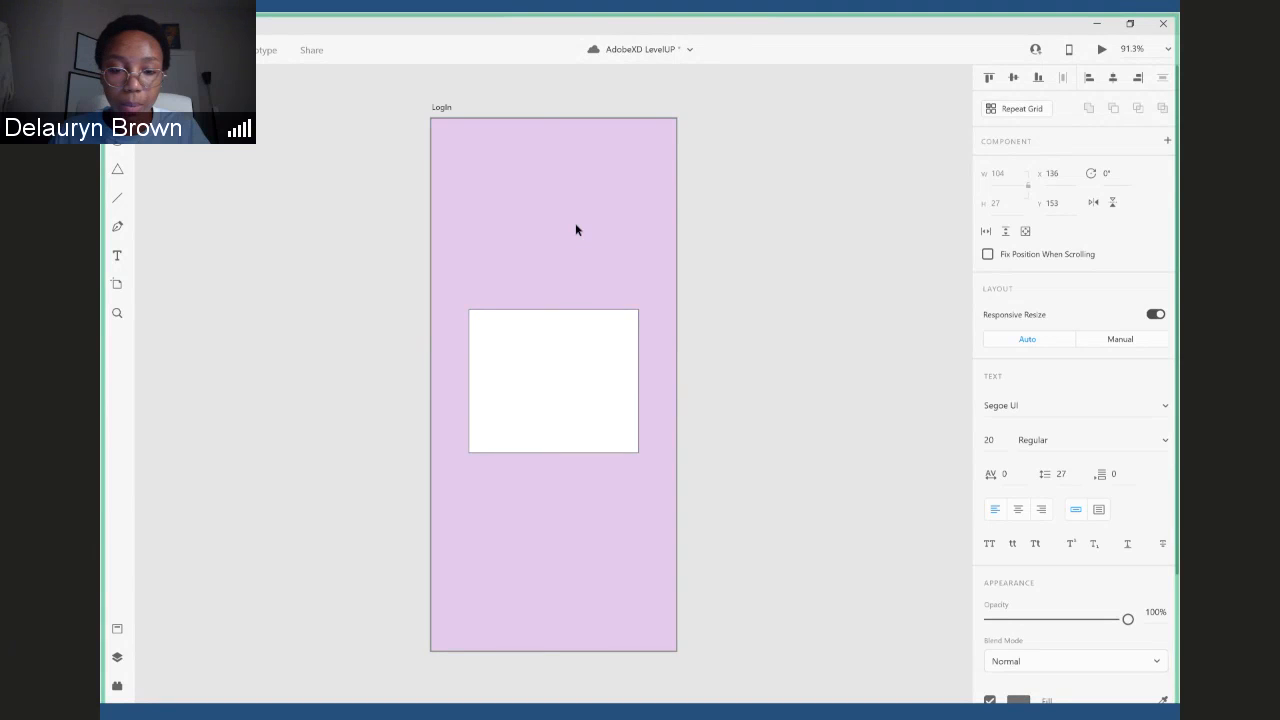
{"action": "left_click", "coordinate": [990, 441]}
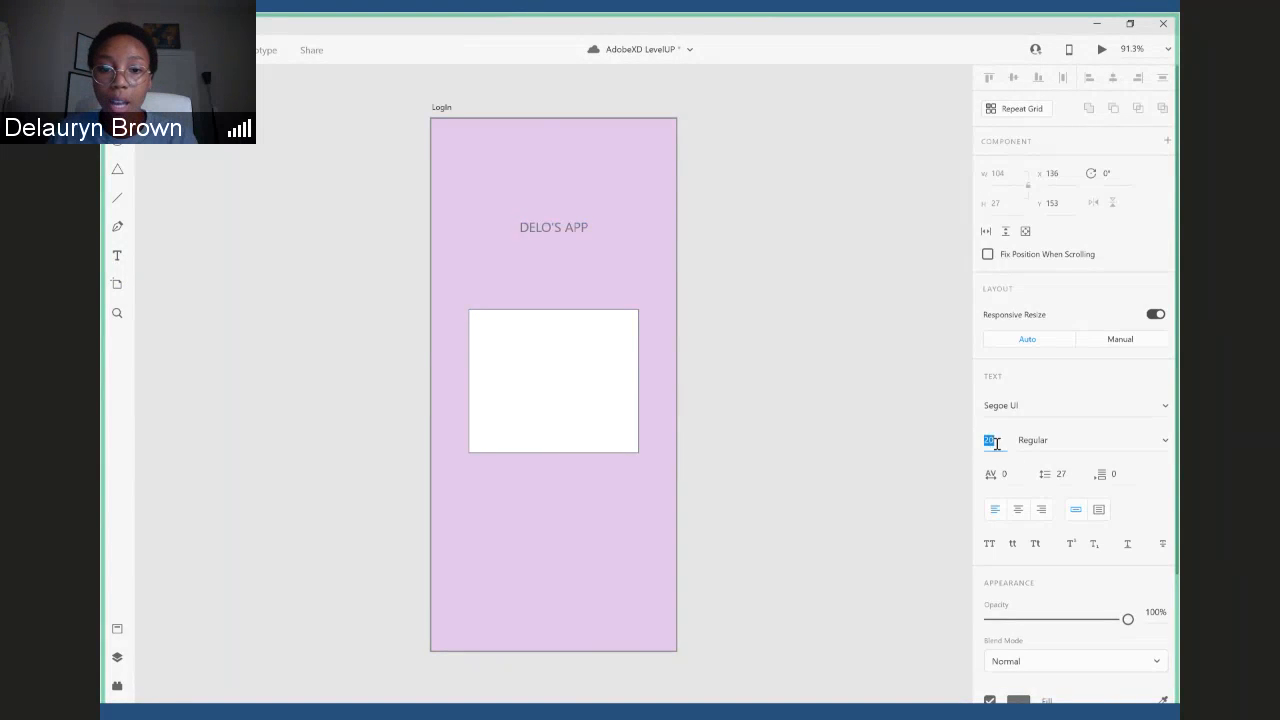
{"action": "left_click", "coordinate": [1001, 444]}
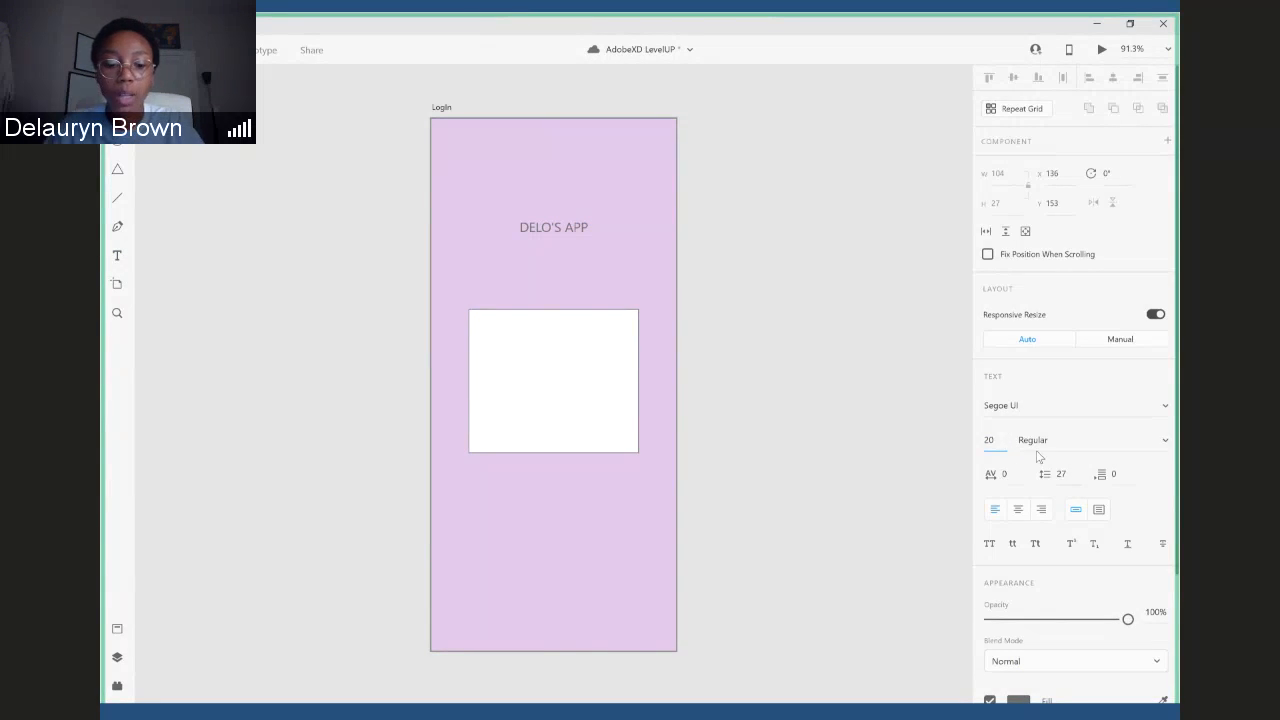
{"action": "key", "text": "BackSpace"}
{"action": "type", "text": "4"}
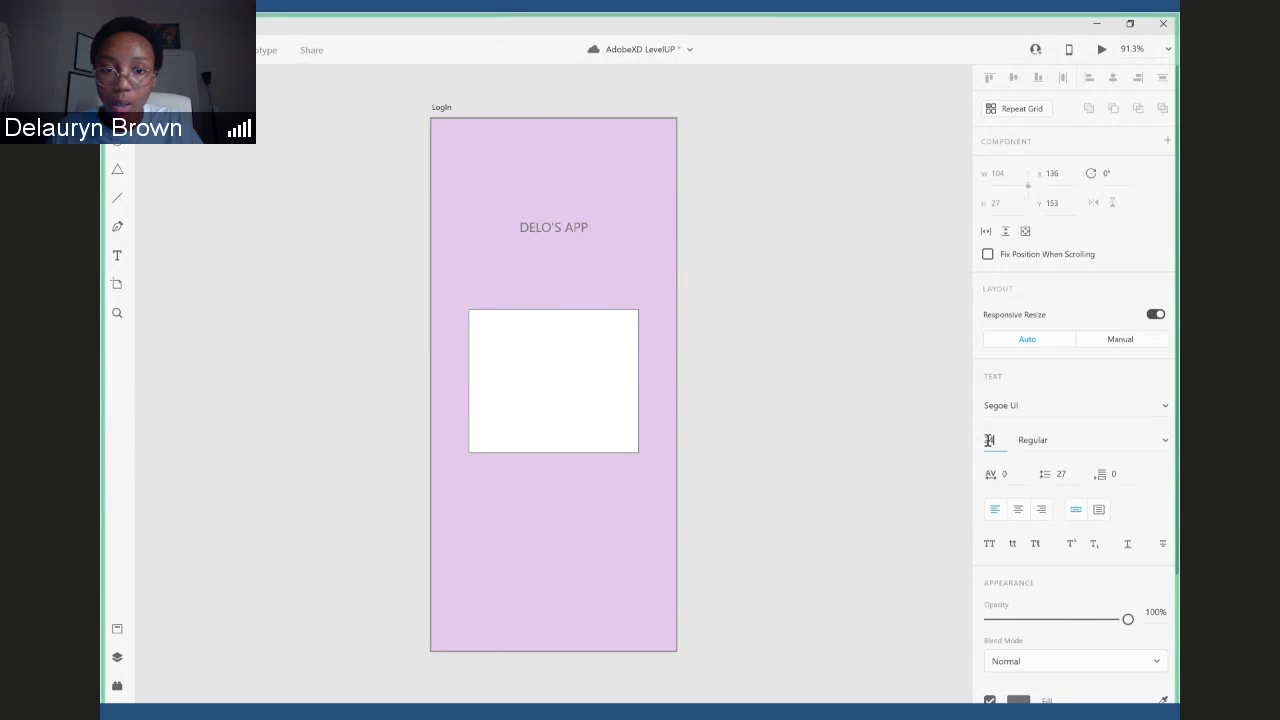
{"action": "left_click", "coordinate": [989, 440]}
{"action": "double_click", "coordinate": [548, 227]}
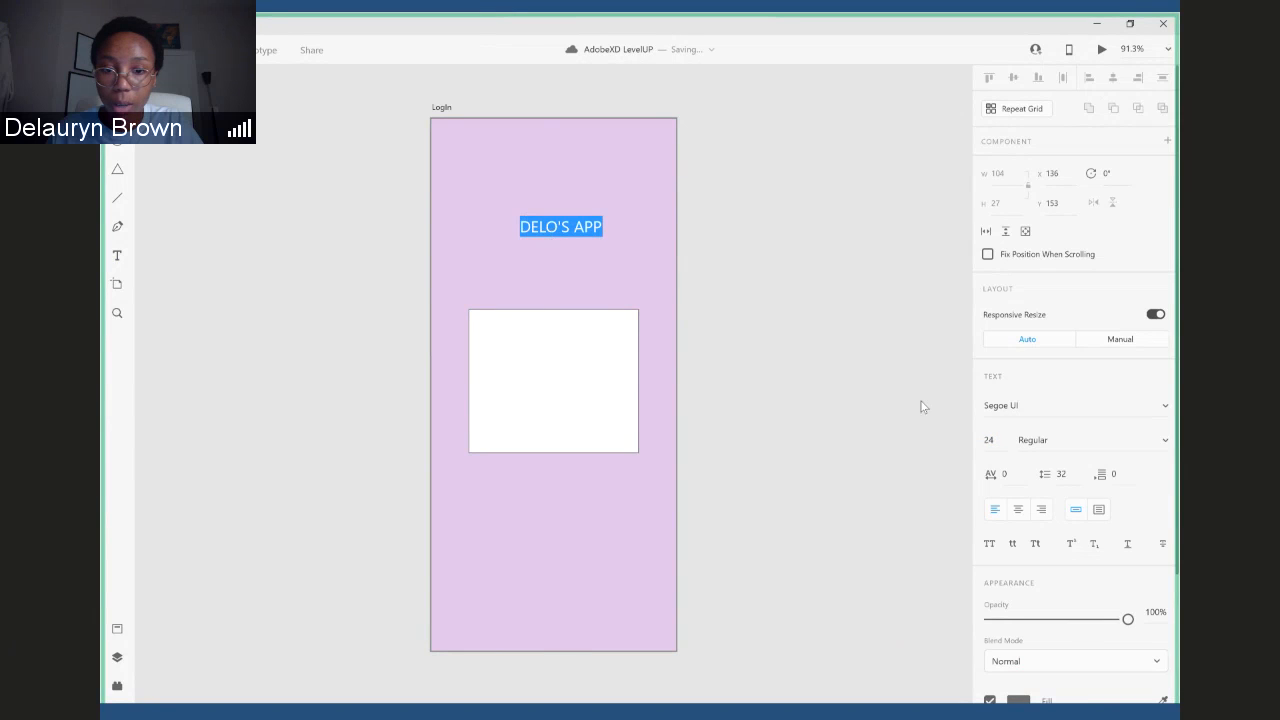
{"action": "left_click", "coordinate": [994, 440]}
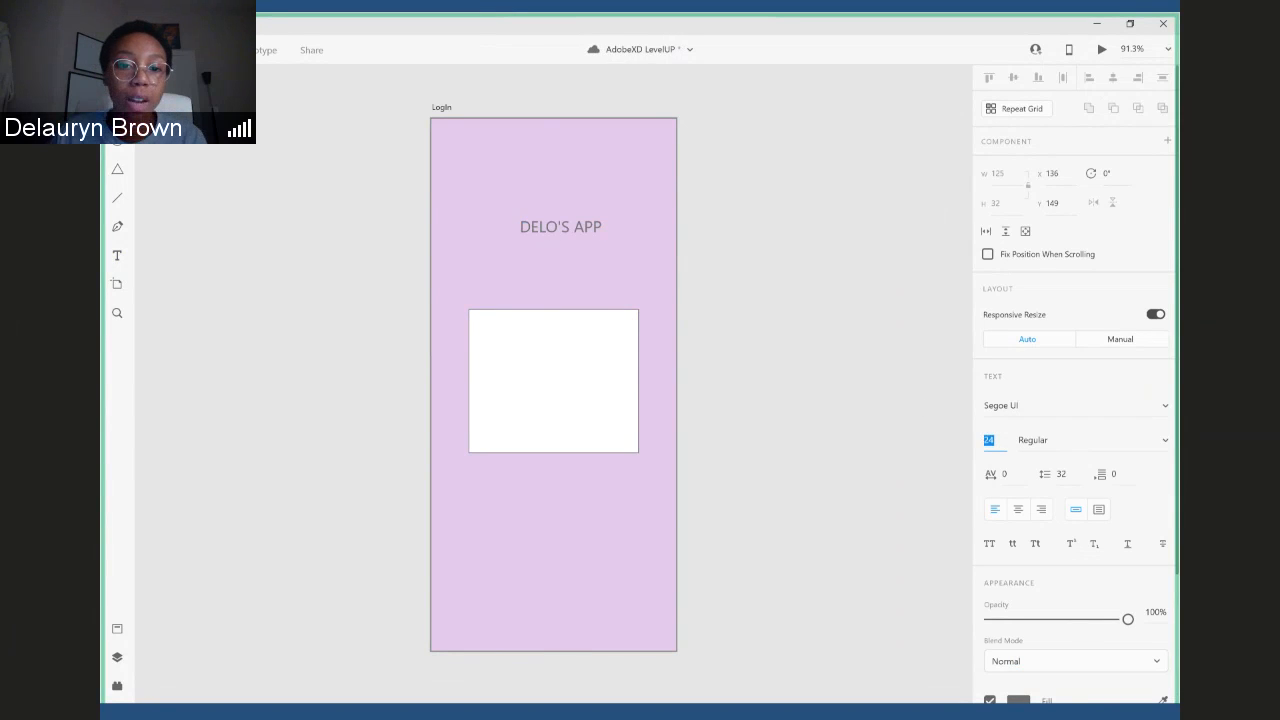
{"action": "left_click", "coordinate": [567, 229]}
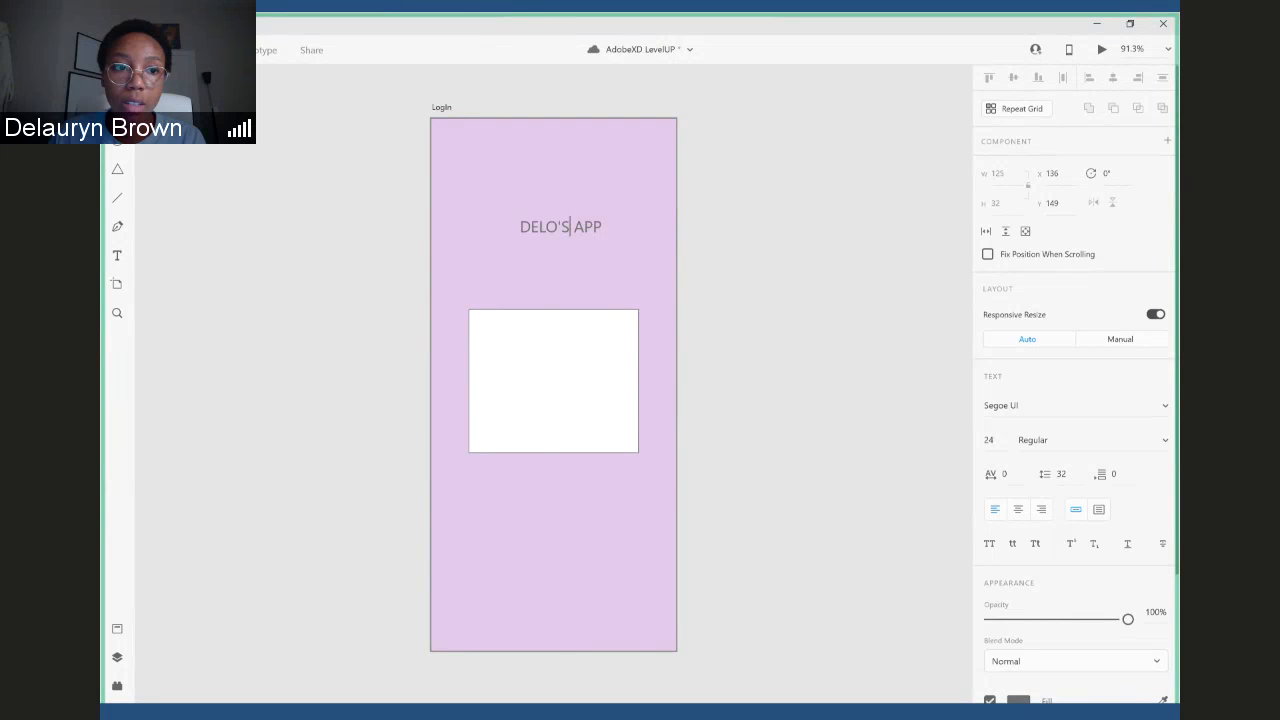
{"action": "key", "text": "Escape"}
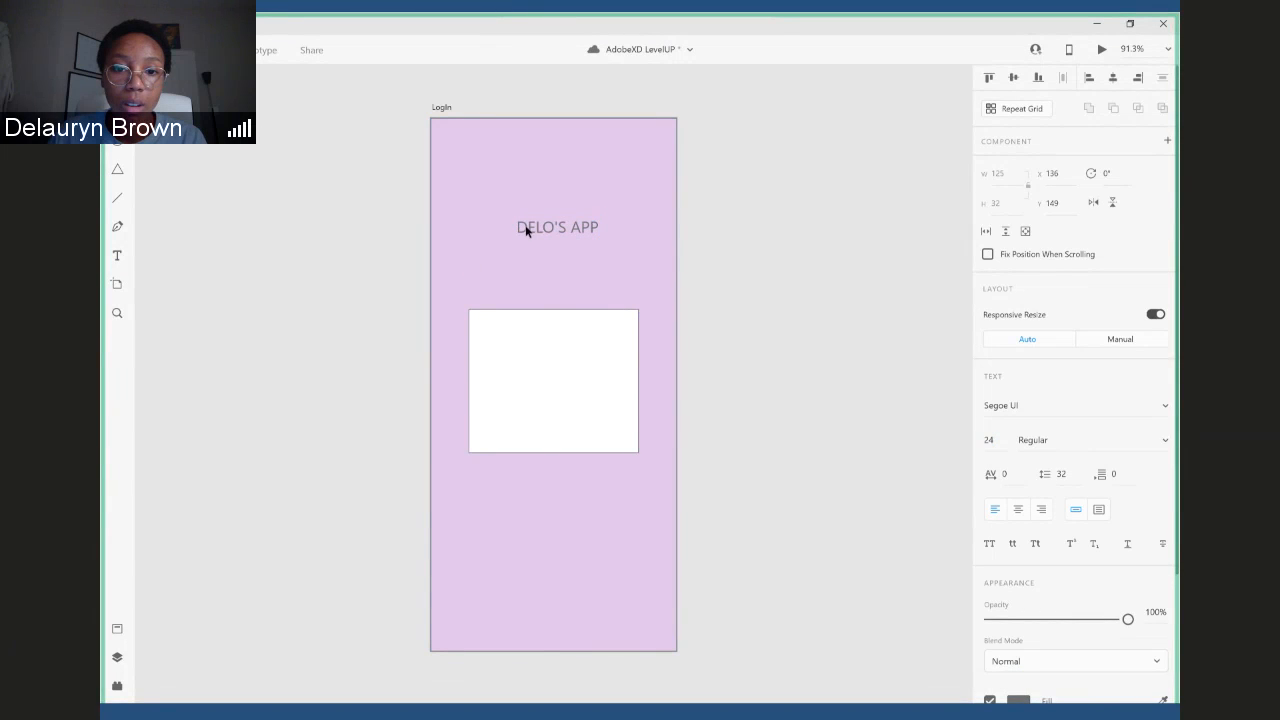
- Reposition the "DELO'S APP" title, centre it horizontally on the artboard and enlarge it to font size 52
{"action": "left_click_drag", "start_coordinate": [525, 230], "coordinate": [495, 229]}
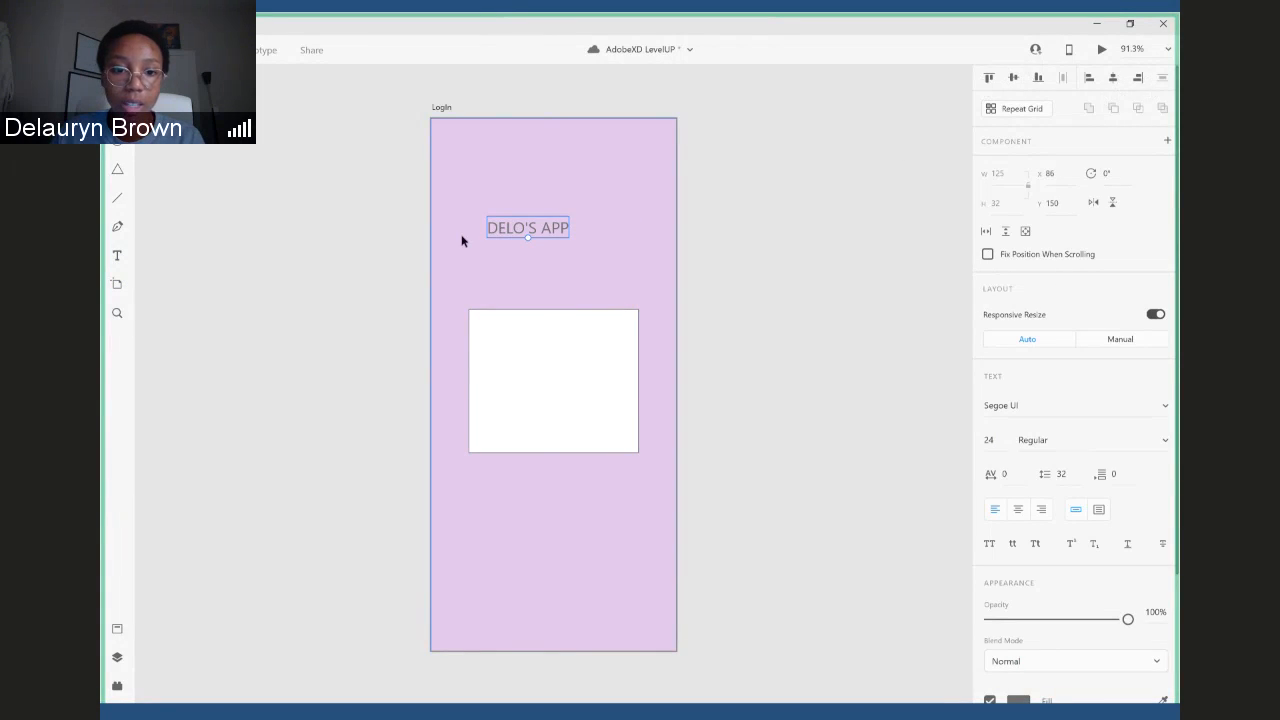
{"action": "mouse_move", "coordinate": [544, 229]}
{"action": "left_mouse_down"}
{"action": "mouse_move", "coordinate": [528, 277]}
{"action": "mouse_move", "coordinate": [517, 274]}
{"action": "mouse_move", "coordinate": [528, 282]}
{"action": "mouse_move", "coordinate": [563, 245]}
{"action": "left_mouse_up"}
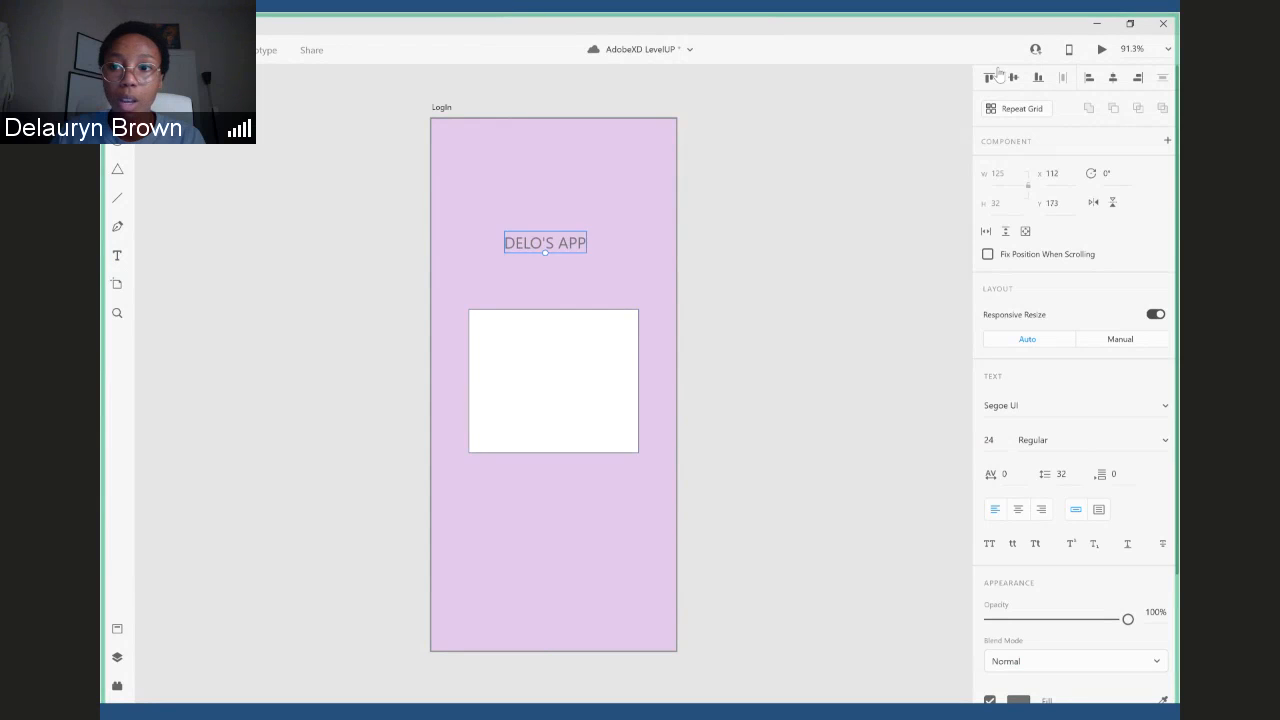
{"action": "left_click", "coordinate": [1113, 77]}
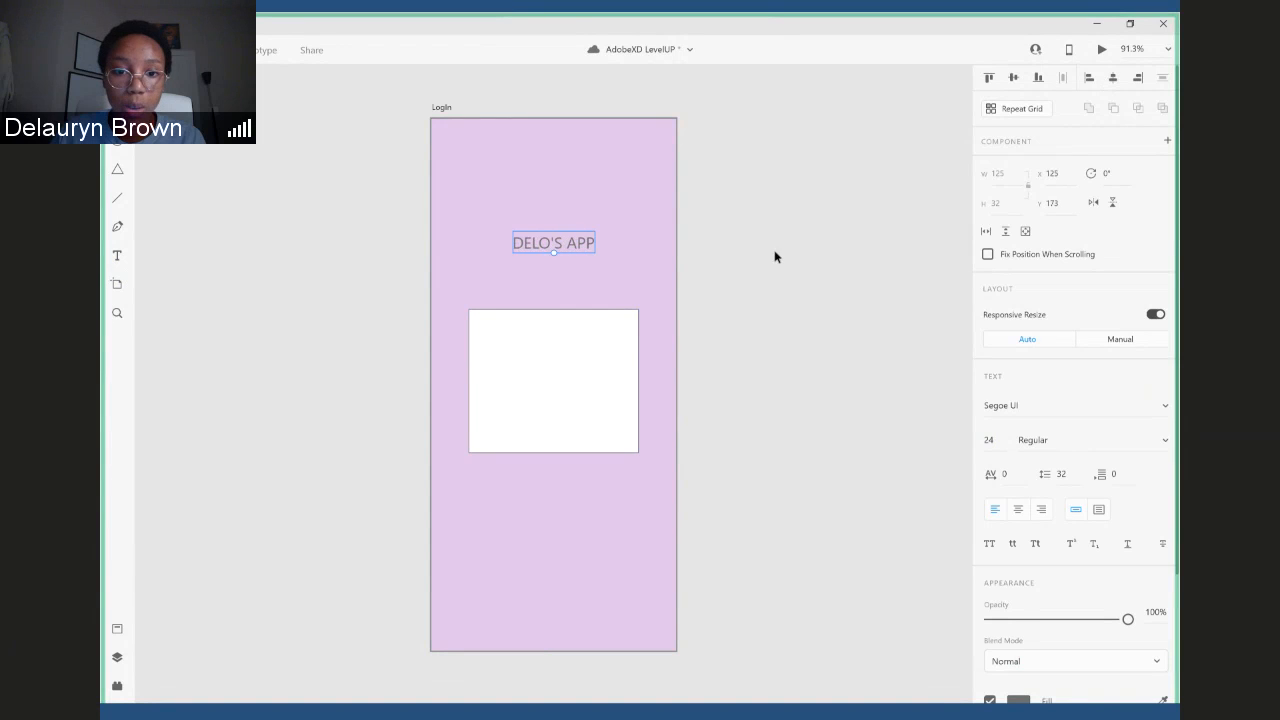
{"action": "left_click_drag", "start_coordinate": [553, 252], "coordinate": [583, 224]}
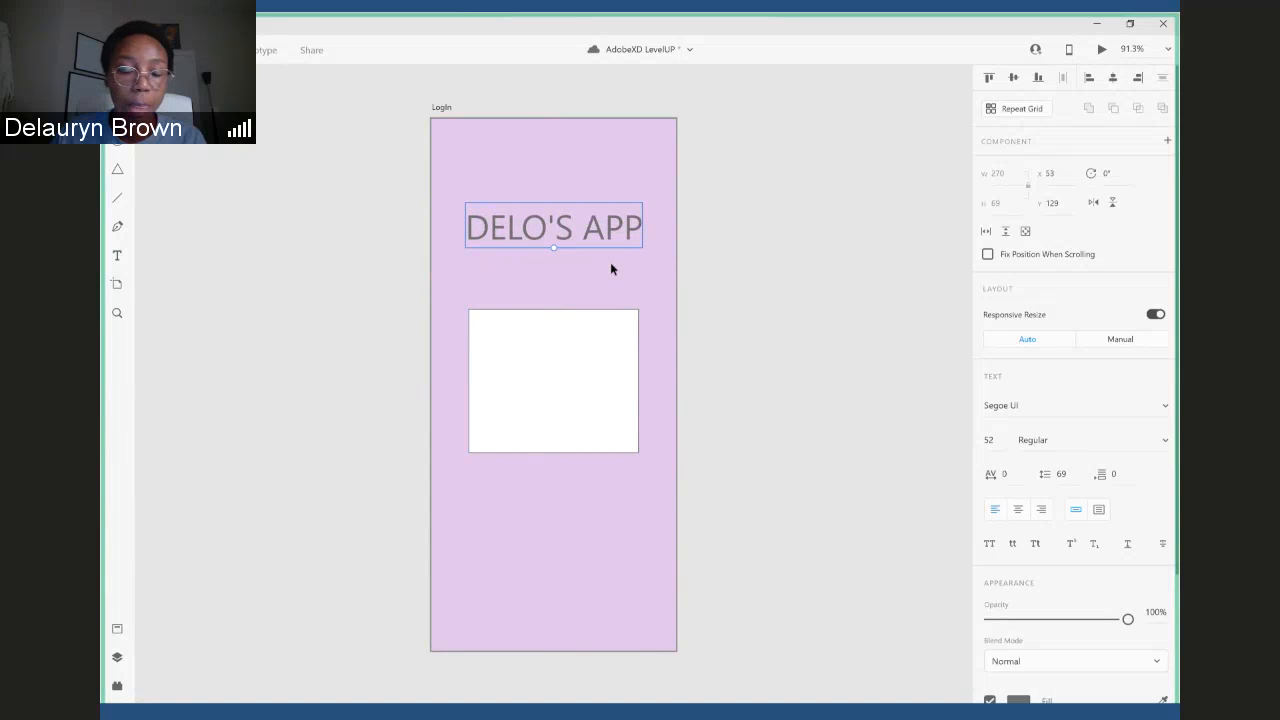
{"action": "left_click", "coordinate": [610, 262]}
- Add the text "LOGIN" between the title and the white rectangle, centred horizontally at about Y 244
{"action": "left_click", "coordinate": [118, 257]}
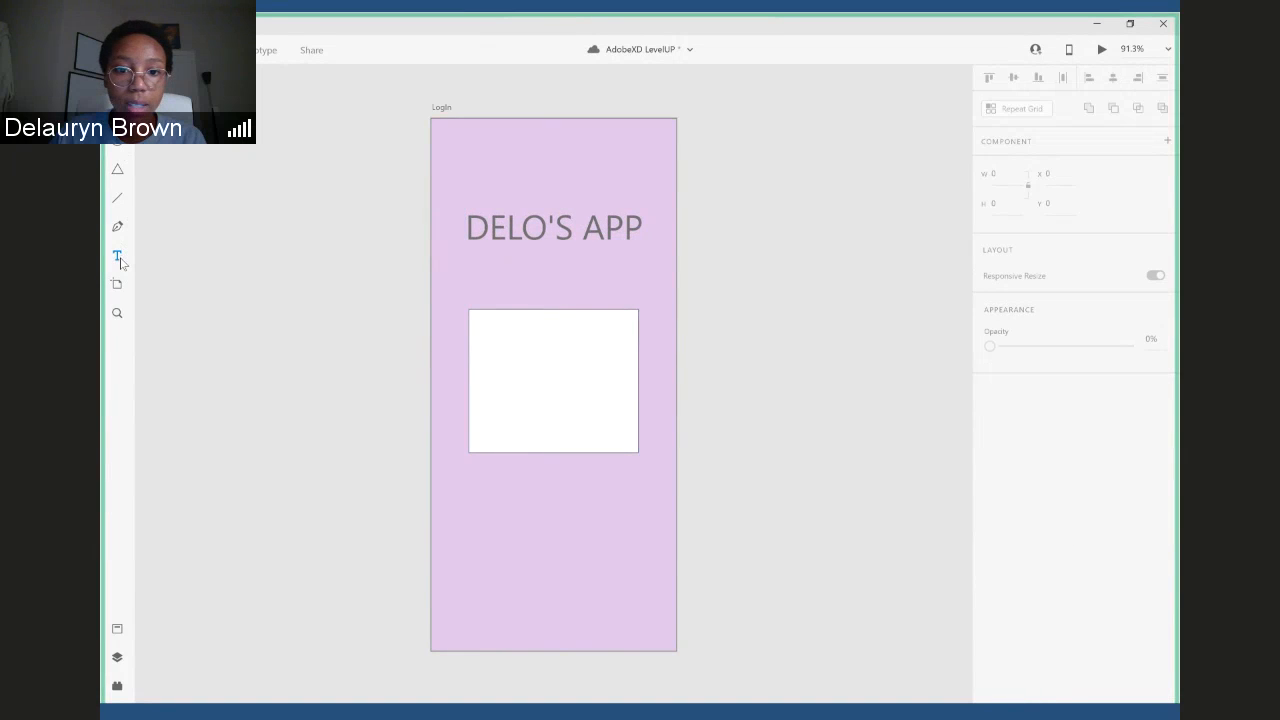
{"action": "left_click", "coordinate": [543, 283]}
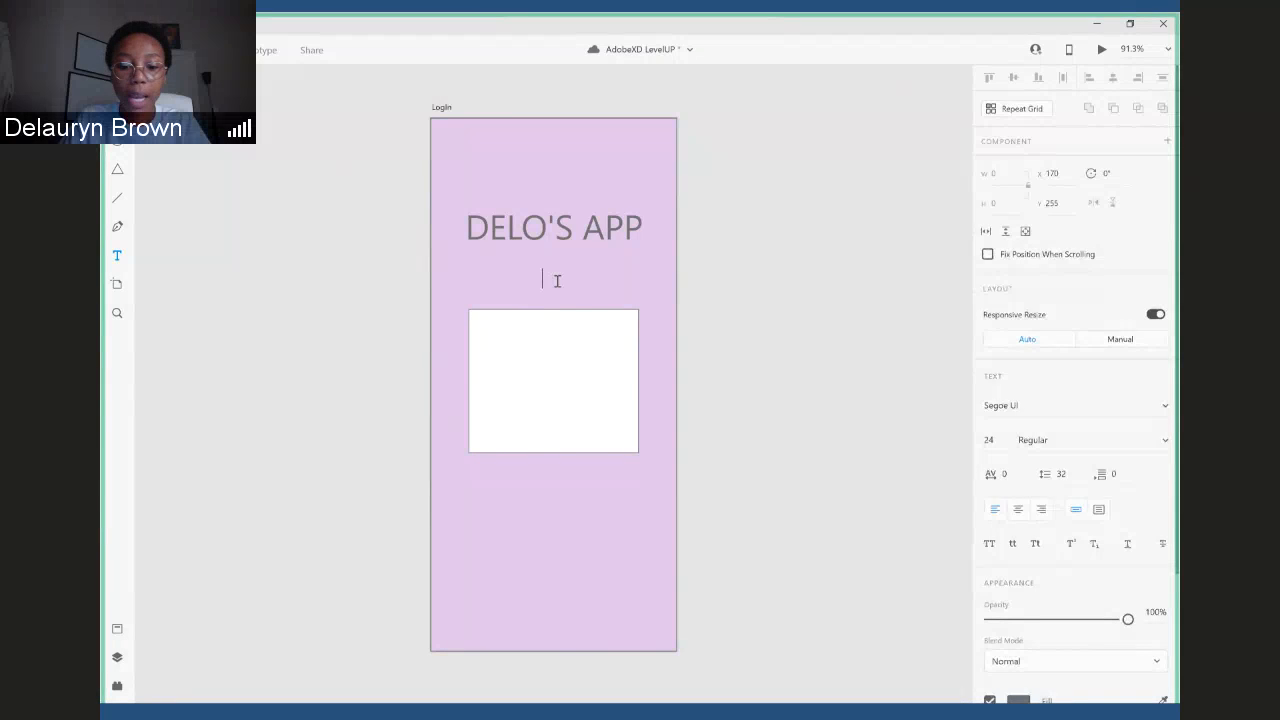
{"action": "type", "text": "LOGIN"}
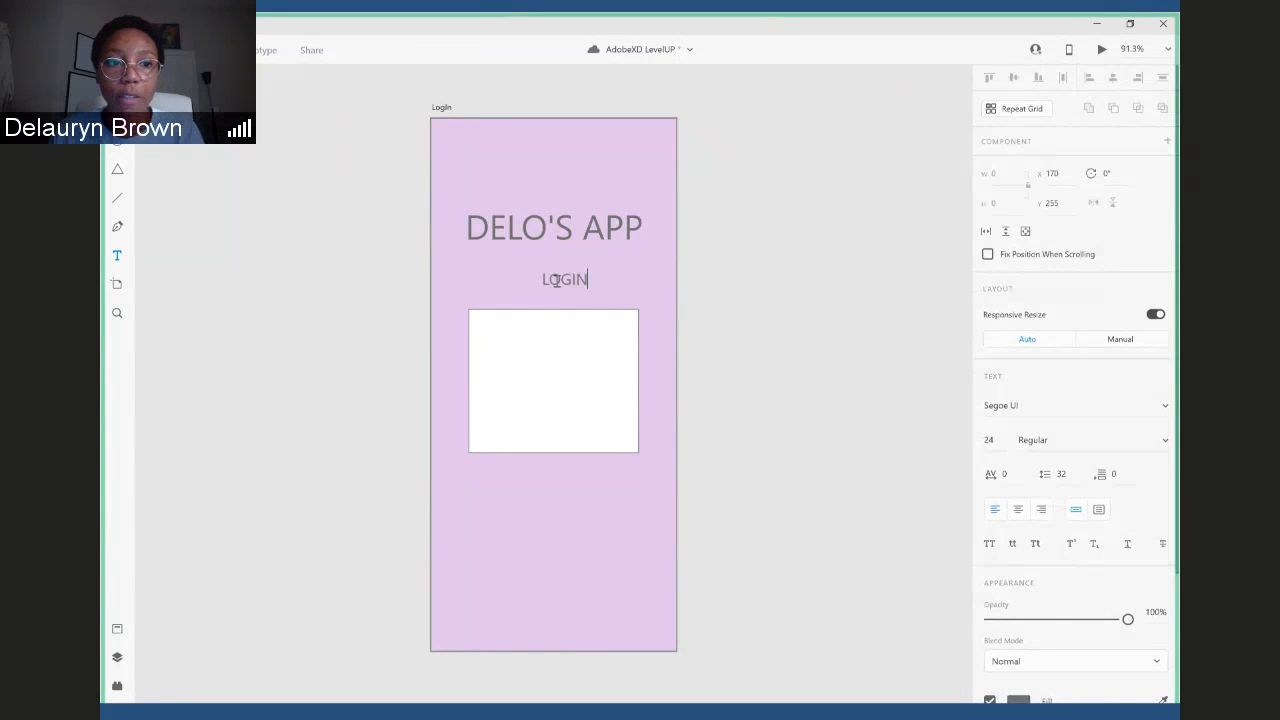
{"action": "key", "text": "Escape"}
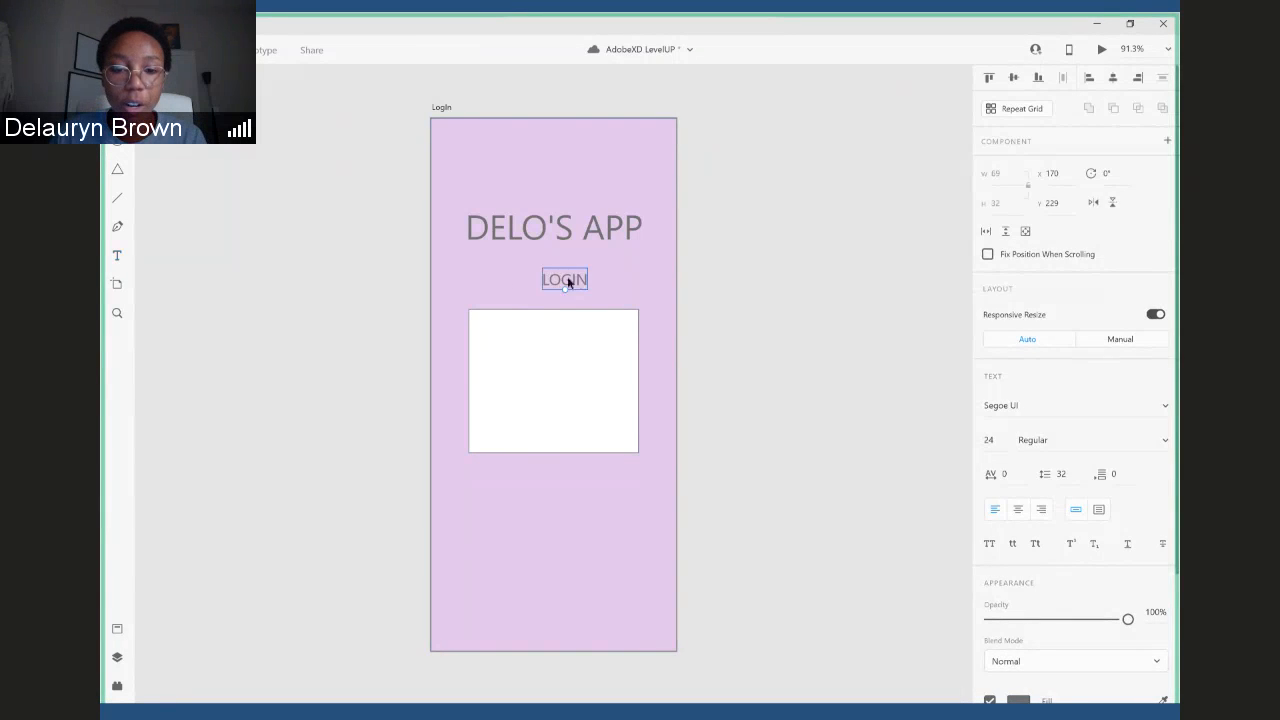
{"action": "left_click_drag", "start_coordinate": [569, 283], "coordinate": [568, 292]}
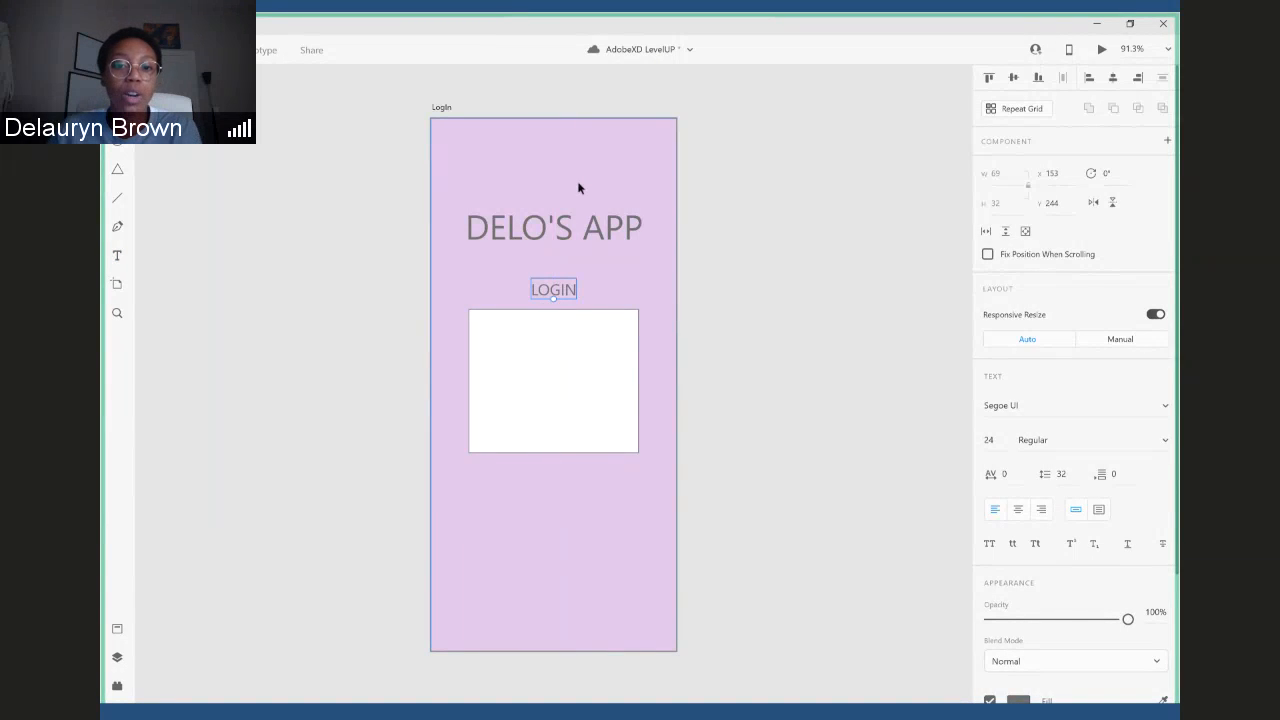
- Extend the white rectangle downward to a height of about 236
{"action": "left_click", "coordinate": [607, 410]}
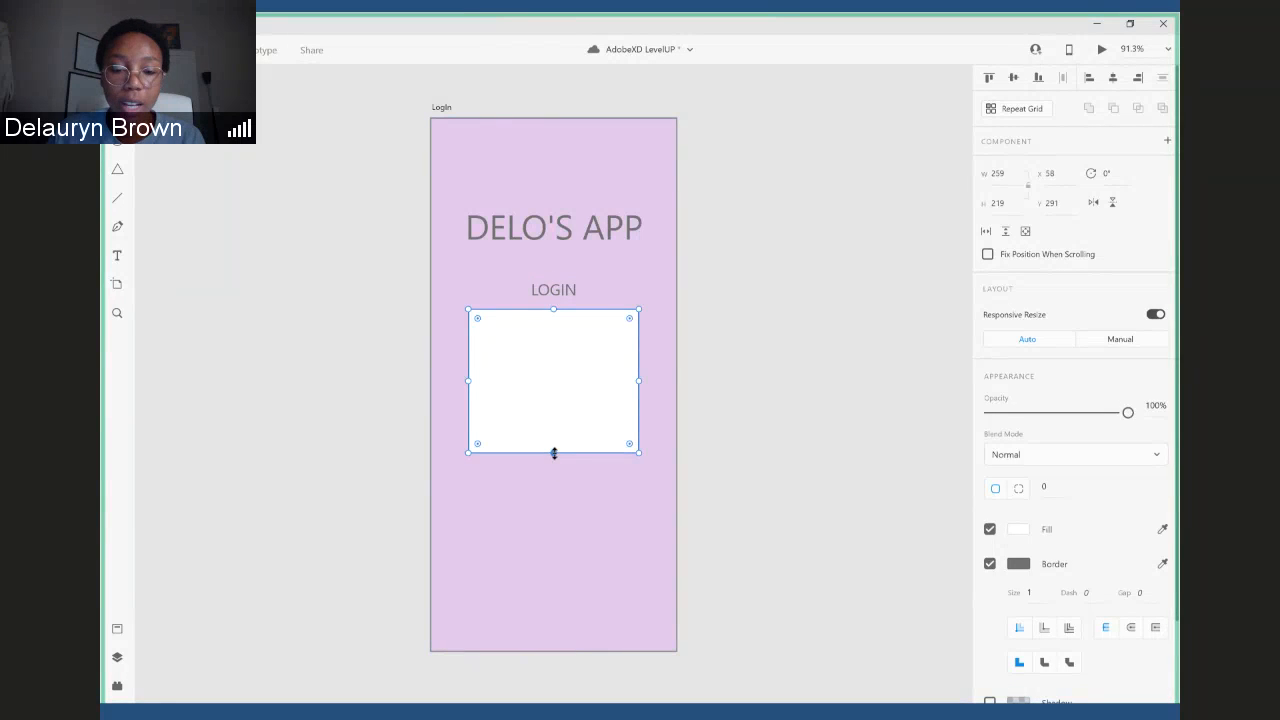
{"action": "left_click", "coordinate": [810, 392]}
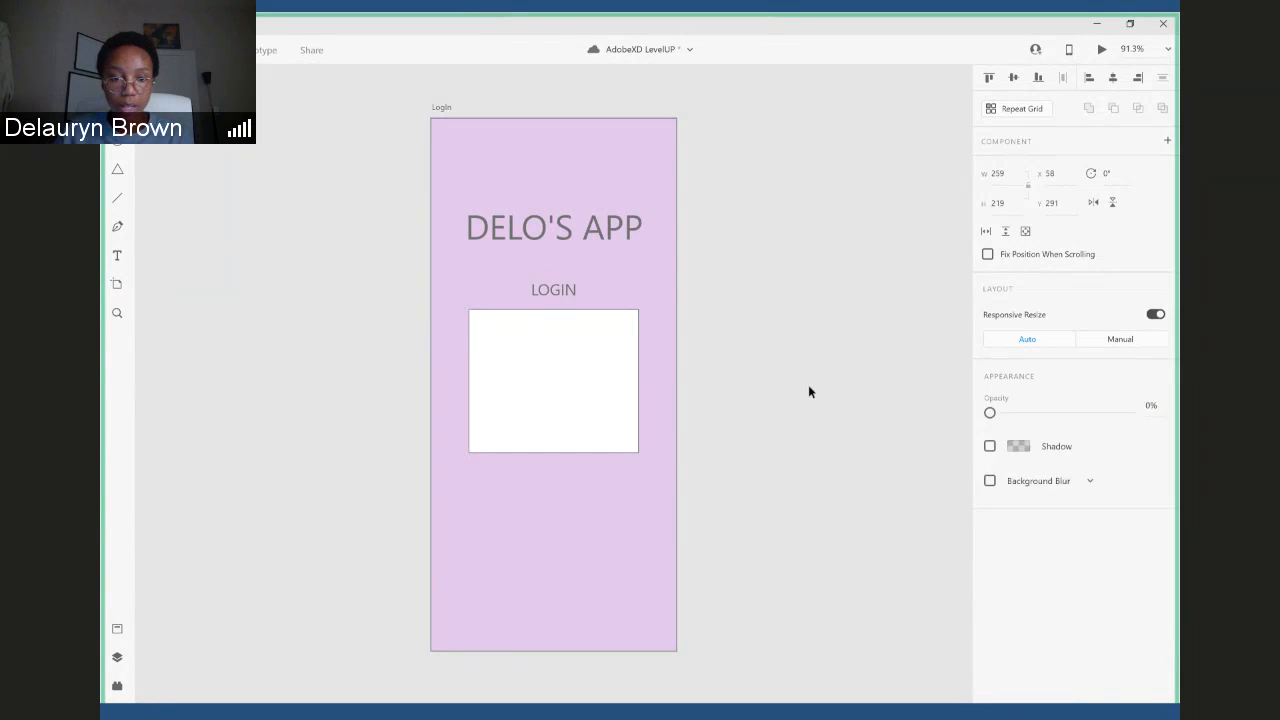
{"action": "left_click", "coordinate": [583, 406]}
{"action": "left_click_drag", "start_coordinate": [552, 451], "coordinate": [554, 463]}
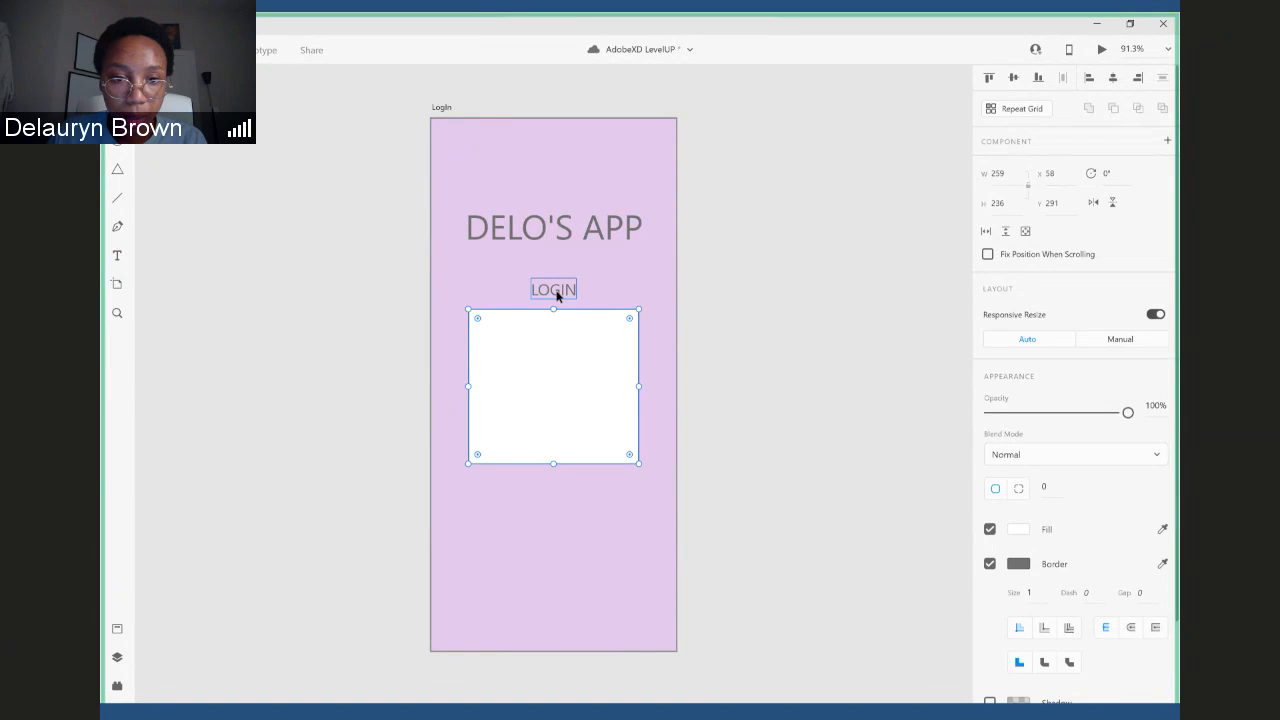
- Shift the "LOGIN" label left to about X 96 and place a copy of it to its right at the same height
{"action": "left_click_drag", "start_coordinate": [557, 295], "coordinate": [526, 286]}
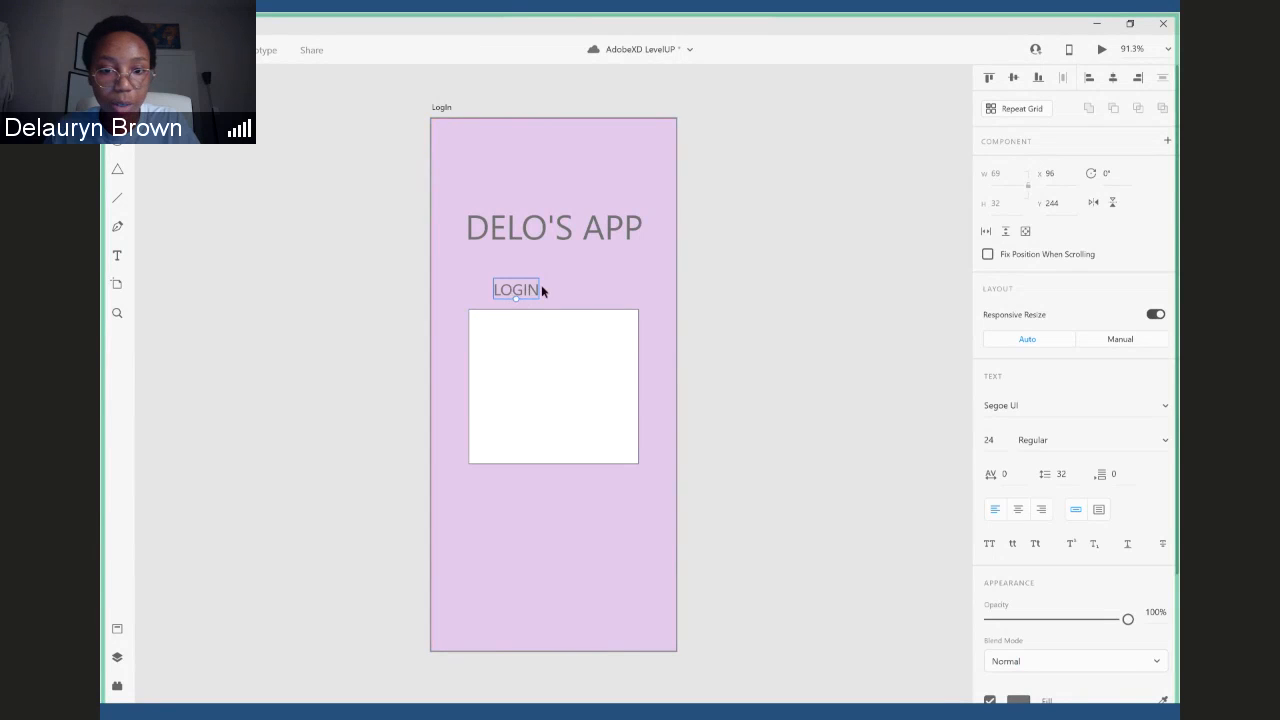
{"action": "left_click_drag", "start_coordinate": [523, 294], "coordinate": [607, 292]}
{"action": "left_click", "coordinate": [536, 291]}
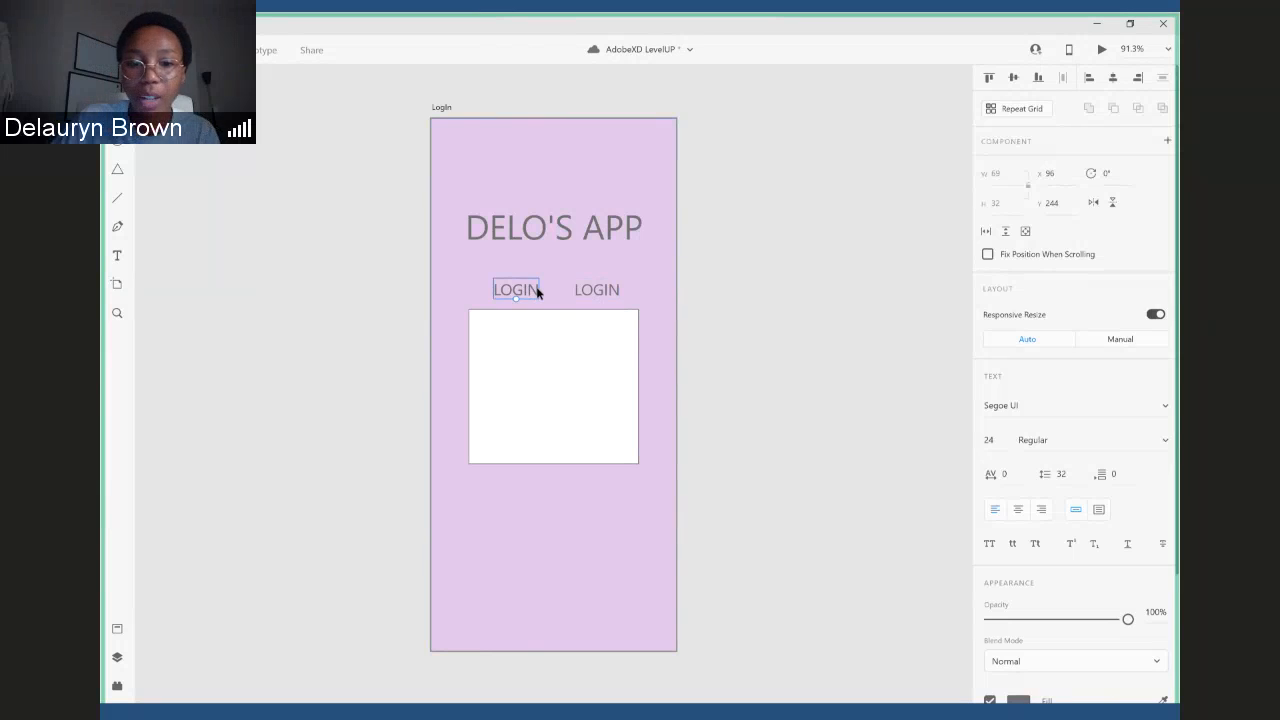
{"action": "key", "text": "Escape"}
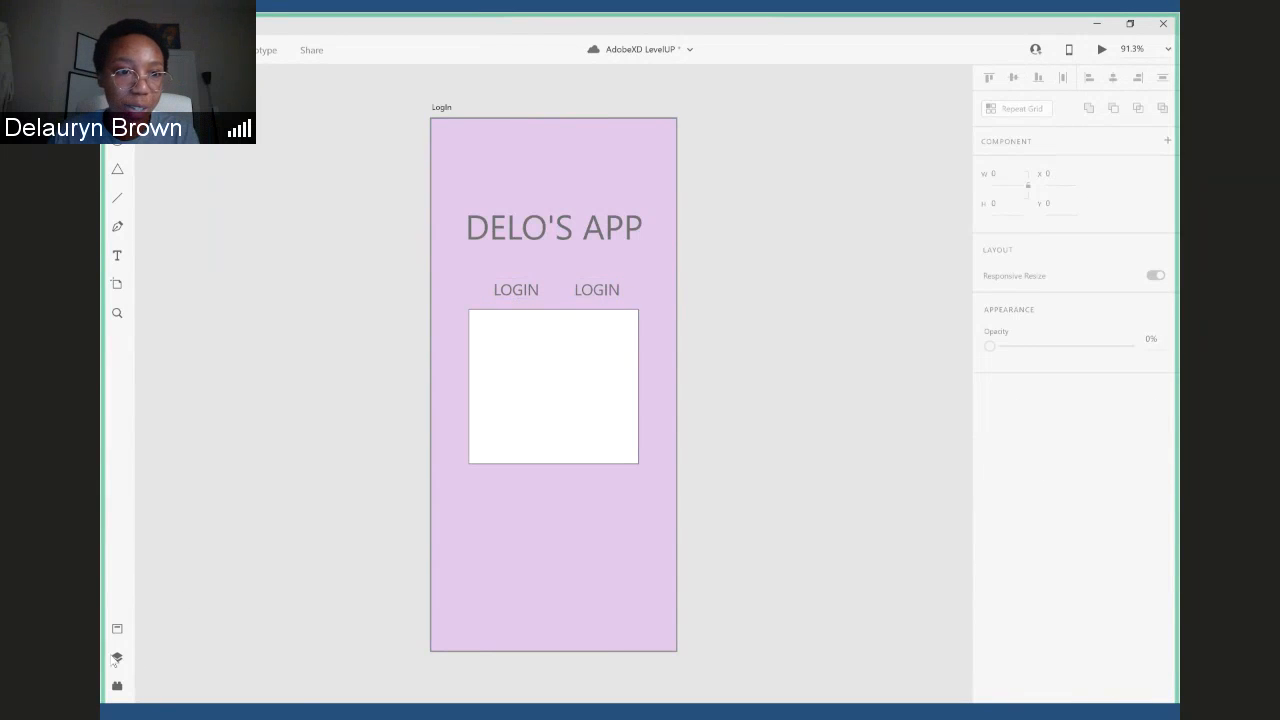
- Check the list of layers on the LogIn artboard
{"action": "left_click", "coordinate": [116, 657]}
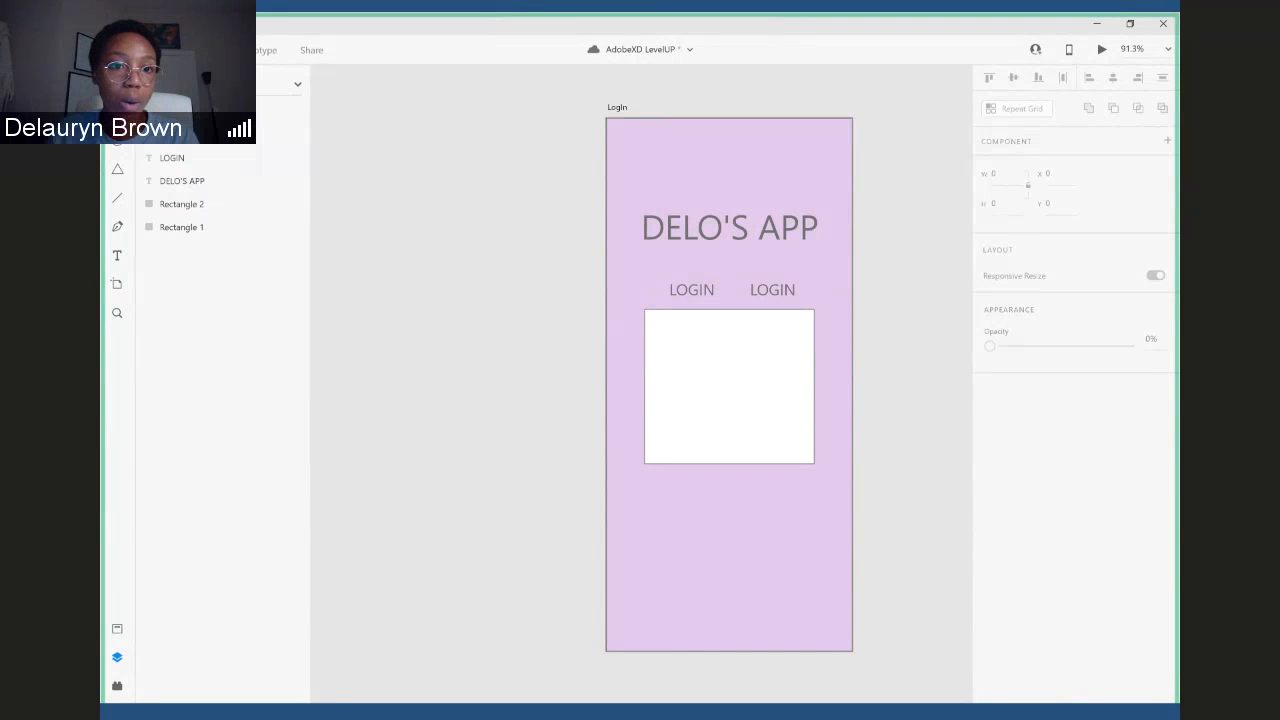
{"action": "left_click", "coordinate": [427, 135]}
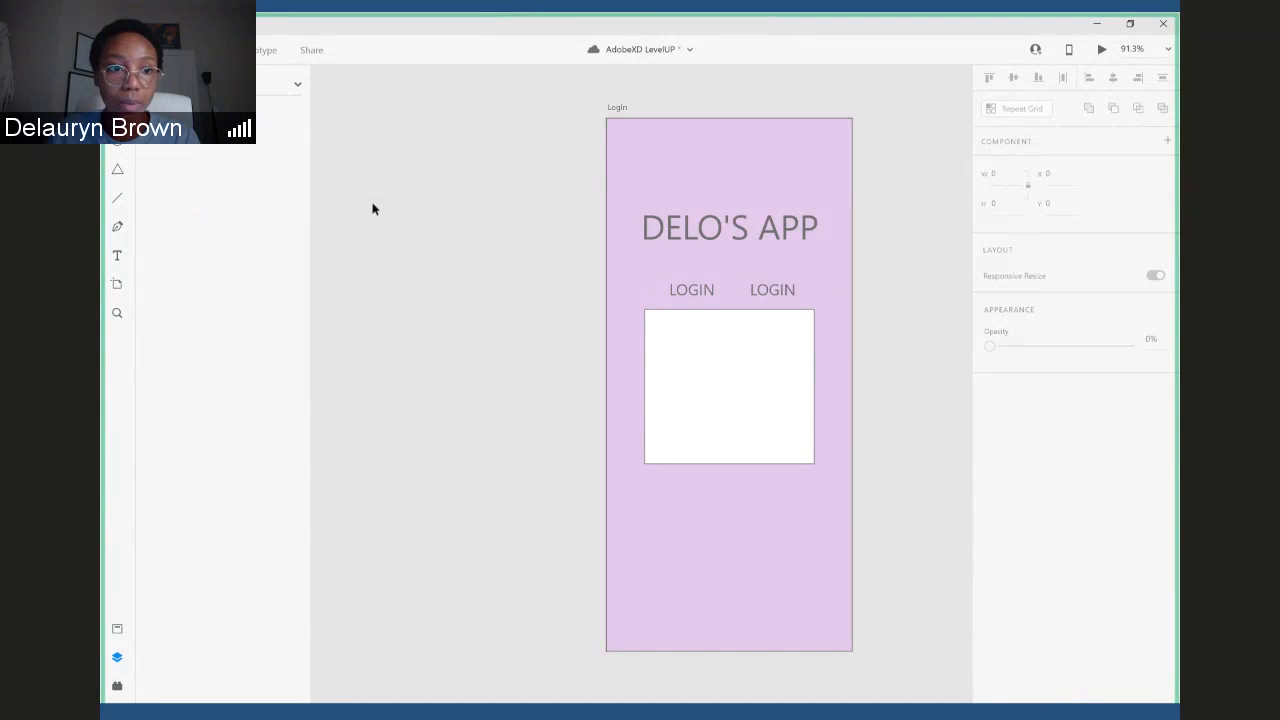
{"action": "left_click", "coordinate": [117, 658]}
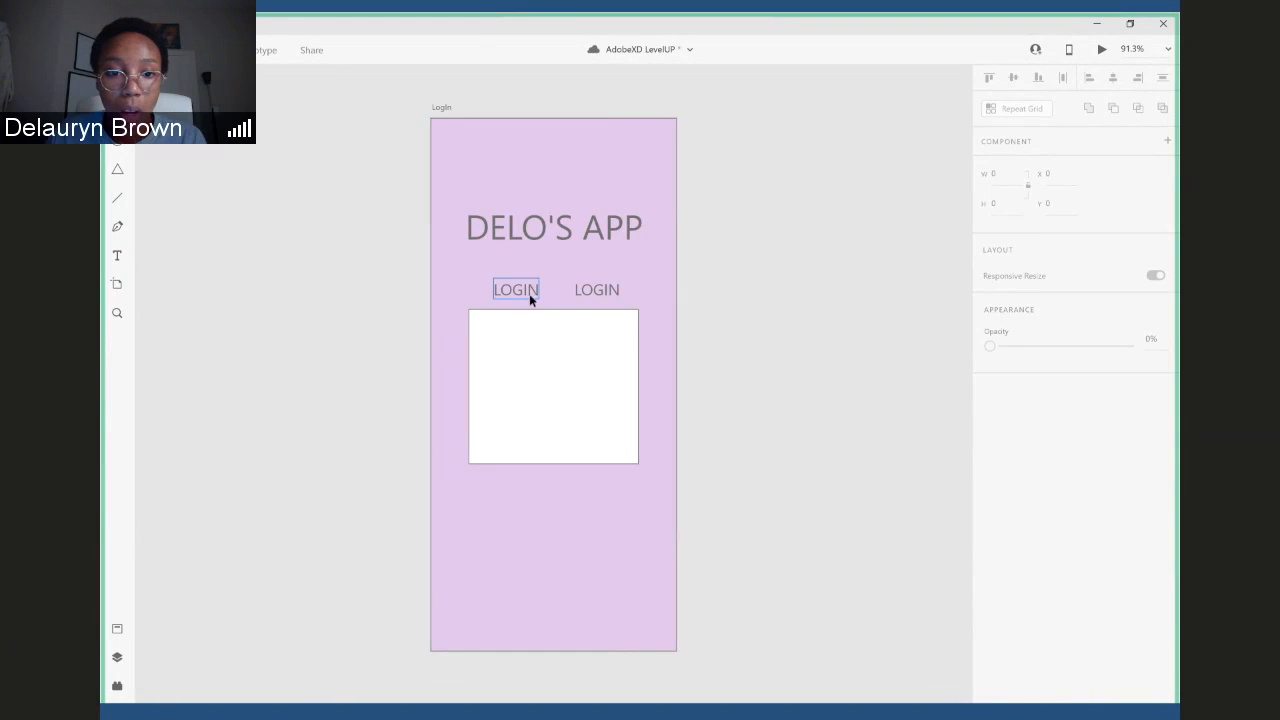
- Adjust the positions of the two "LOGIN" labels so they sit level and spaced apart above the white rectangle
{"action": "left_click", "coordinate": [524, 293]}
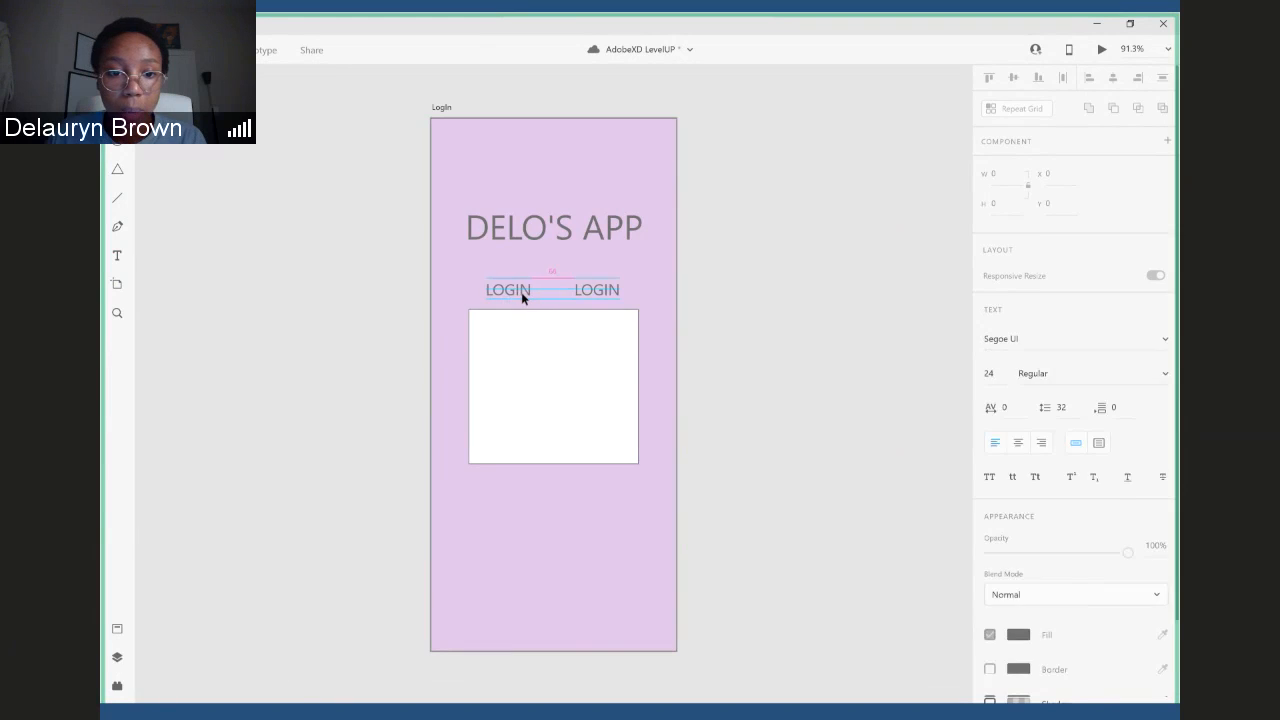
{"action": "left_click_drag", "start_coordinate": [593, 289], "coordinate": [601, 291]}
{"action": "left_click_drag", "start_coordinate": [512, 292], "coordinate": [520, 294]}
- Change the right-hand "LOGIN" label to "SIGN UP" and nudge it slightly left above the white rectangle
{"action": "left_click", "coordinate": [598, 290]}
{"action": "double_click", "coordinate": [598, 290]}
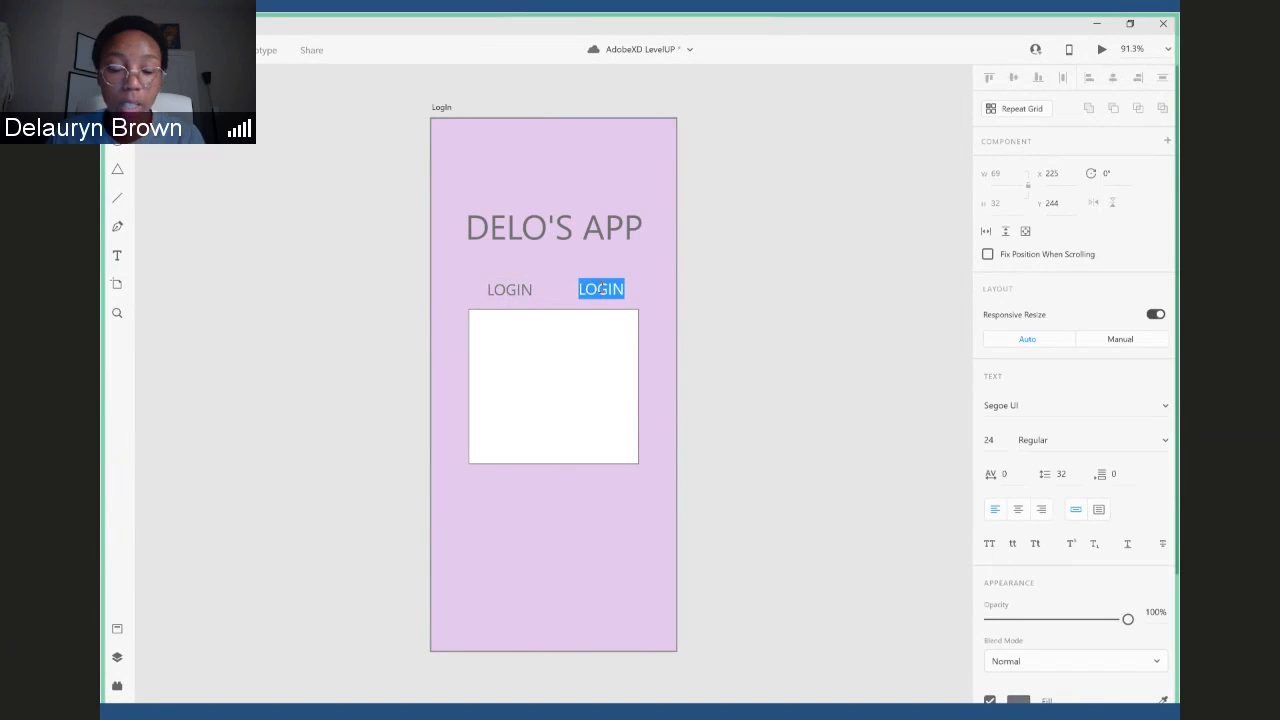
{"action": "type", "text": "S"}
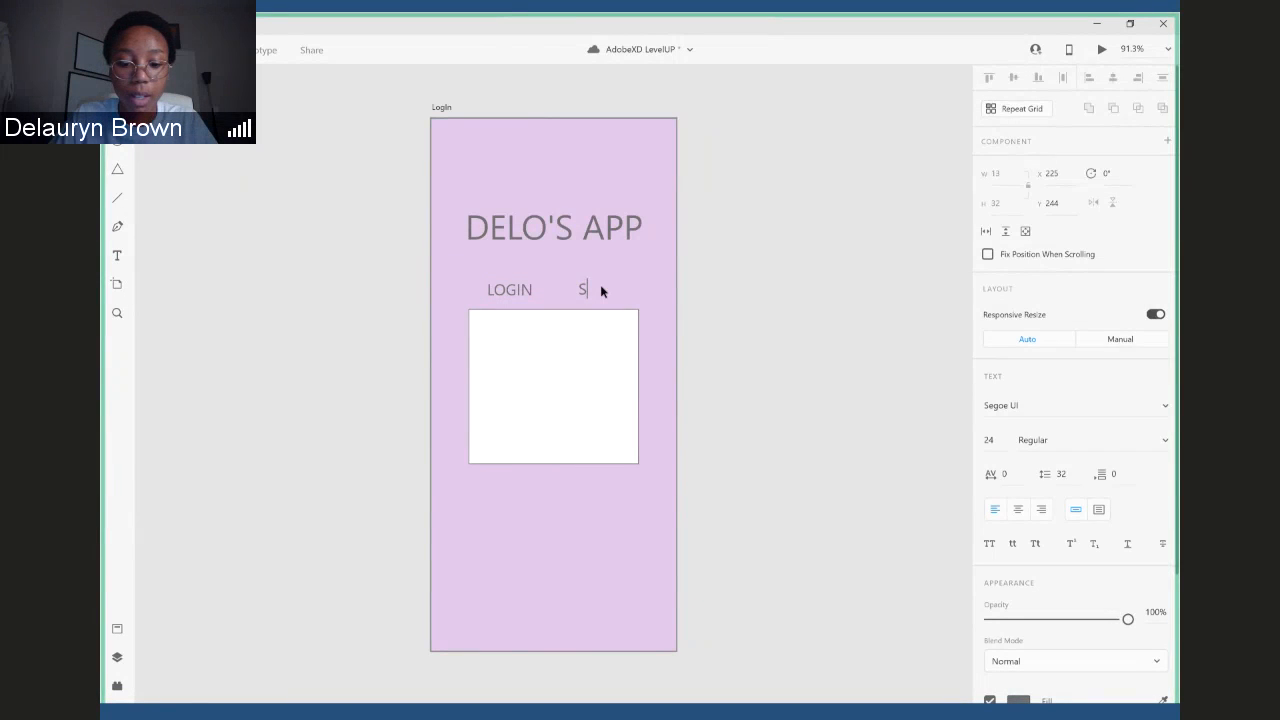
{"action": "type", "text": "IGN"}
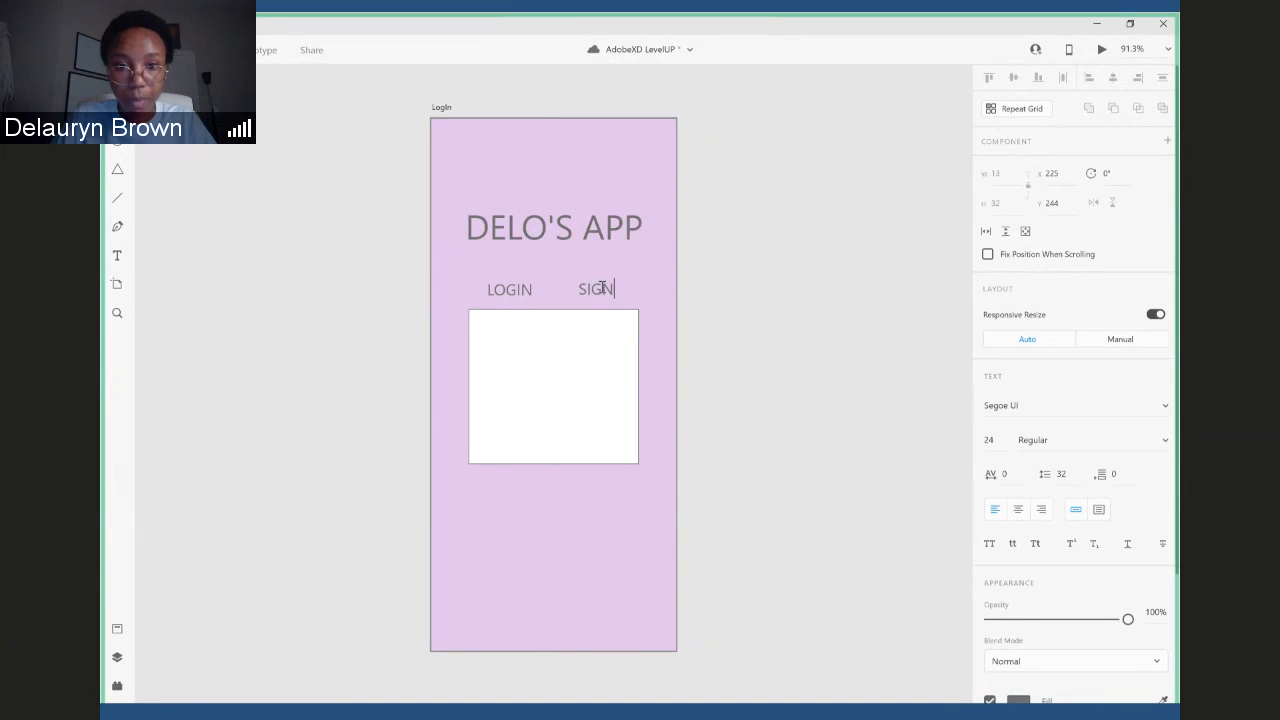
{"action": "type", "text": " UP"}
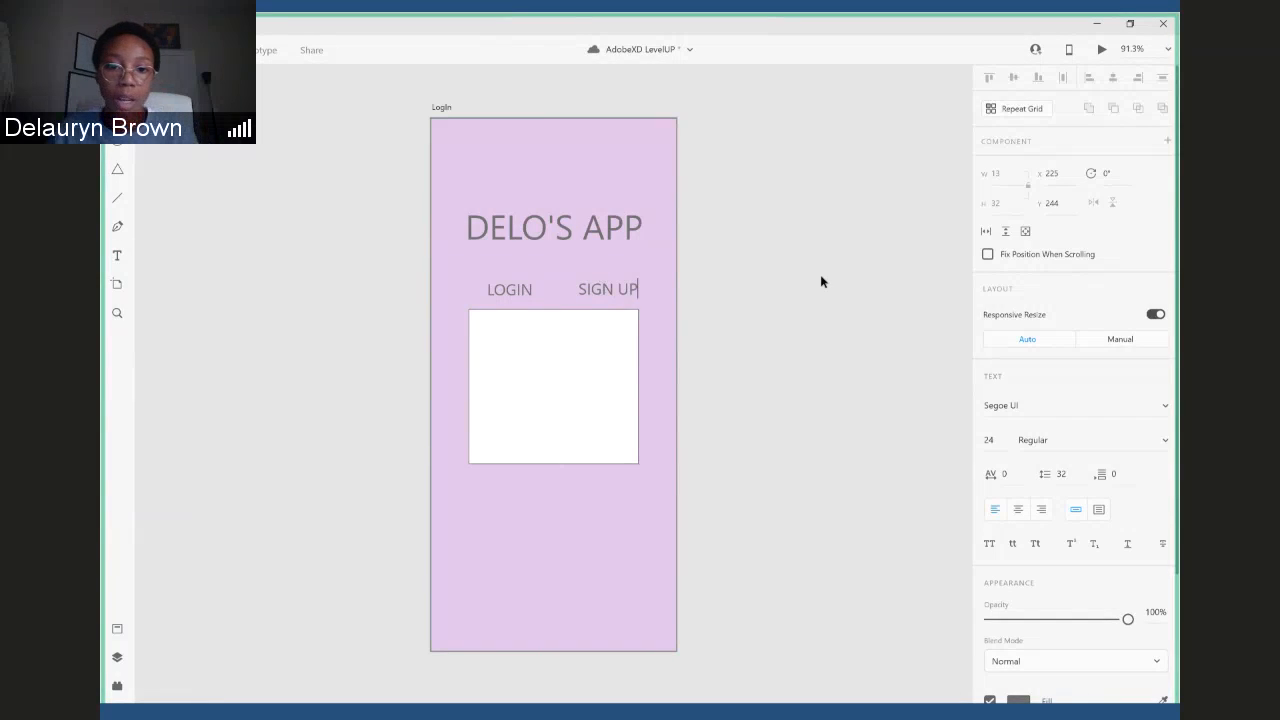
{"action": "left_click", "coordinate": [821, 282]}
{"action": "left_click_drag", "start_coordinate": [616, 288], "coordinate": [606, 290]}
{"action": "left_click", "coordinate": [560, 313]}
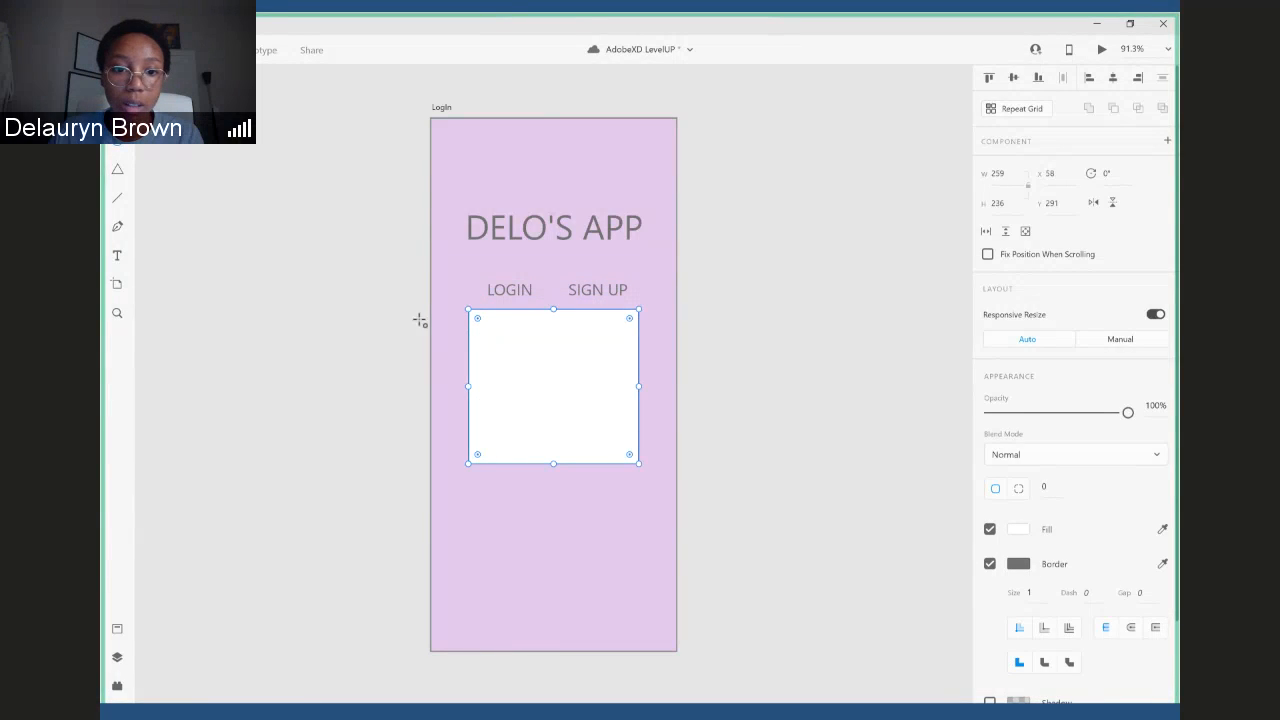
{"action": "left_click_drag", "start_coordinate": [482, 350], "coordinate": [508, 356]}
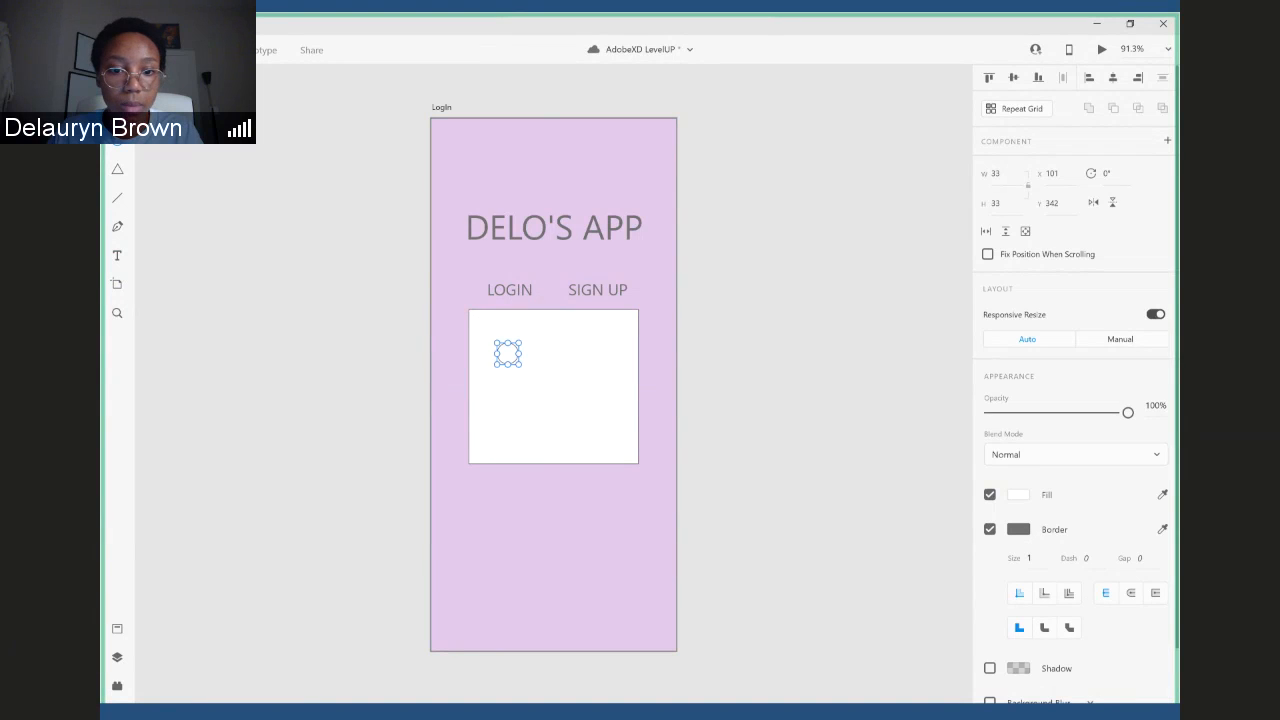
{"action": "mouse_move", "coordinate": [505, 361]}
{"action": "left_mouse_down"}
{"action": "mouse_move", "coordinate": [492, 340]}
{"action": "mouse_move", "coordinate": [494, 376]}
{"action": "left_mouse_up"}
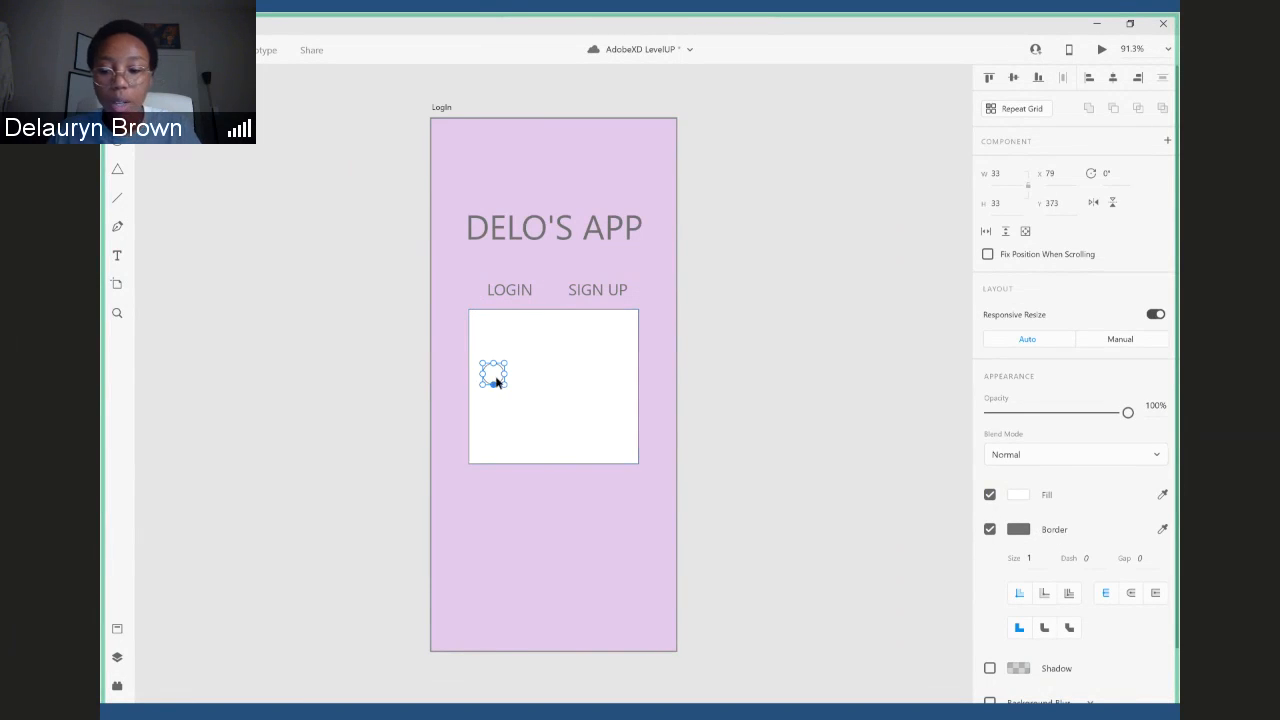
{"action": "key", "text": "Delete"}
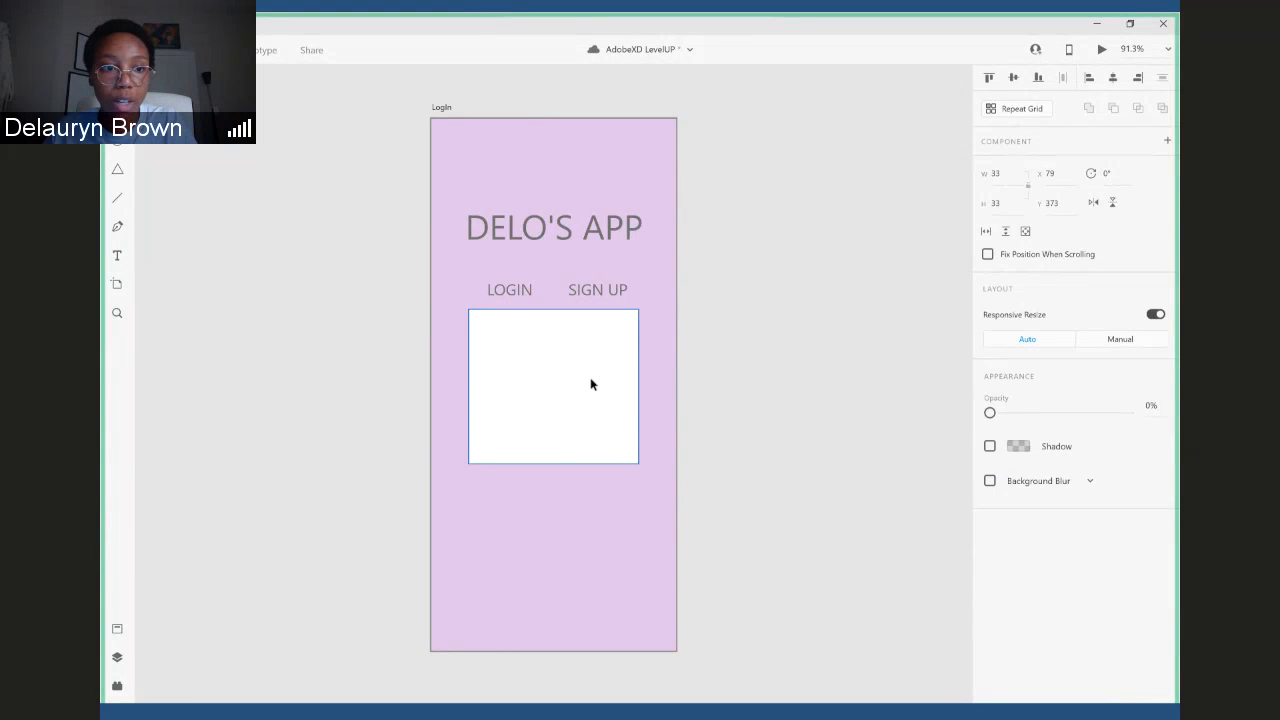
- Draw a rectangle about 225 × 50 in the upper part of the white box and round its corners to radius 25
{"action": "key", "text": "r"}
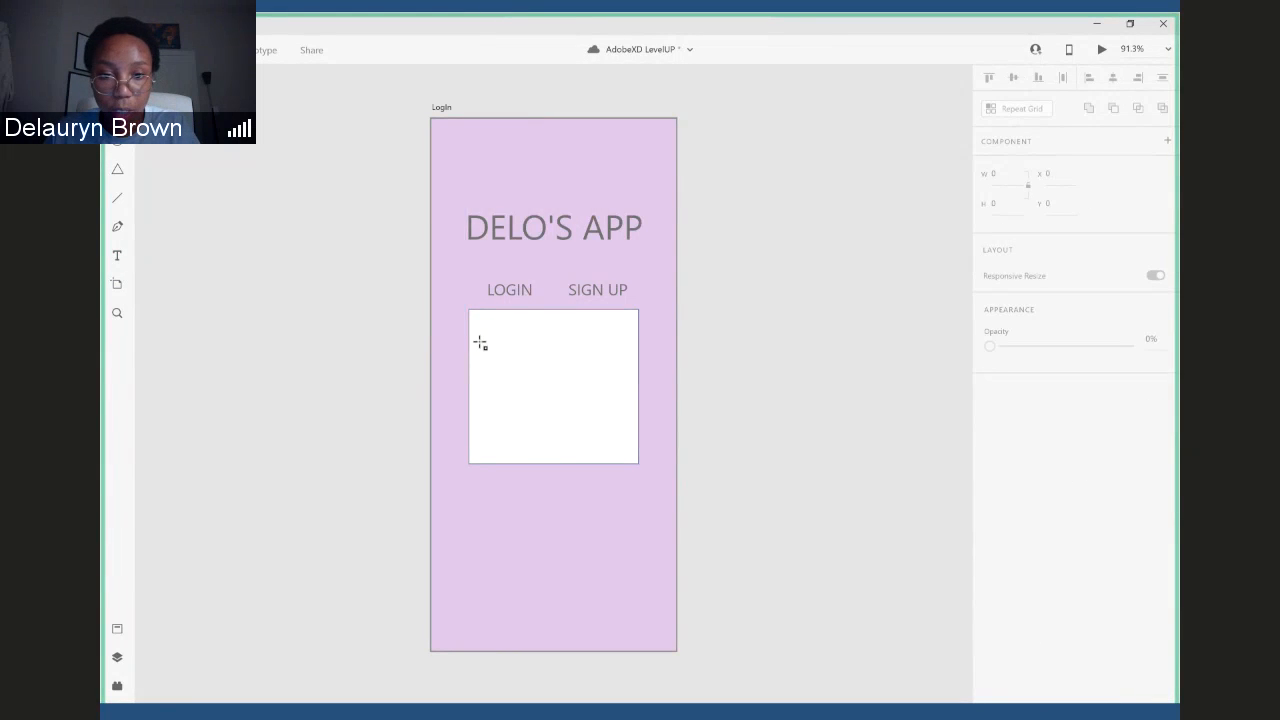
{"action": "left_click_drag", "start_coordinate": [480, 343], "coordinate": [628, 374]}
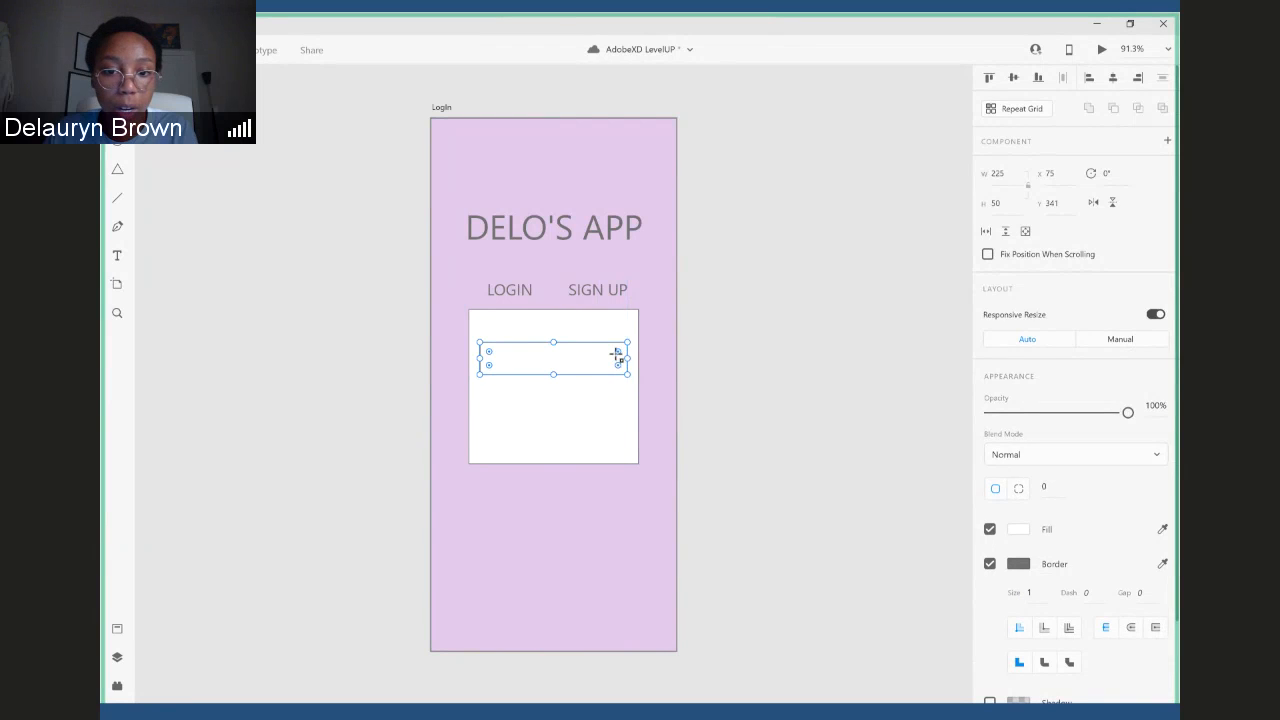
{"action": "left_click_drag", "start_coordinate": [617, 357], "coordinate": [611, 361]}
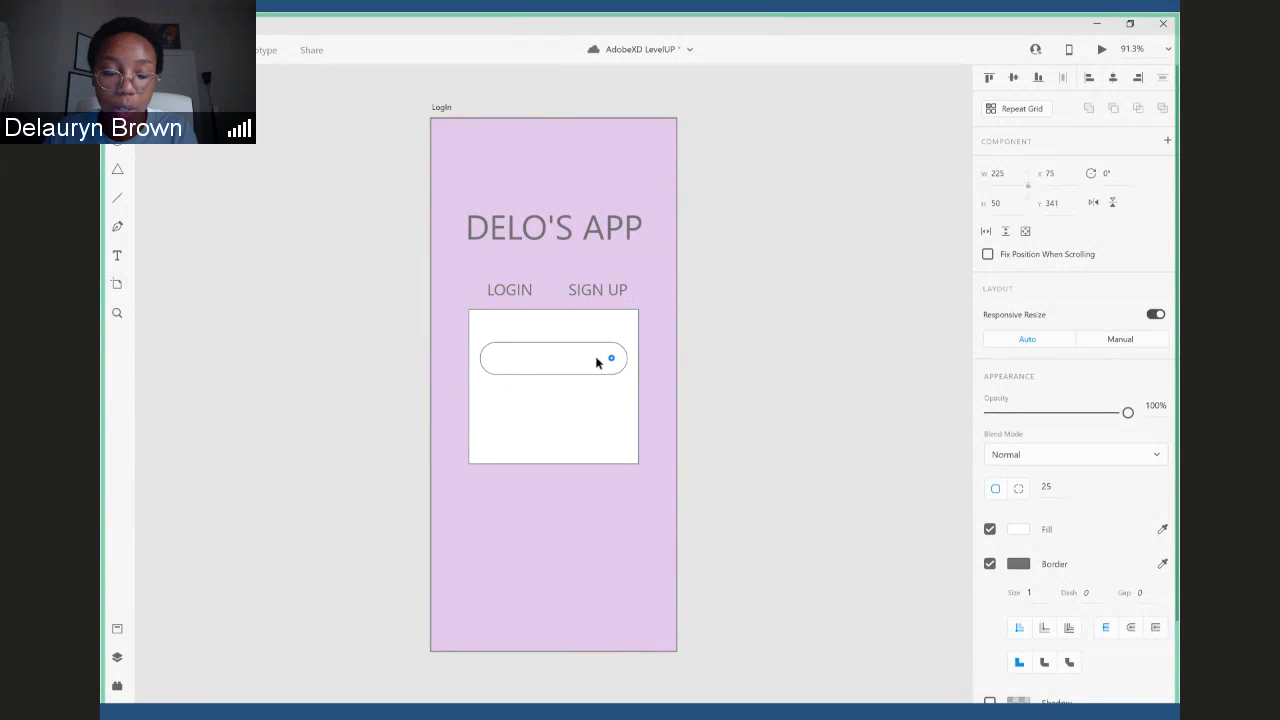
{"action": "left_click", "coordinate": [594, 357]}
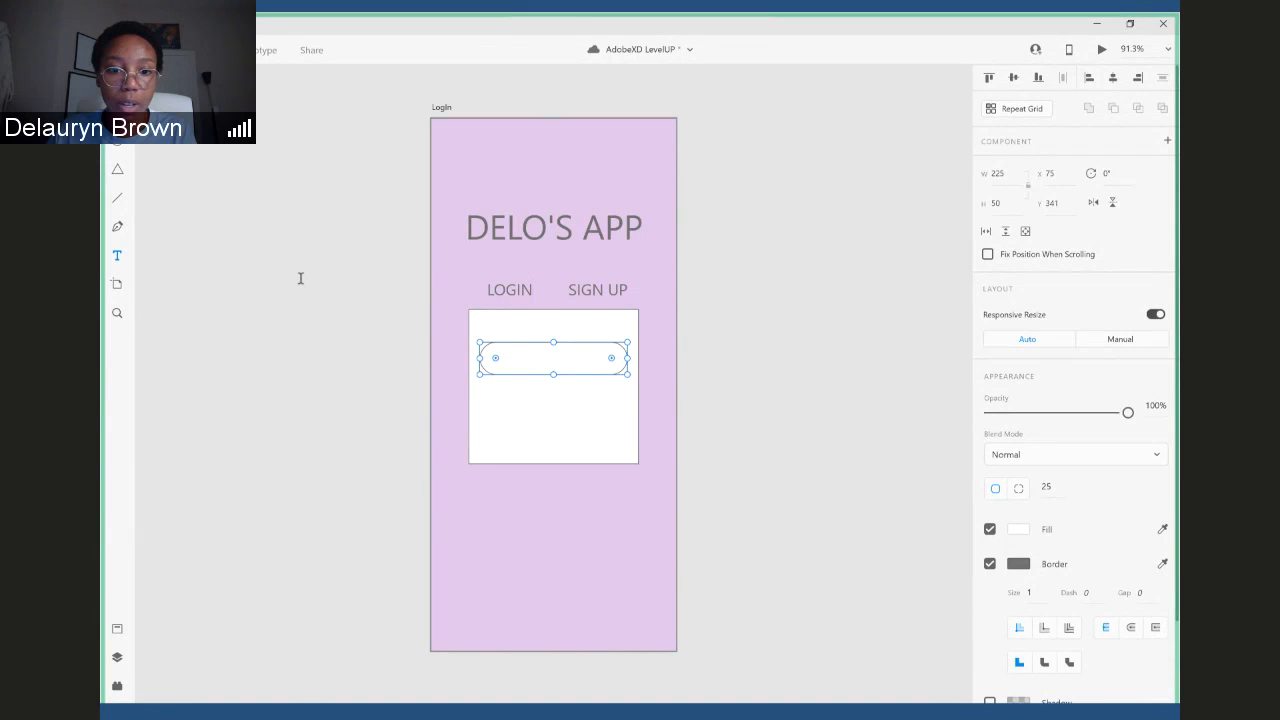
- Add the text "username" inside the rounded field in the white box
{"action": "left_click", "coordinate": [519, 428]}
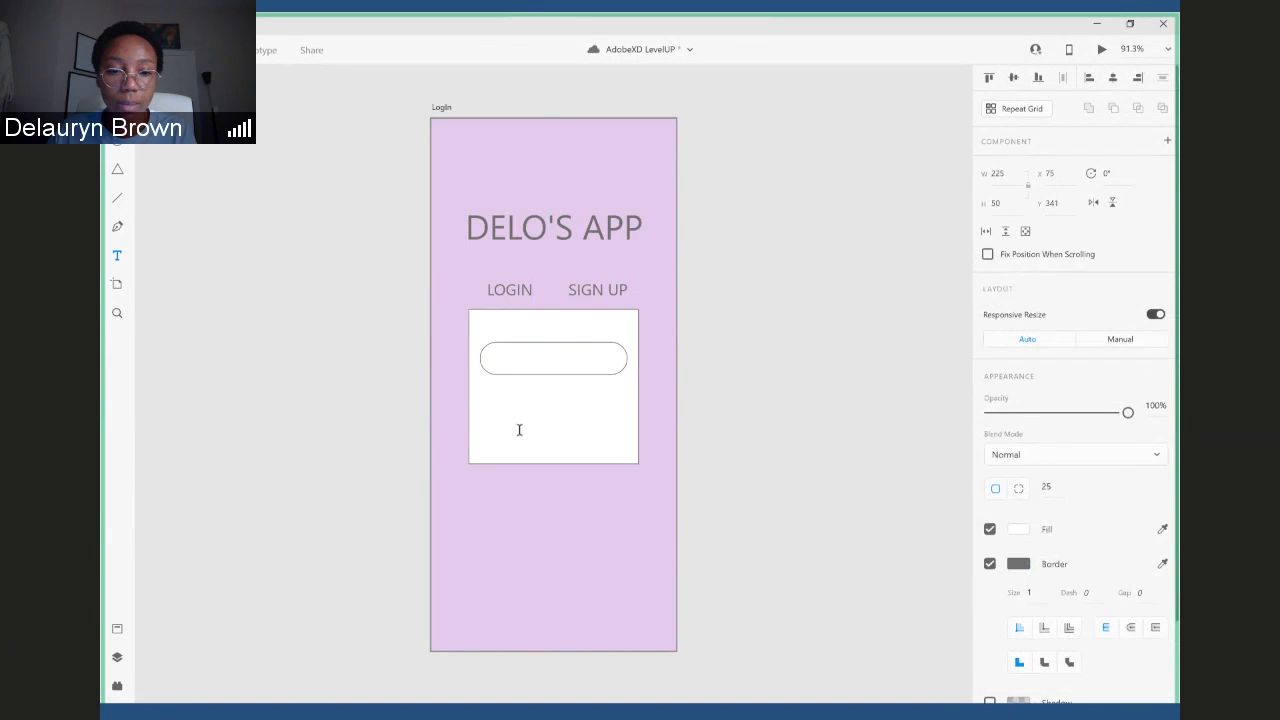
{"action": "left_click", "coordinate": [535, 356]}
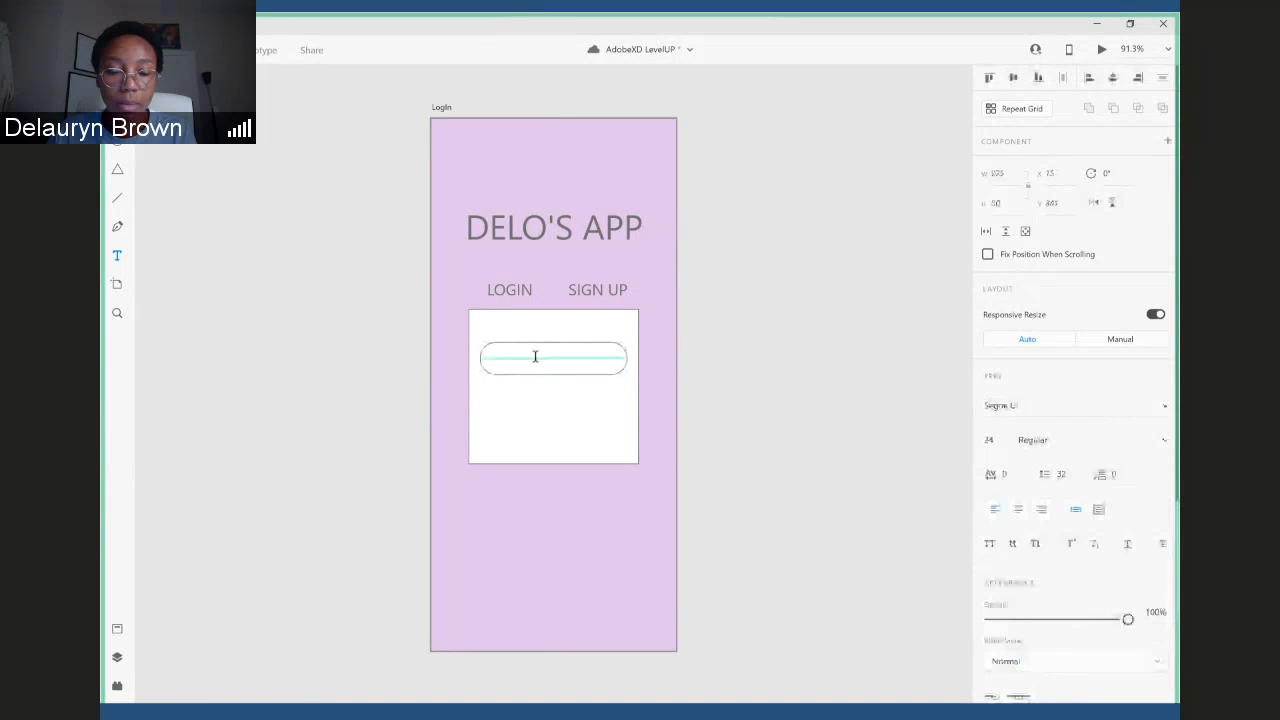
{"action": "left_click", "coordinate": [535, 356]}
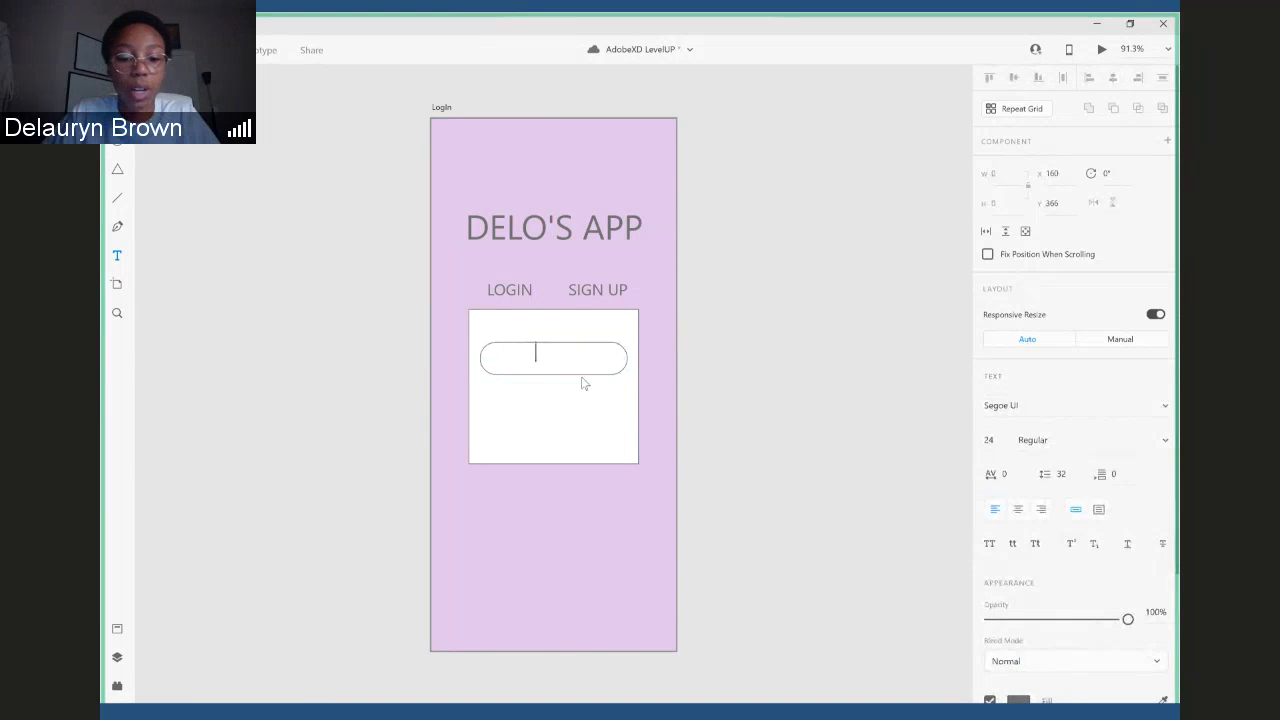
{"action": "type", "text": "usern"}
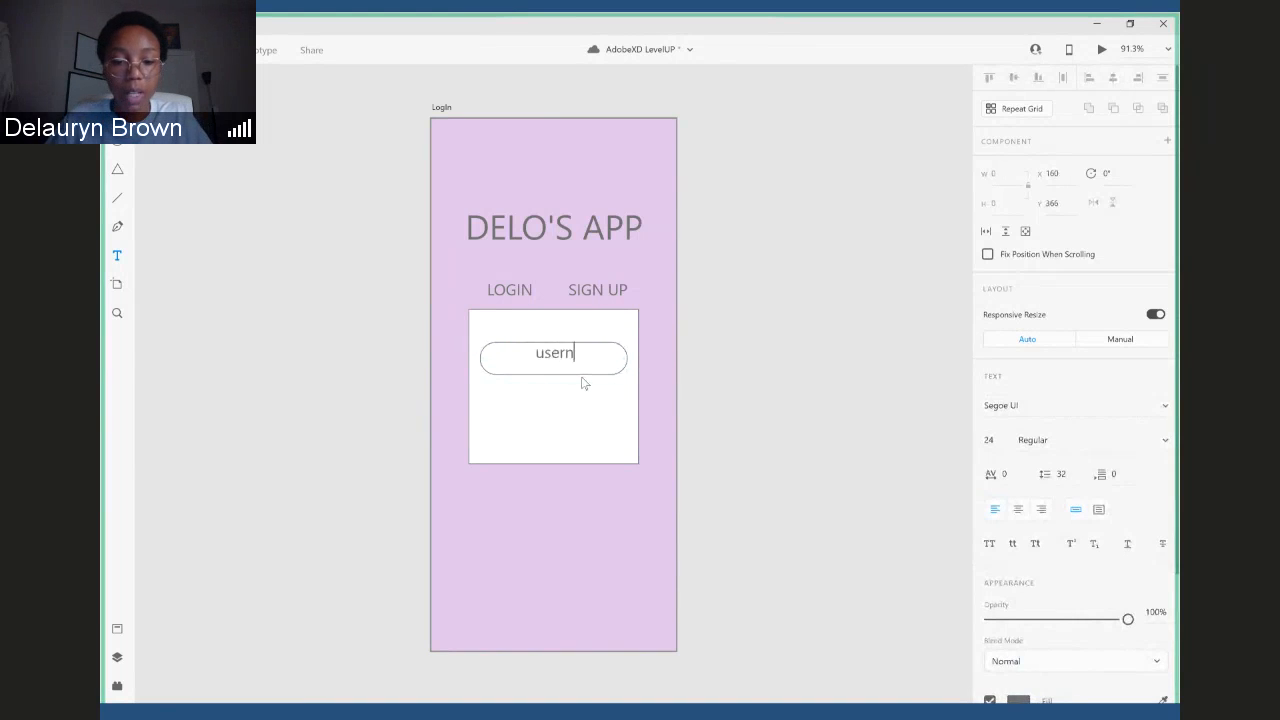
{"action": "type", "text": "ame"}
{"action": "key", "text": "Escape"}
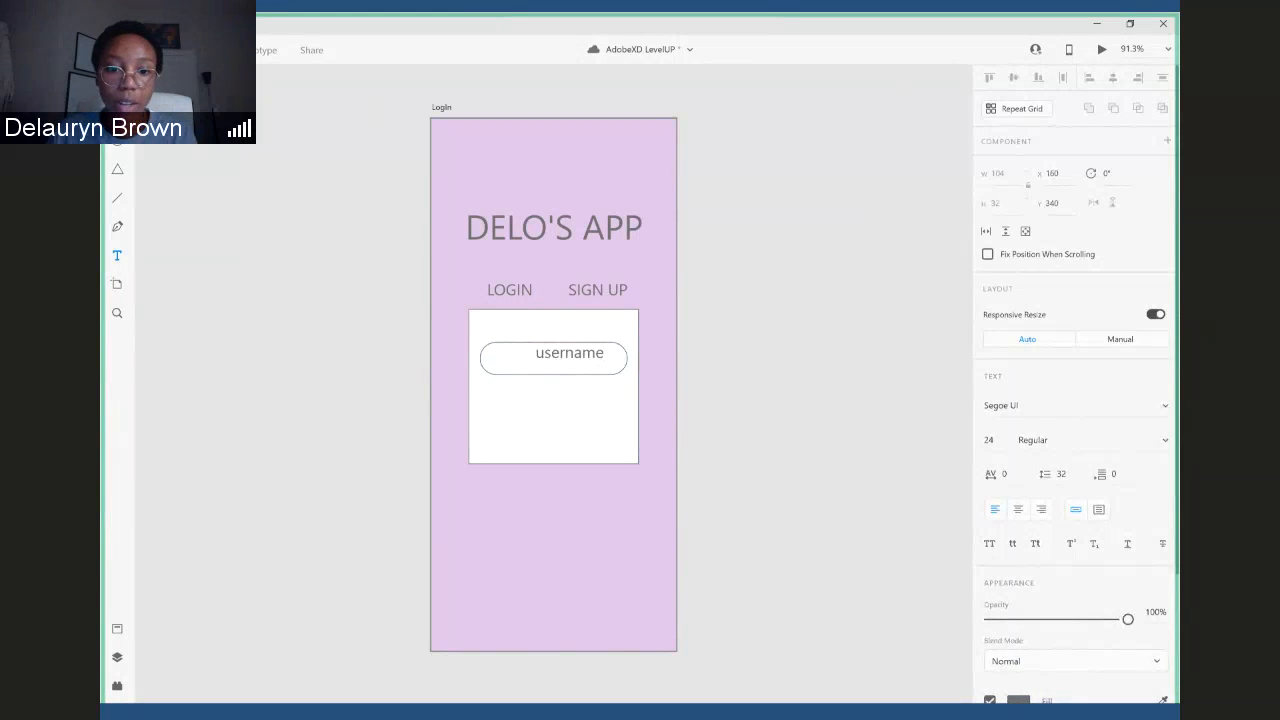
{"action": "left_click", "coordinate": [538, 353]}
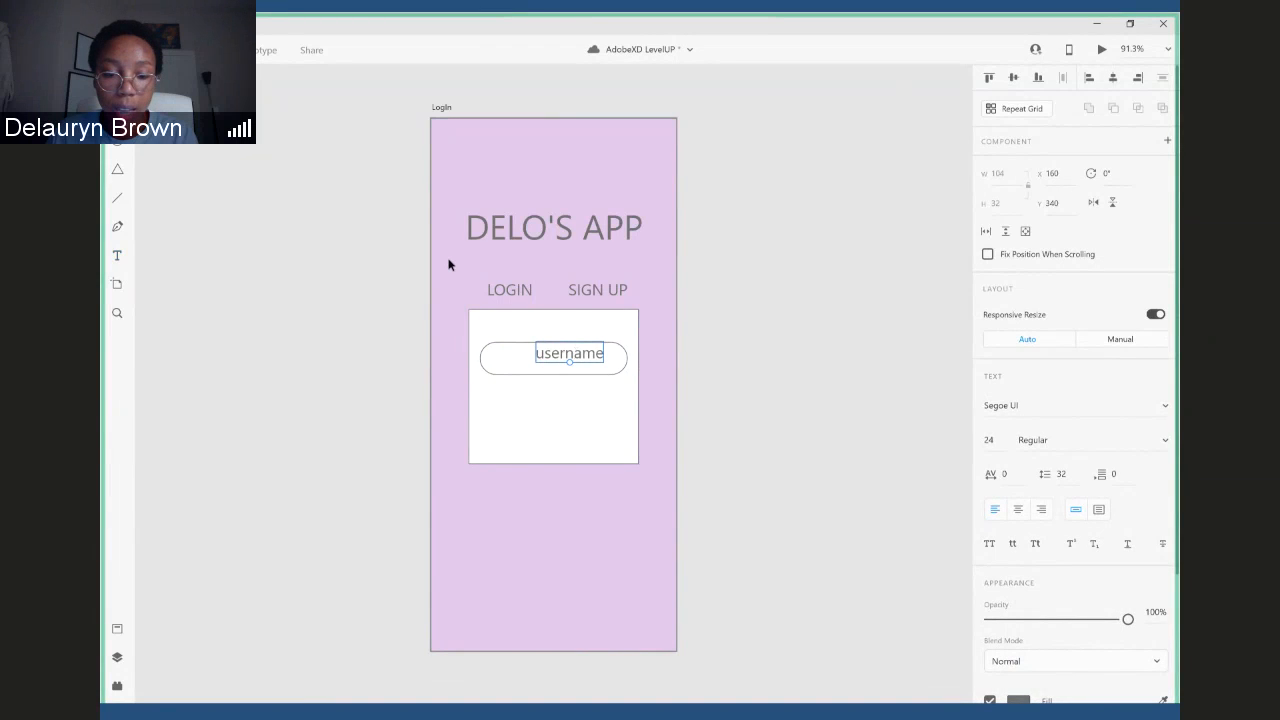
- Move the "username" text to the left end of the rounded field, vertically centred, and set its opacity to 40%
{"action": "left_click_drag", "start_coordinate": [584, 356], "coordinate": [565, 365]}
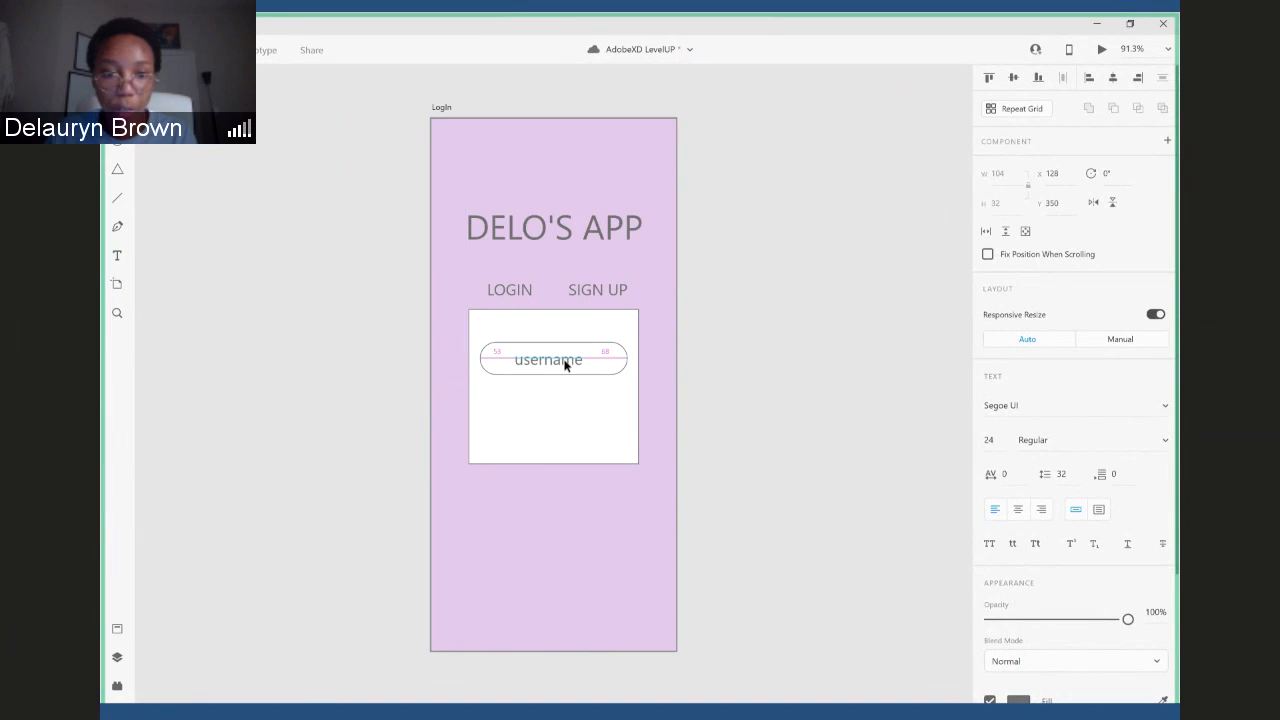
{"action": "left_click_drag", "start_coordinate": [565, 365], "coordinate": [543, 366]}
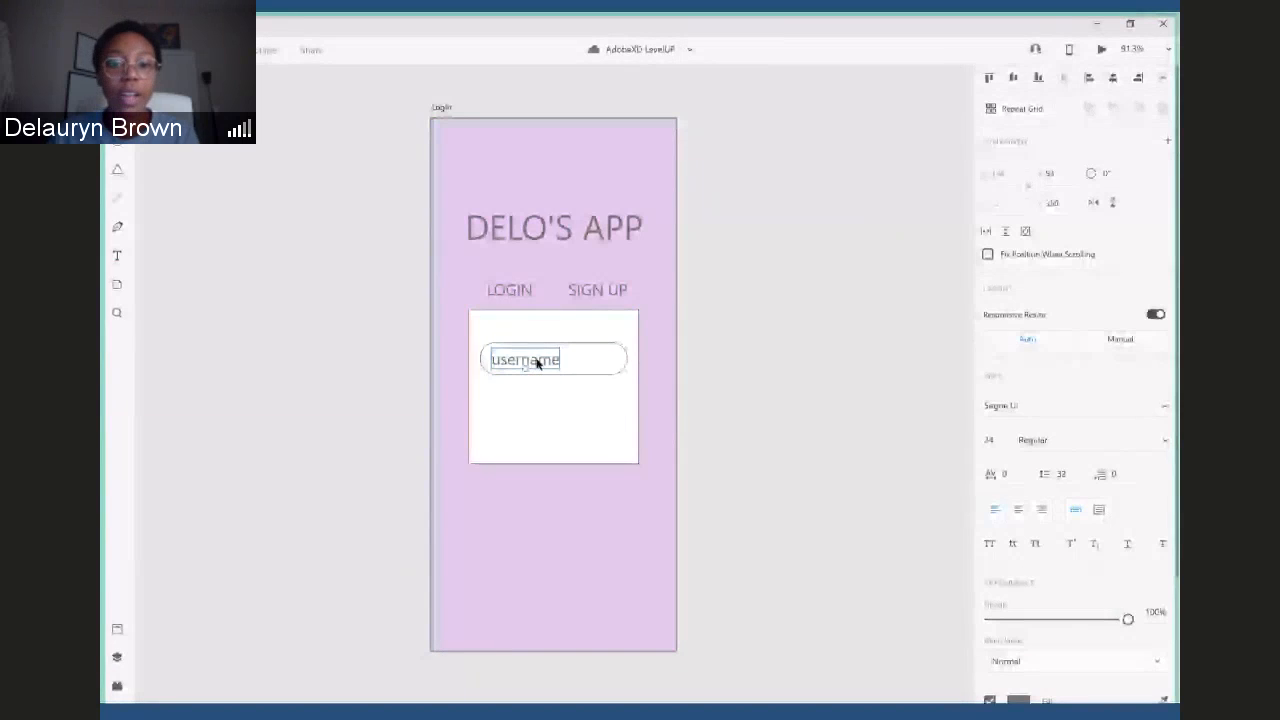
{"action": "left_click_drag", "start_coordinate": [1127, 619], "coordinate": [1045, 619]}
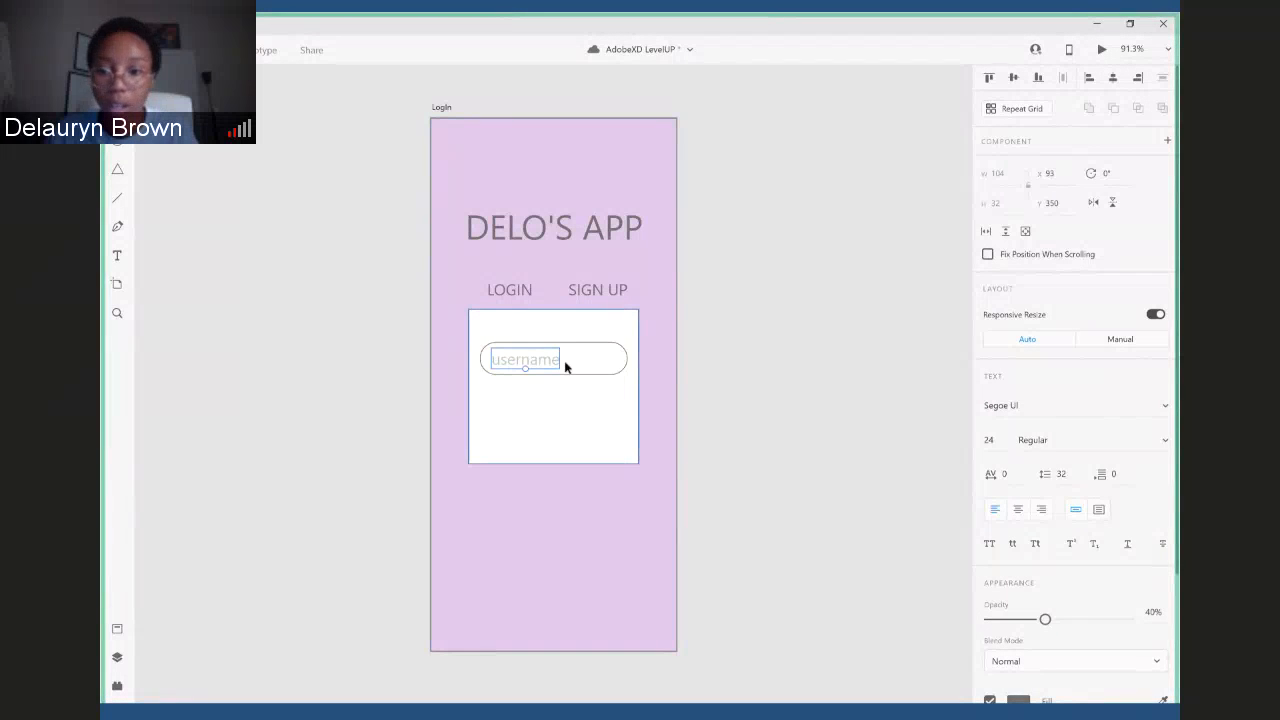
{"action": "left_click", "coordinate": [694, 349]}
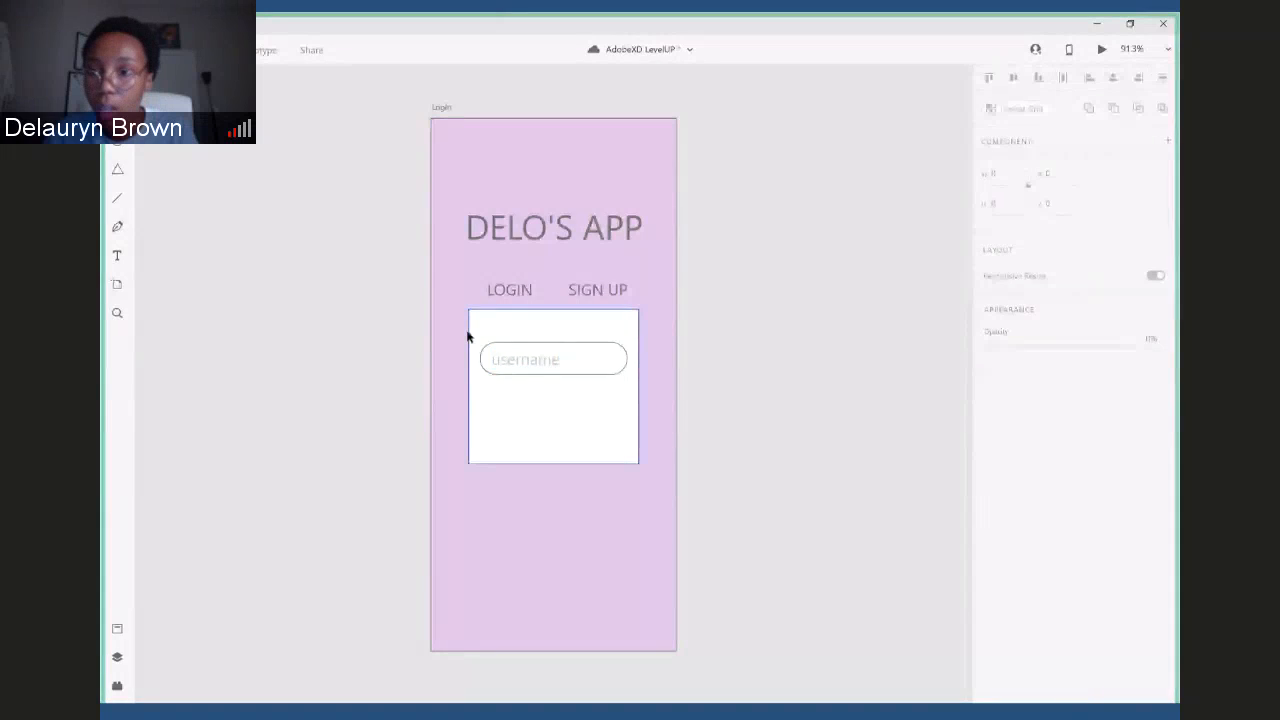
{"action": "mouse_move", "coordinate": [477, 337]}
{"action": "left_mouse_down"}
{"action": "mouse_move", "coordinate": [514, 369]}
{"action": "mouse_move", "coordinate": [484, 339]}
{"action": "left_mouse_up"}
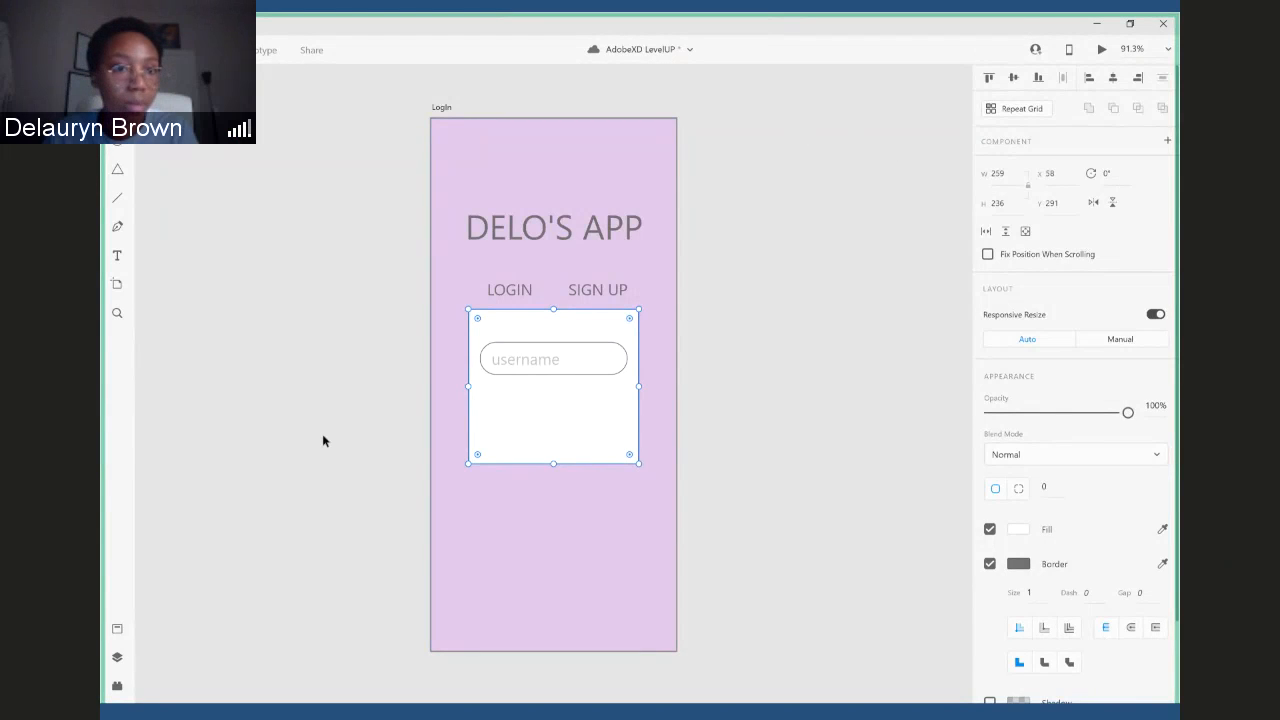
{"action": "left_click", "coordinate": [117, 254]}
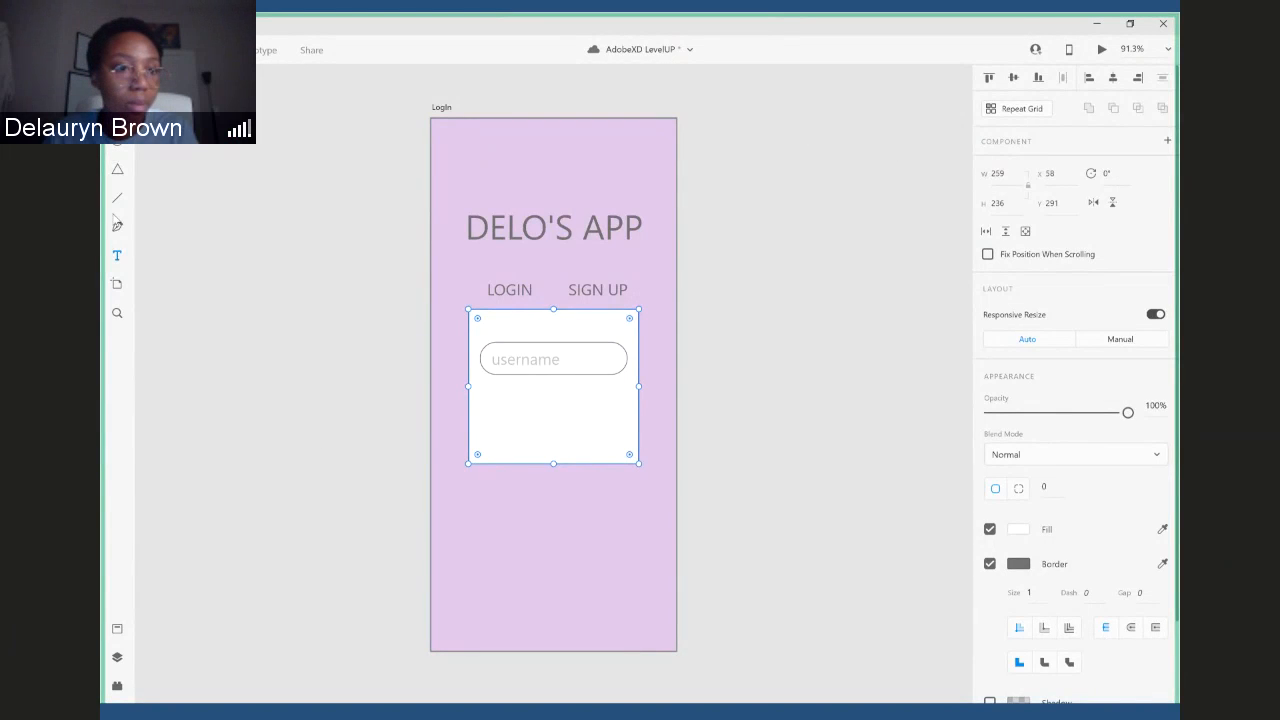
{"action": "left_click", "coordinate": [115, 49]}
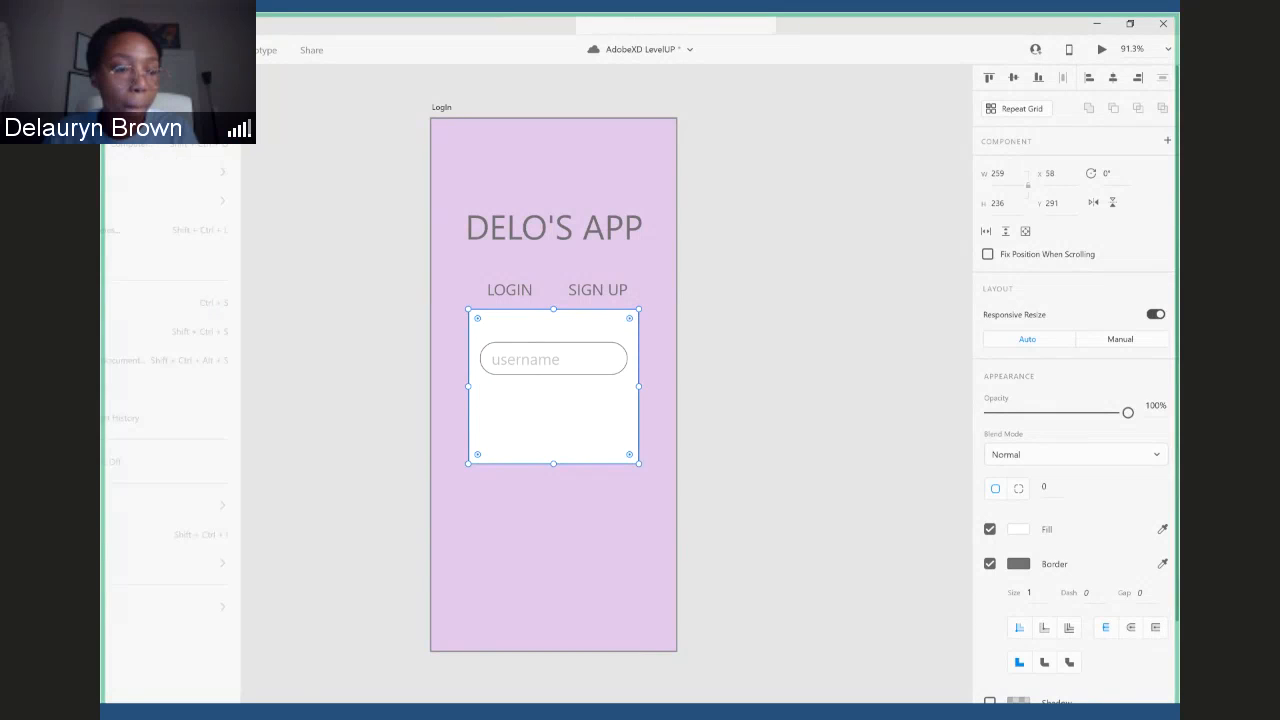
{"action": "mouse_move", "coordinate": [140, 172]}
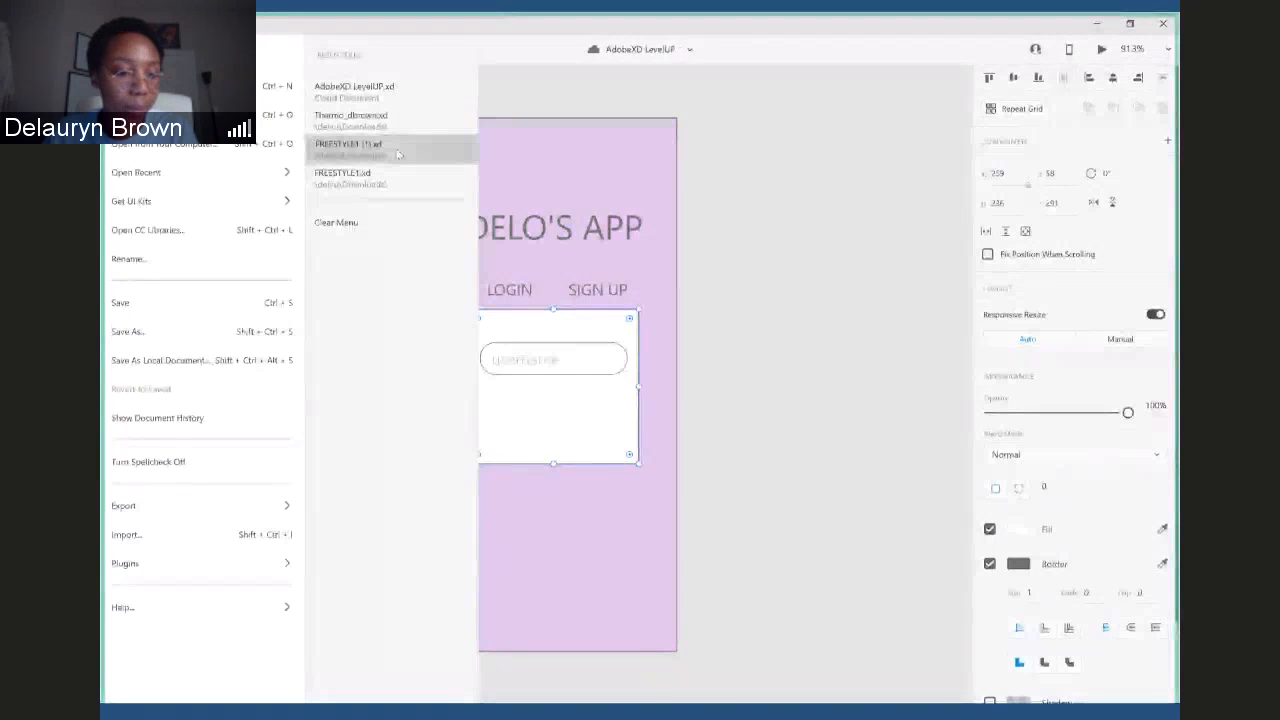
{"action": "left_click", "coordinate": [396, 149]}
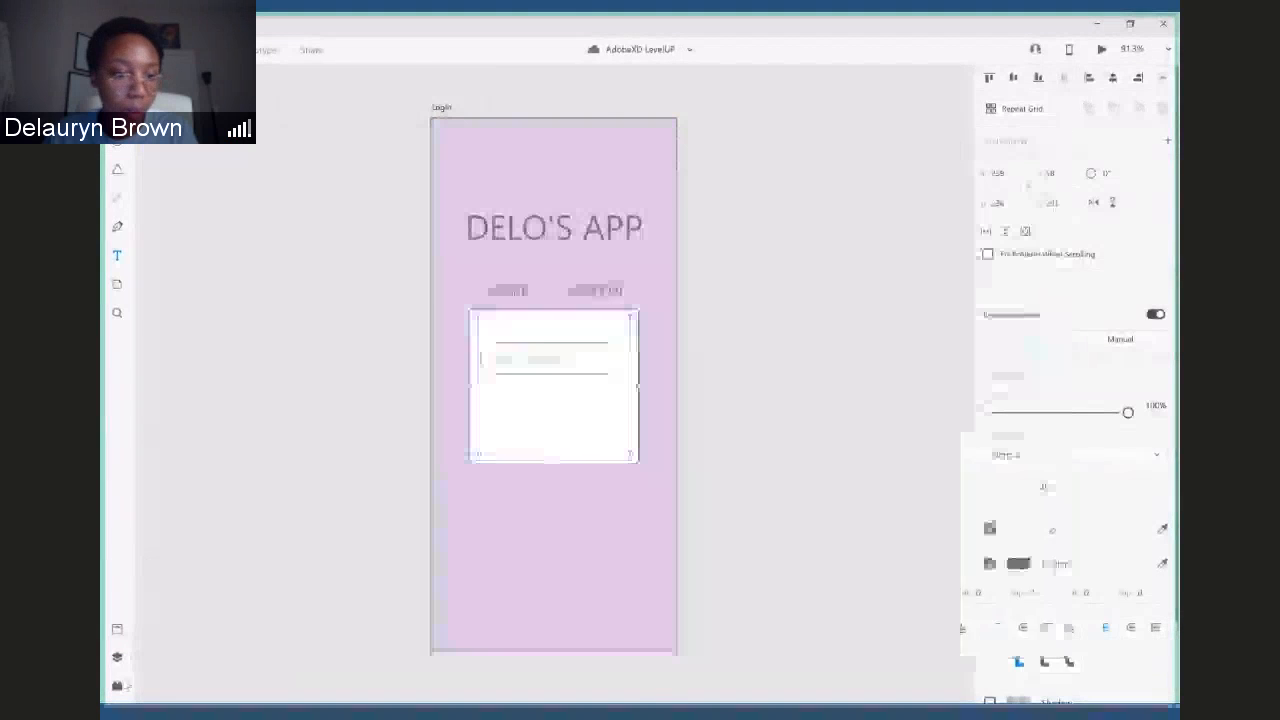
- Lock the white box layer, Rectangle 2, on the LogIn artboard
{"action": "left_click", "coordinate": [117, 657]}
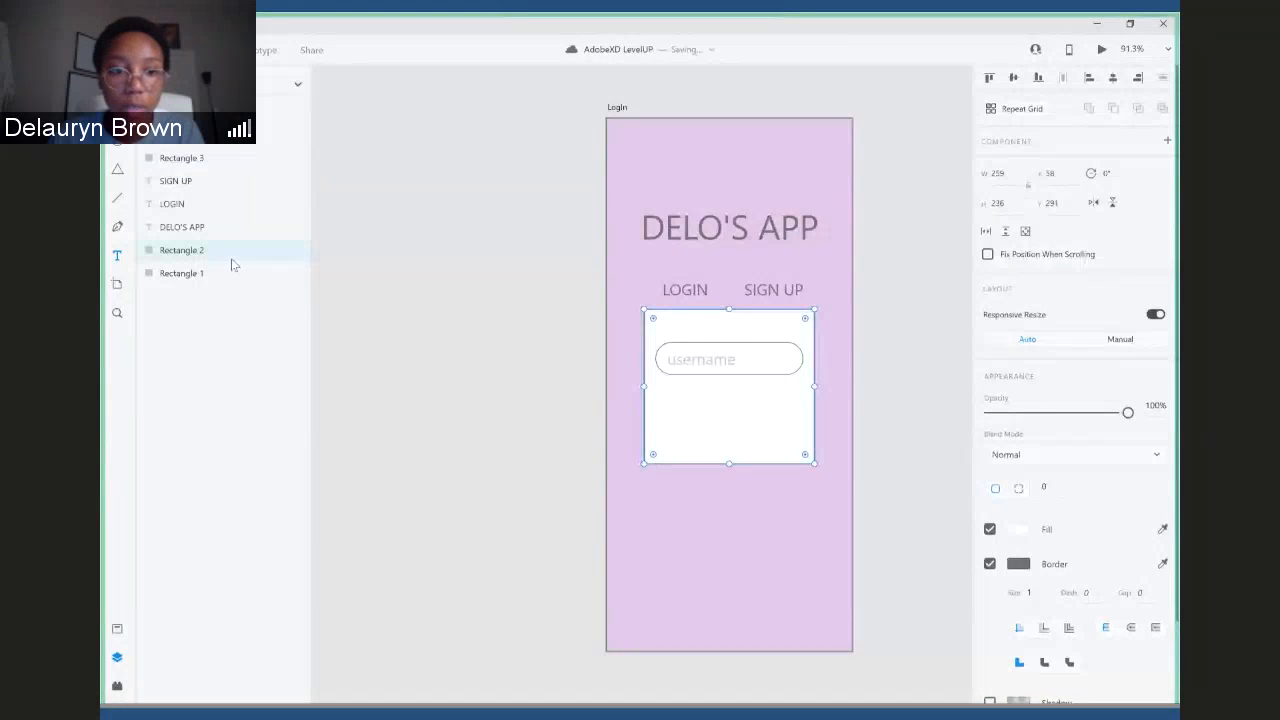
{"action": "left_click", "coordinate": [276, 252]}
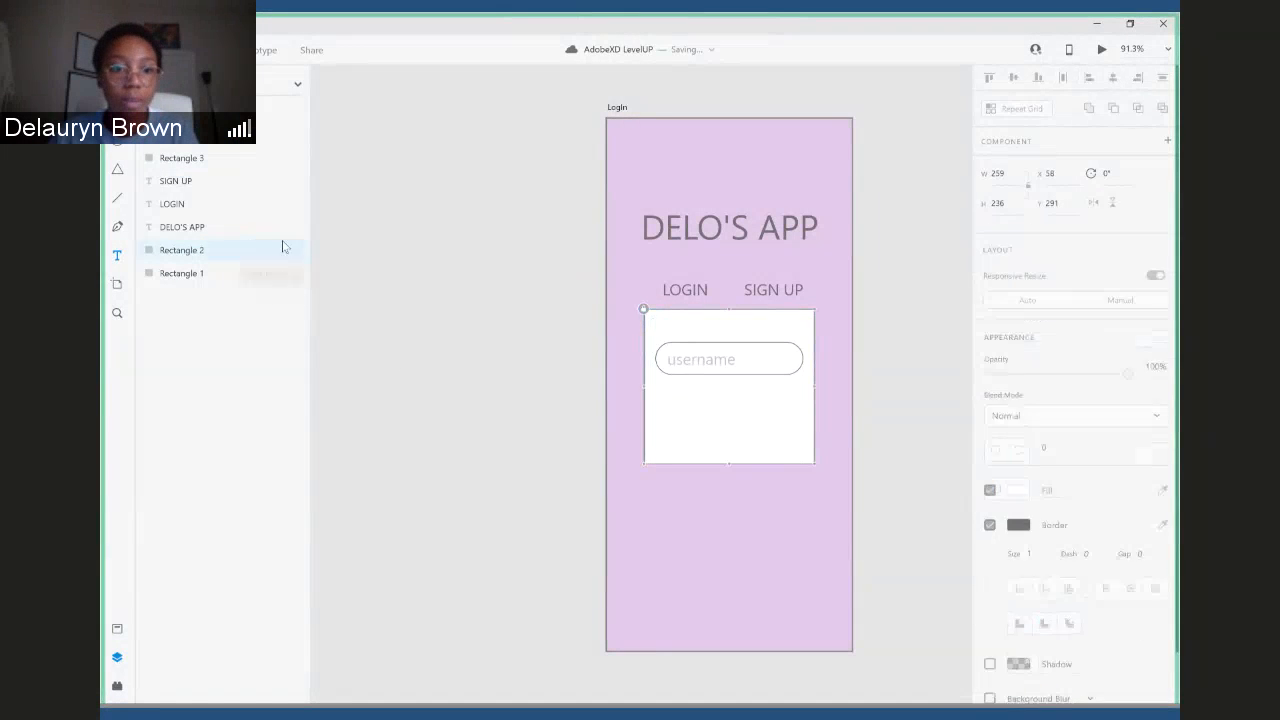
{"action": "left_click", "coordinate": [462, 290]}
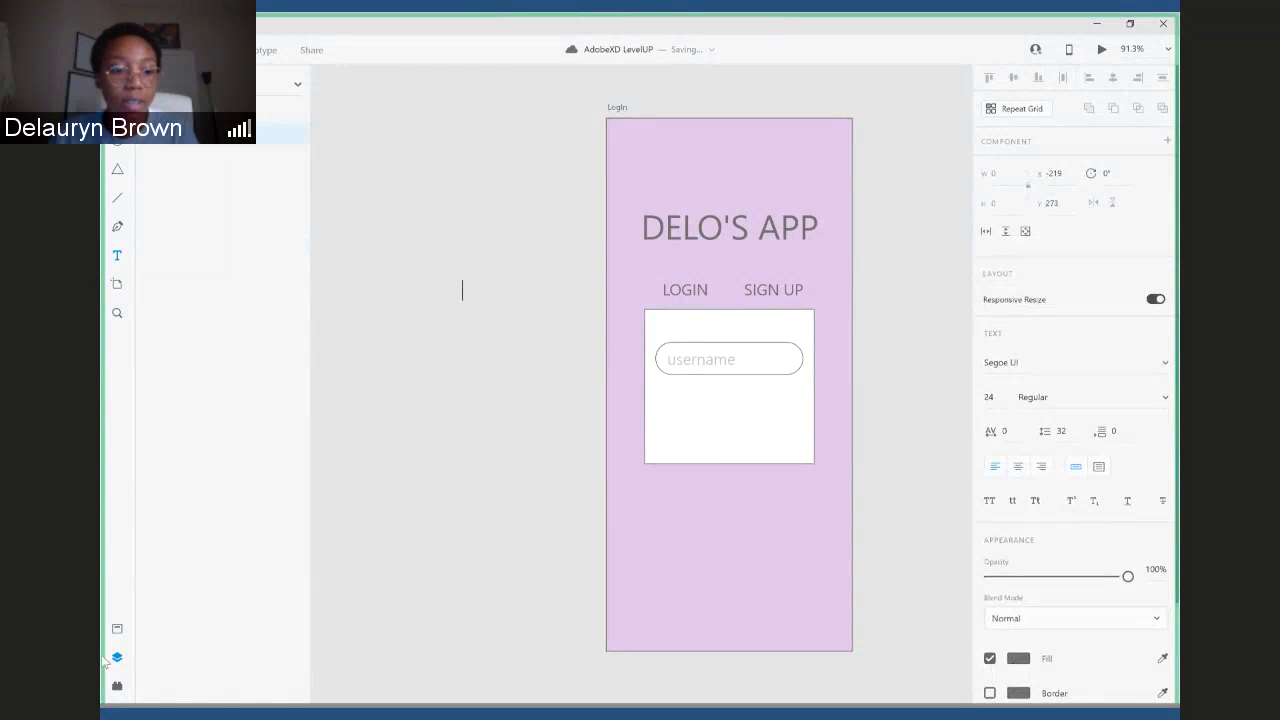
{"action": "left_click", "coordinate": [117, 657]}
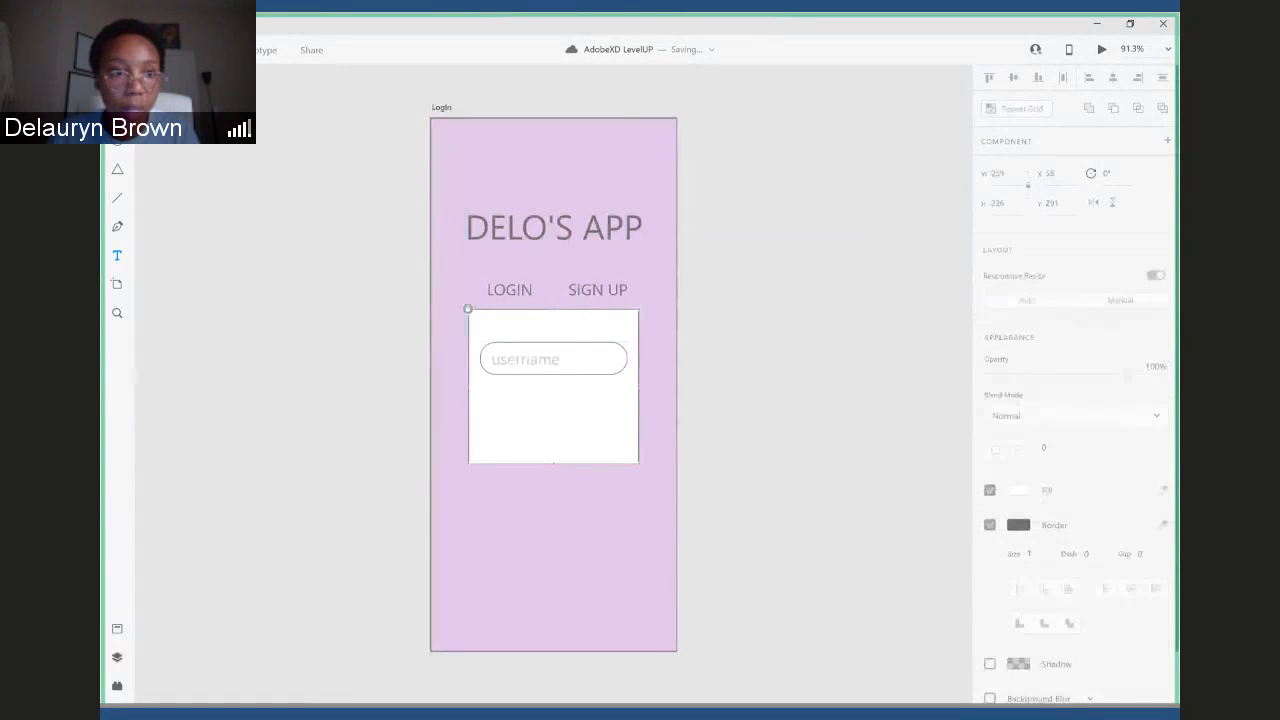
{"action": "key", "text": "v"}
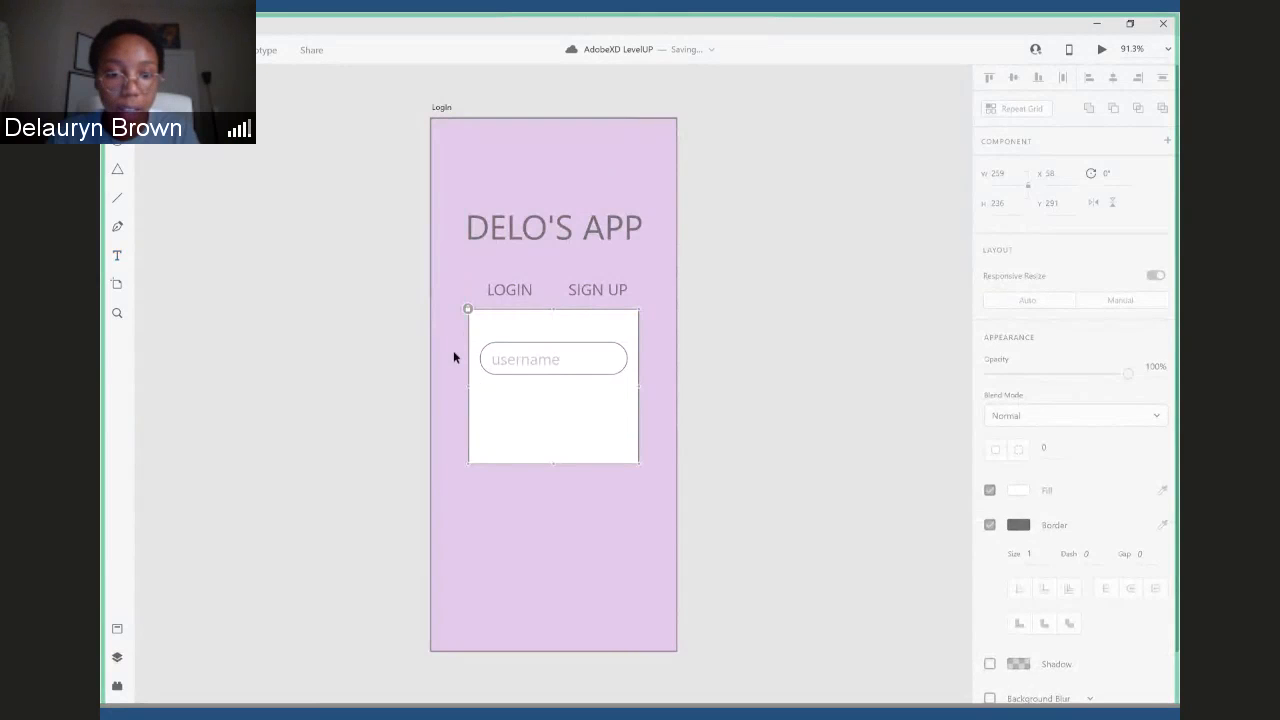
- Try to select the rounded field and its "username" text together without the background
{"action": "left_click_drag", "start_coordinate": [473, 333], "coordinate": [638, 389]}
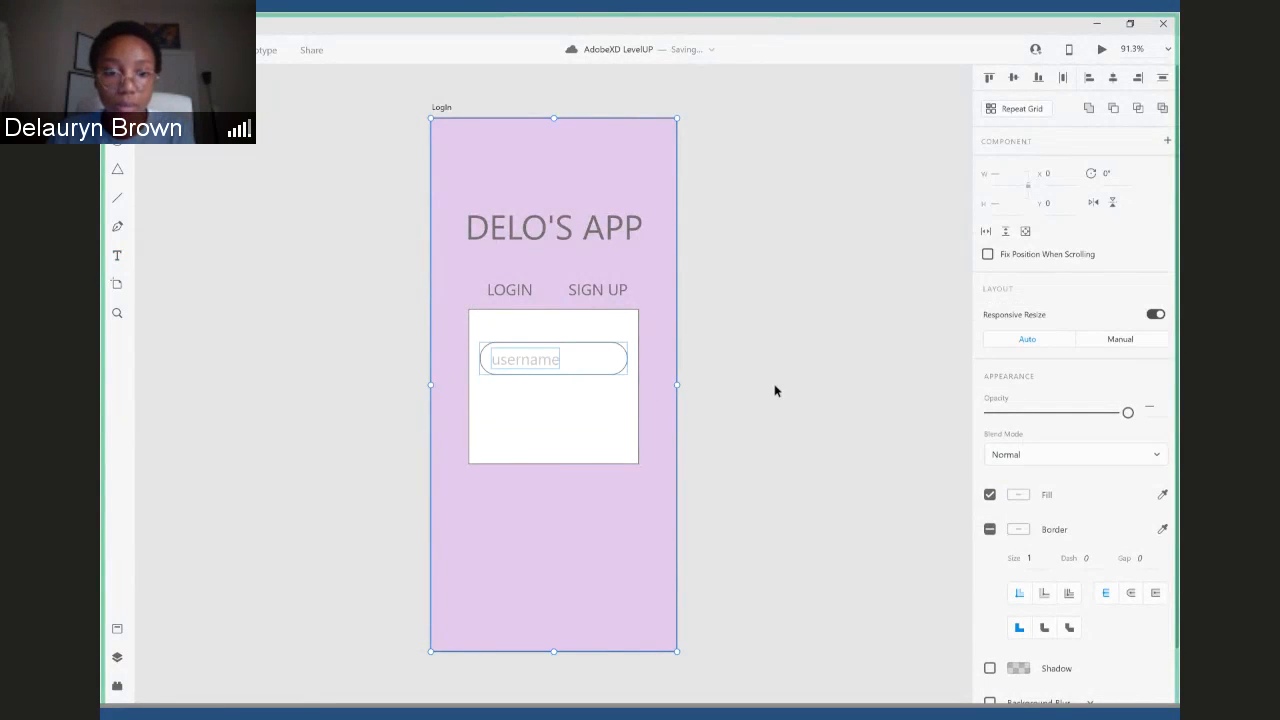
{"action": "left_click", "coordinate": [476, 335]}
{"action": "left_click_drag", "start_coordinate": [505, 363], "coordinate": [683, 400]}
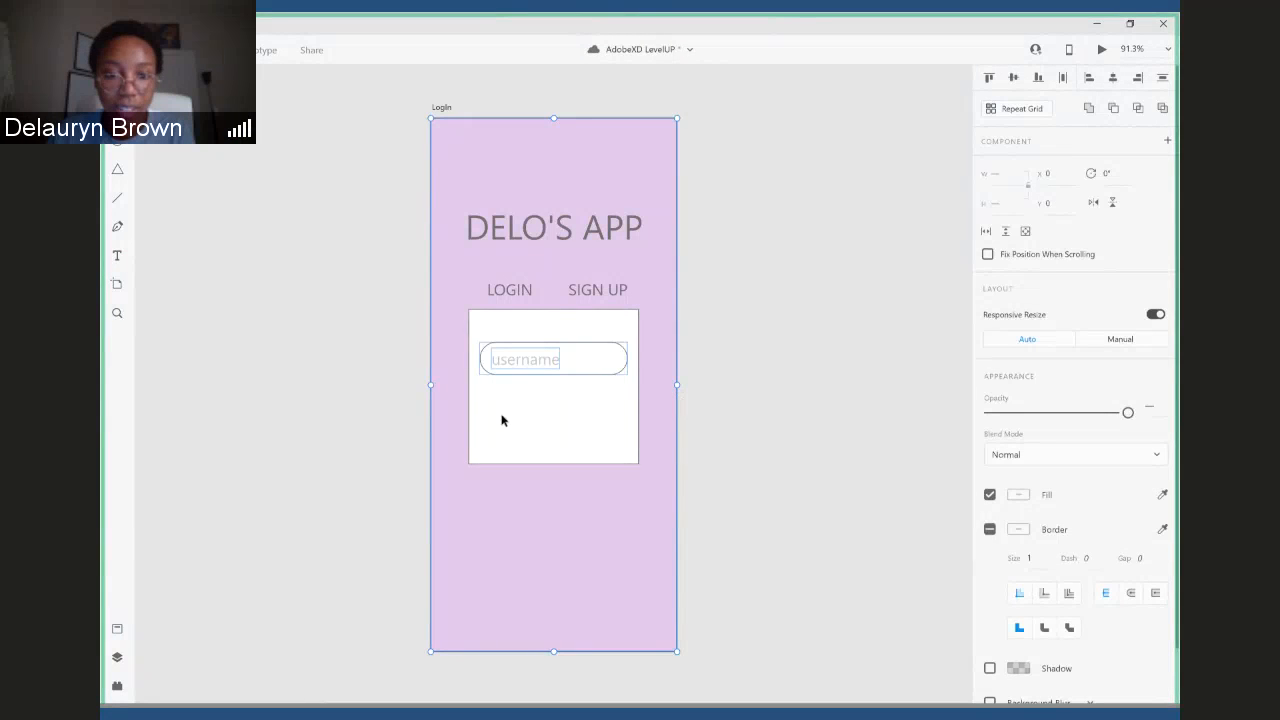
{"action": "left_click", "coordinate": [763, 391]}
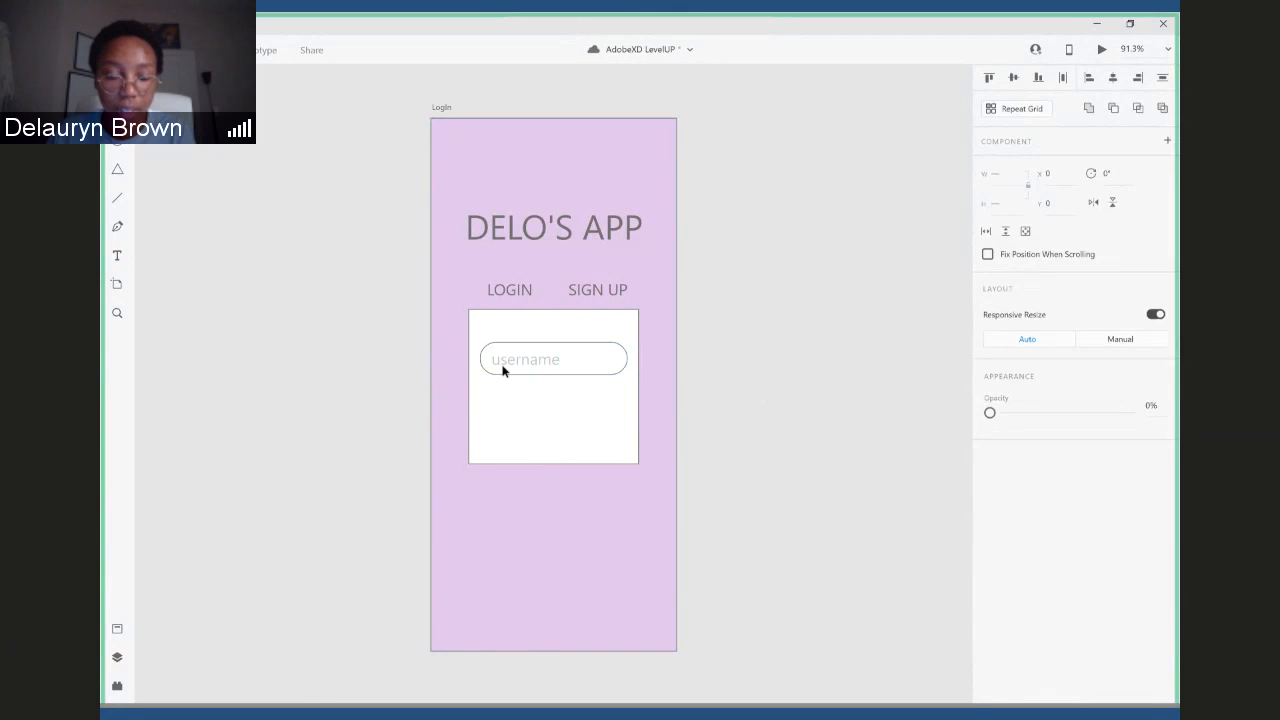
{"action": "left_click", "coordinate": [484, 345]}
{"action": "left_click_drag", "start_coordinate": [489, 350], "coordinate": [618, 399]}
{"action": "left_click", "coordinate": [372, 528]}
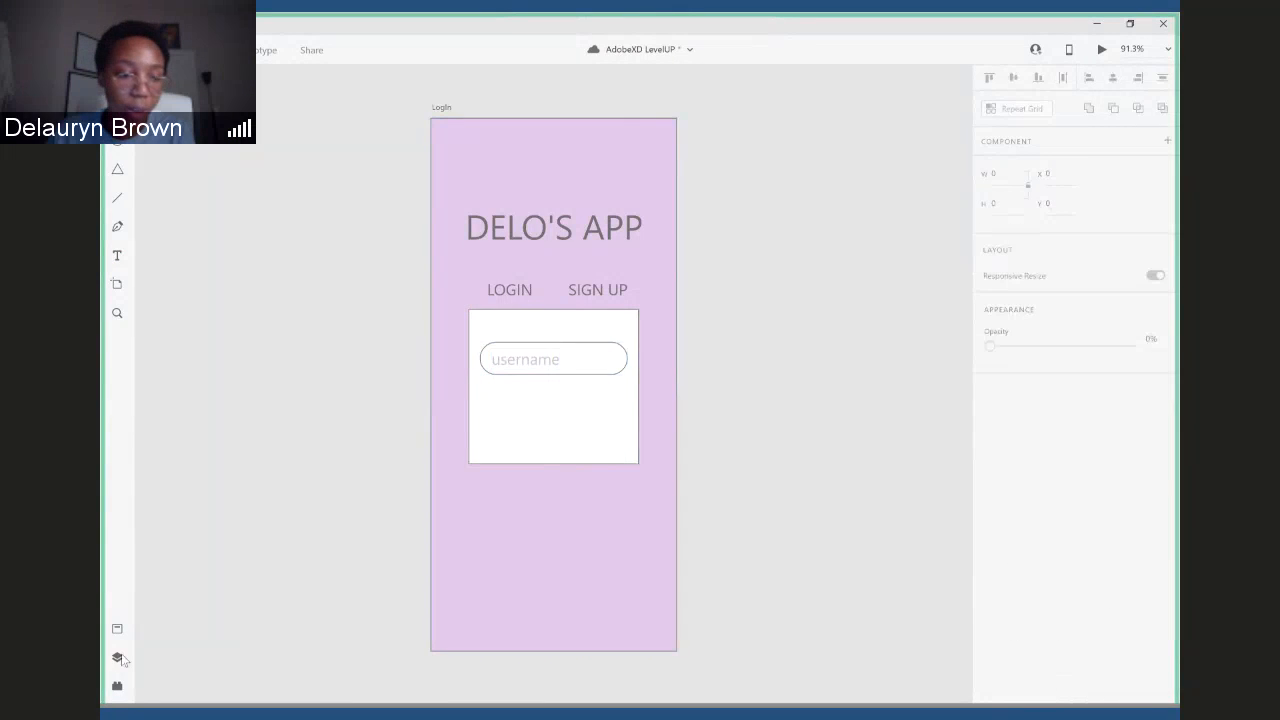
- Lock the purple background layer, Rectangle 1, on the LogIn artboard
{"action": "left_click", "coordinate": [117, 658]}
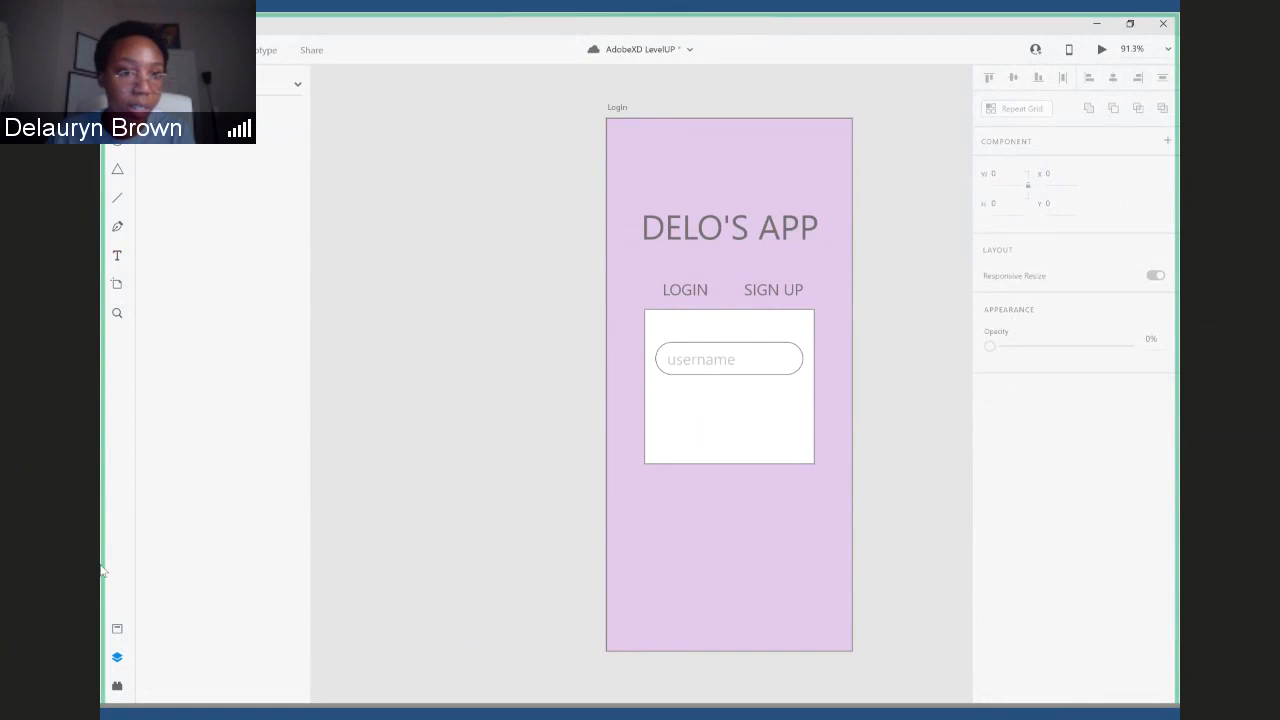
{"action": "double_click", "coordinate": [170, 143]}
{"action": "left_click", "coordinate": [232, 198]}
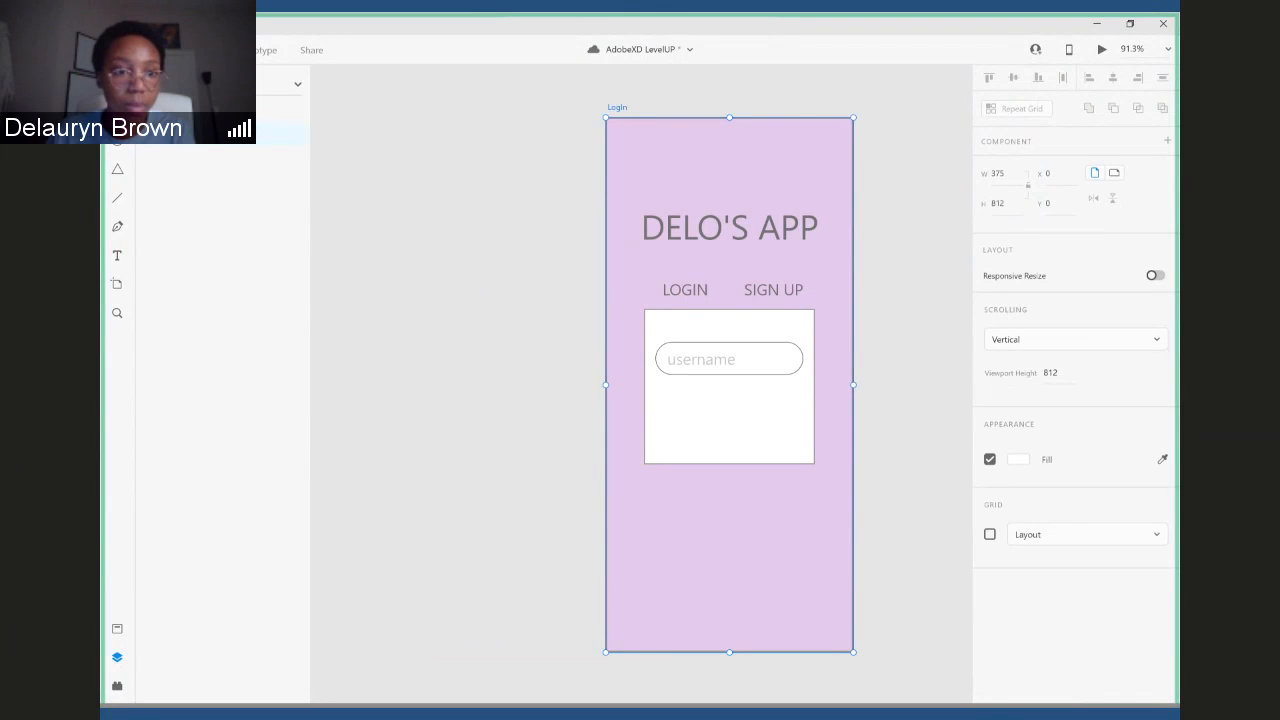
{"action": "left_click", "coordinate": [692, 369]}
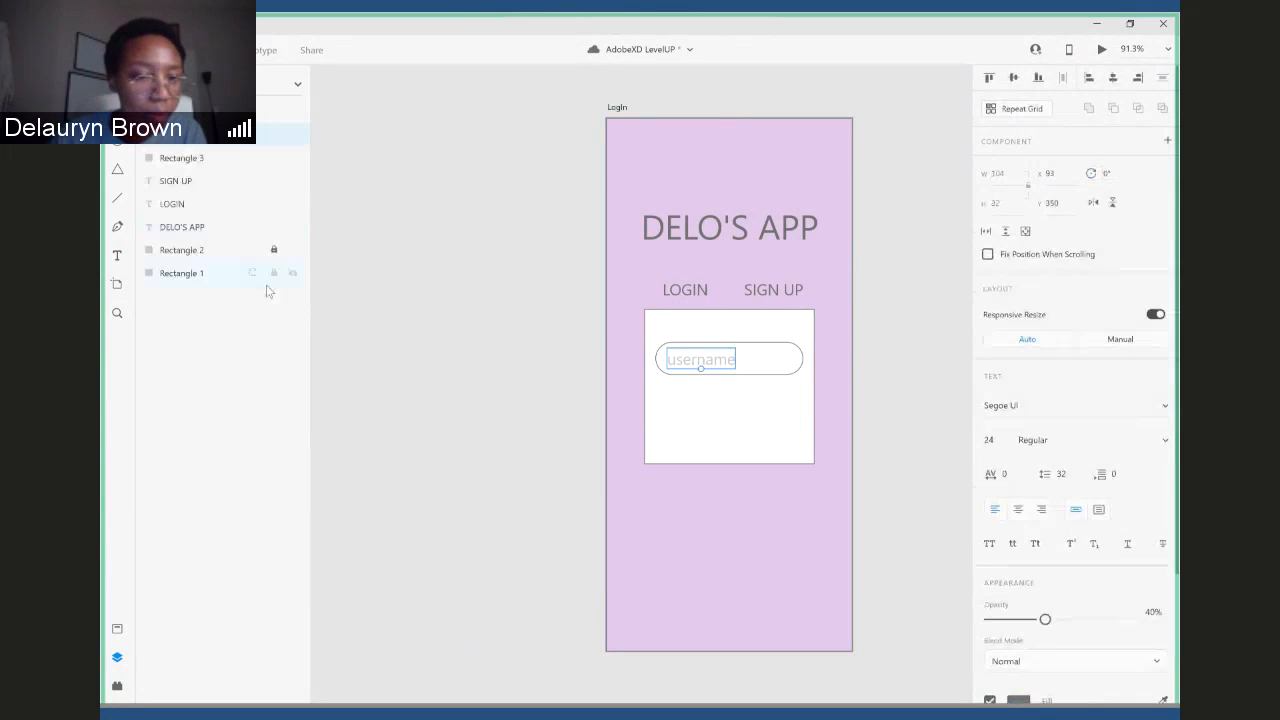
{"action": "left_click", "coordinate": [184, 206]}
{"action": "left_click", "coordinate": [194, 276]}
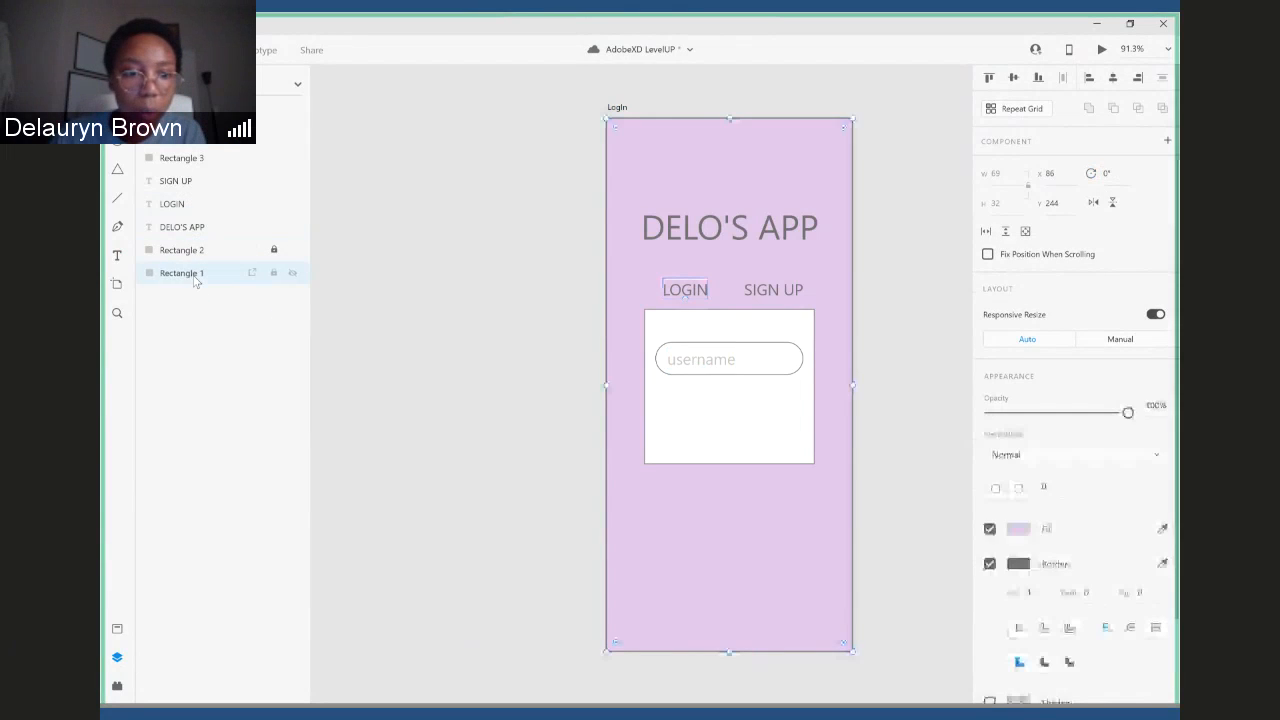
{"action": "left_click", "coordinate": [273, 272]}
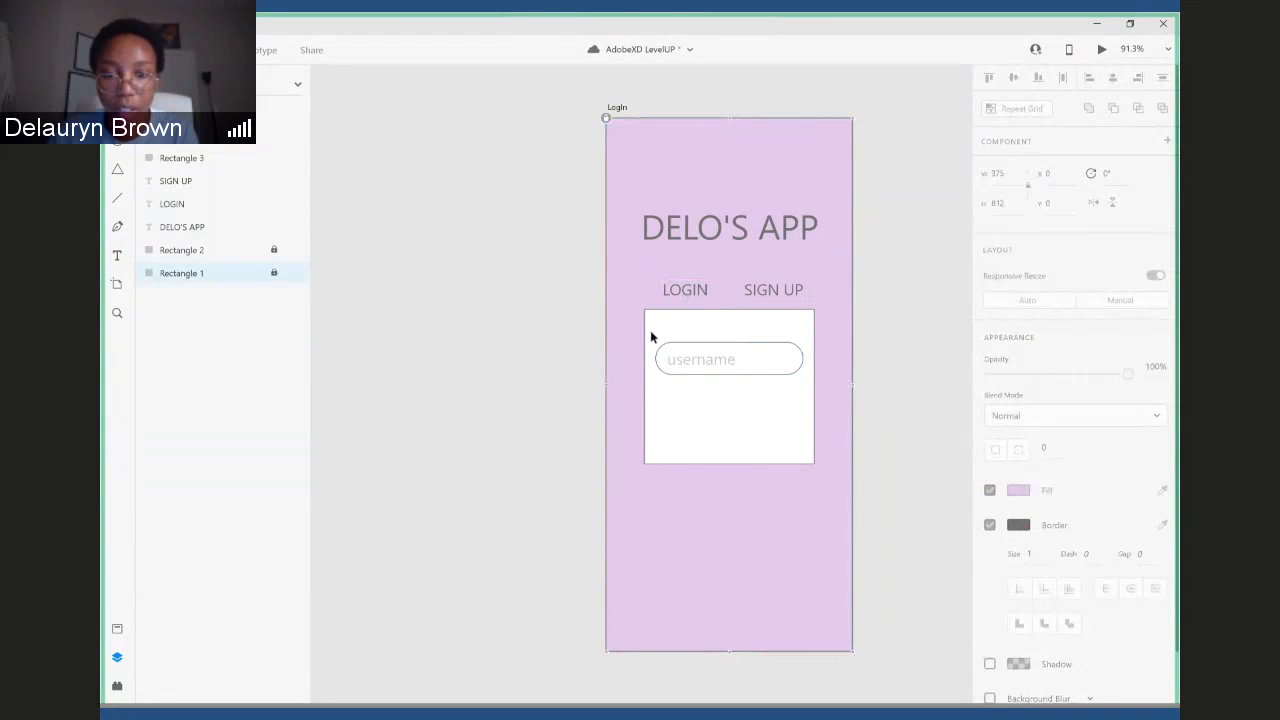
- Turn the rounded field and its "username" text into a repeat grid about 231 × 138 with a second copy below
{"action": "left_click_drag", "start_coordinate": [651, 337], "coordinate": [727, 392]}
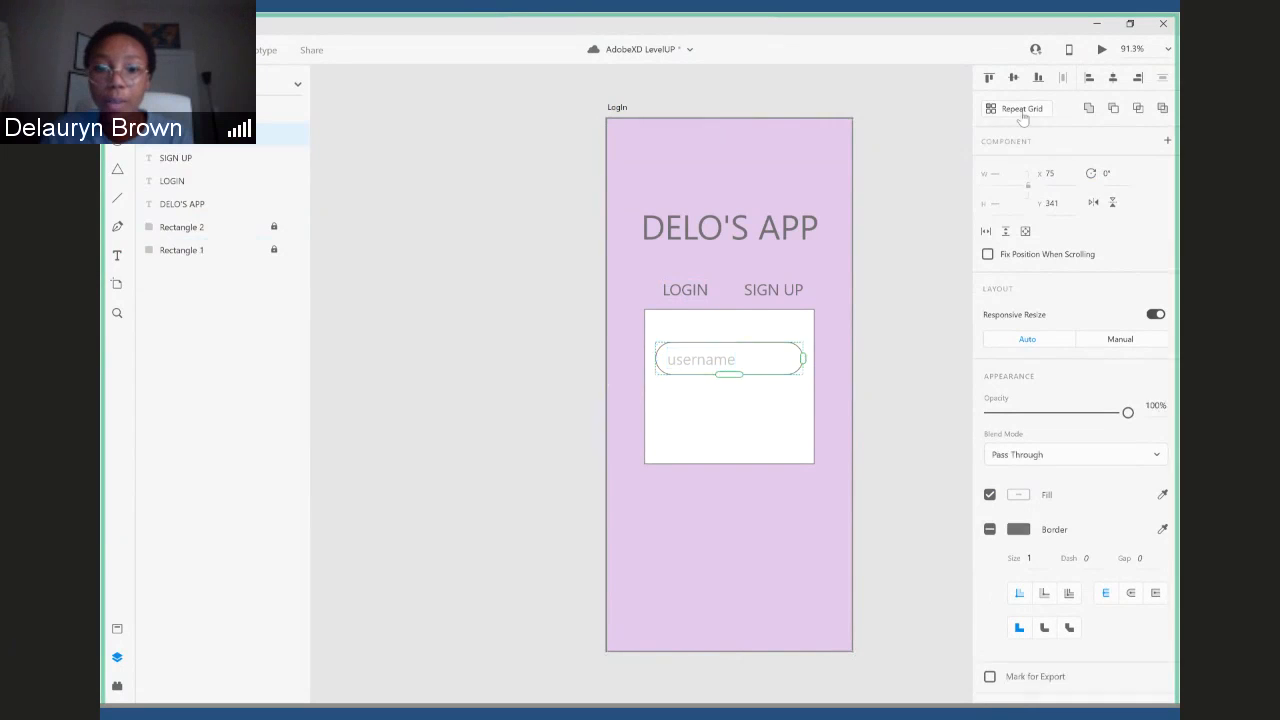
{"action": "left_click", "coordinate": [1021, 109]}
{"action": "left_click_drag", "start_coordinate": [724, 374], "coordinate": [712, 274]}
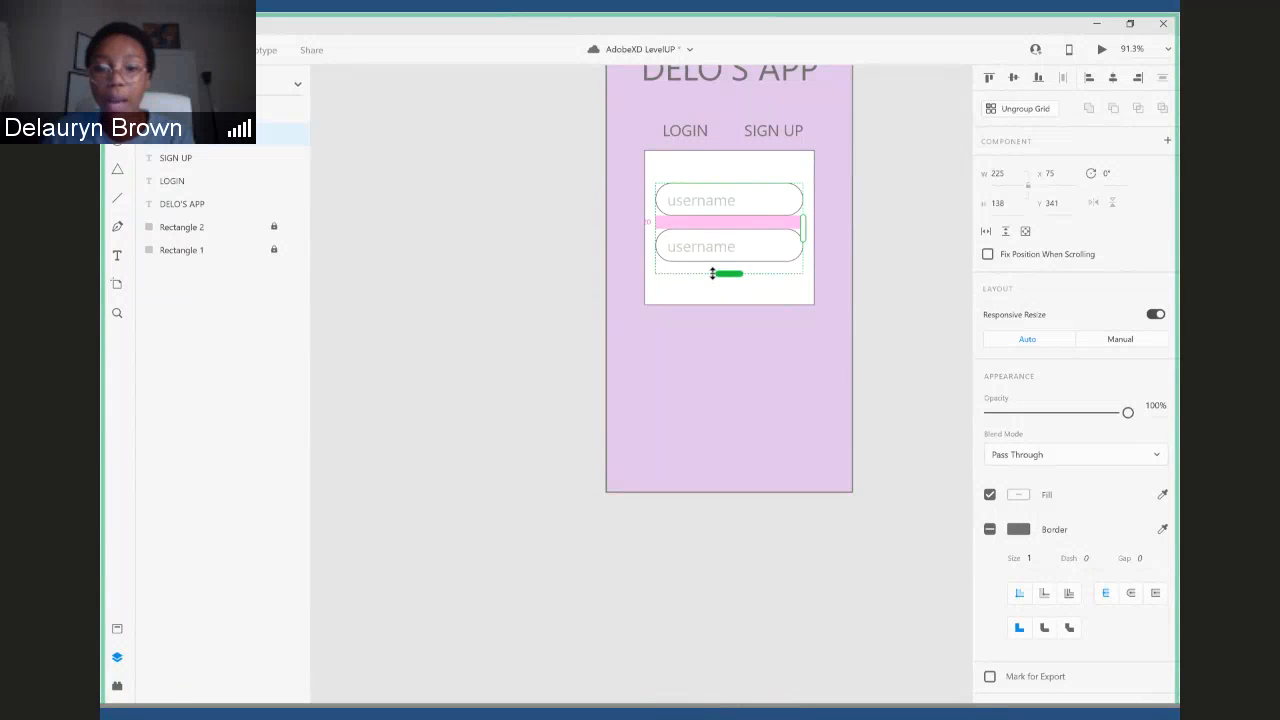
{"action": "left_click_drag", "start_coordinate": [826, 229], "coordinate": [688, 237]}
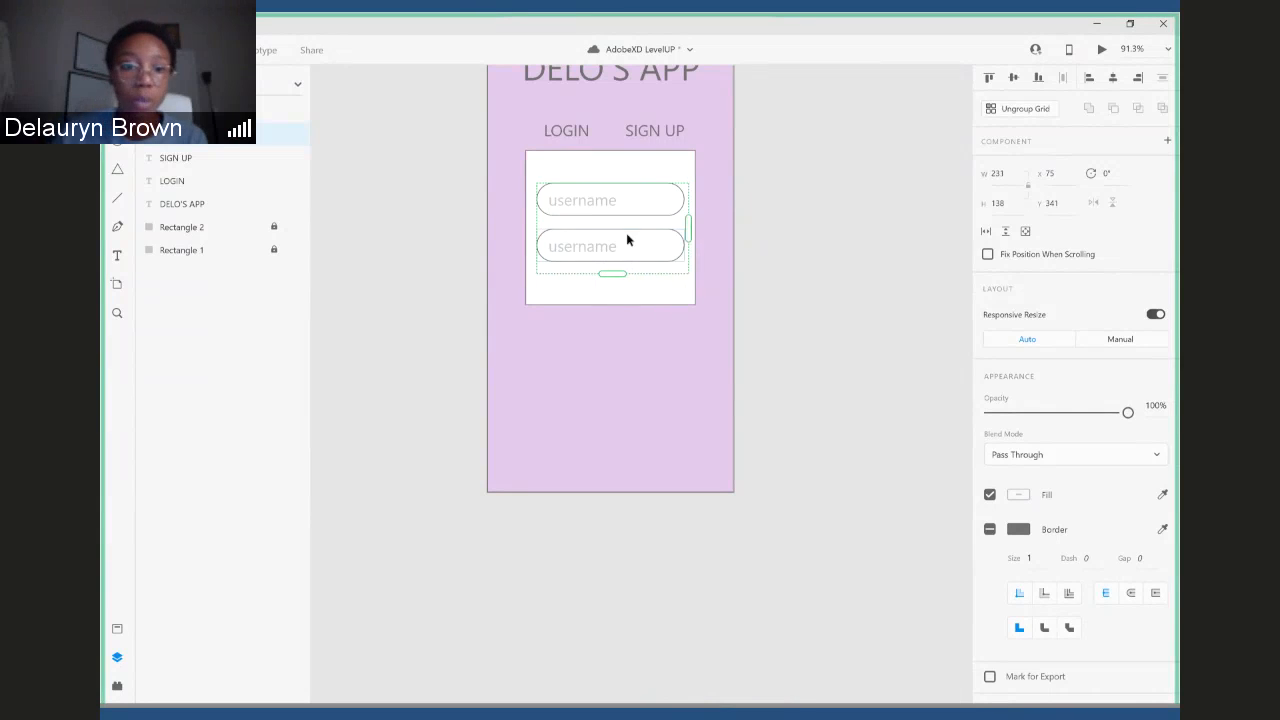
{"action": "left_click", "coordinate": [408, 271]}
- Ungroup the repeat grid holding the two username fields
{"action": "scroll", "coordinate": [750, 233], "scroll_direction": "up", "scroll_amount": 3}
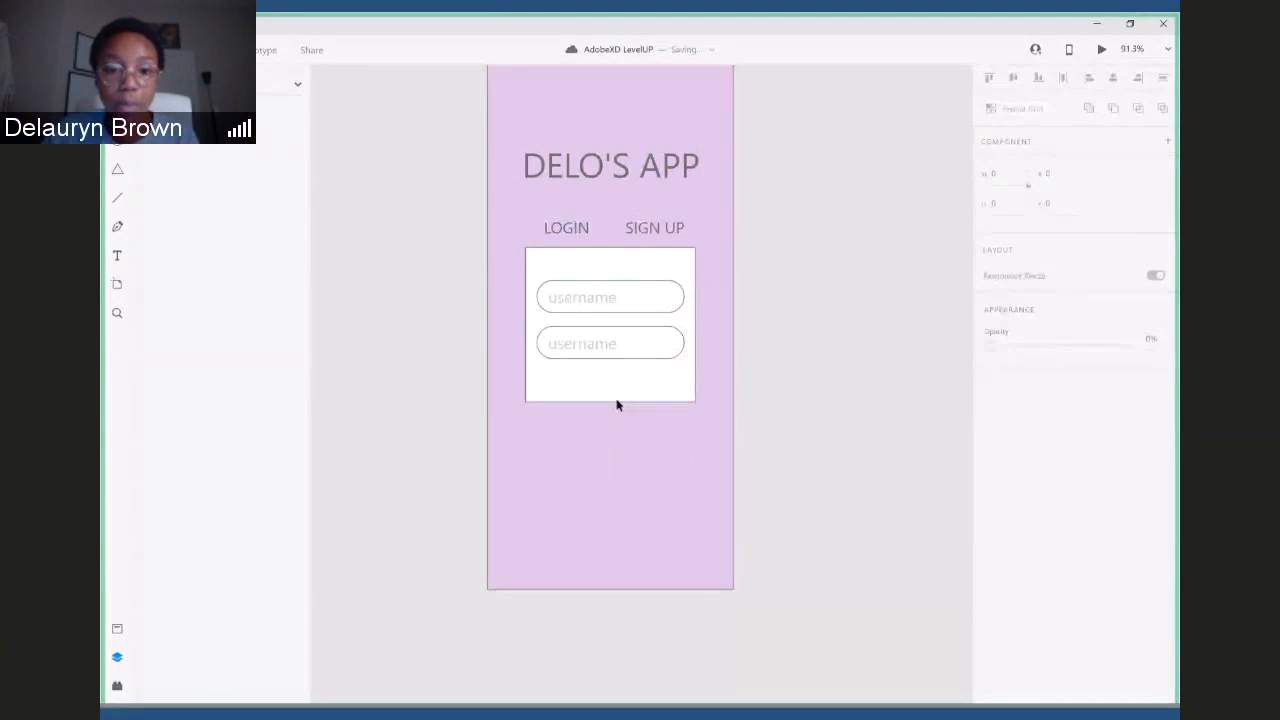
{"action": "left_click", "coordinate": [654, 329]}
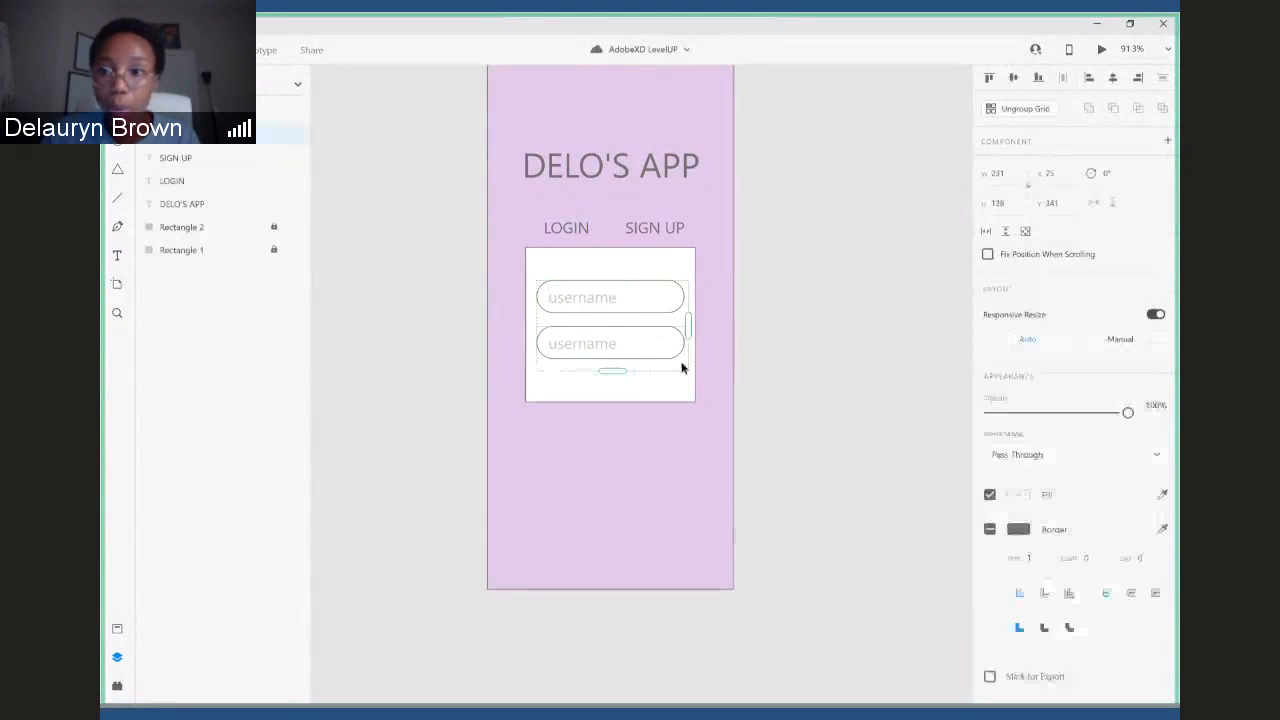
{"action": "left_click", "coordinate": [1031, 113]}
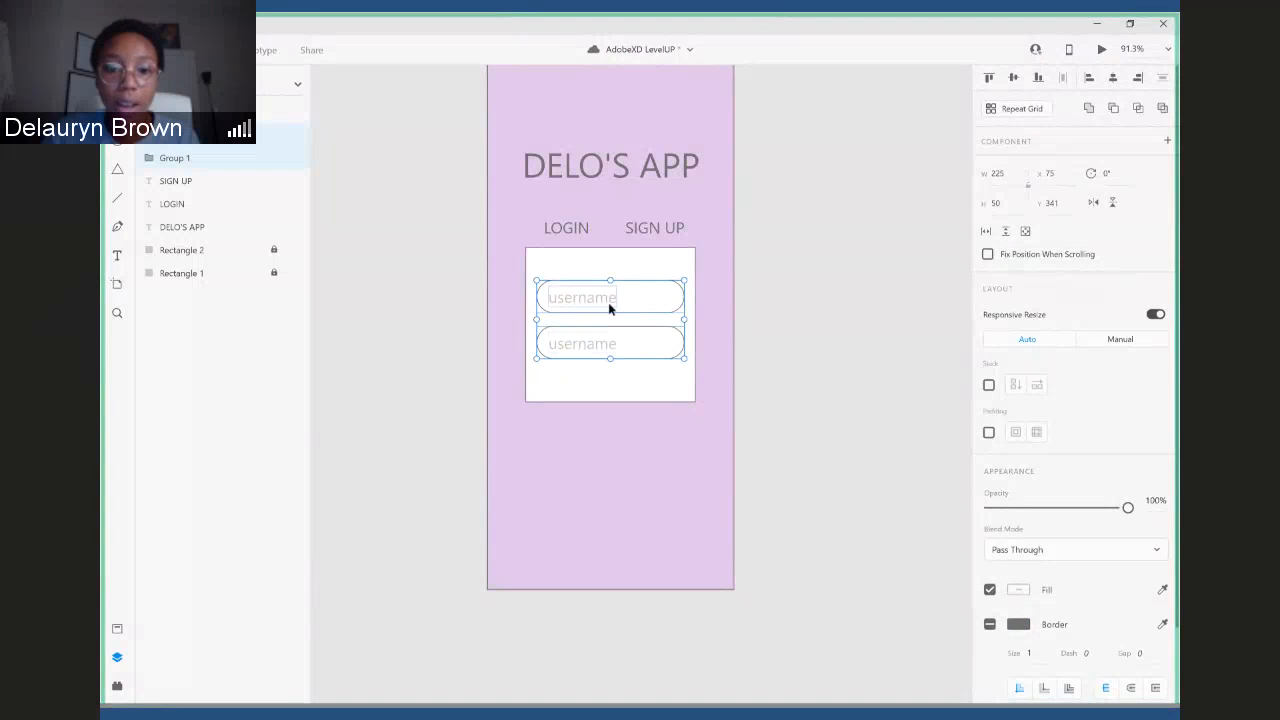
- Replace the placeholder text in the second rounded field with "password"
{"action": "double_click", "coordinate": [575, 345]}
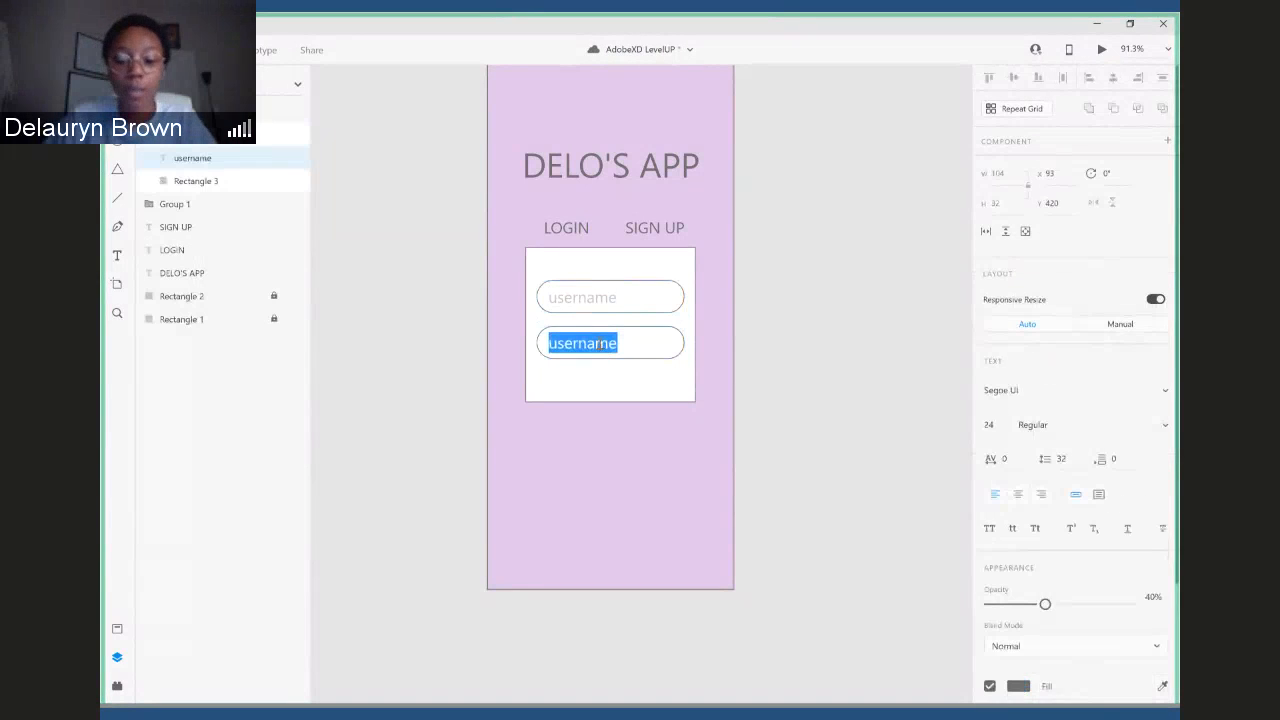
{"action": "type", "text": "password"}
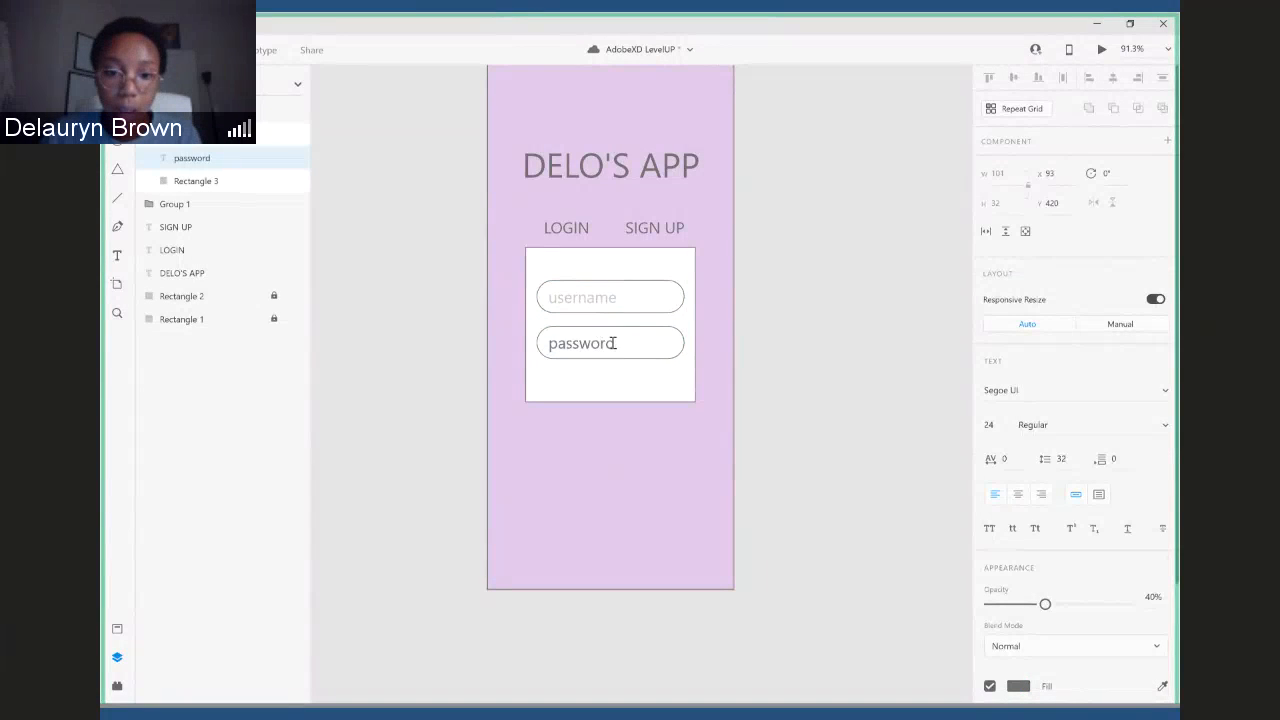
- Set the opacity of the "password" placeholder text to 40%
{"action": "left_click_drag", "start_coordinate": [614, 343], "coordinate": [548, 343]}
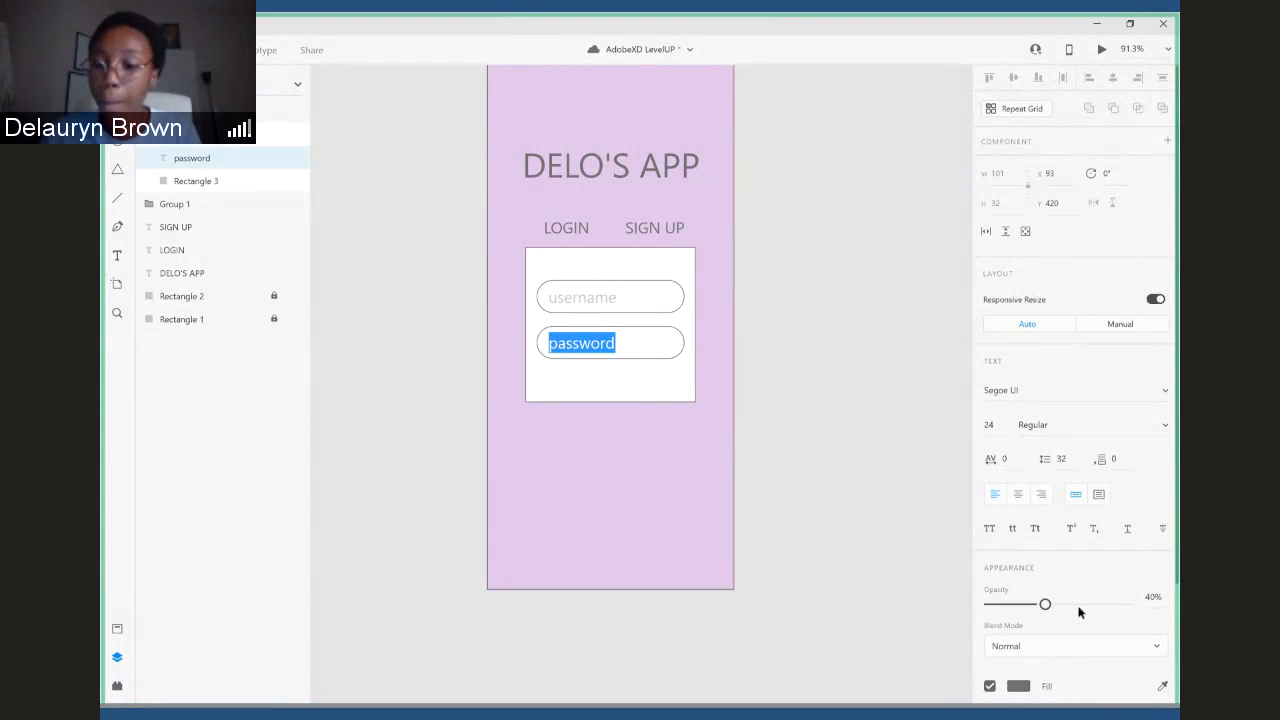
{"action": "left_click_drag", "start_coordinate": [1045, 605], "coordinate": [1034, 608]}
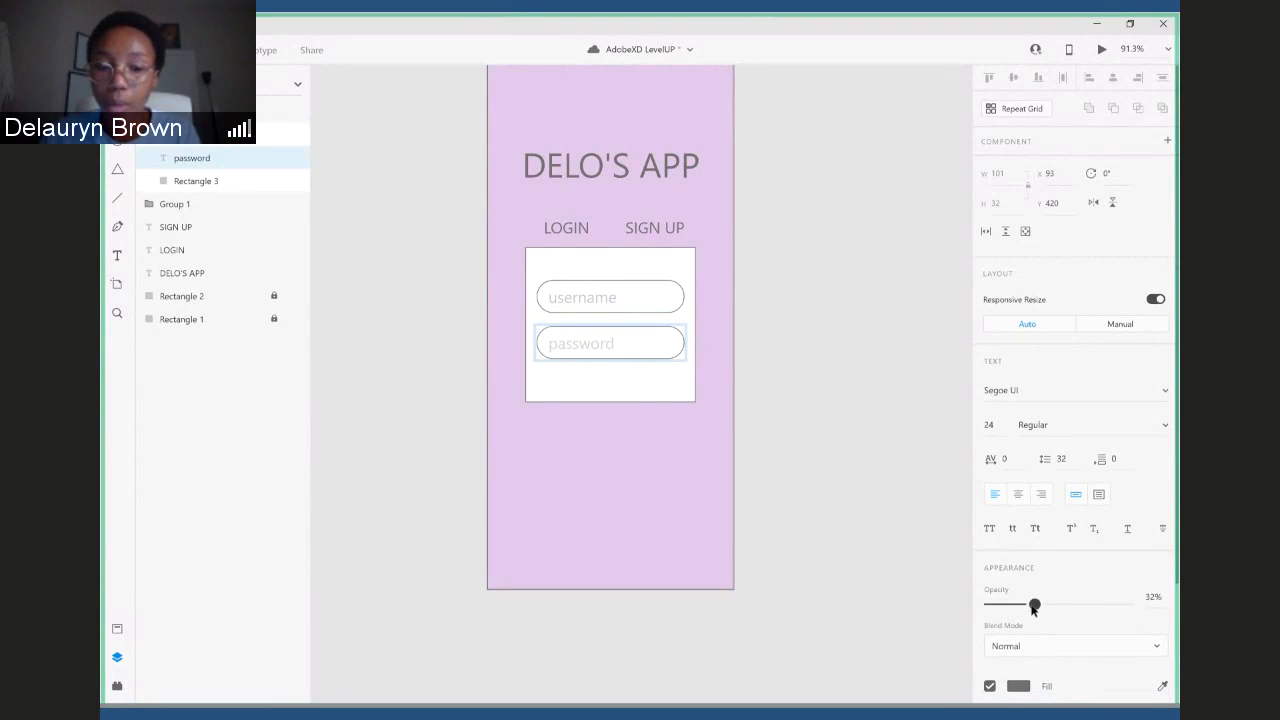
{"action": "left_click", "coordinate": [1153, 596]}
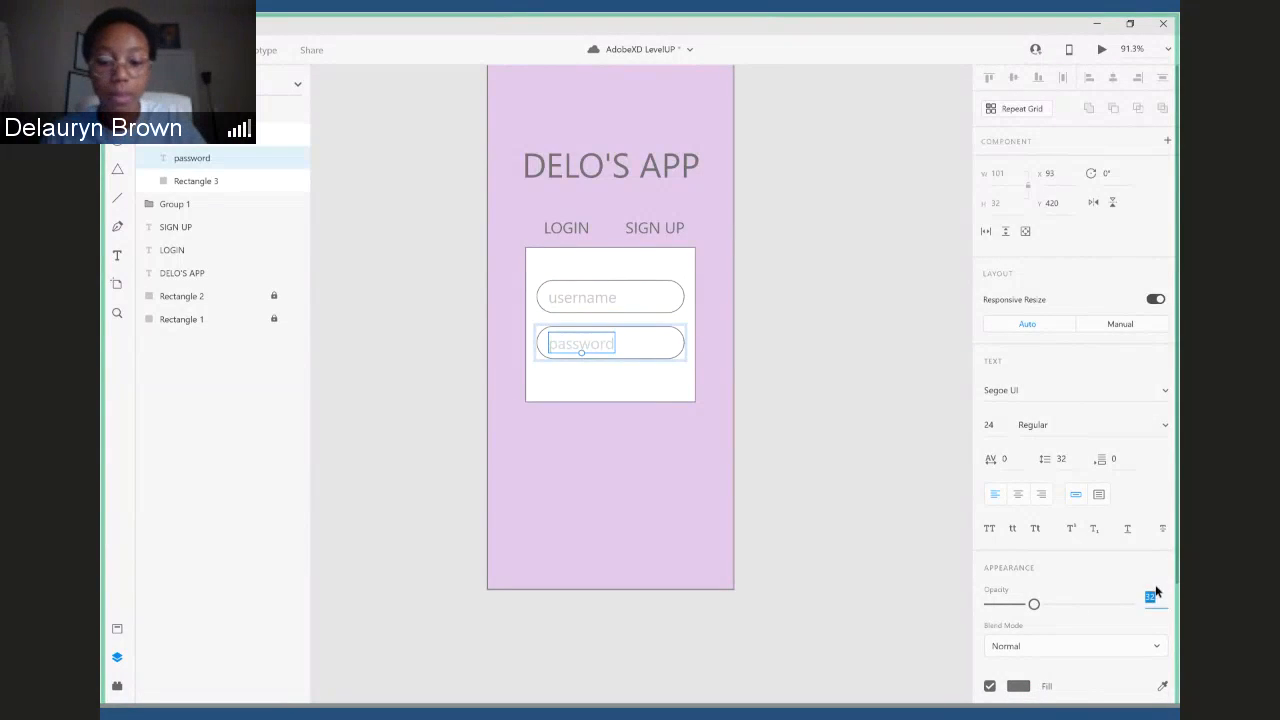
{"action": "type", "text": "40"}
{"action": "key", "text": "Return"}
{"action": "left_click", "coordinate": [859, 403]}
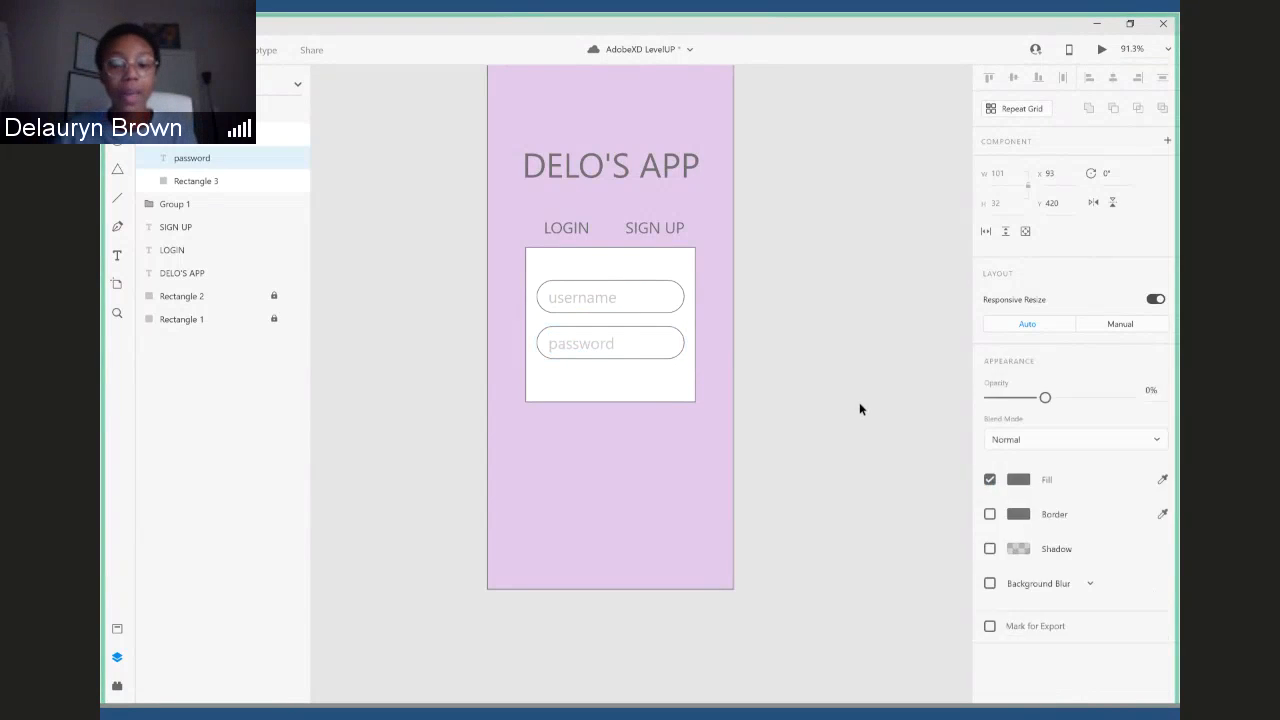
- Unlock the white card behind the fields, Rectangle 2, and round its corners to a radius of about 28
{"action": "scroll", "coordinate": [852, 370], "scroll_direction": "up", "scroll_amount": 5}
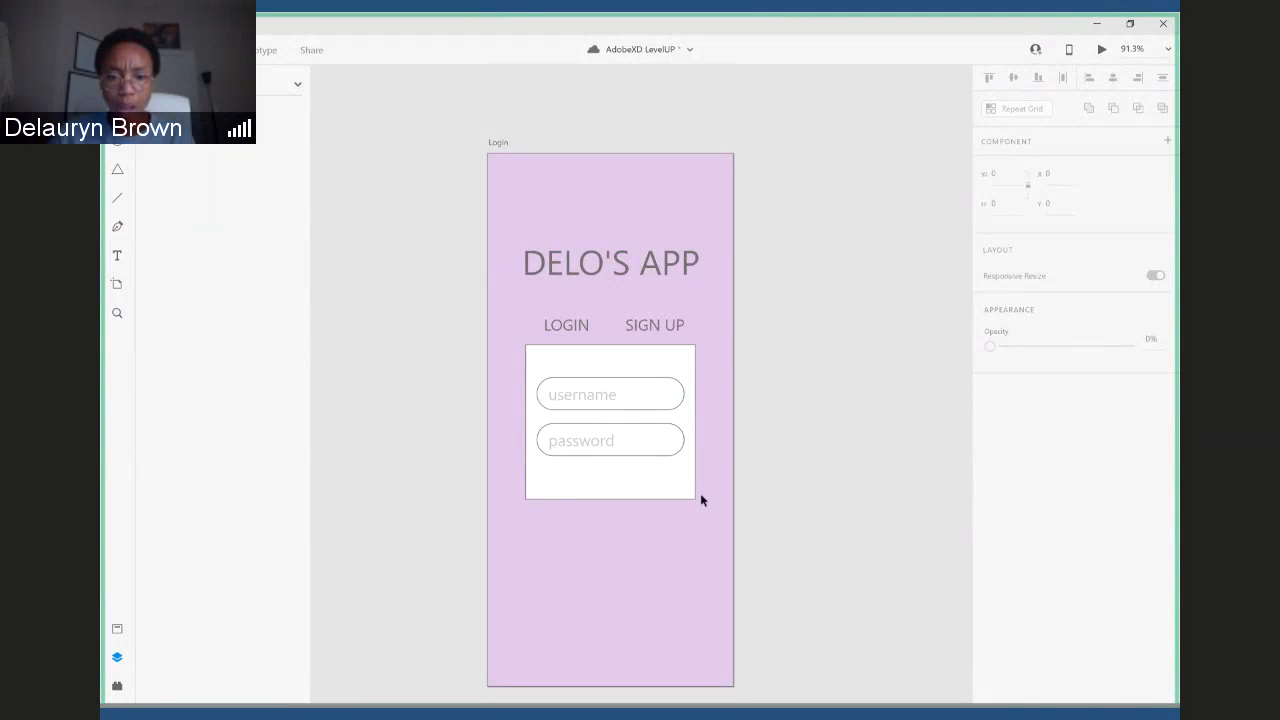
{"action": "left_click", "coordinate": [667, 356]}
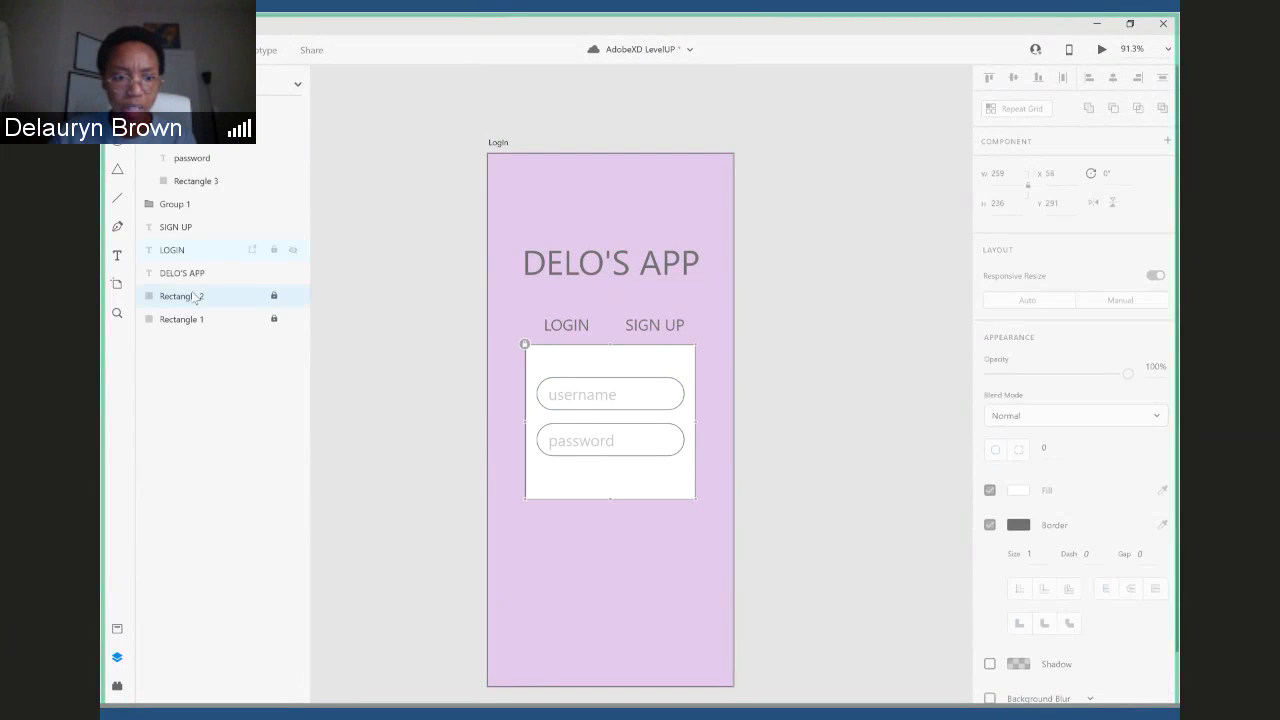
{"action": "left_click", "coordinate": [274, 296]}
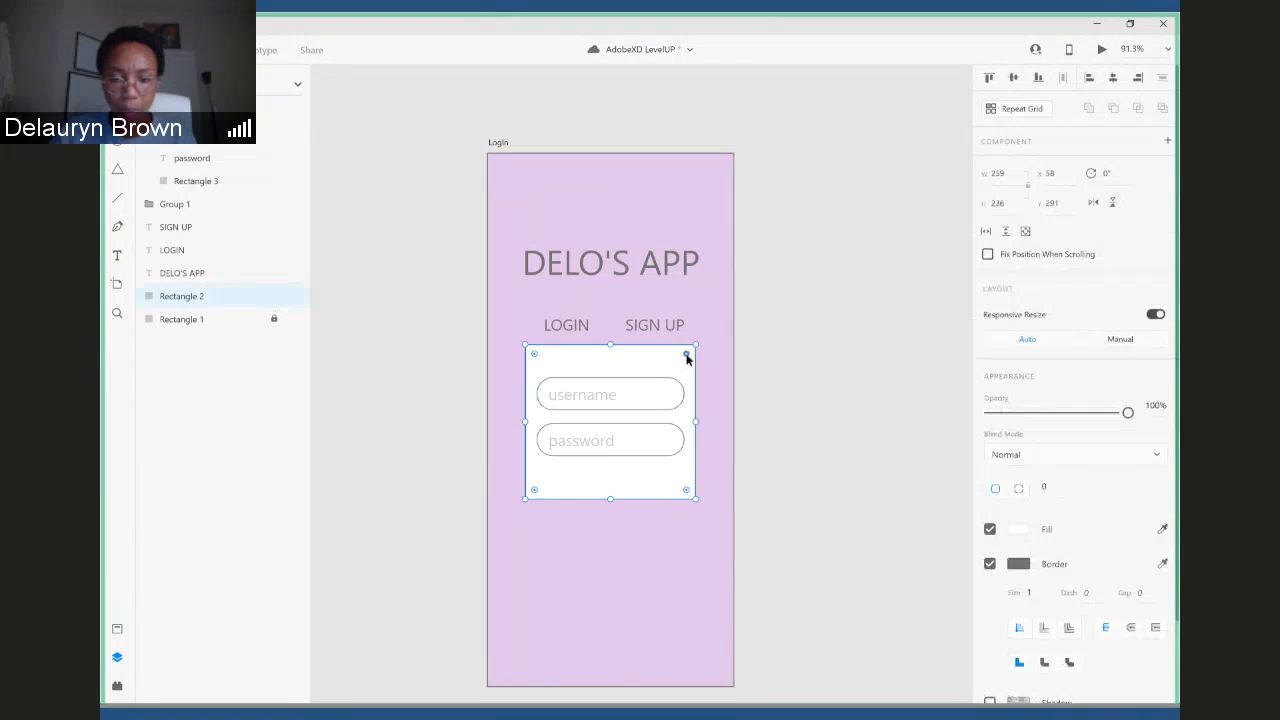
{"action": "mouse_move", "coordinate": [686, 355]}
{"action": "left_mouse_down"}
{"action": "mouse_move", "coordinate": [612, 420]}
{"action": "mouse_move", "coordinate": [678, 350]}
{"action": "left_mouse_up"}
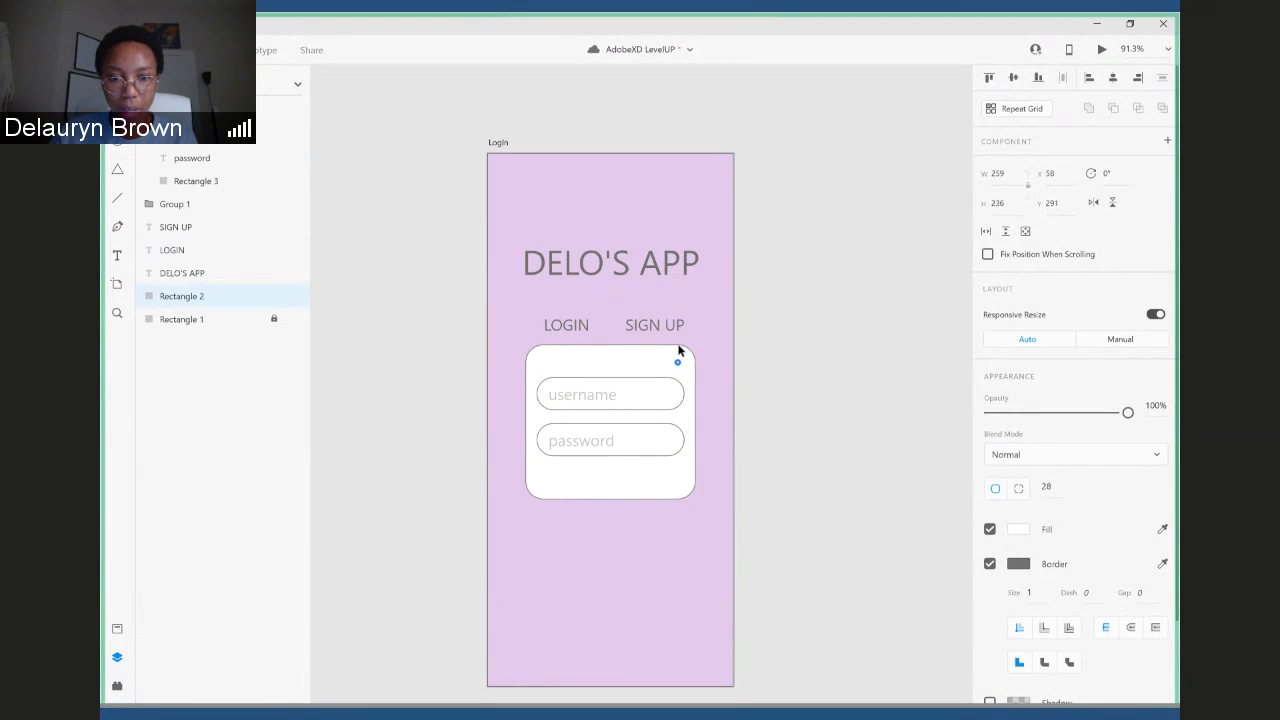
{"action": "left_click", "coordinate": [775, 387]}
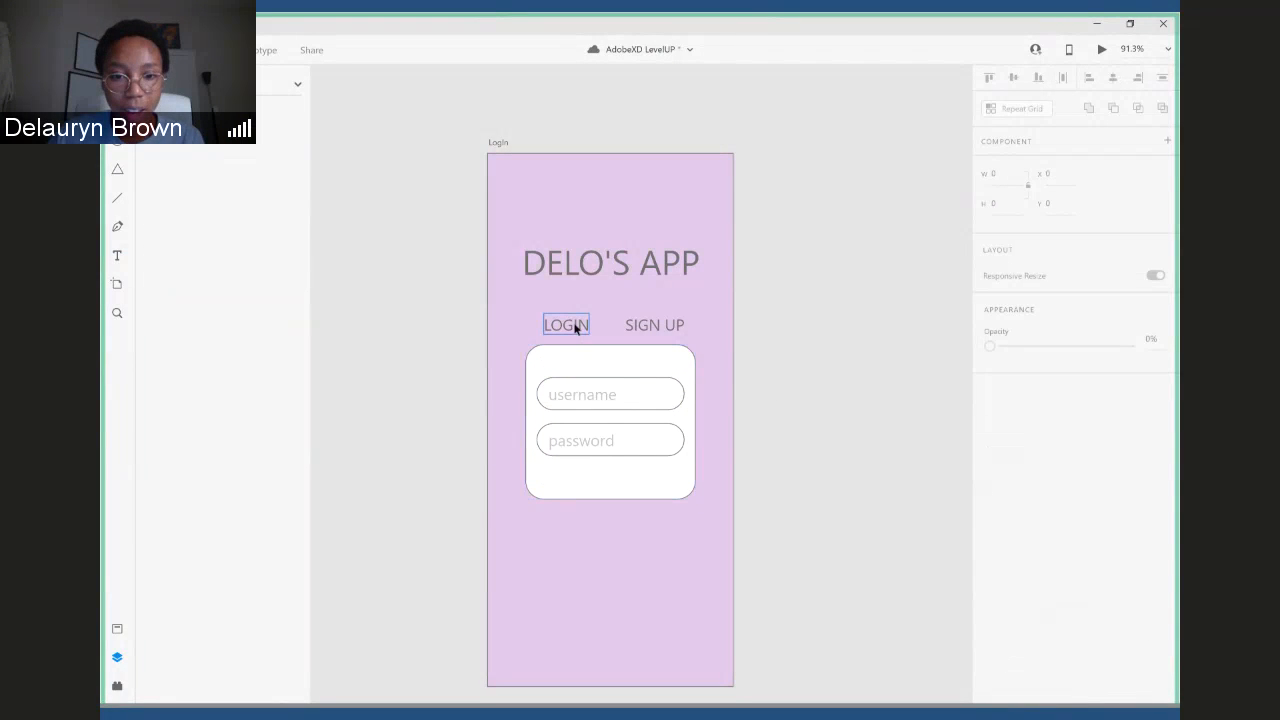
- Fade the SIGN UP label to about 28% opacity
{"action": "left_click", "coordinate": [668, 327]}
{"action": "left_click_drag", "start_coordinate": [1128, 619], "coordinate": [1032, 635]}
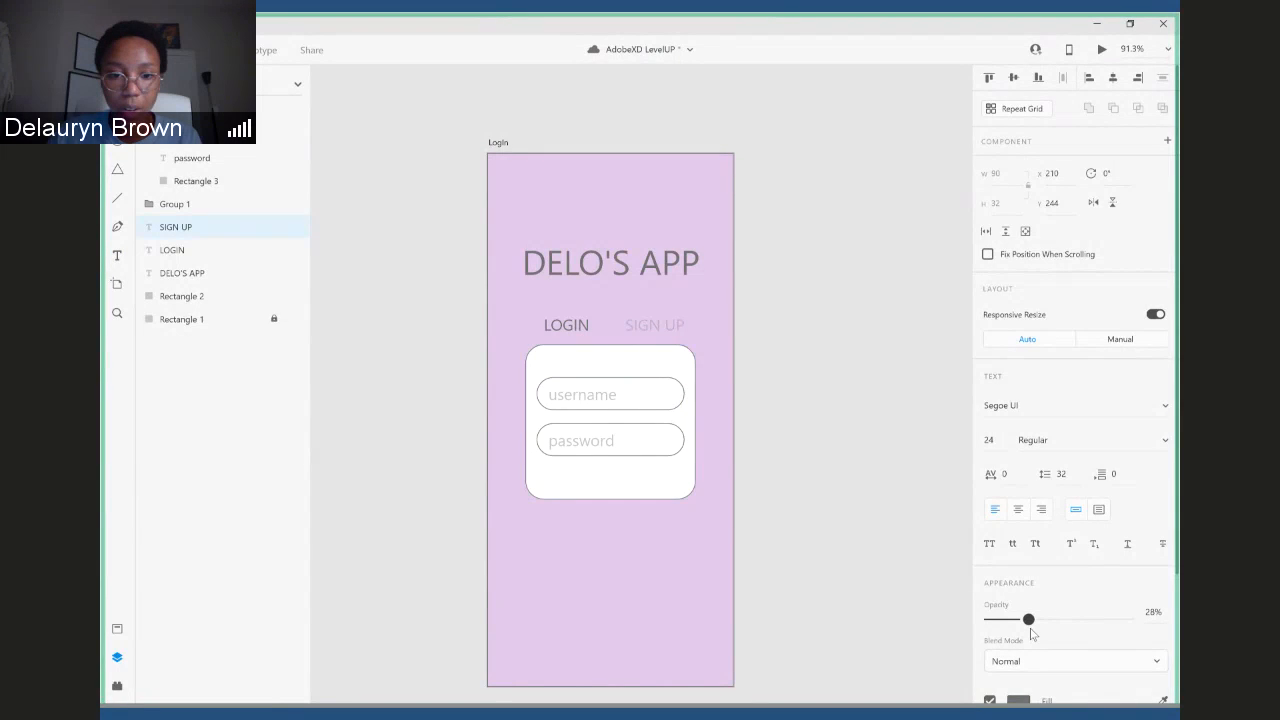
{"action": "left_click", "coordinate": [800, 402]}
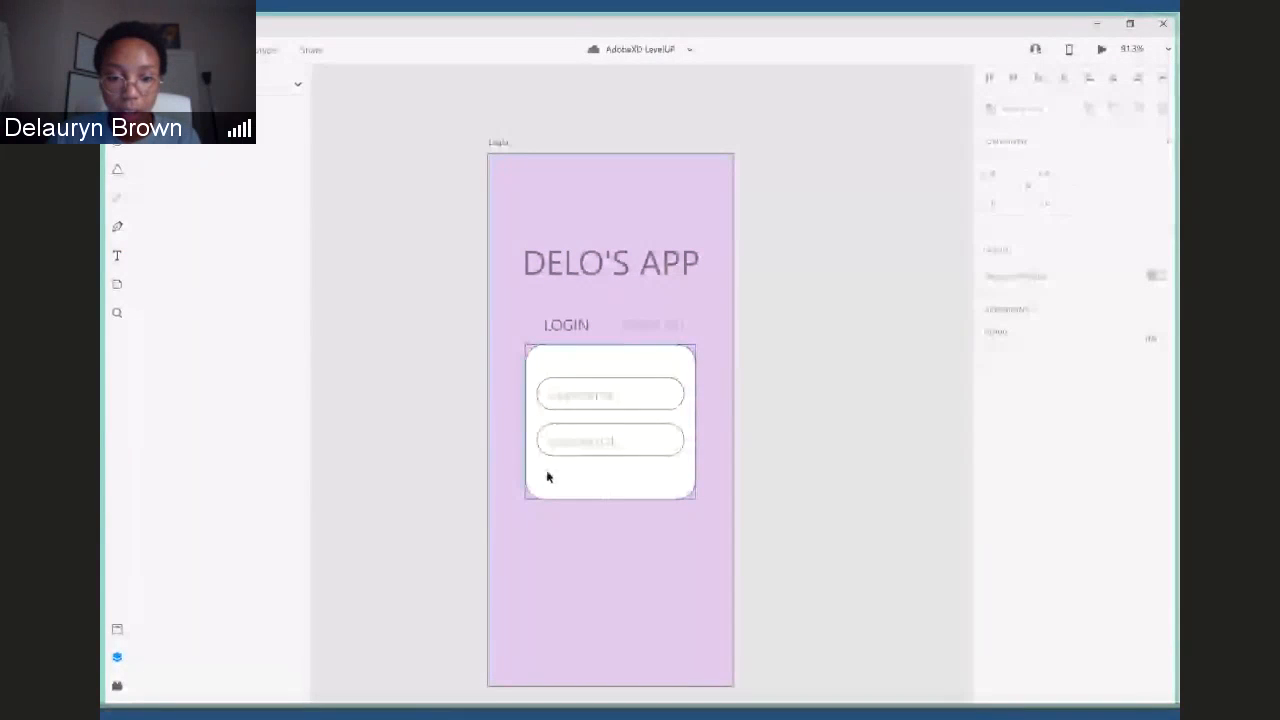
- Add the text "forgot password" below the password field and centre it horizontally on the artboard
{"action": "key", "text": "t"}
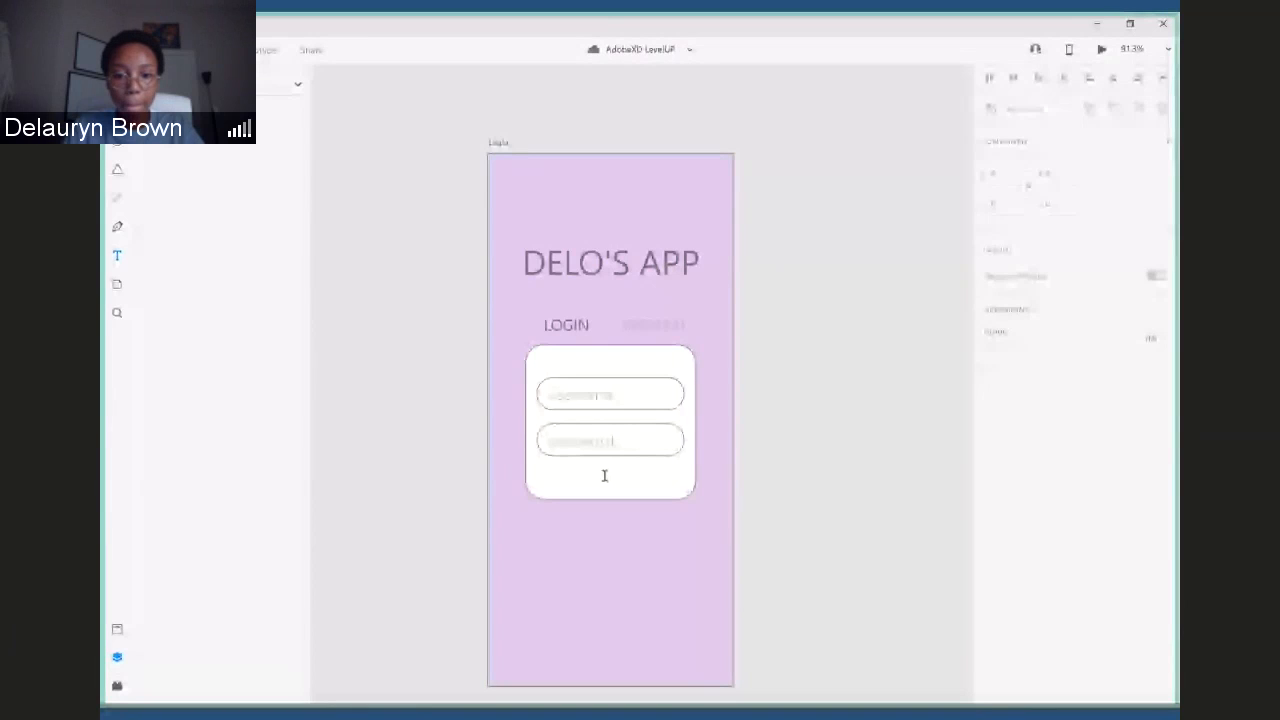
{"action": "left_click", "coordinate": [605, 476]}
{"action": "type", "text": "for"}
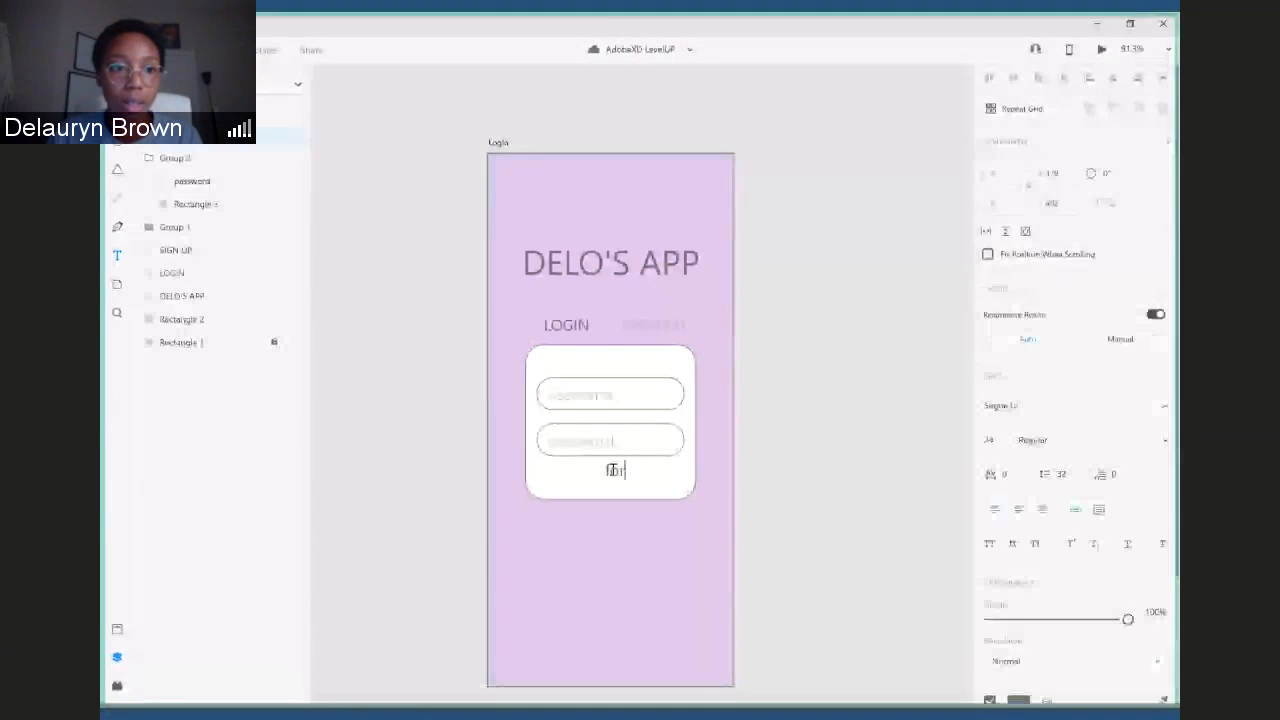
{"action": "type", "text": "got"}
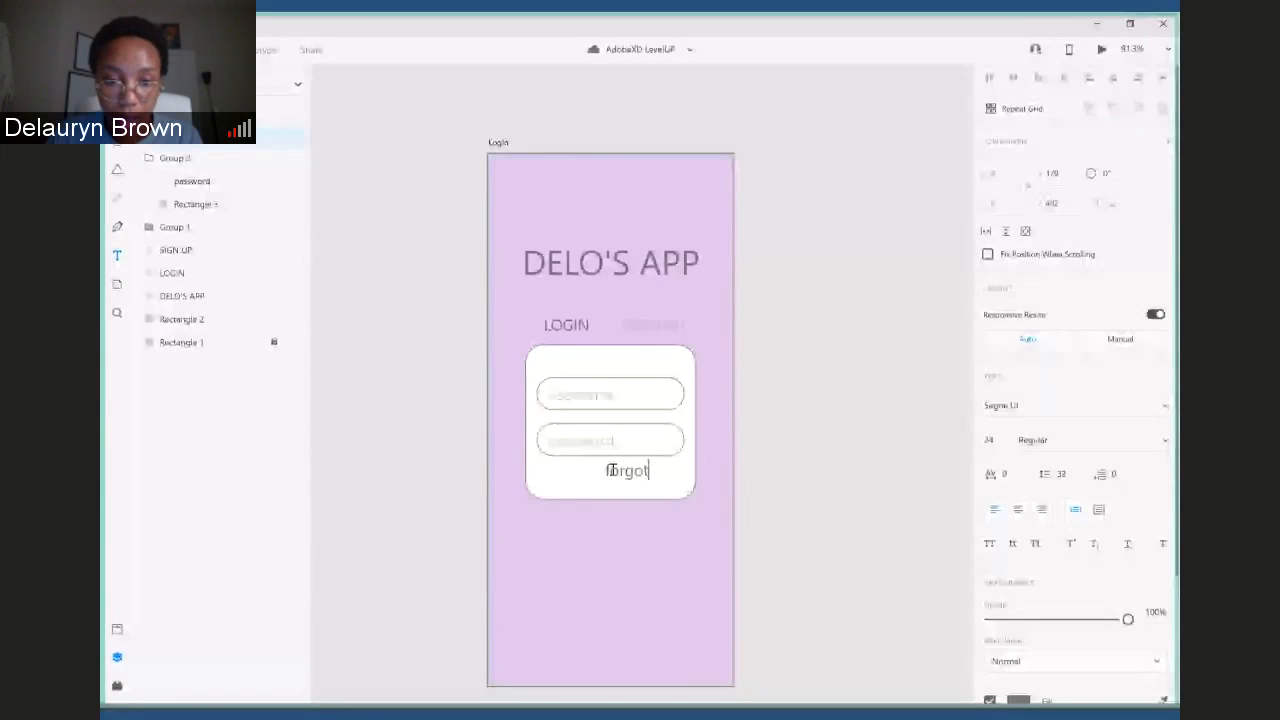
{"action": "type", "text": "password"}
{"action": "key", "text": "Escape"}
{"action": "left_click_drag", "start_coordinate": [663, 474], "coordinate": [612, 475]}
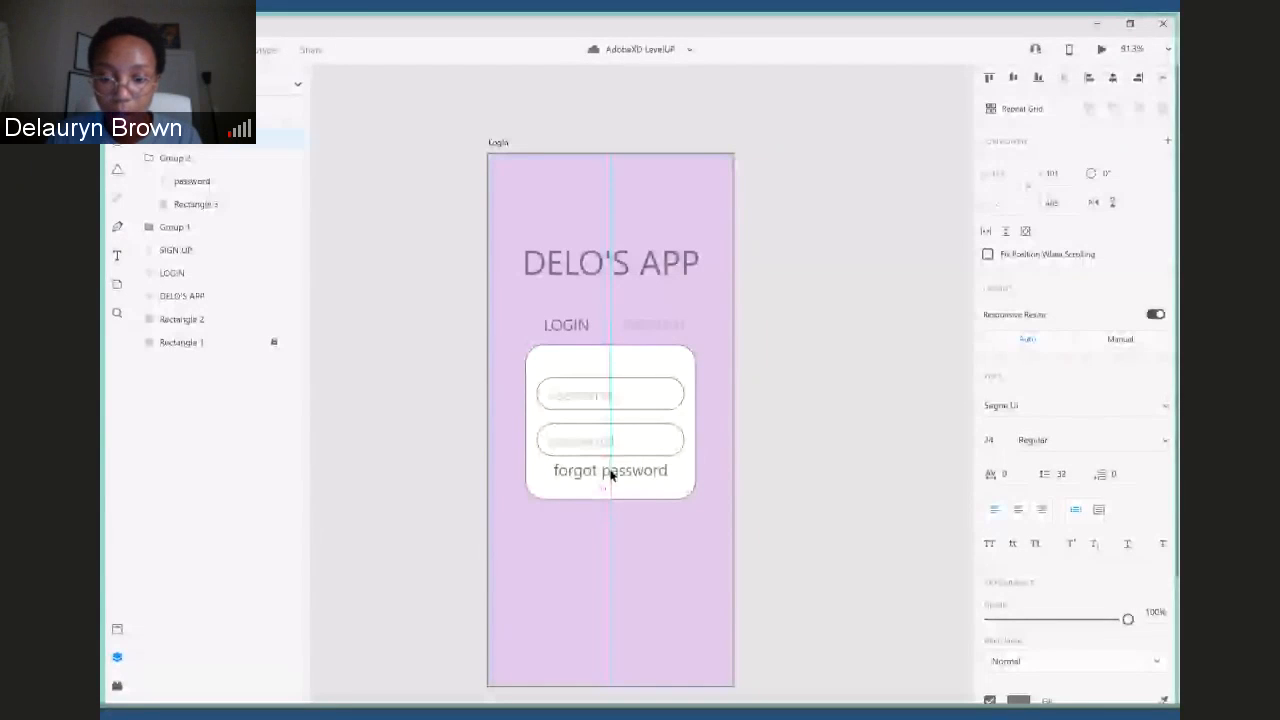
- Shrink the "forgot password" text to size 17 and give it a blue fill with 54% alpha
{"action": "left_click_drag", "start_coordinate": [611, 482], "coordinate": [612, 478]}
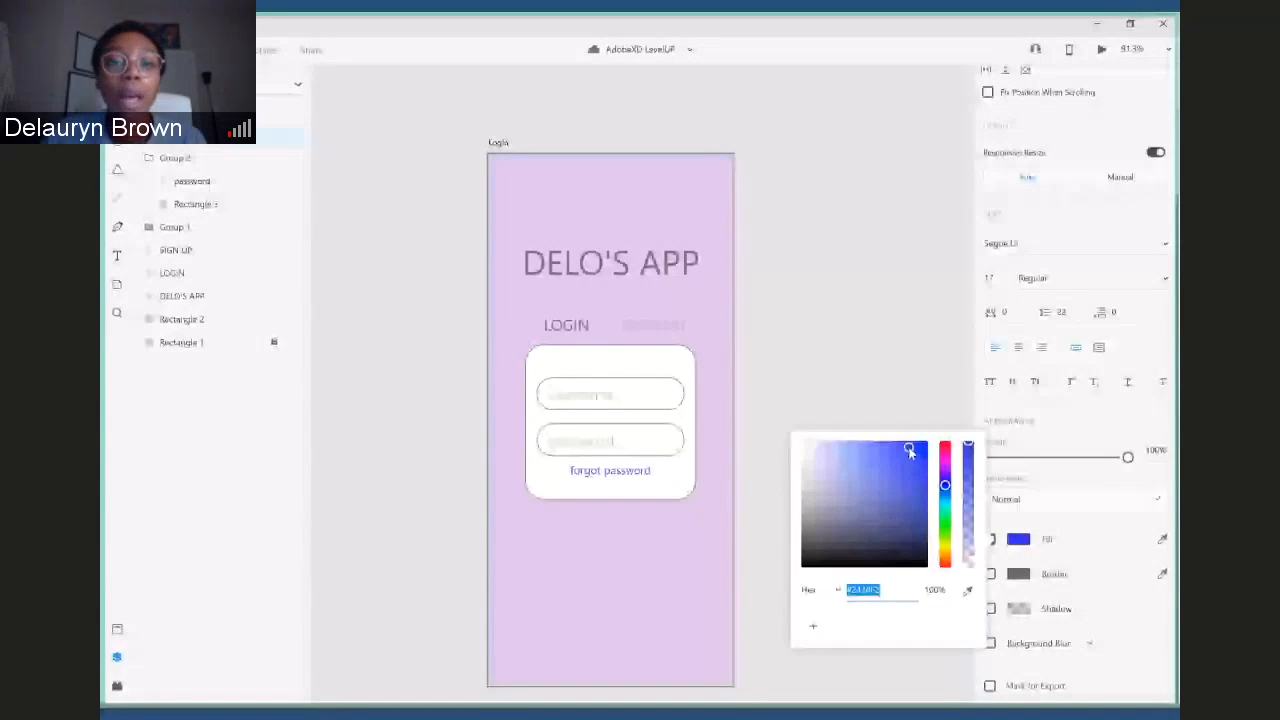
{"action": "left_click_drag", "start_coordinate": [909, 449], "coordinate": [908, 454]}
{"action": "left_click_drag", "start_coordinate": [968, 443], "coordinate": [968, 499]}
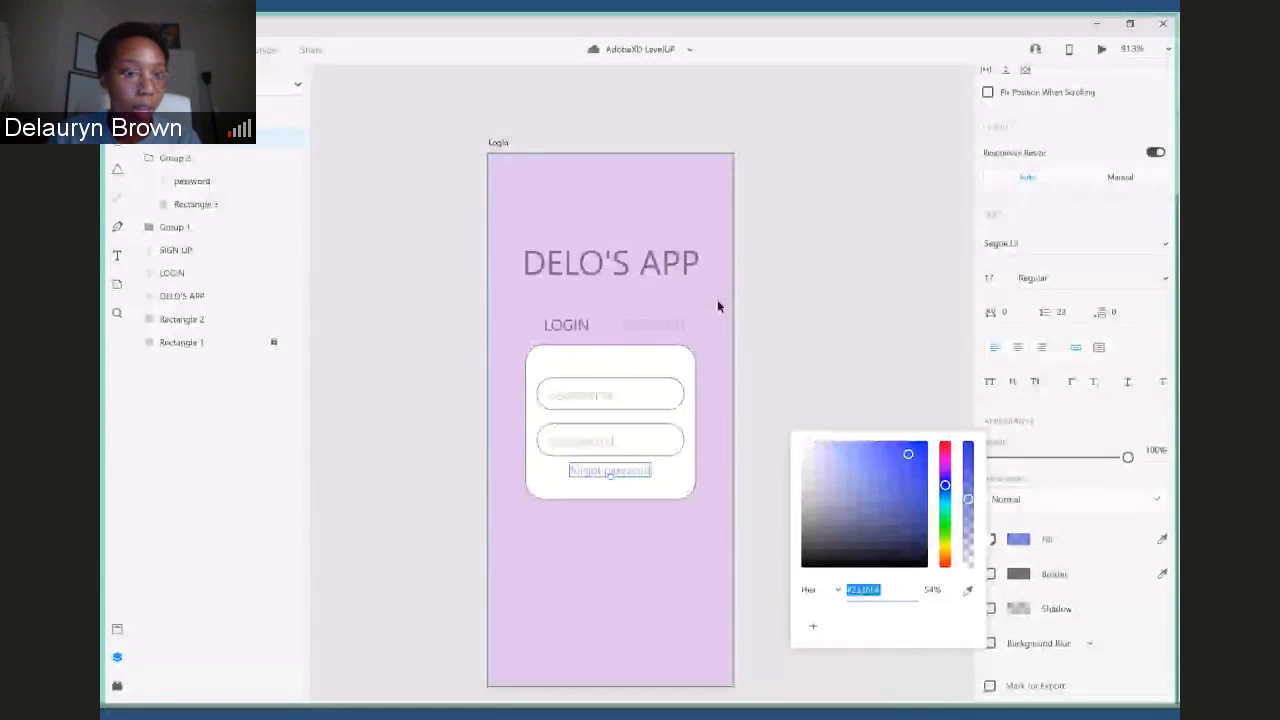
{"action": "left_click_drag", "start_coordinate": [616, 476], "coordinate": [615, 470]}
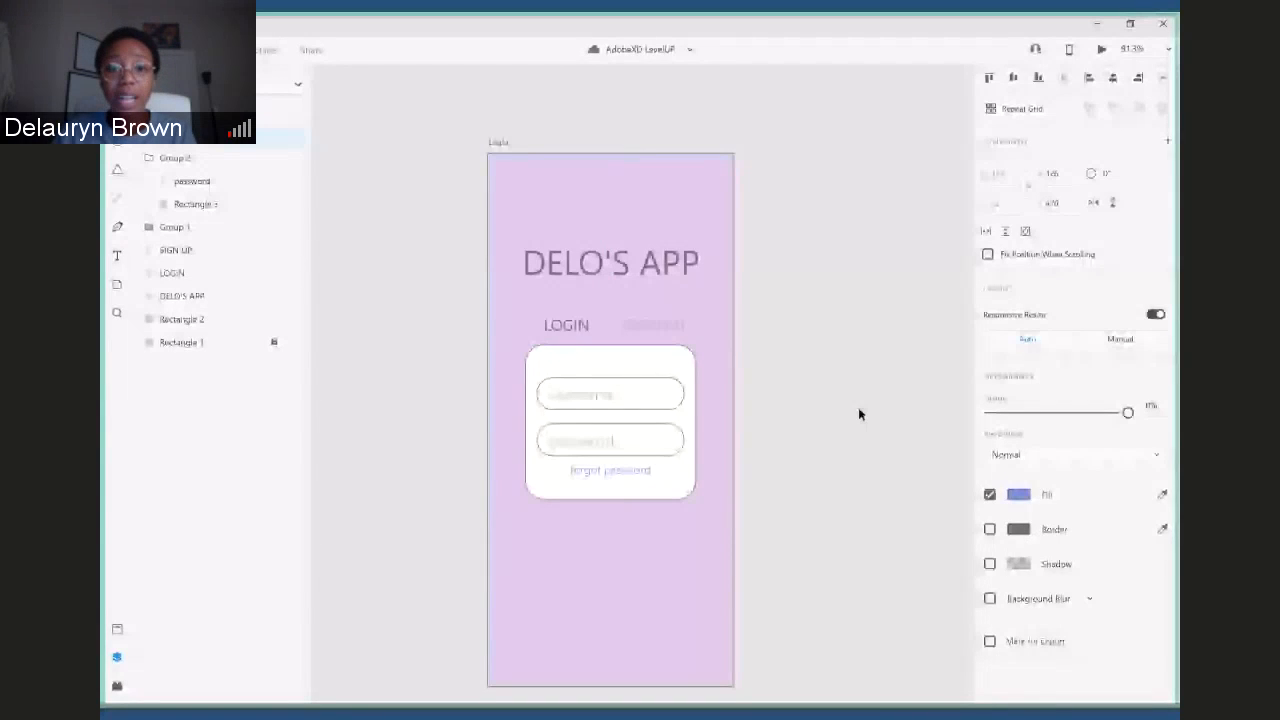
{"action": "left_click", "coordinate": [859, 409]}
- Duplicate the Login artboard
{"action": "scroll", "coordinate": [608, 168], "scroll_direction": "down", "scroll_amount": 1}
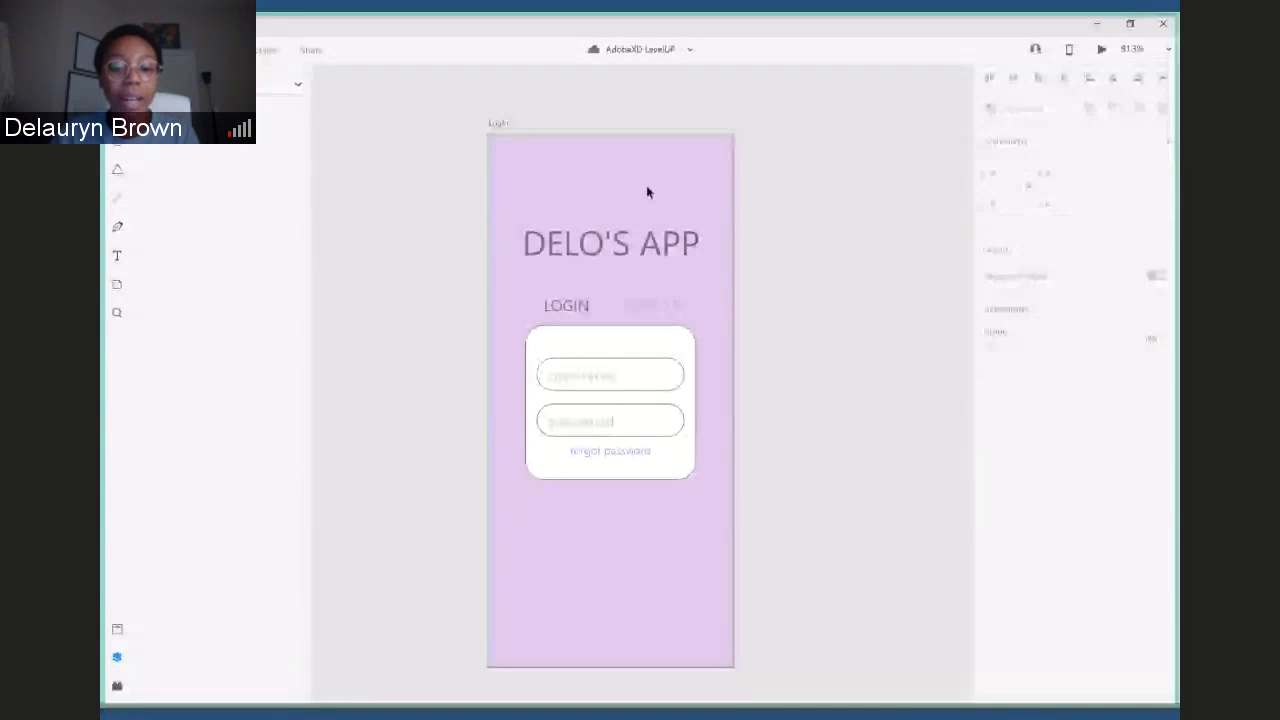
{"action": "left_click", "coordinate": [646, 192]}
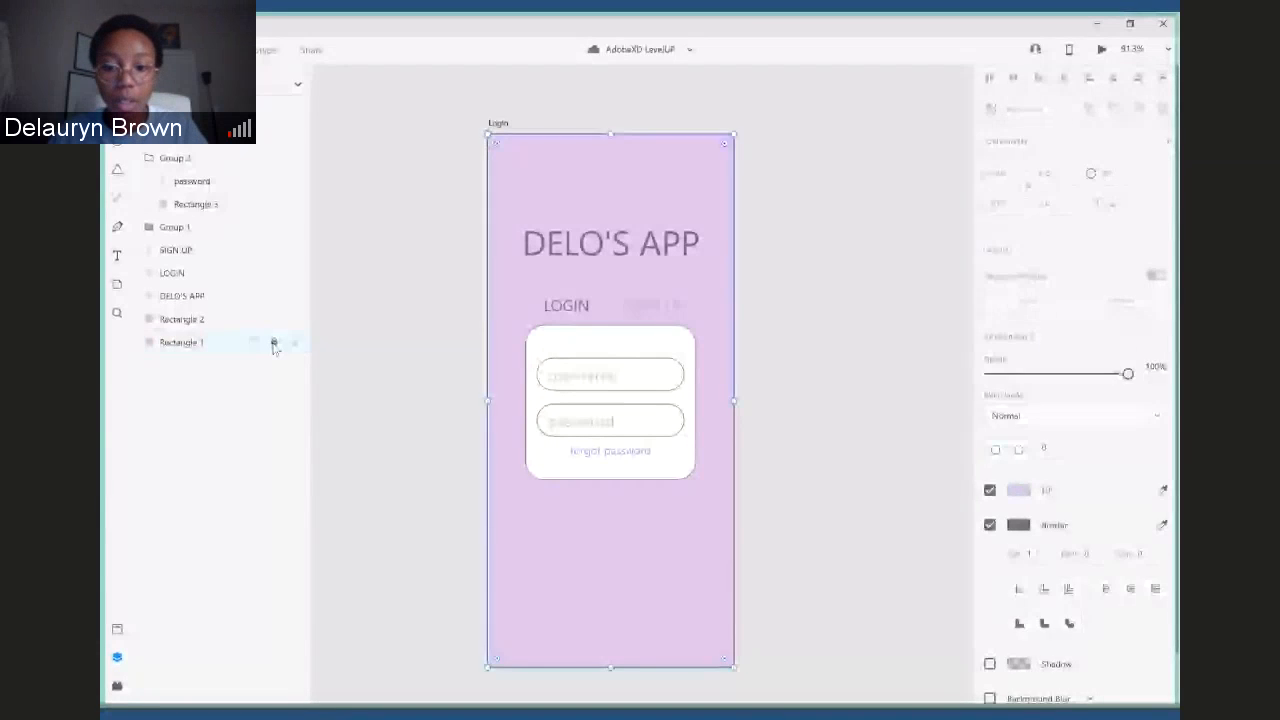
{"action": "left_click", "coordinate": [817, 271]}
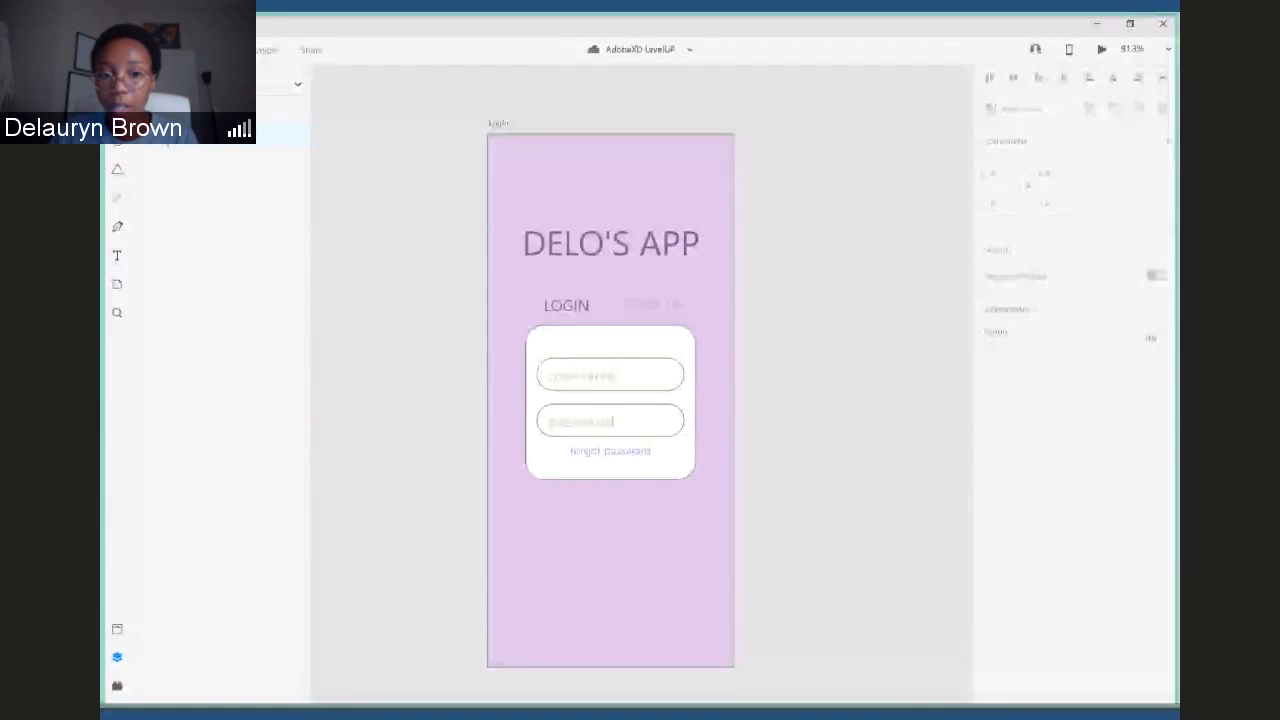
{"action": "left_click", "coordinate": [165, 137]}
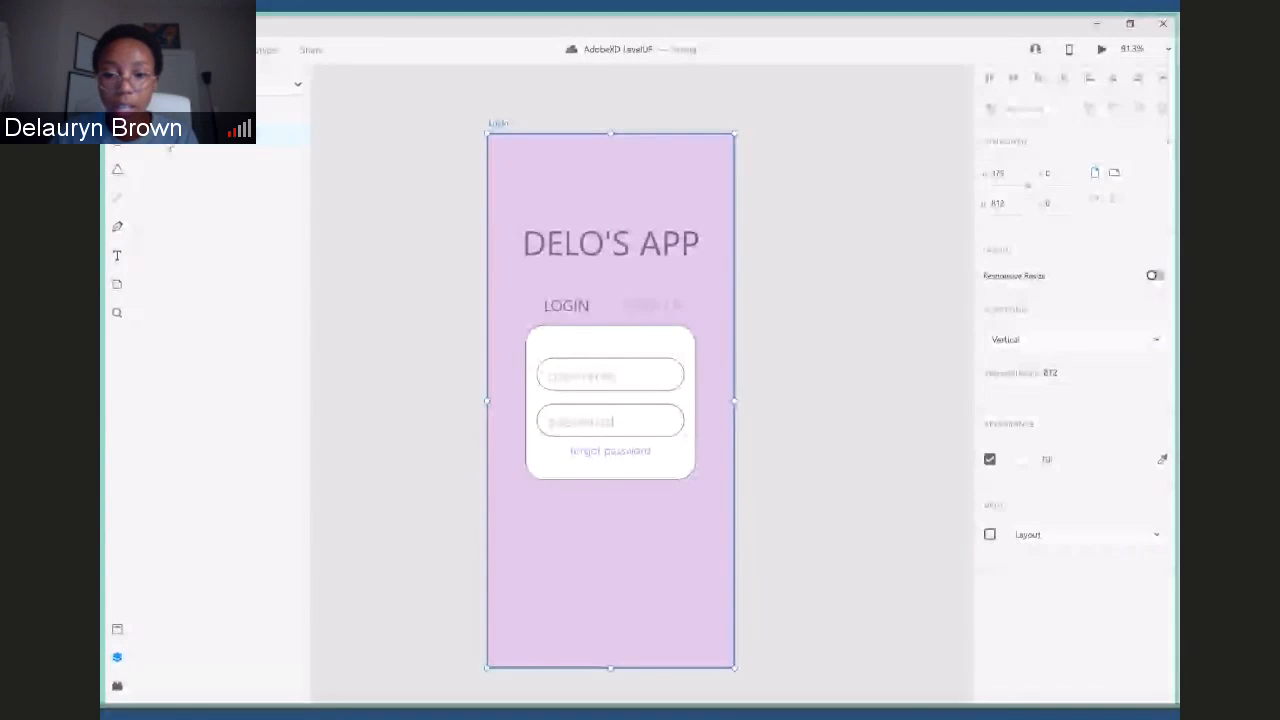
{"action": "right_click", "coordinate": [169, 146]}
{"action": "left_click", "coordinate": [205, 216]}
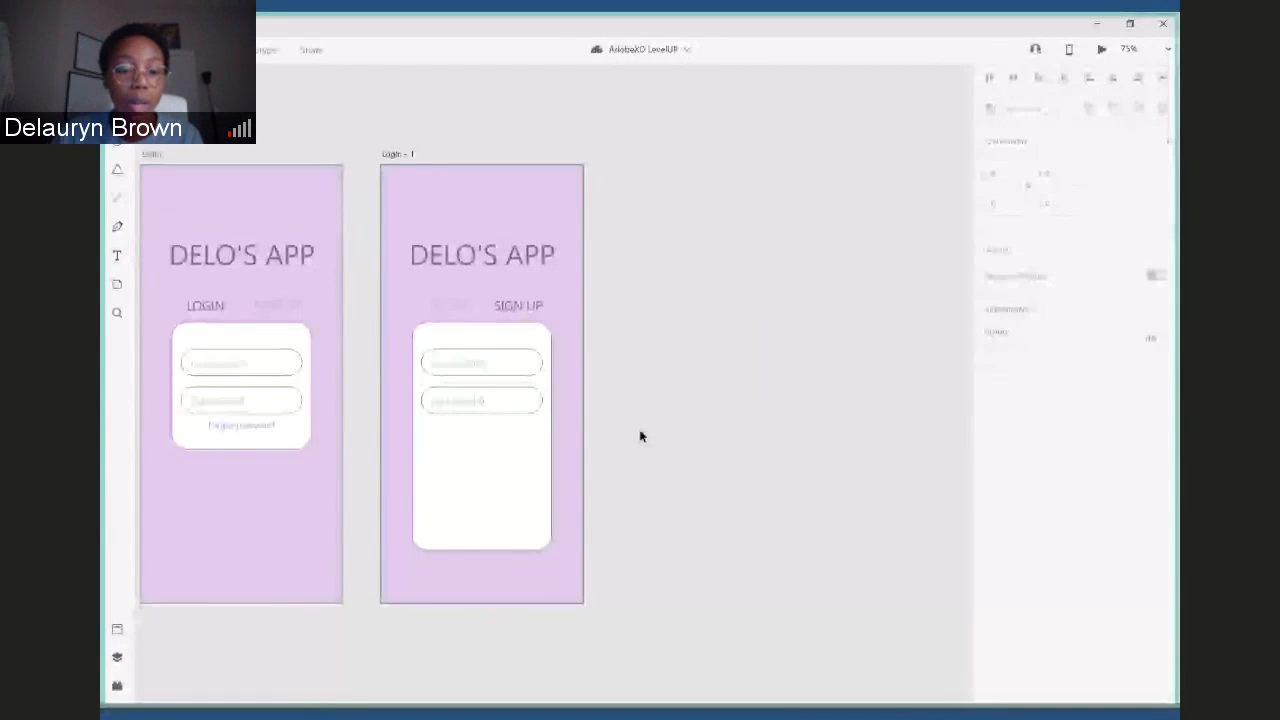
- Lock the white card, Rectangle 2, and the purple background, Rectangle 1, on the Login – 1 artboard
{"action": "left_click", "coordinate": [448, 339]}
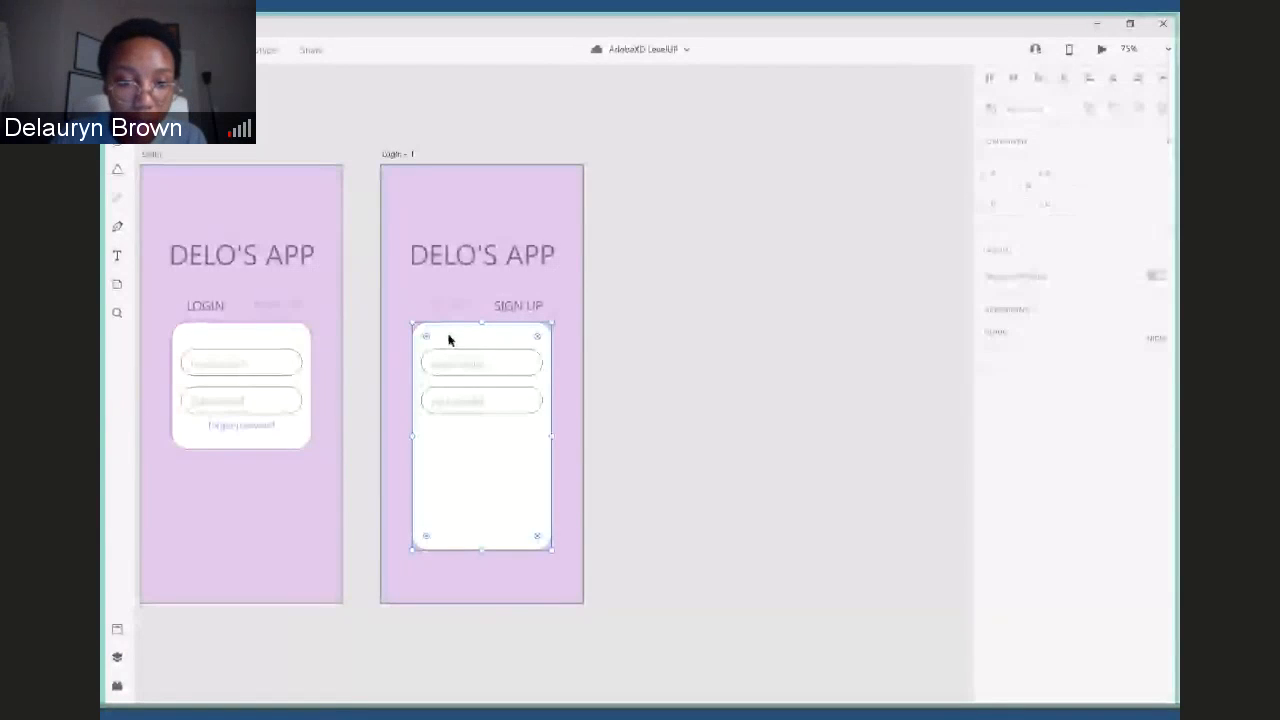
{"action": "key", "text": "ctrl+y"}
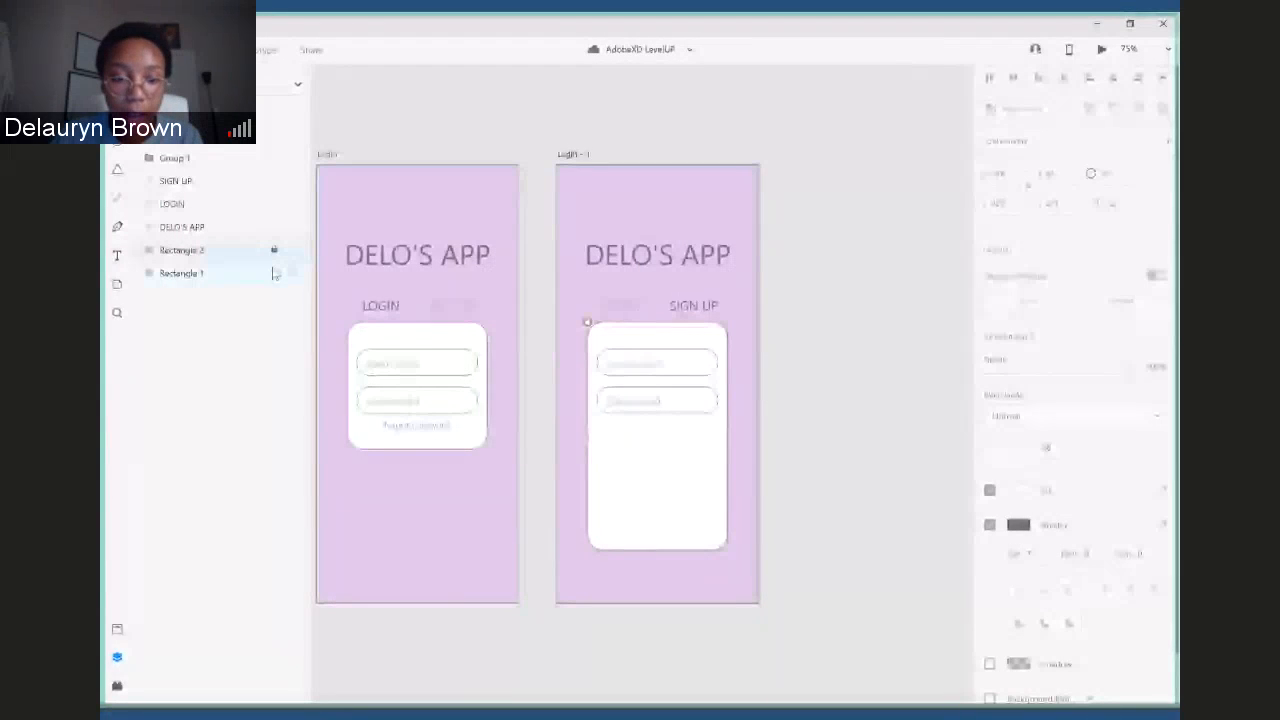
{"action": "key", "text": "ctrl+y"}
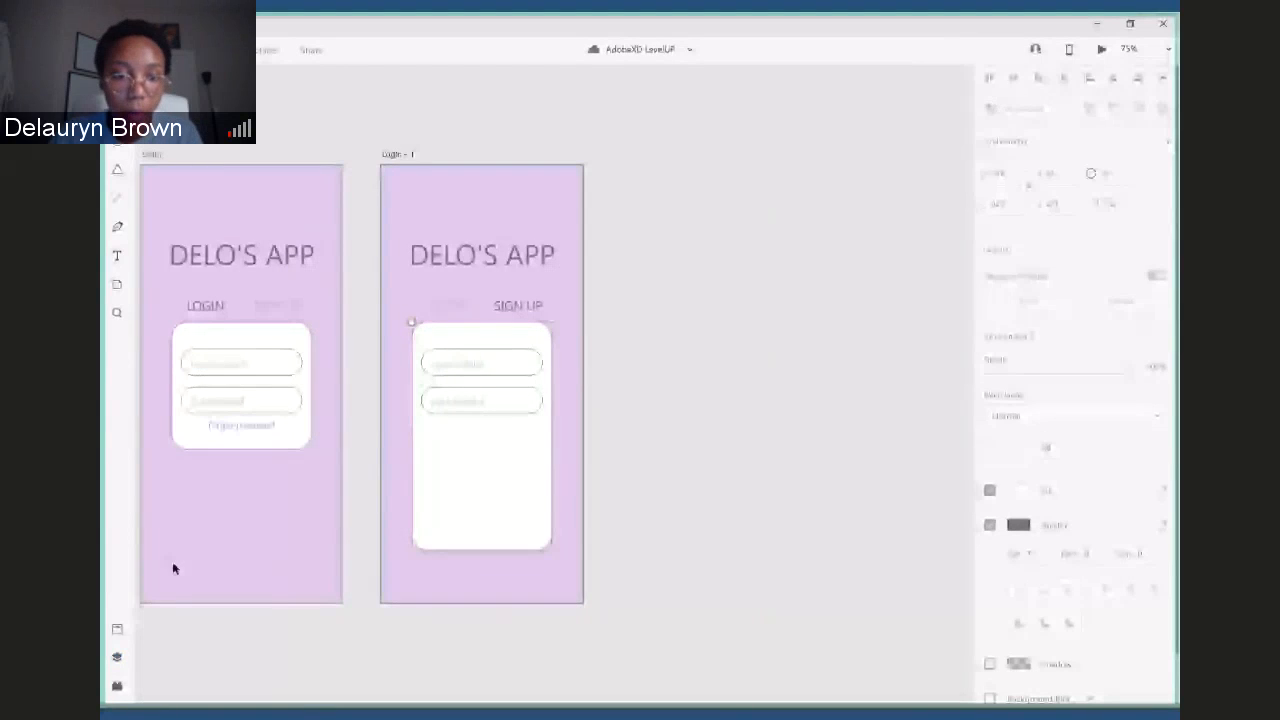
- Try to repeat the username field alone down the white card of the Login – 1 artboard as a grid of five fields
{"action": "left_click", "coordinate": [414, 344]}
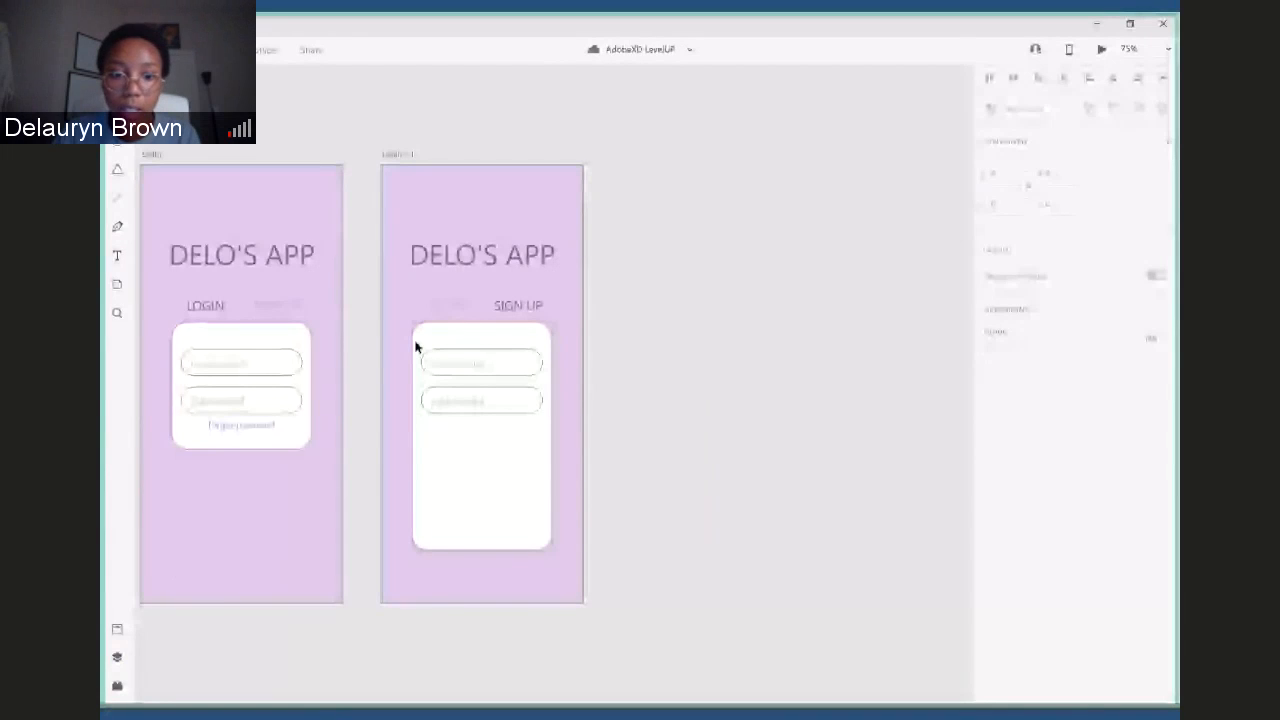
{"action": "left_click", "coordinate": [500, 363]}
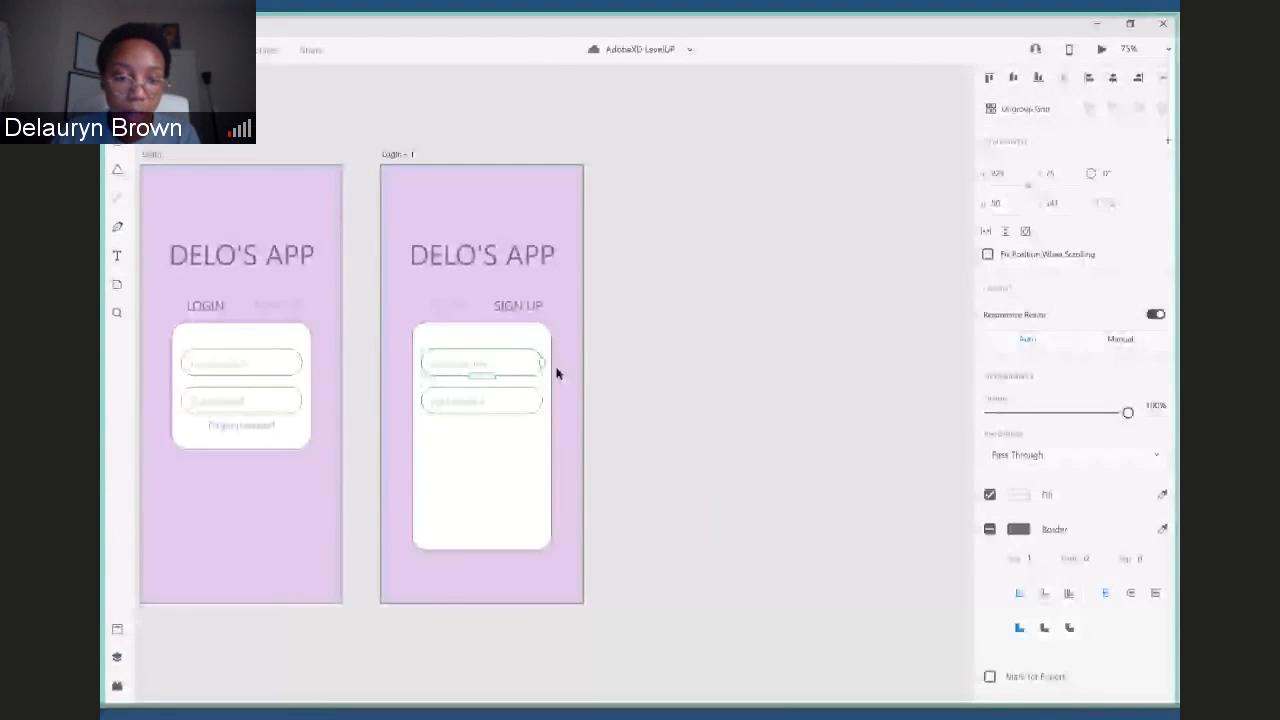
{"action": "left_click_drag", "start_coordinate": [481, 414], "coordinate": [481, 534]}
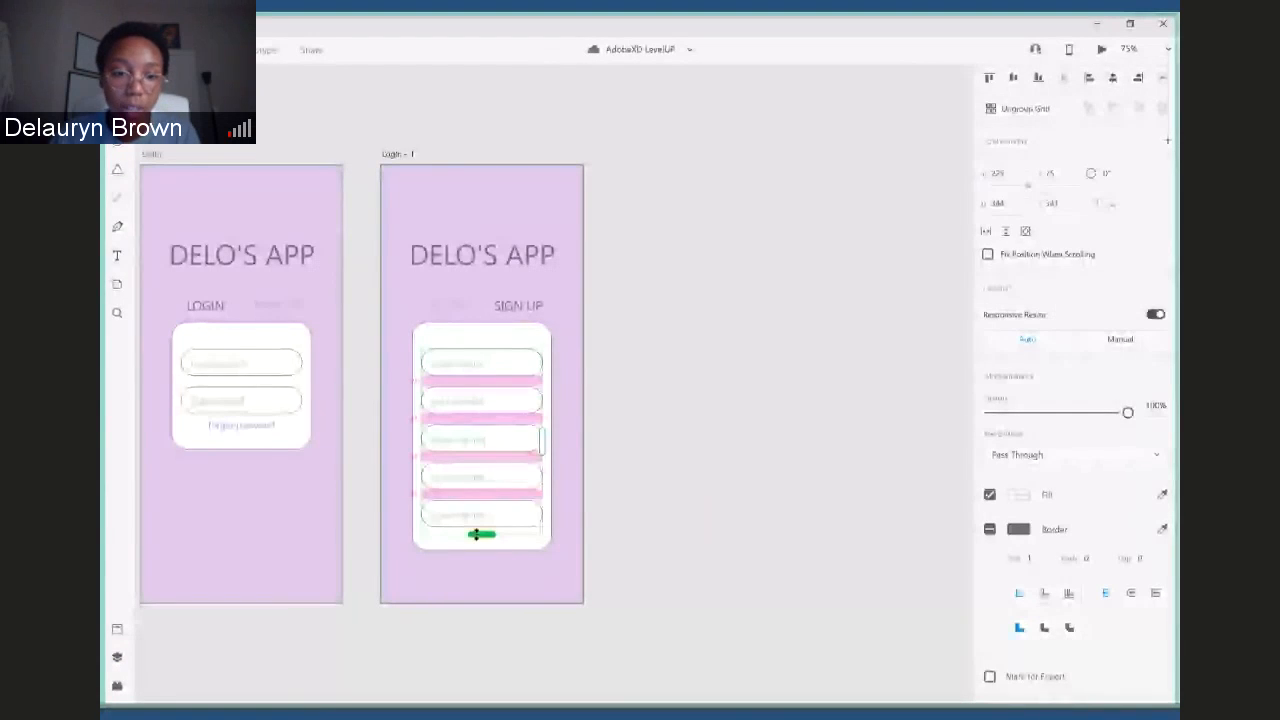
{"action": "key", "text": "ctrl+z"}
{"action": "key", "text": "ctrl+z"}
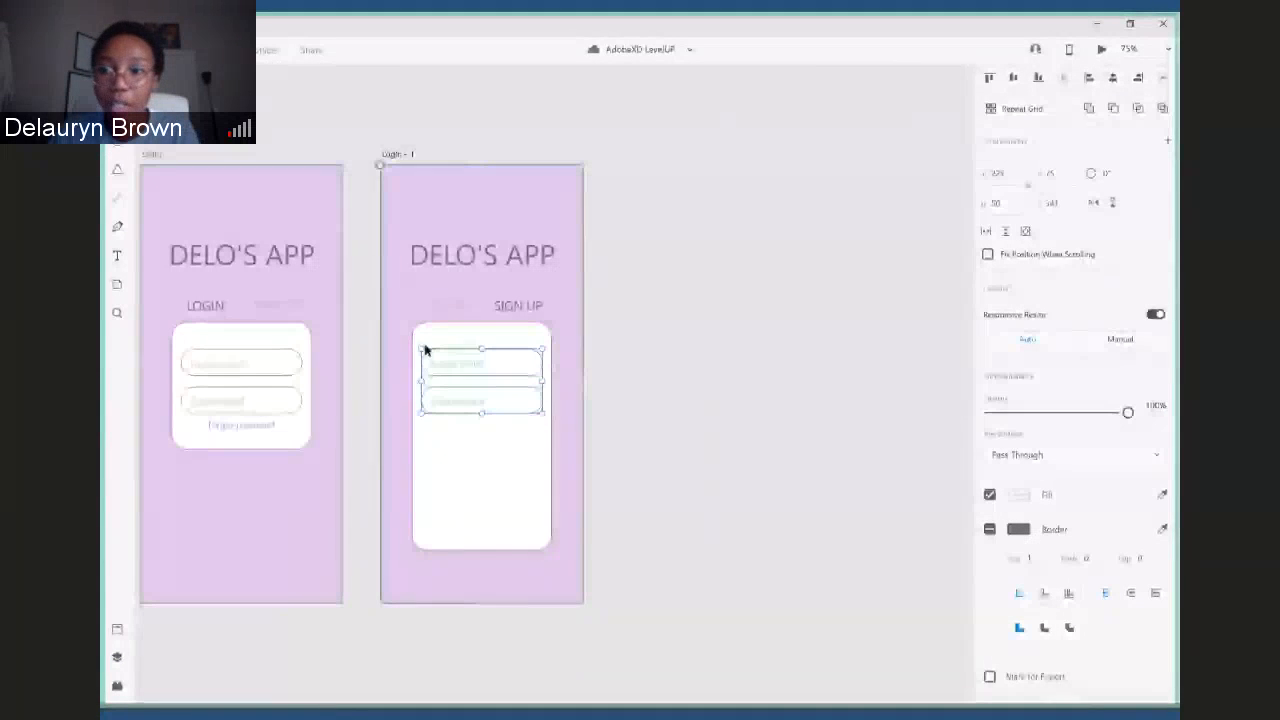
- Turn the username and password fields on Login – 1 together into a repeat grid about 402 high holding six fields
{"action": "left_click", "coordinate": [1008, 117]}
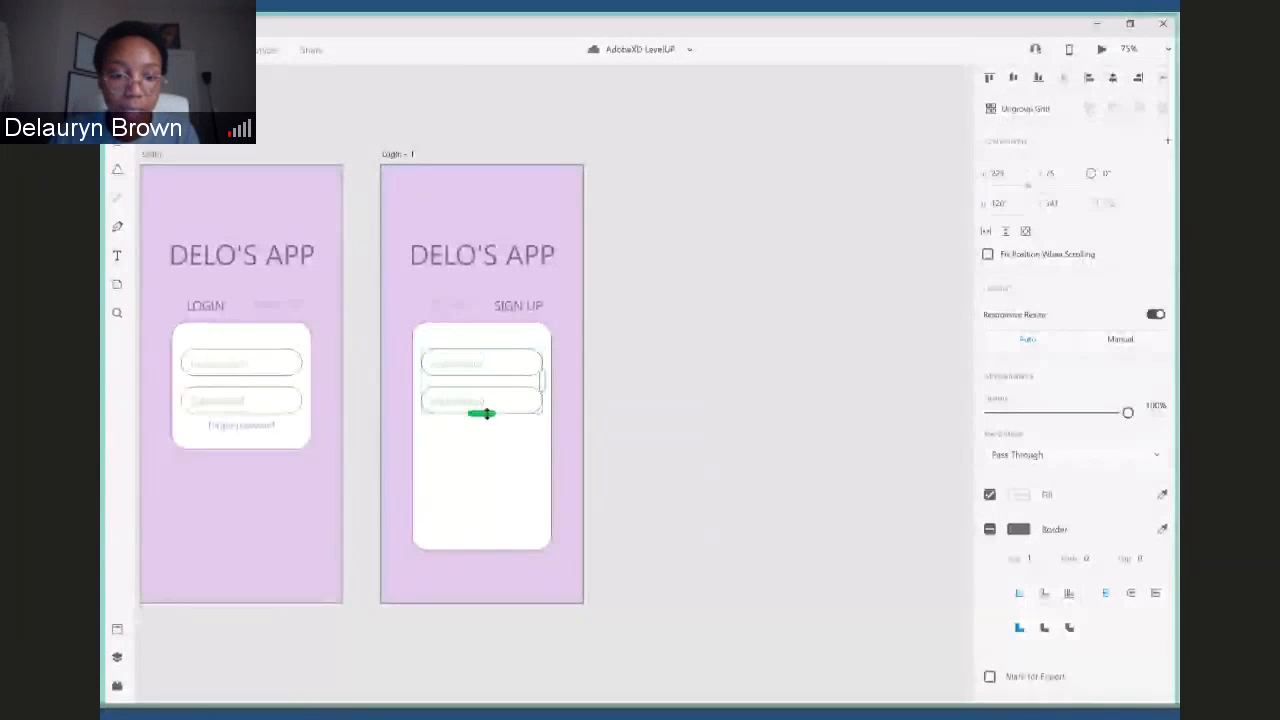
{"action": "left_click_drag", "start_coordinate": [480, 411], "coordinate": [478, 526]}
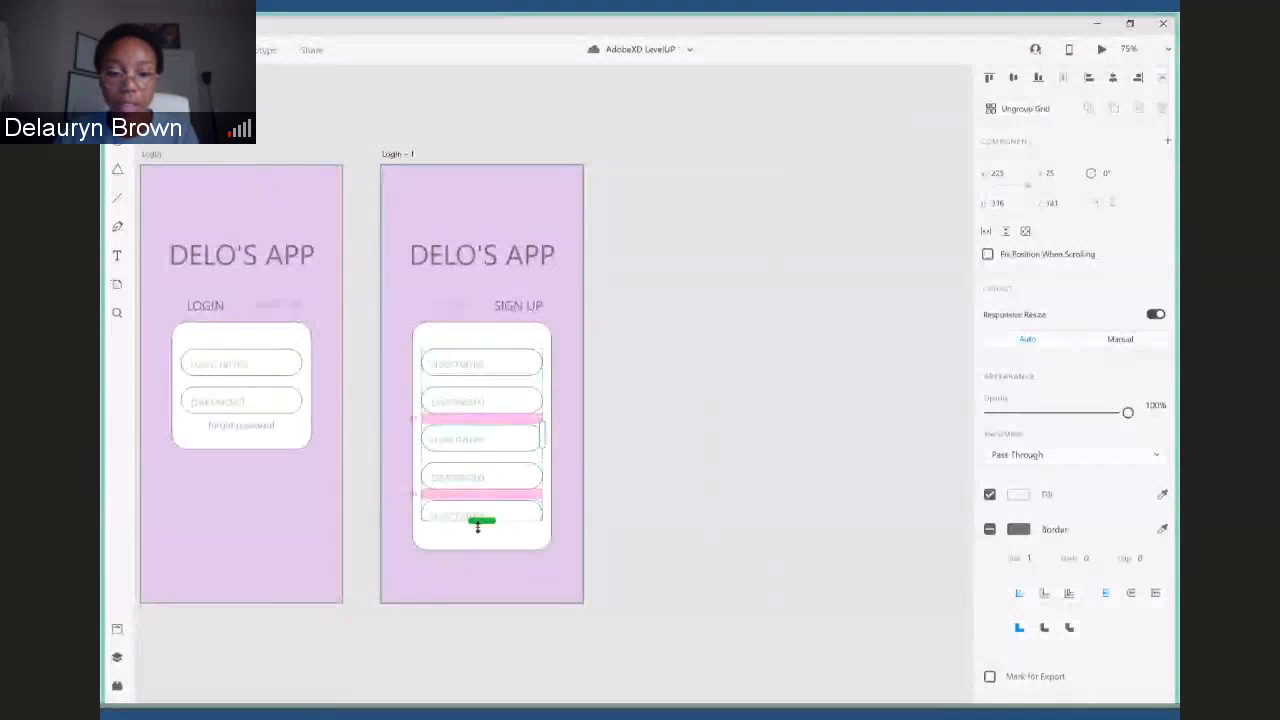
{"action": "left_click_drag", "start_coordinate": [478, 527], "coordinate": [480, 566]}
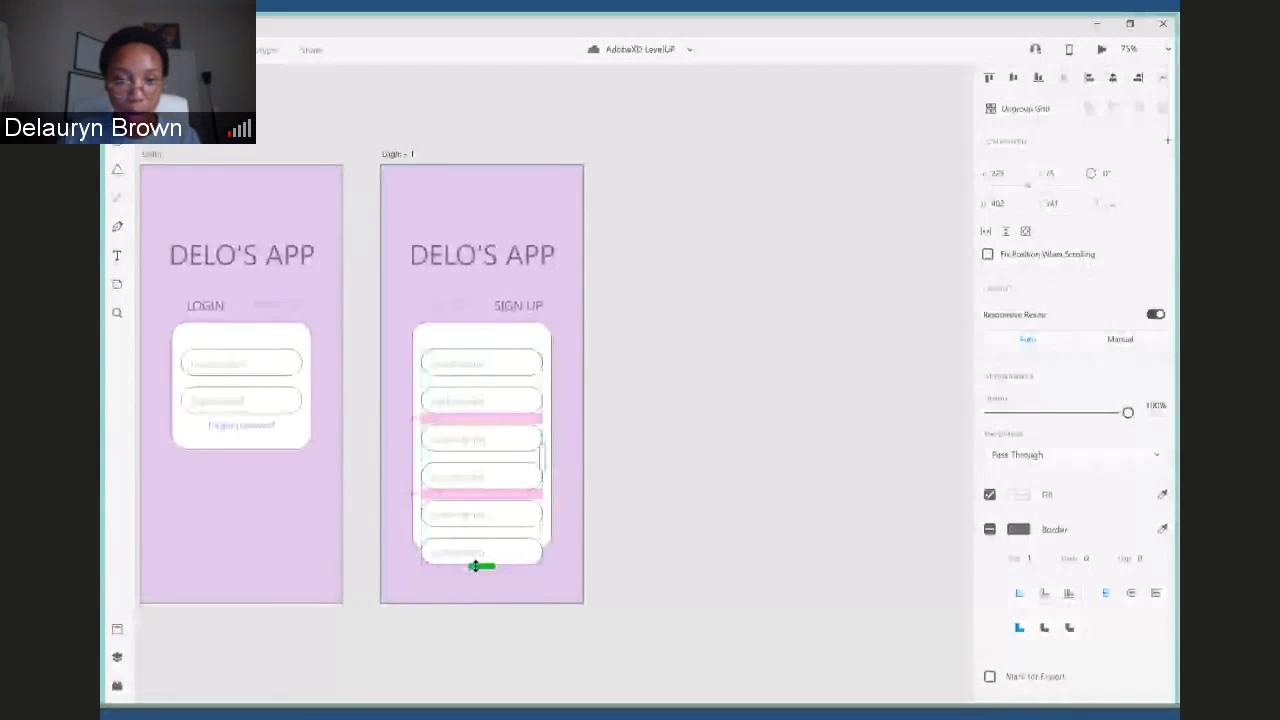
- Try to shorten the repeat grid on Login – 1 to five fields and ungroup it, undoing back to the single username field
{"action": "left_click_drag", "start_coordinate": [478, 566], "coordinate": [481, 534]}
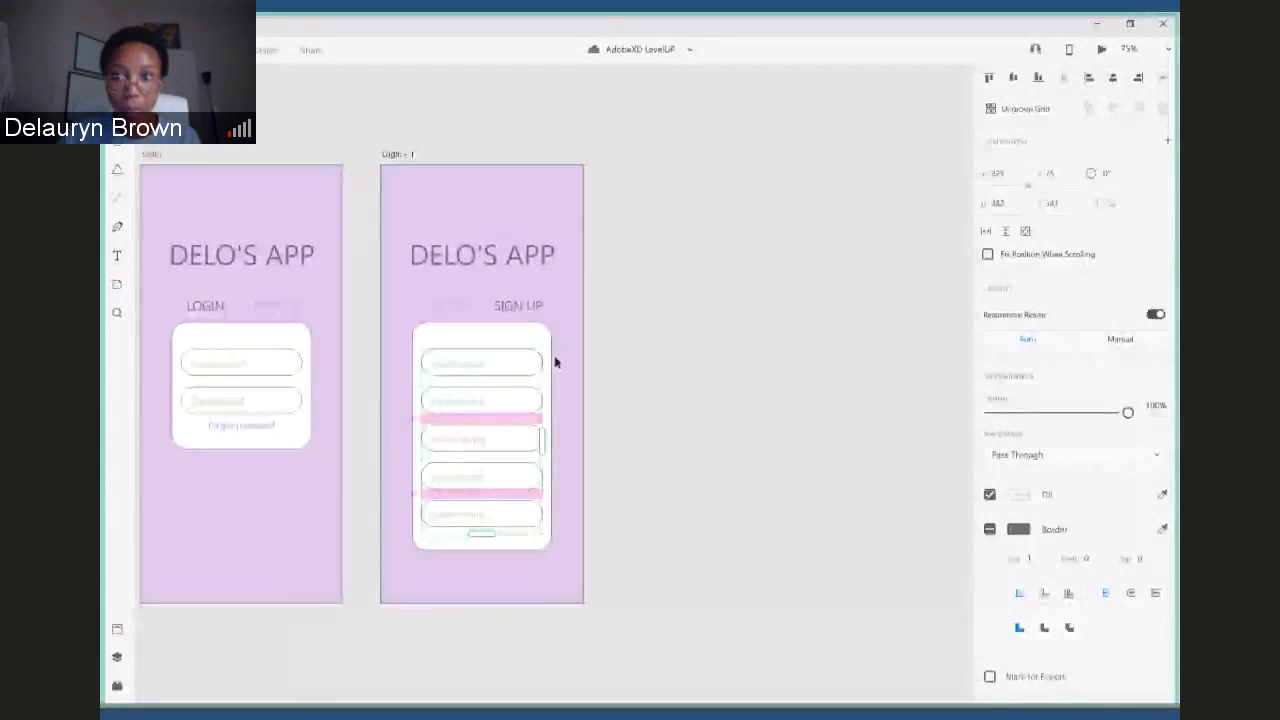
{"action": "left_click", "coordinate": [1004, 112]}
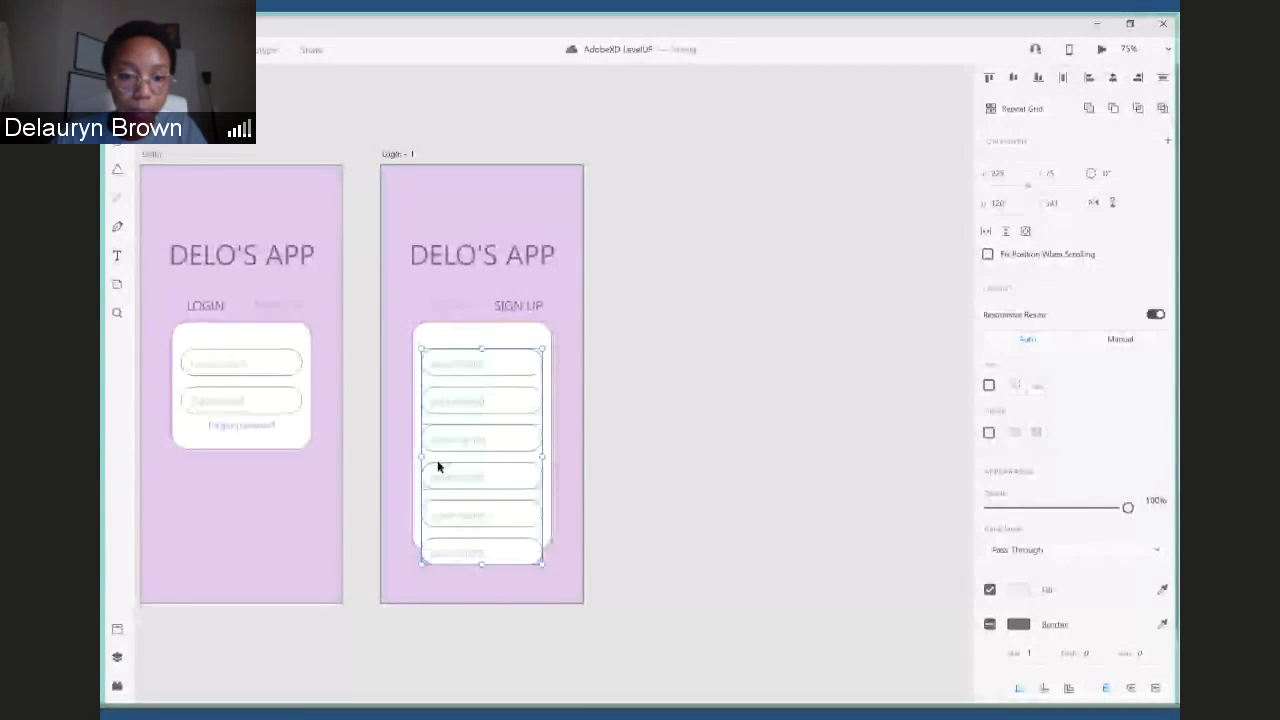
{"action": "key", "text": "ctrl+z"}
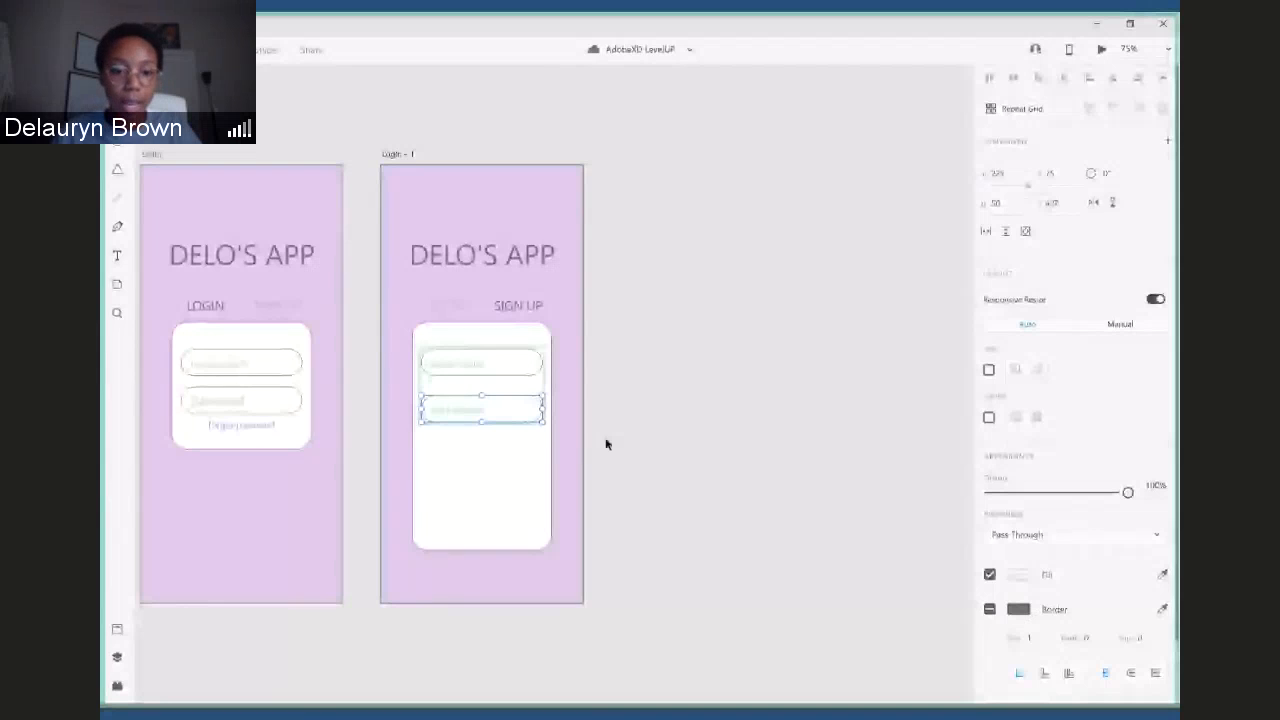
{"action": "key", "text": "ctrl+z"}
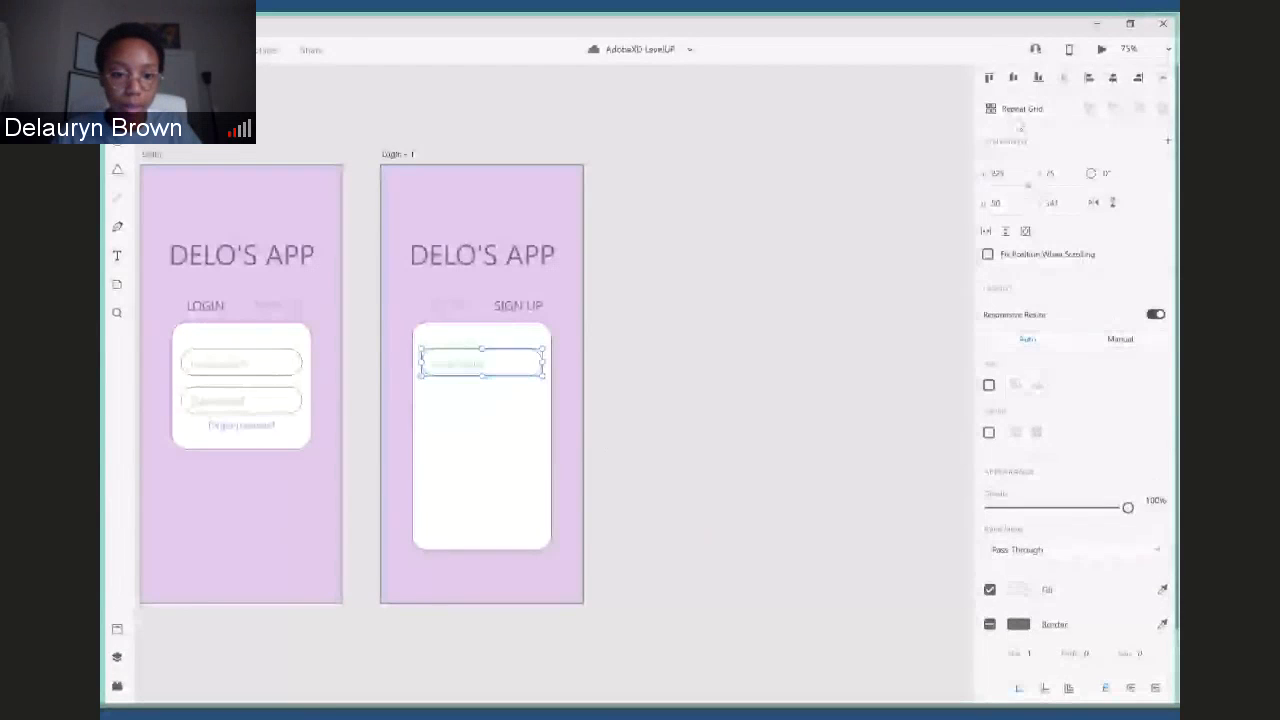
- Repeat the single username field down the white card of the Login – 1 artboard as a grid of five fields
{"action": "left_click", "coordinate": [1020, 109]}
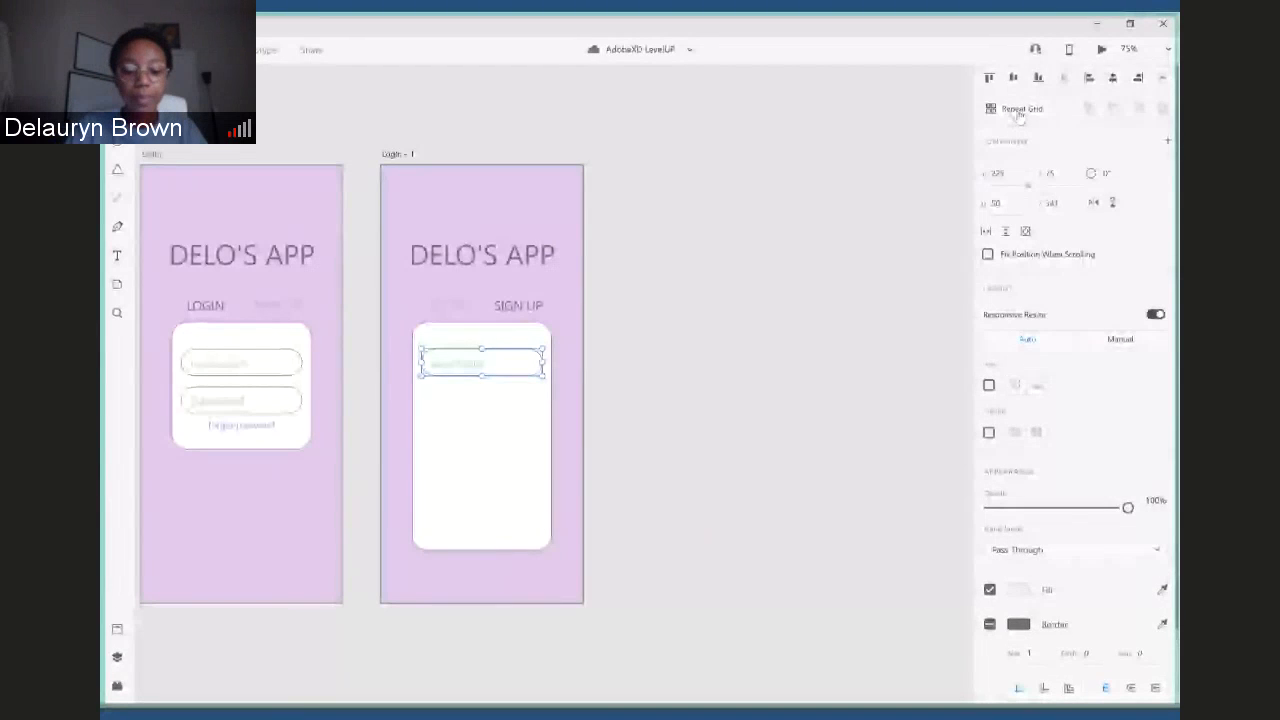
{"action": "left_click_drag", "start_coordinate": [481, 376], "coordinate": [481, 538]}
{"action": "left_click", "coordinate": [651, 457]}
{"action": "left_click", "coordinate": [463, 366]}
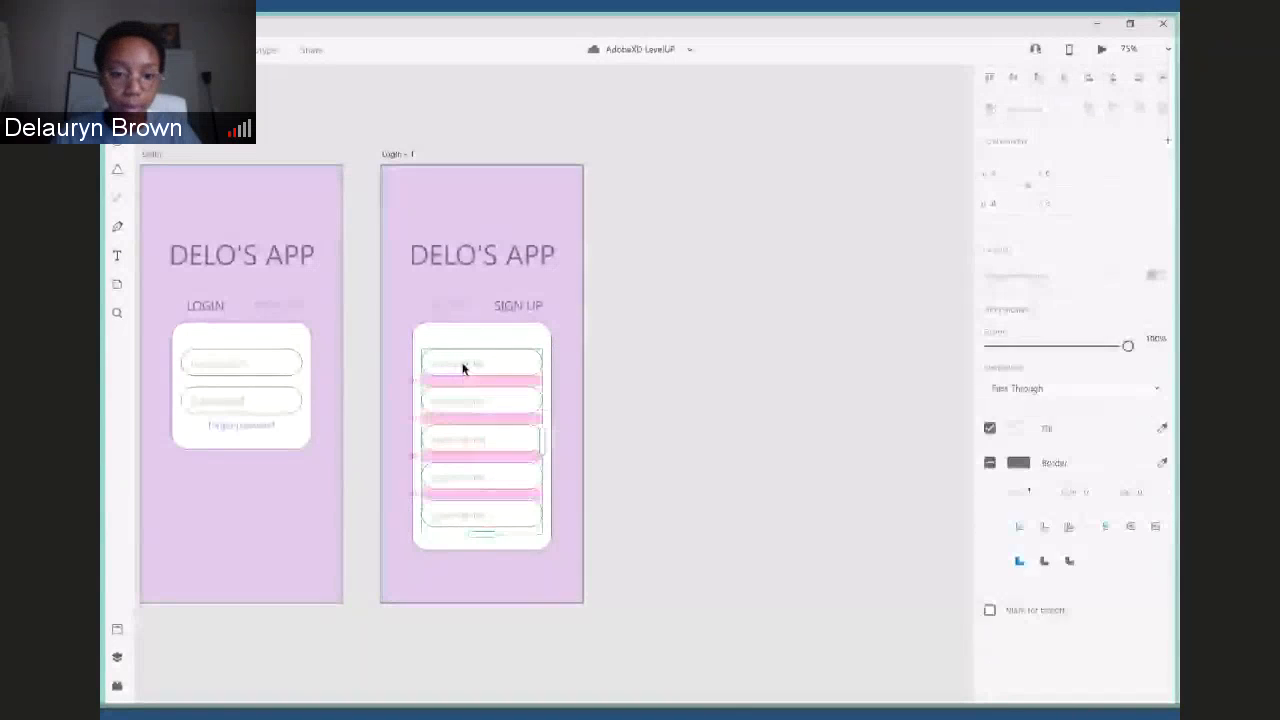
- Label the five repeated fields first name, last name, email, username and password, and ungroup the grid into separate fields
{"action": "double_click", "coordinate": [466, 367]}
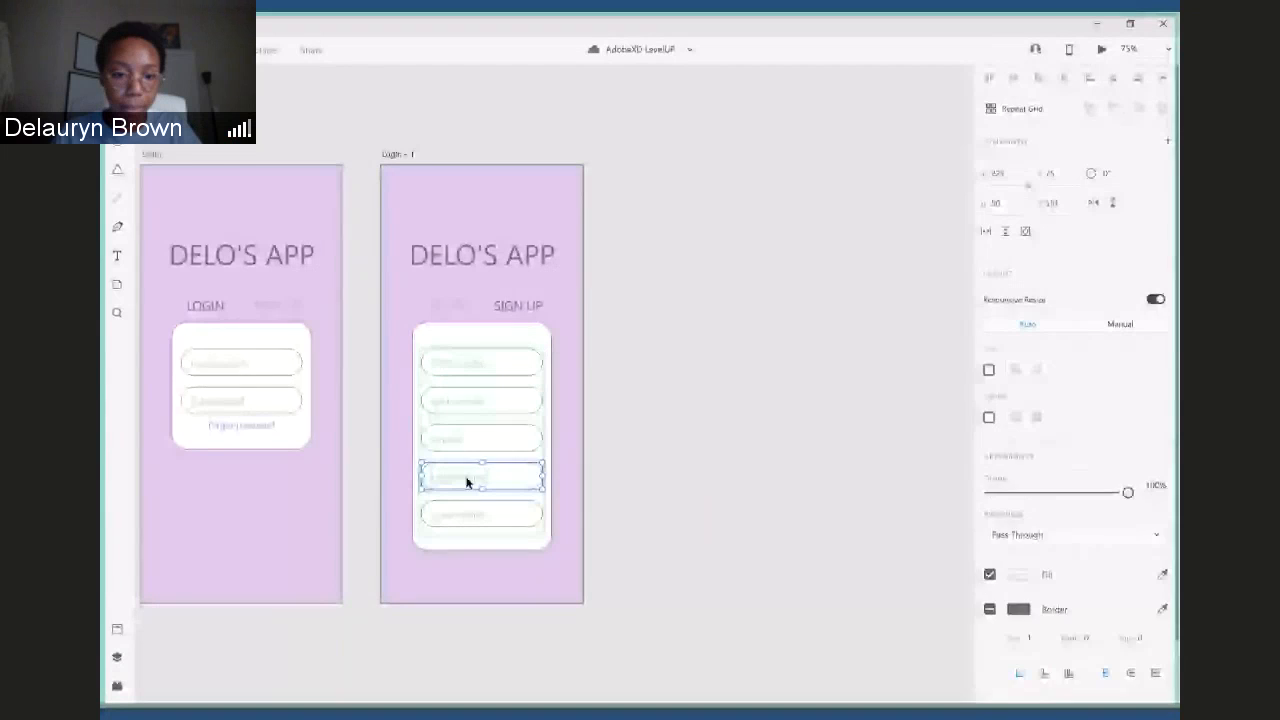
{"action": "double_click", "coordinate": [467, 482]}
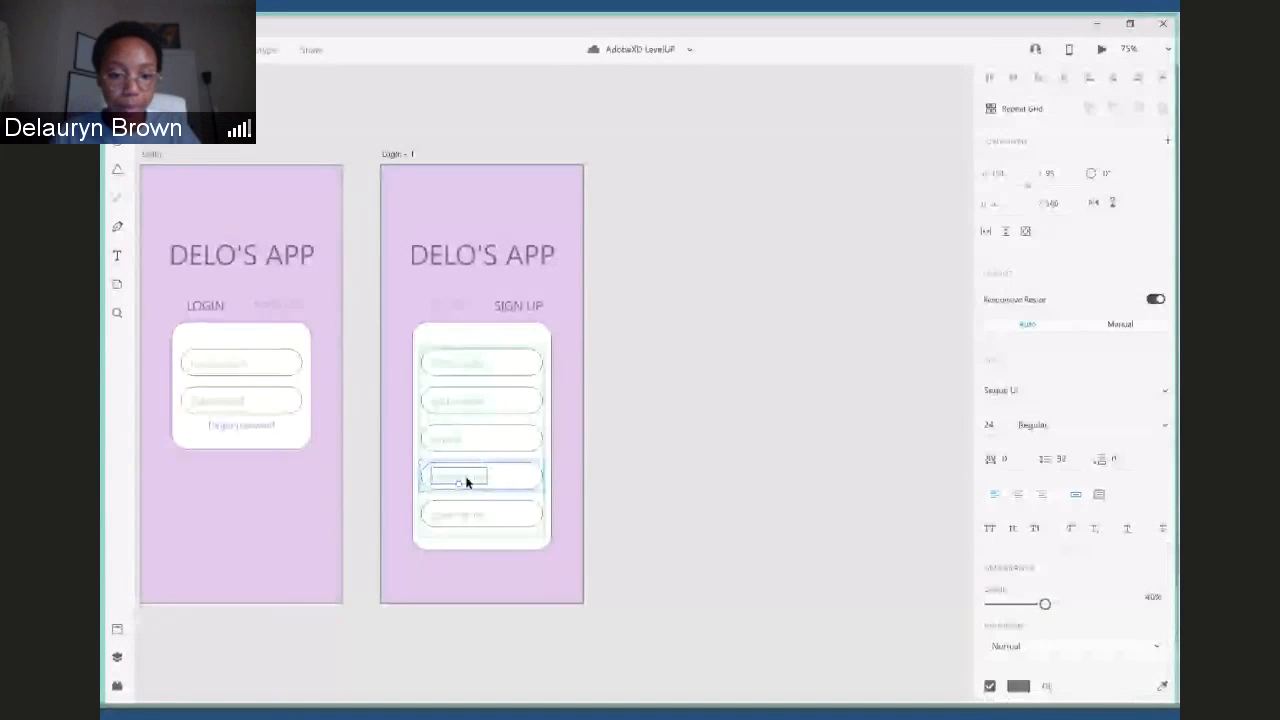
{"action": "double_click", "coordinate": [466, 480]}
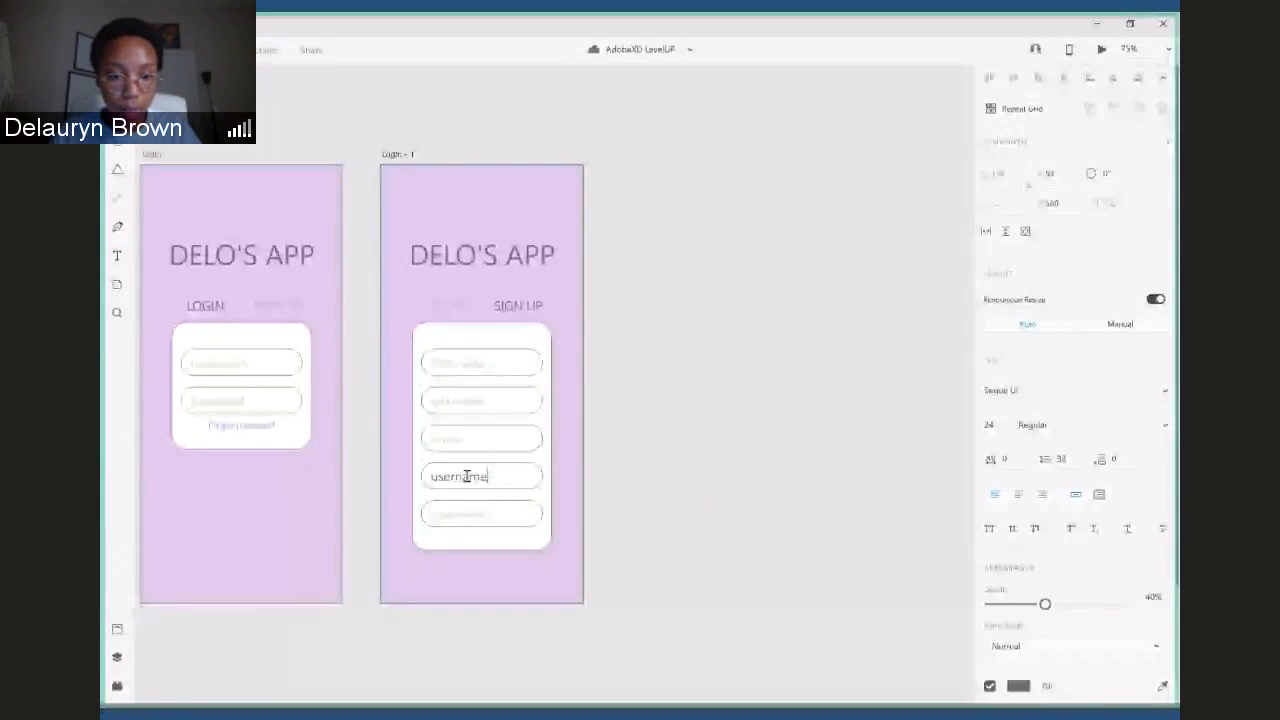
{"action": "key", "text": "Escape"}
{"action": "key", "text": "a"}
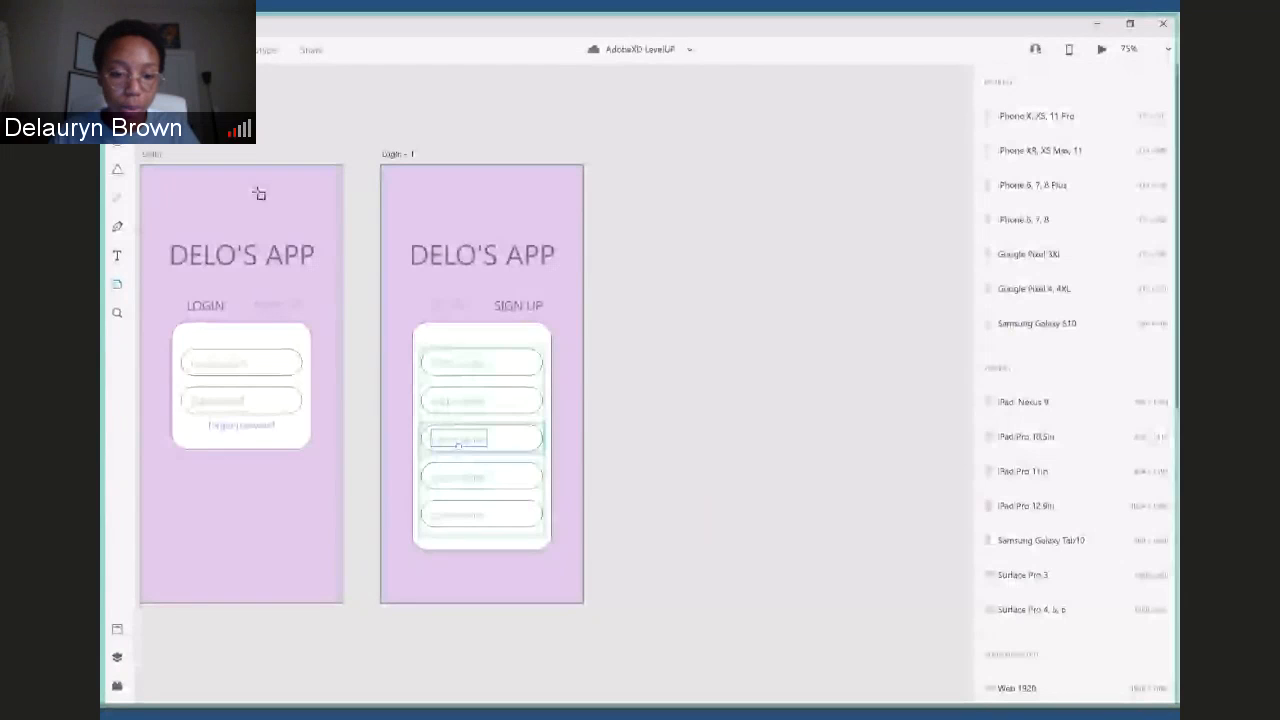
{"action": "left_click", "coordinate": [477, 517]}
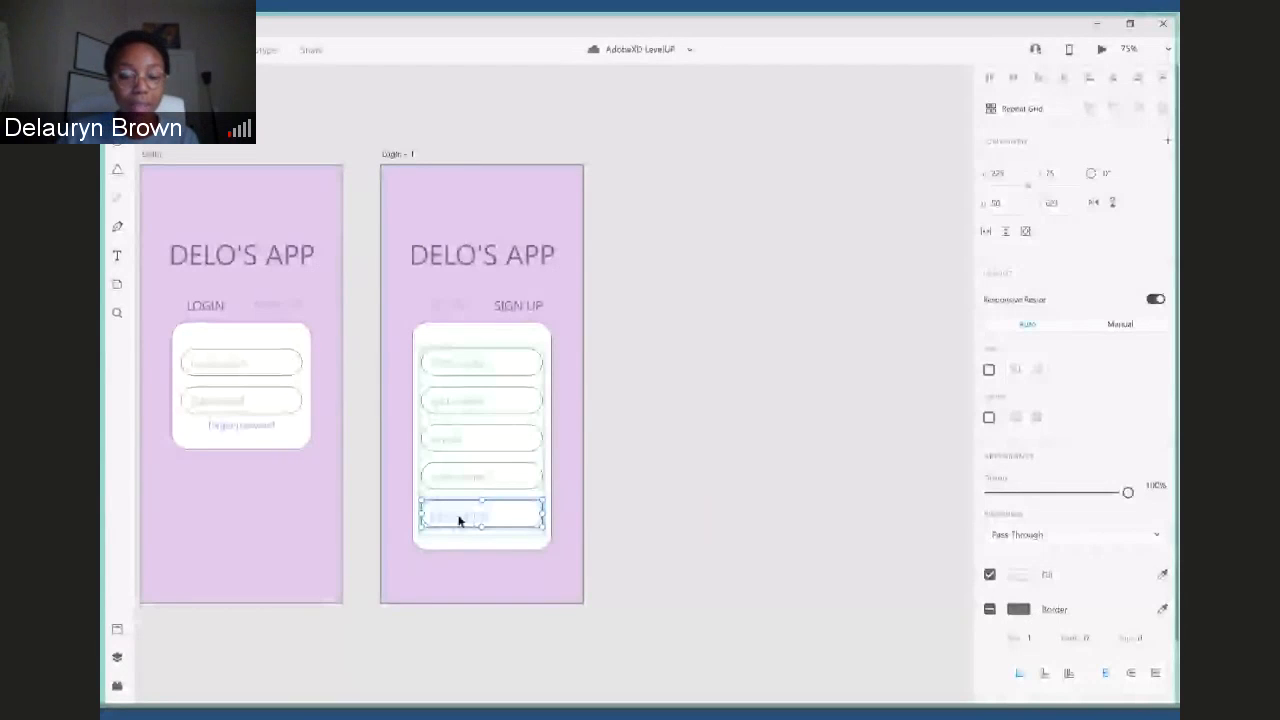
{"action": "key", "text": "ctrl+g"}
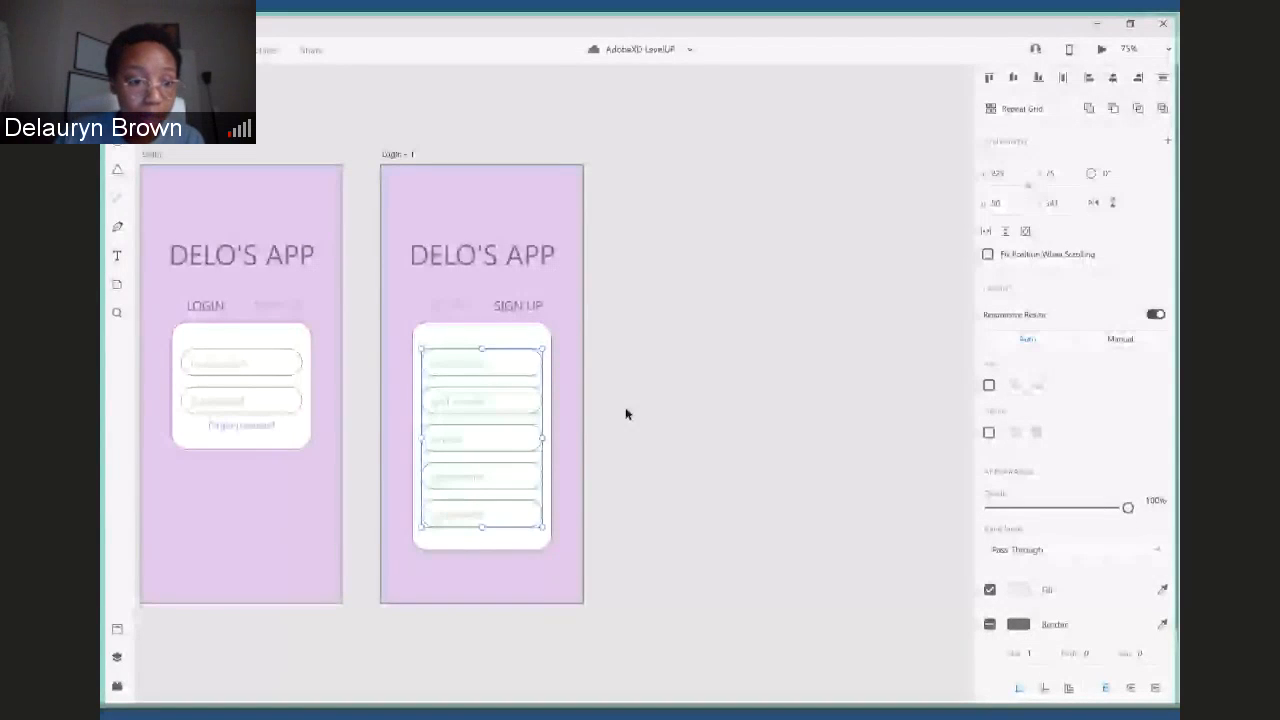
{"action": "left_click", "coordinate": [626, 413]}
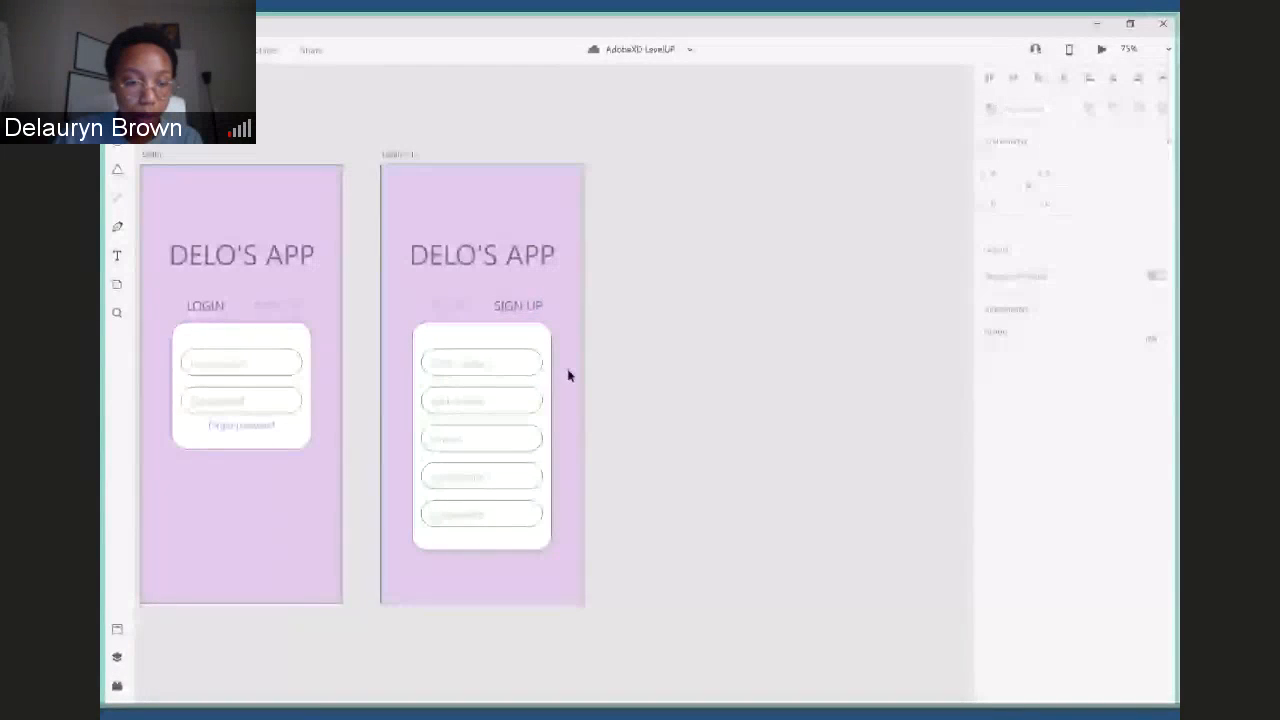
- Remove the border from the white card, Rectangle 2, on both the Login – 1 and Login artboards
{"action": "scroll", "coordinate": [567, 374], "scroll_direction": "down", "scroll_amount": 2}
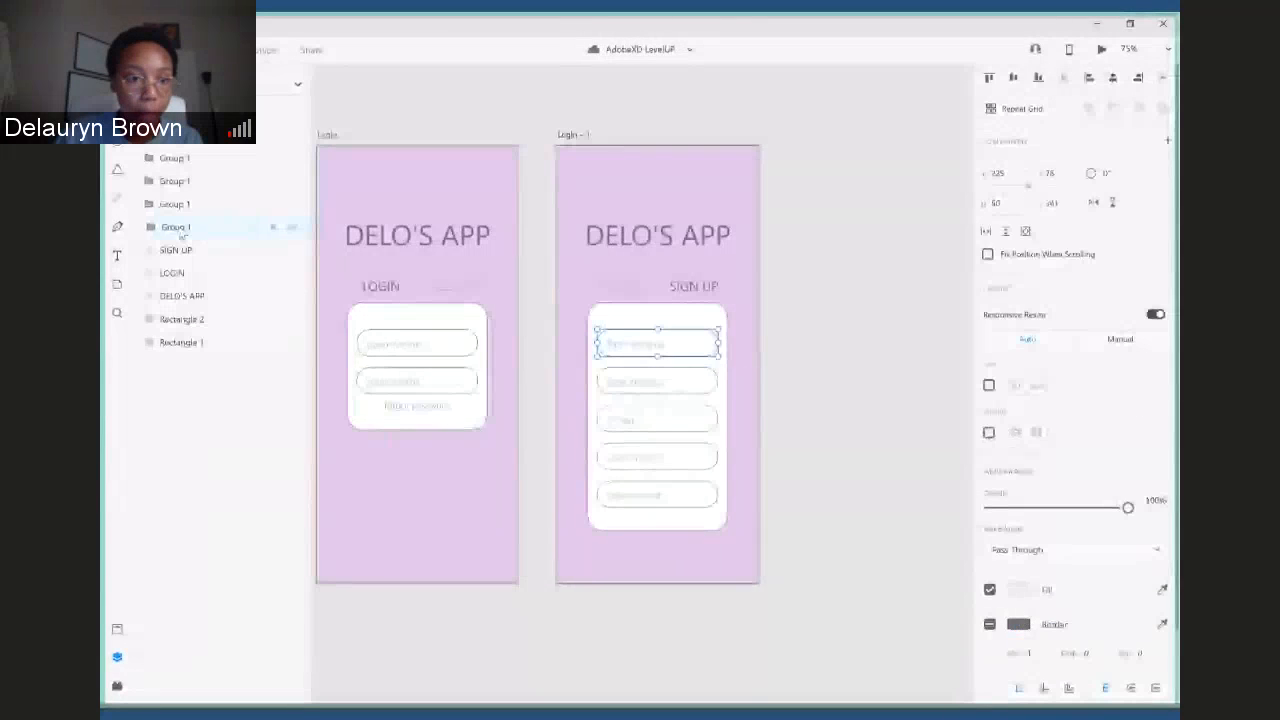
{"action": "double_click", "coordinate": [176, 228]}
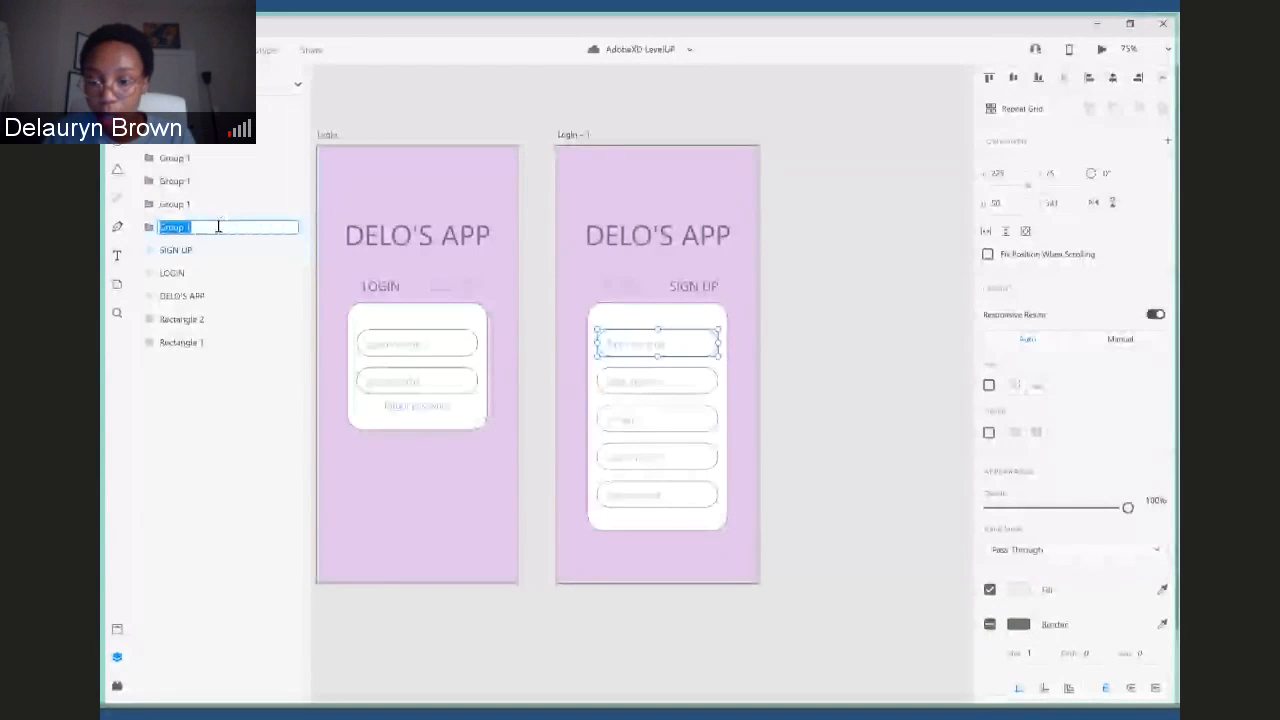
{"action": "left_click", "coordinate": [198, 319]}
{"action": "scroll", "coordinate": [1075, 500], "scroll_direction": "down", "scroll_amount": 2}
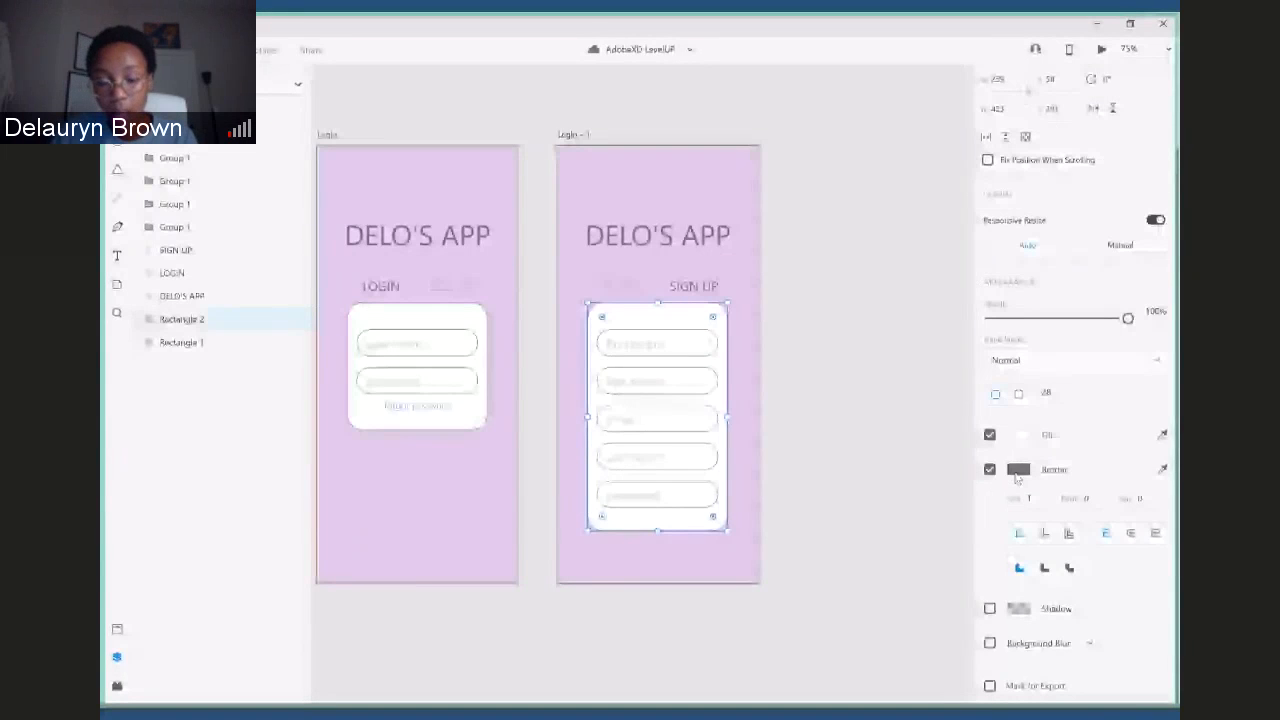
{"action": "left_click", "coordinate": [946, 570]}
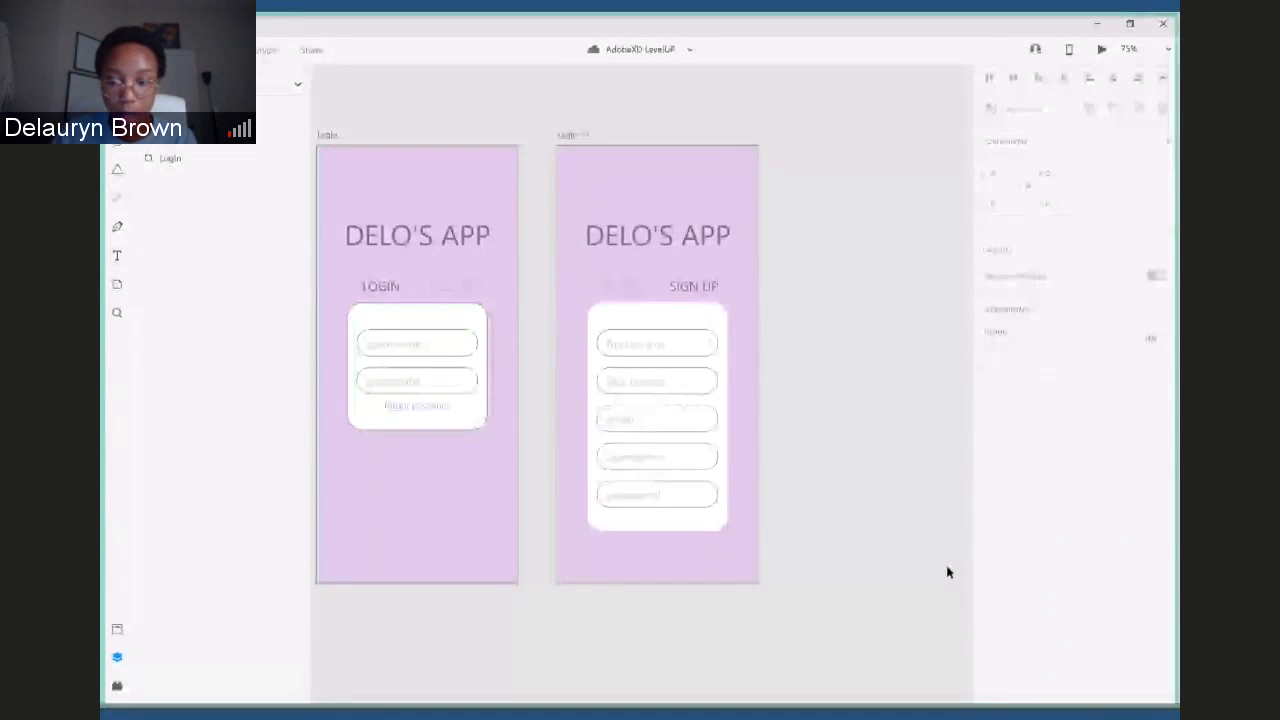
{"action": "left_click", "coordinate": [464, 418]}
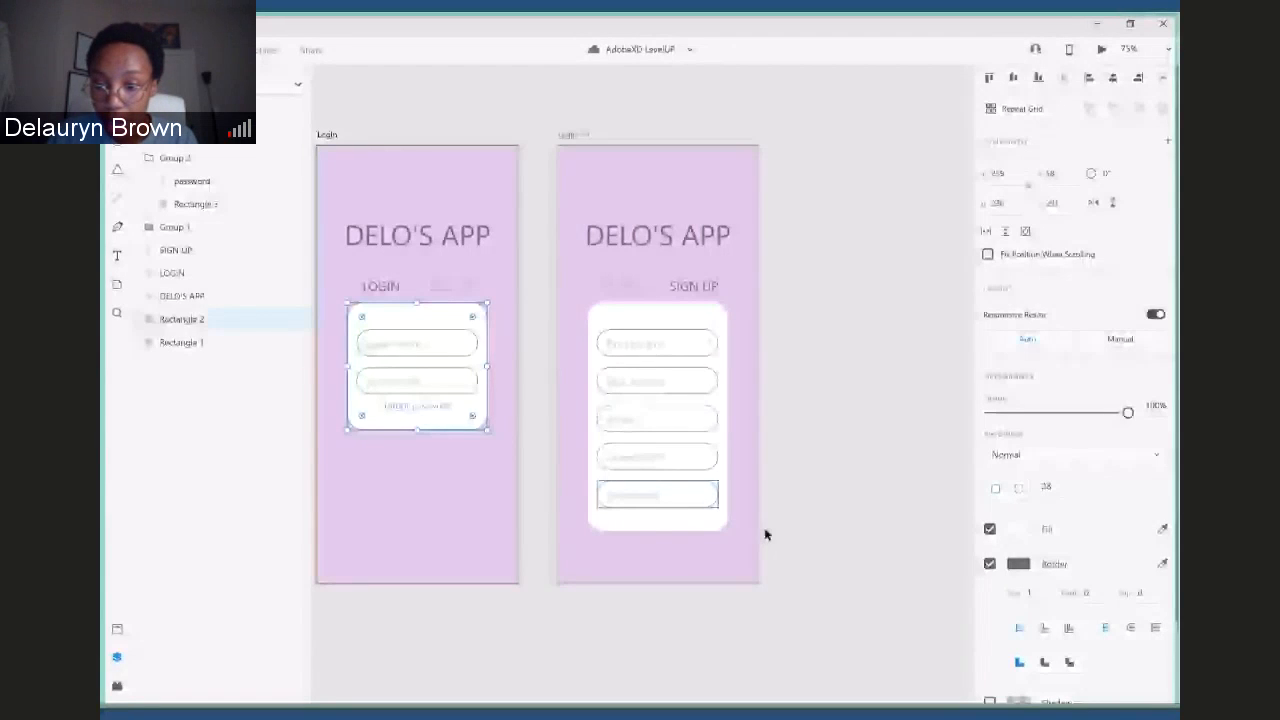
- Turn on the shadow for the white card, Rectangle 2, on both artboards
{"action": "left_click", "coordinate": [724, 320]}
{"action": "left_click", "coordinate": [990, 600]}
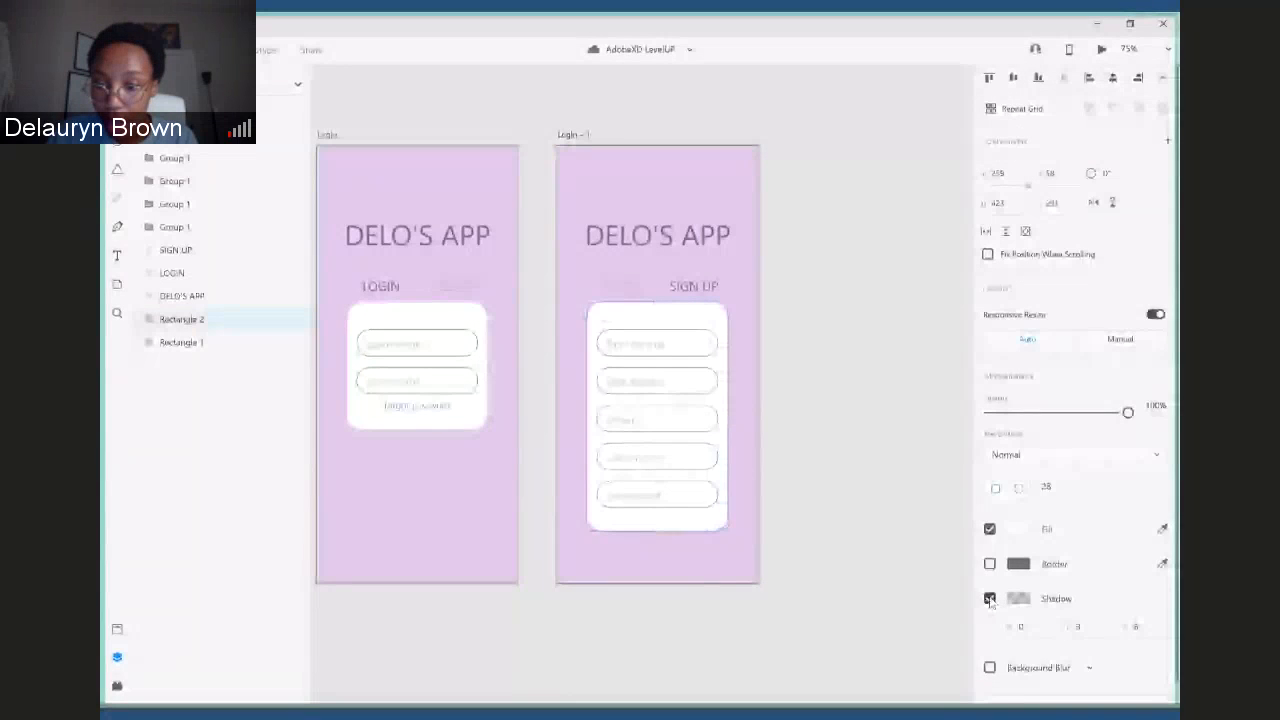
{"action": "scroll", "coordinate": [990, 600], "scroll_direction": "down", "scroll_amount": 1}
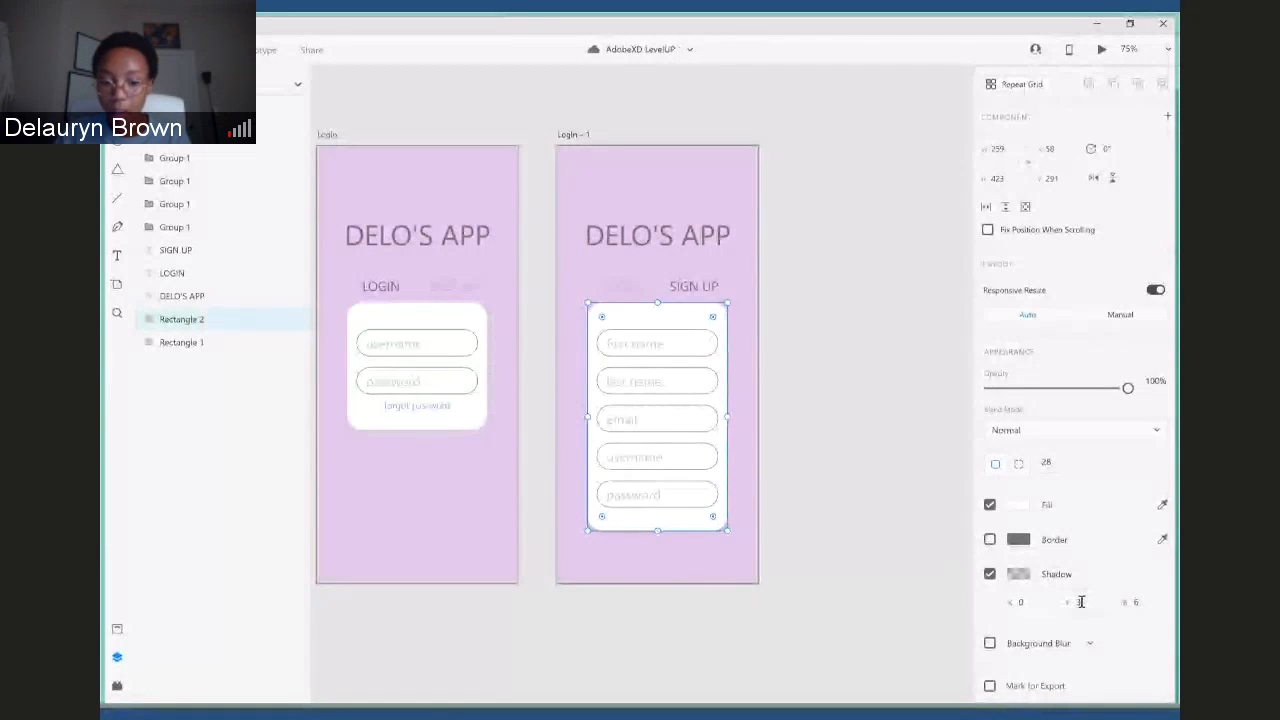
{"action": "left_click", "coordinate": [417, 420]}
{"action": "left_click", "coordinate": [989, 599]}
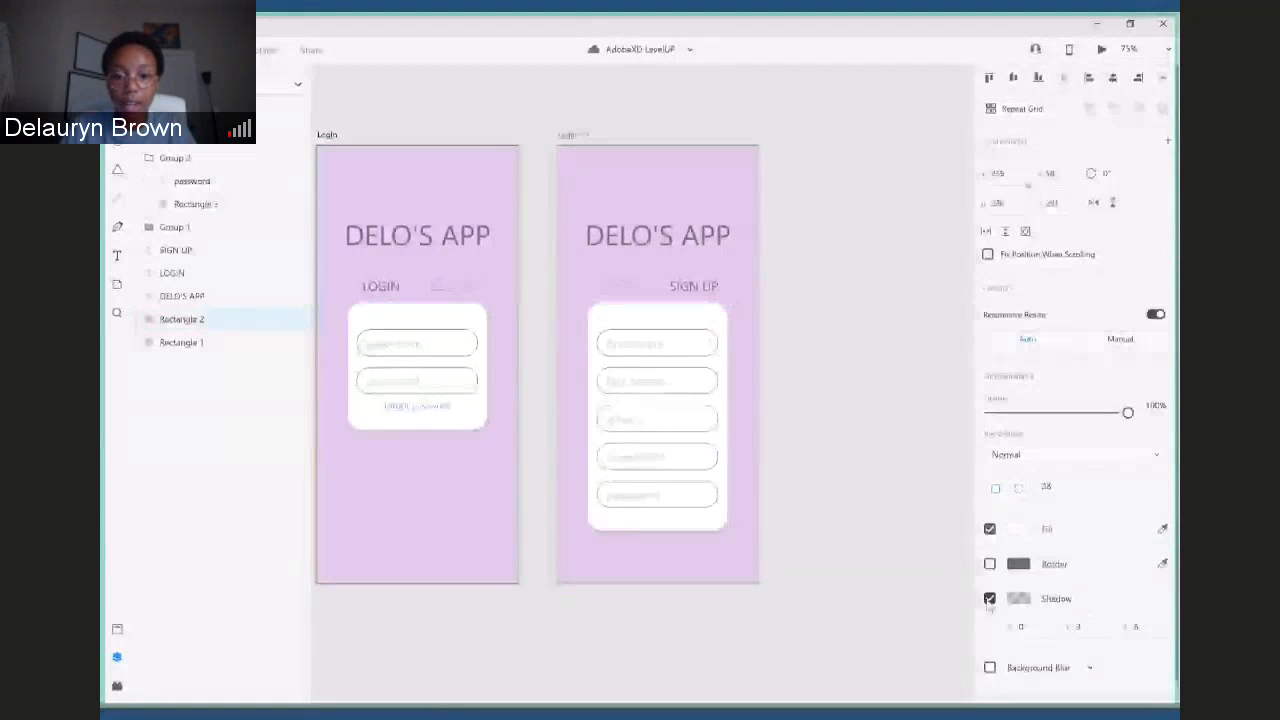
{"action": "left_click", "coordinate": [904, 607]}
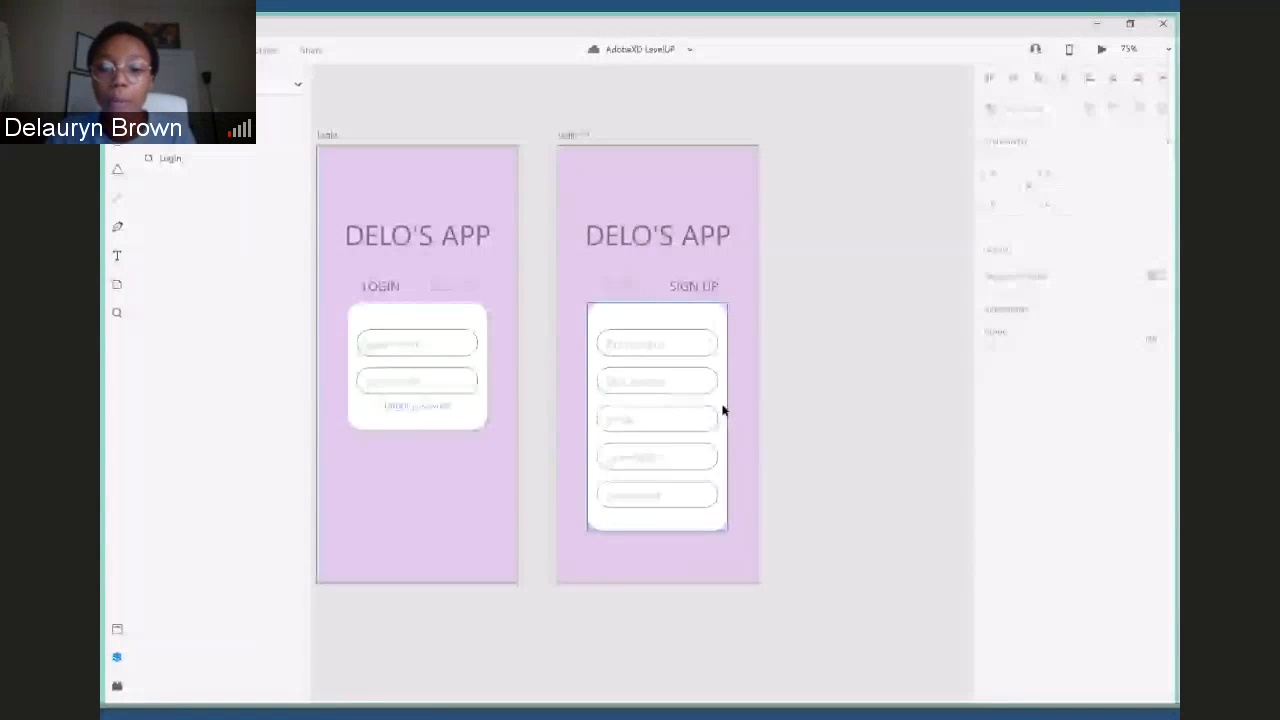
- Try a shadow X offset of -10 on the Login – 1 card and settle its offsets at X 0 and Y 10
{"action": "left_click", "coordinate": [723, 410]}
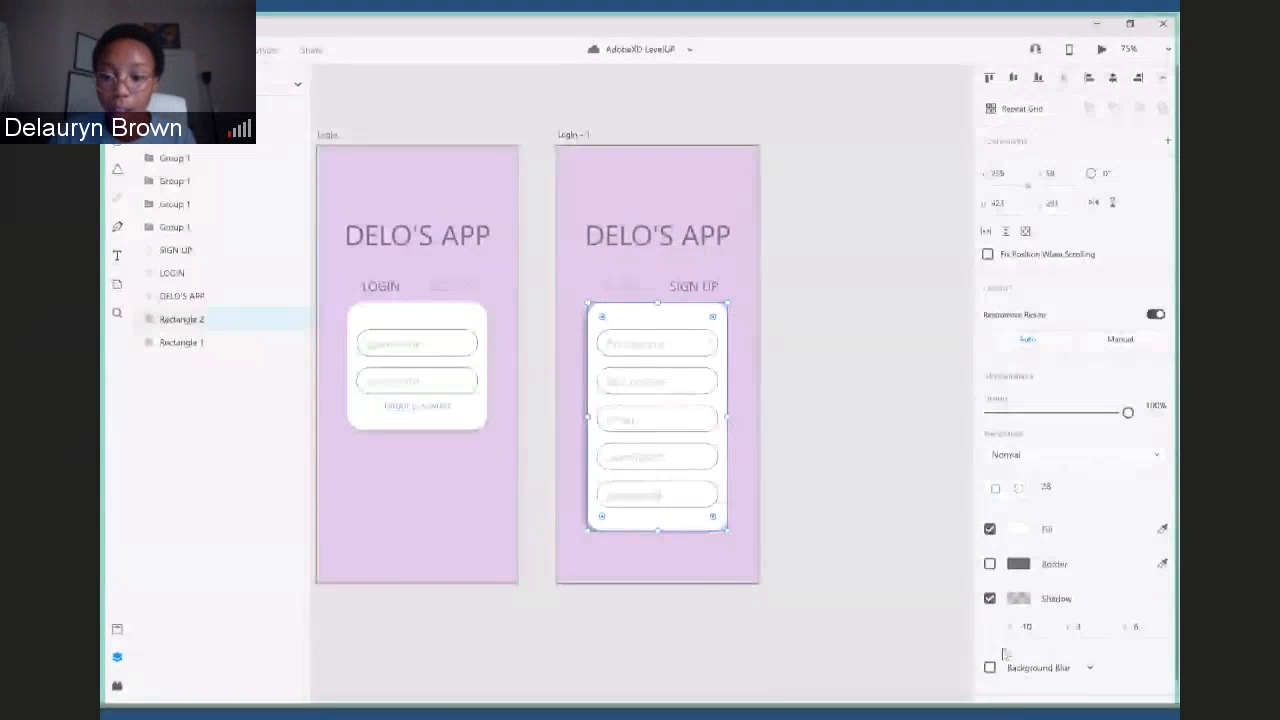
{"action": "left_click", "coordinate": [1025, 627]}
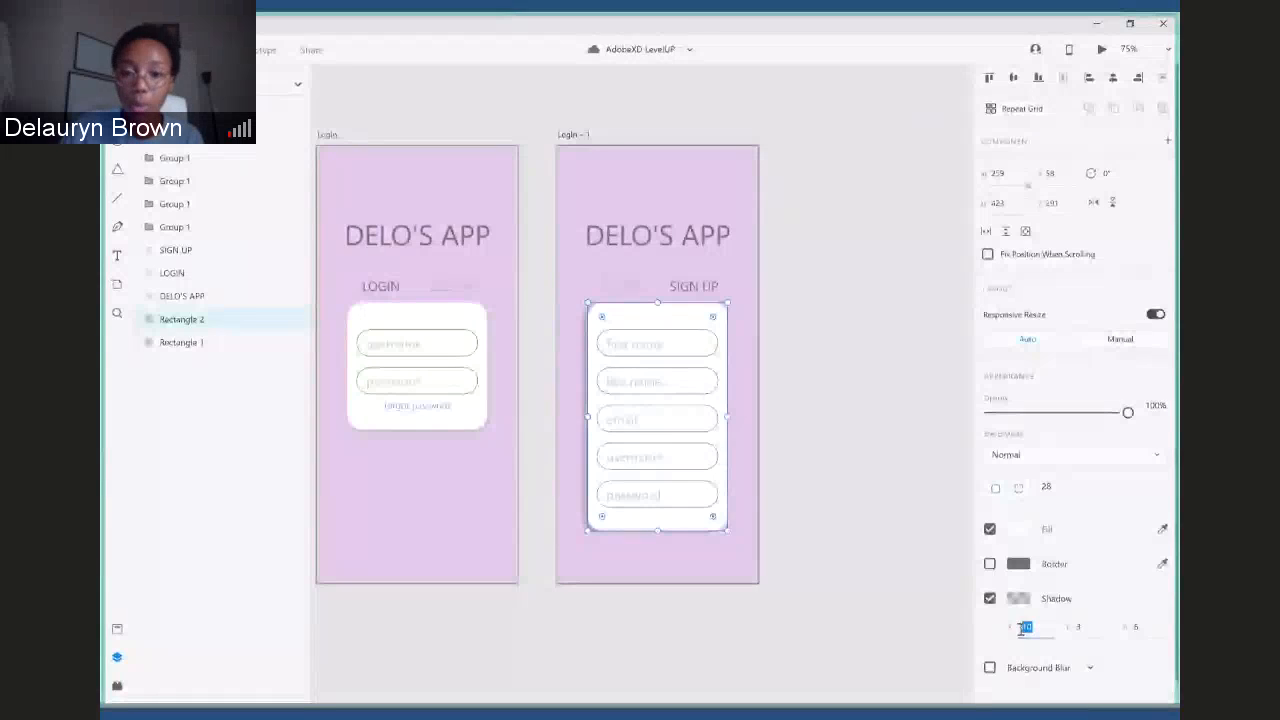
{"action": "type", "text": "0"}
{"action": "key", "text": "Return"}
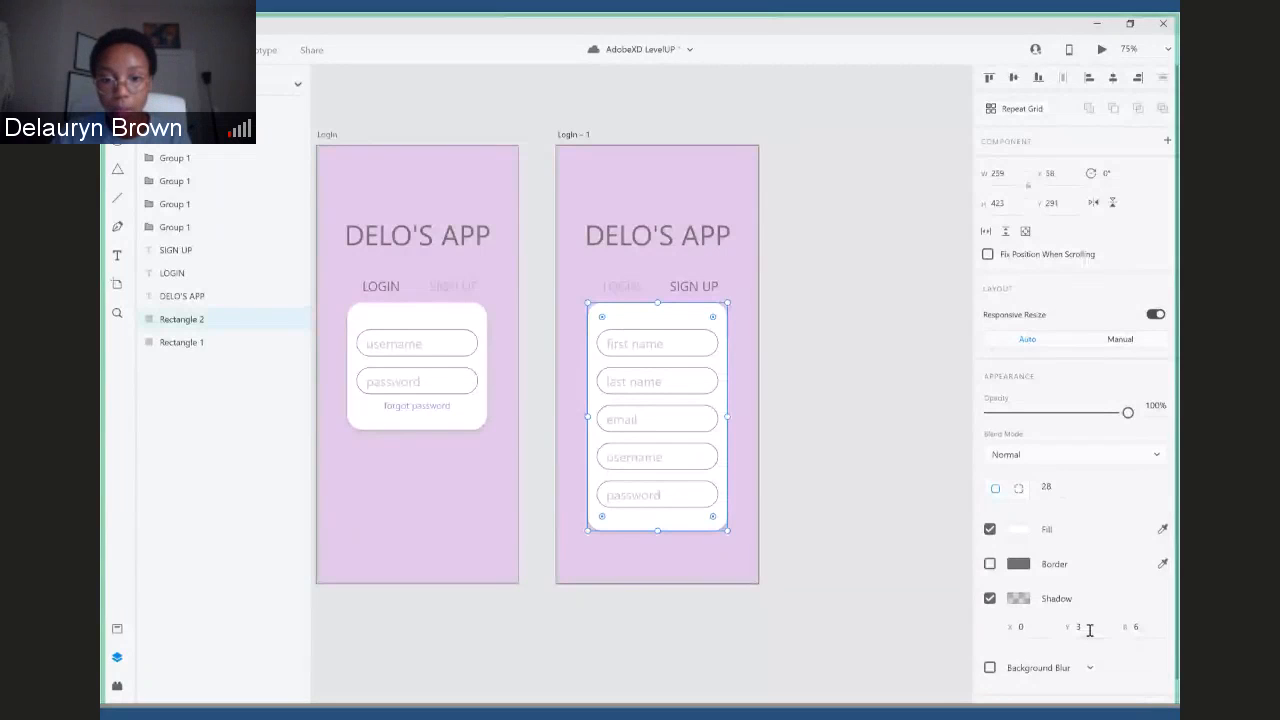
{"action": "left_click", "coordinate": [846, 492]}
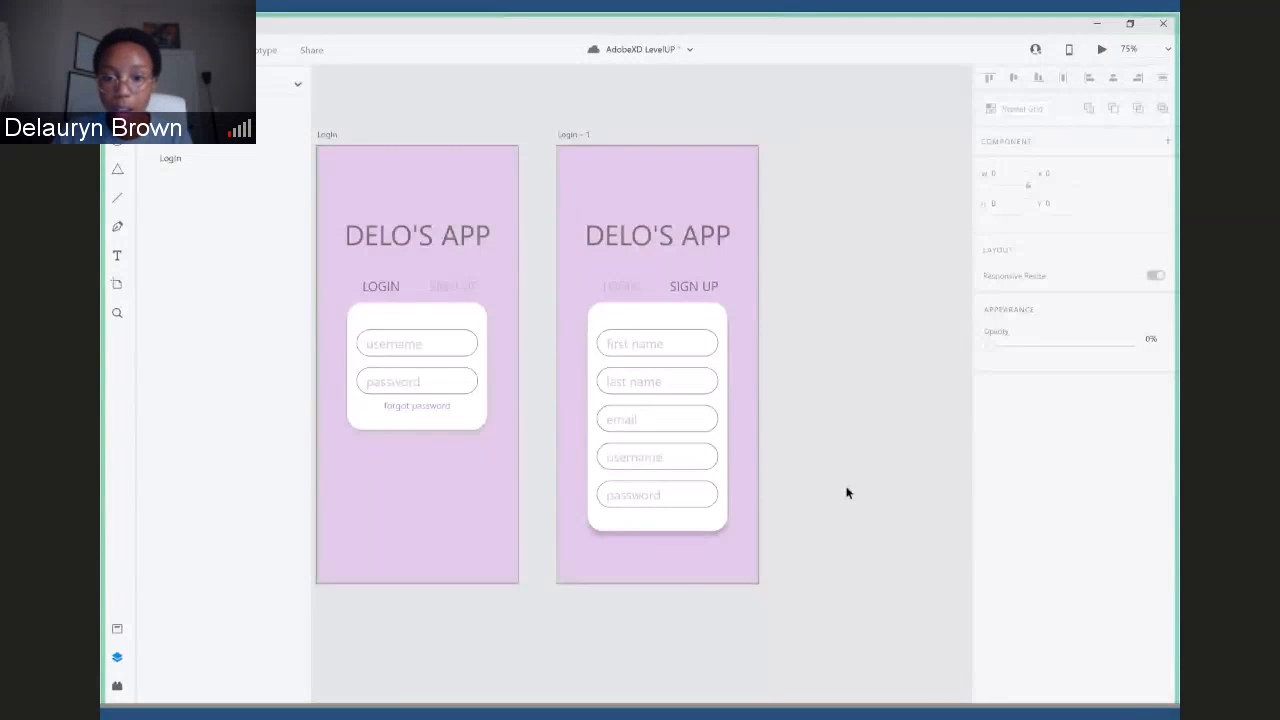
{"action": "left_click", "coordinate": [708, 519]}
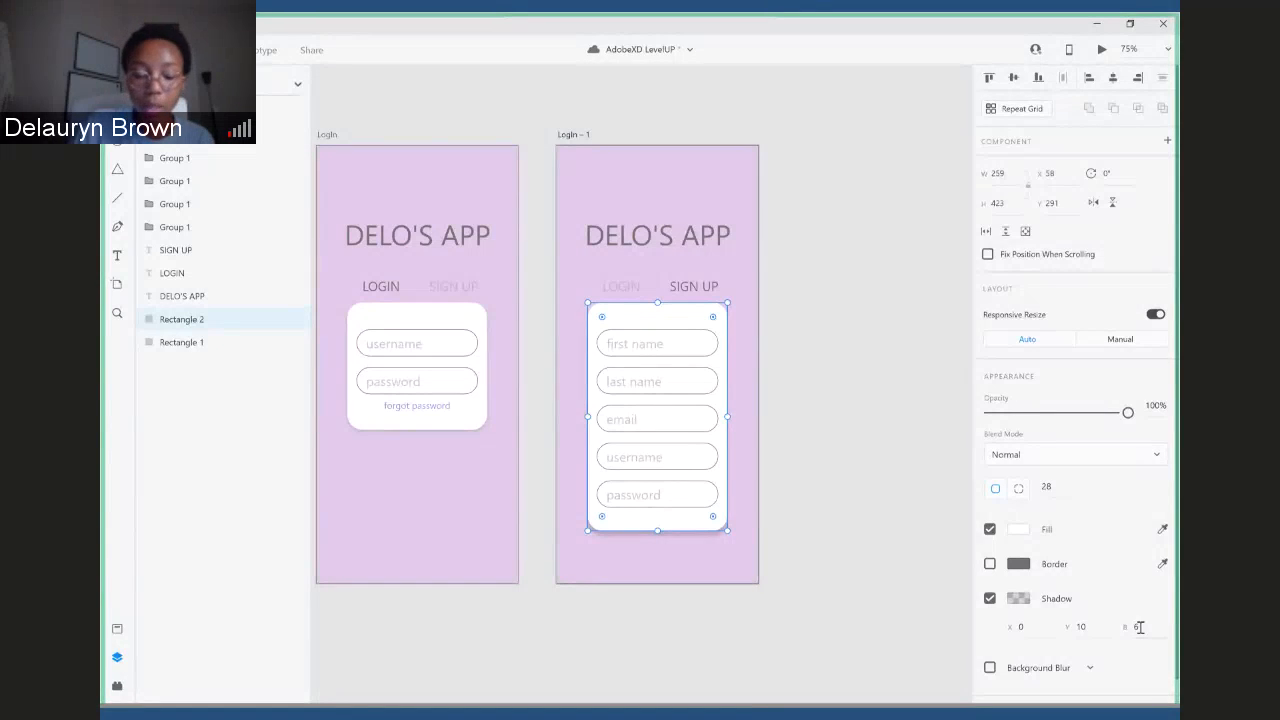
- Try shadow blur values of 10, 99 and 1 on the Login – 1 card, and reset the blur to 6
{"action": "left_click", "coordinate": [1140, 627]}
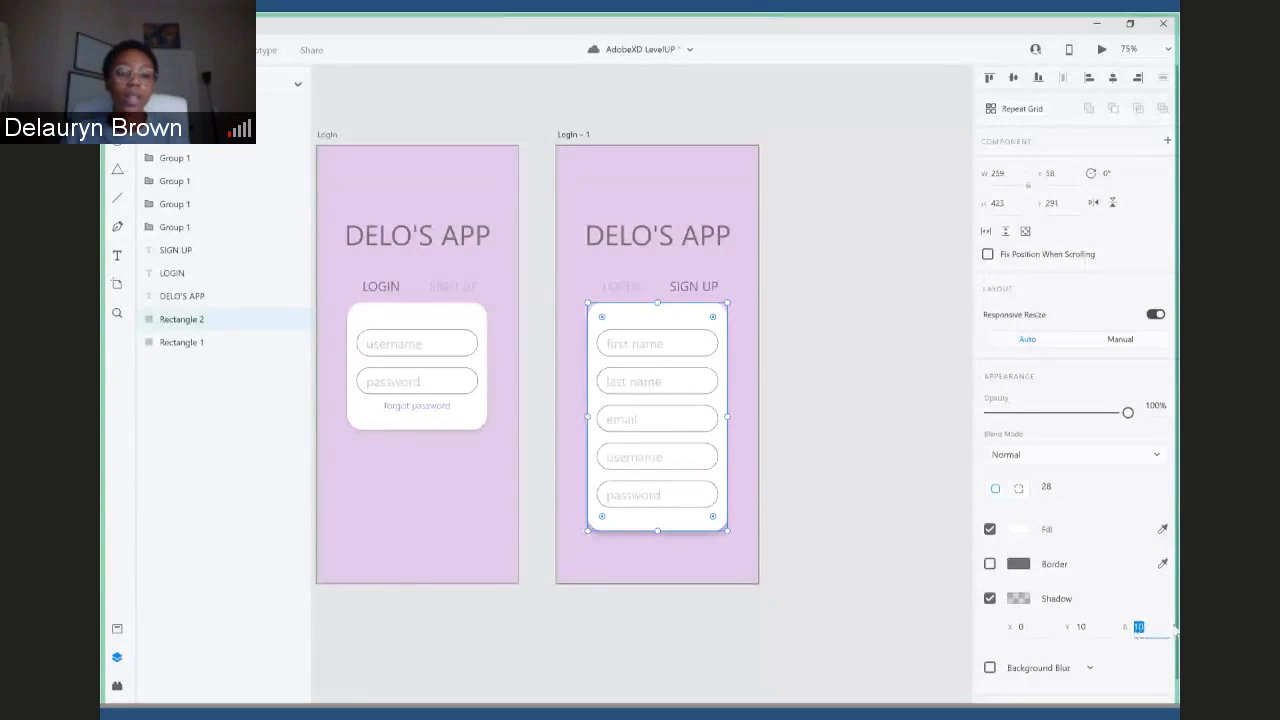
{"action": "type", "text": "99"}
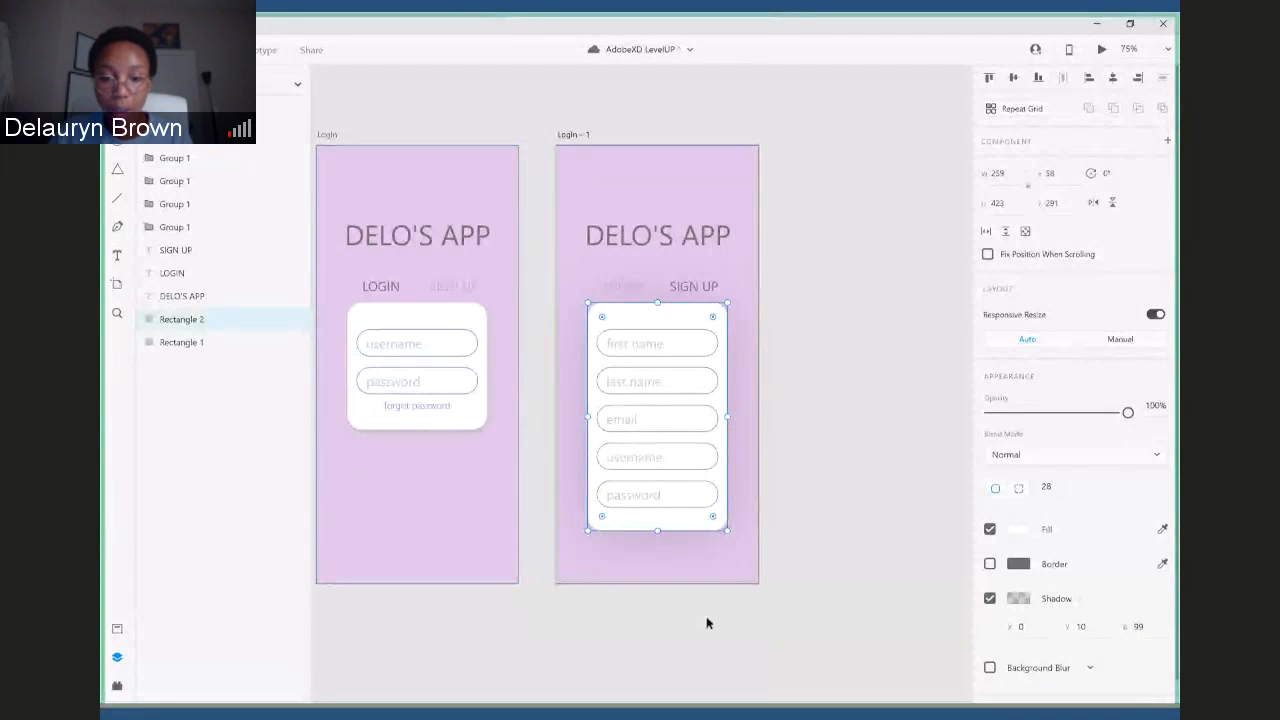
{"action": "left_click", "coordinate": [1142, 626]}
{"action": "type", "text": "1"}
{"action": "key", "text": "Return"}
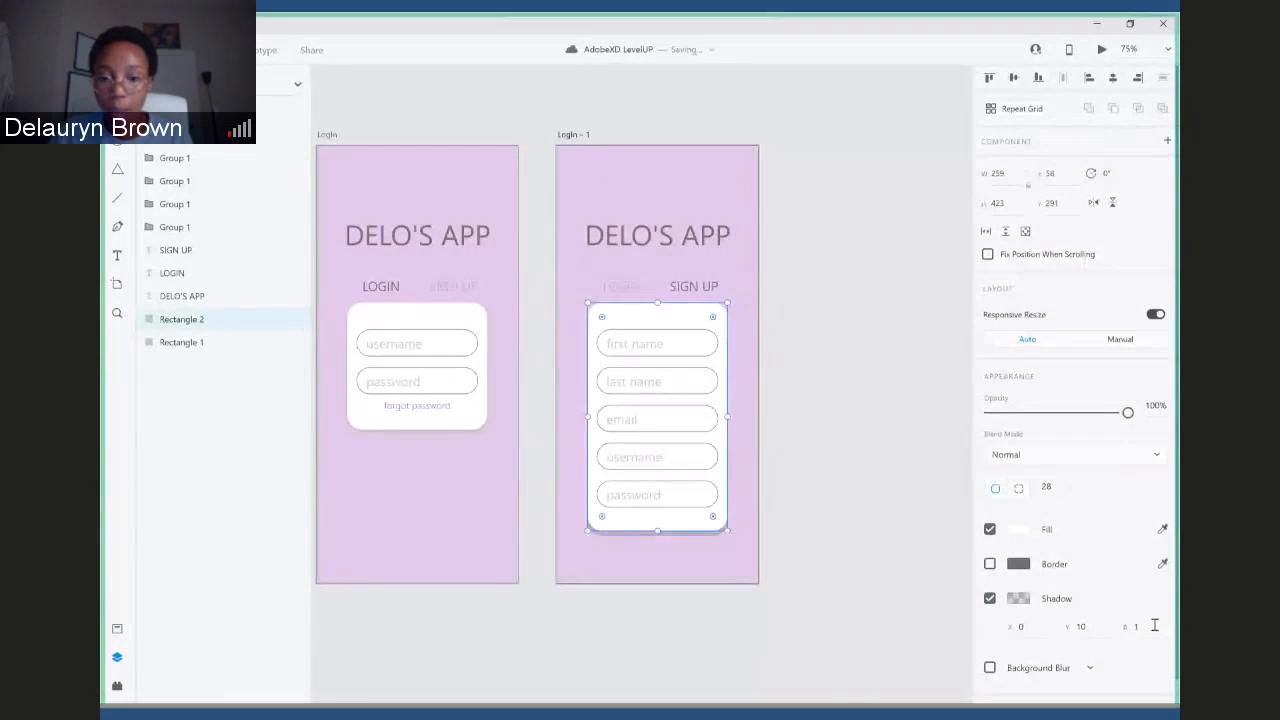
{"action": "left_click", "coordinate": [811, 533]}
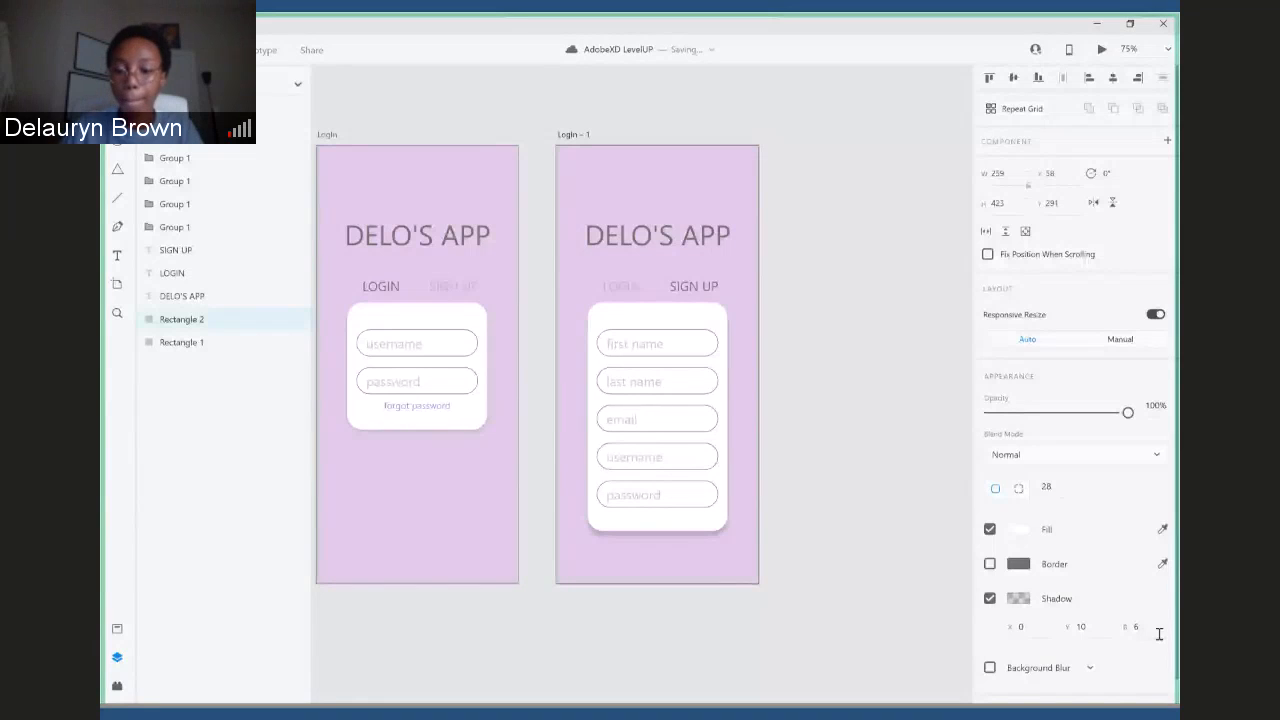
- Set the shadow Y offset of the white card on the Login artboard to 10 and hide the layer list
{"action": "left_click", "coordinate": [465, 415]}
{"action": "left_click", "coordinate": [724, 520]}
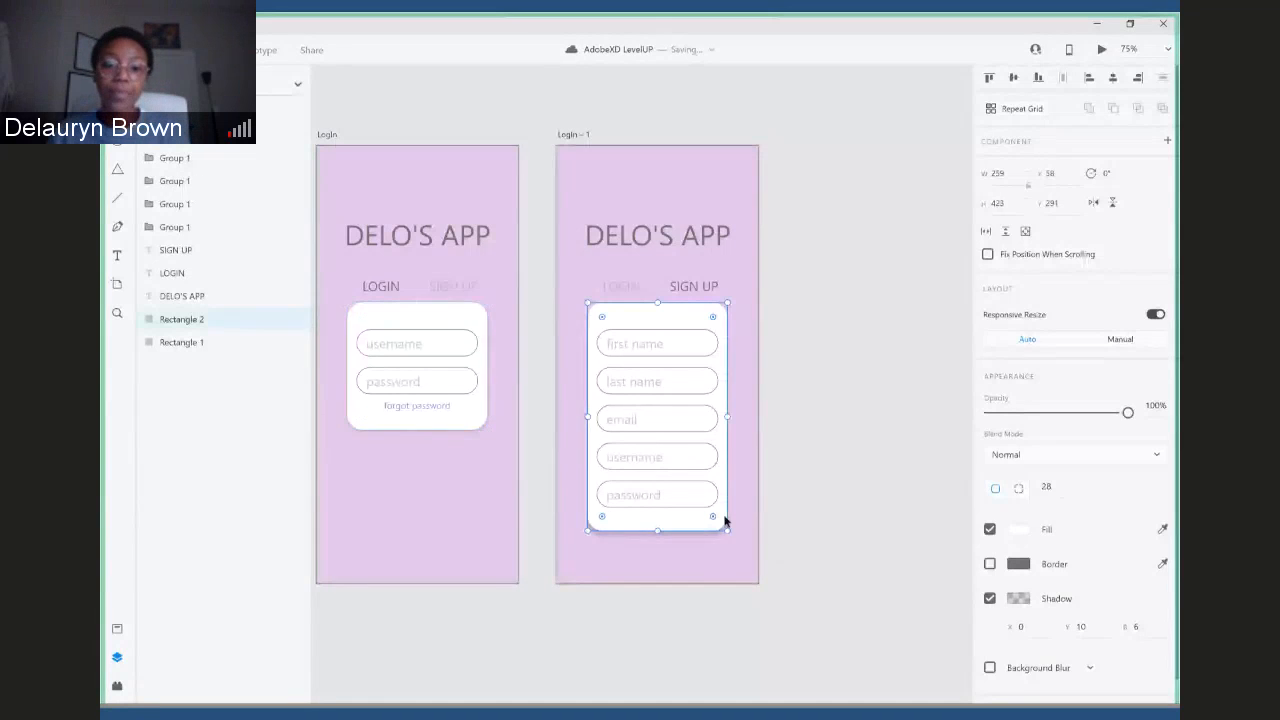
{"action": "left_click", "coordinate": [405, 407]}
{"action": "left_click", "coordinate": [1084, 628]}
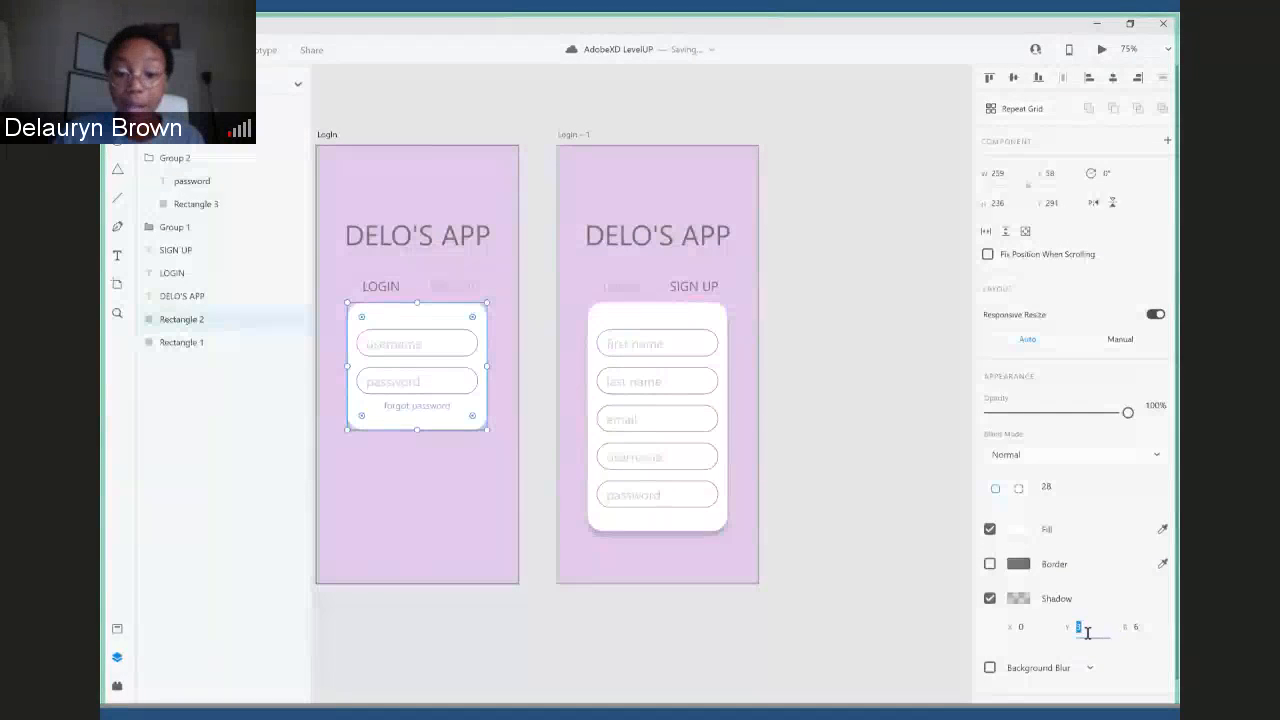
{"action": "type", "text": "10"}
{"action": "key", "text": "Return"}
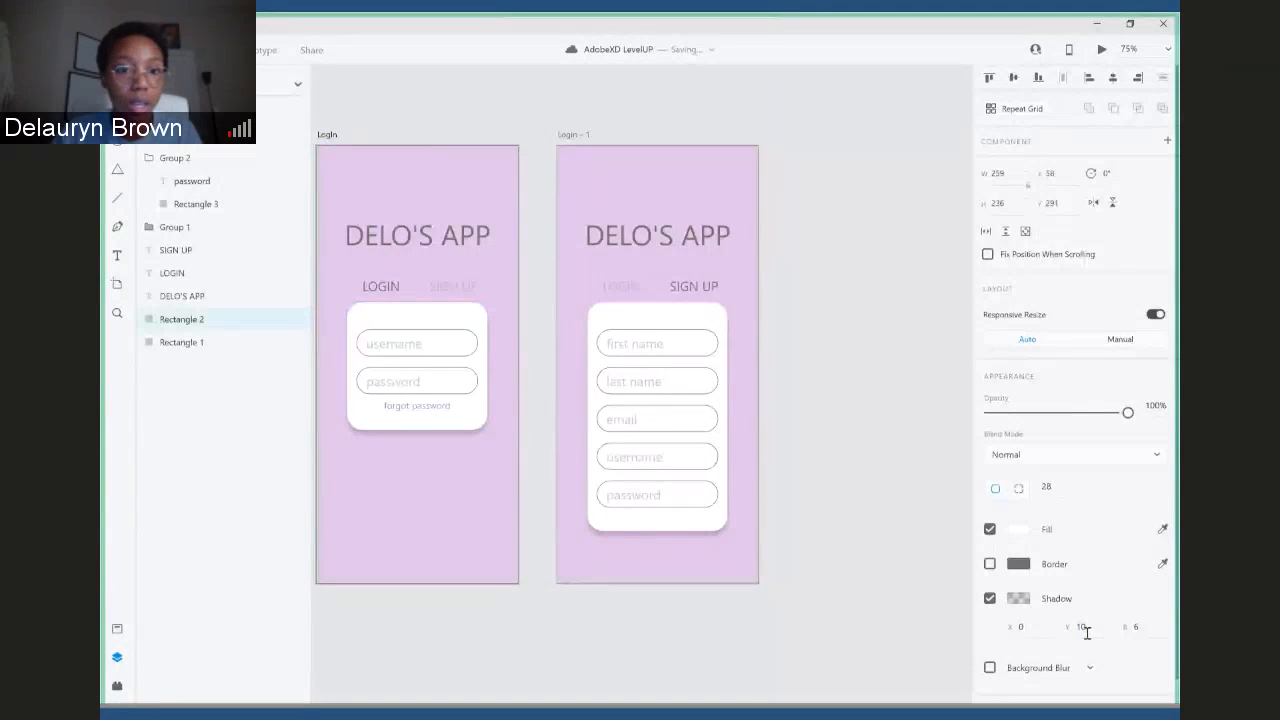
{"action": "left_click", "coordinate": [117, 657]}
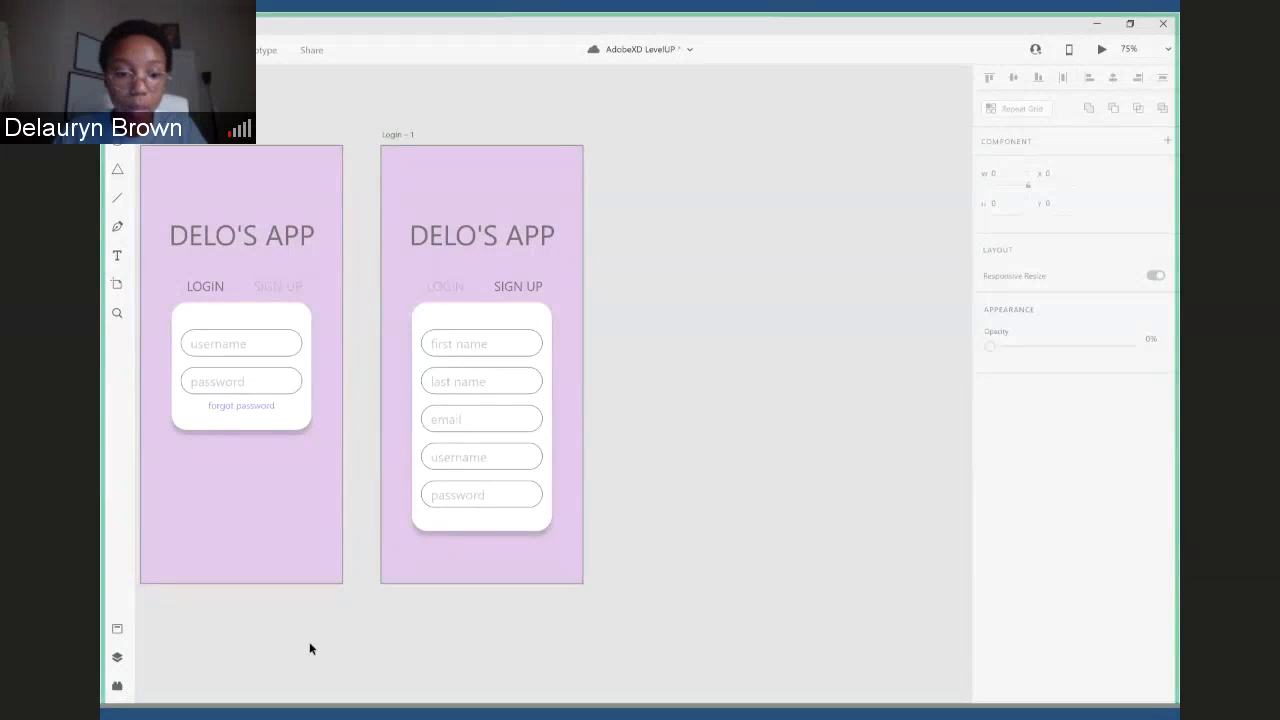
- Save the AdobeXD LevelUP document with the finished Login and SIGN UP artboards
{"action": "left_click_drag", "start_coordinate": [371, 646], "coordinate": [600, 634]}
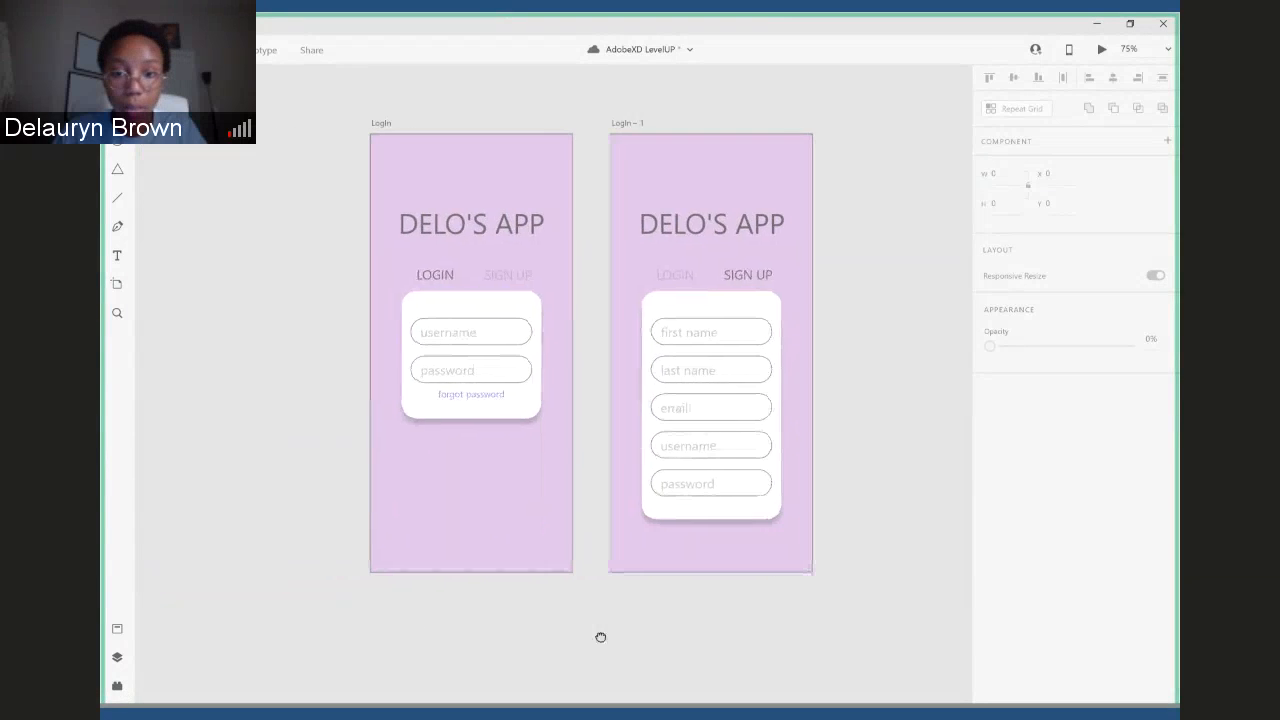
{"action": "scroll", "coordinate": [920, 297], "scroll_direction": "up", "scroll_amount": 1}
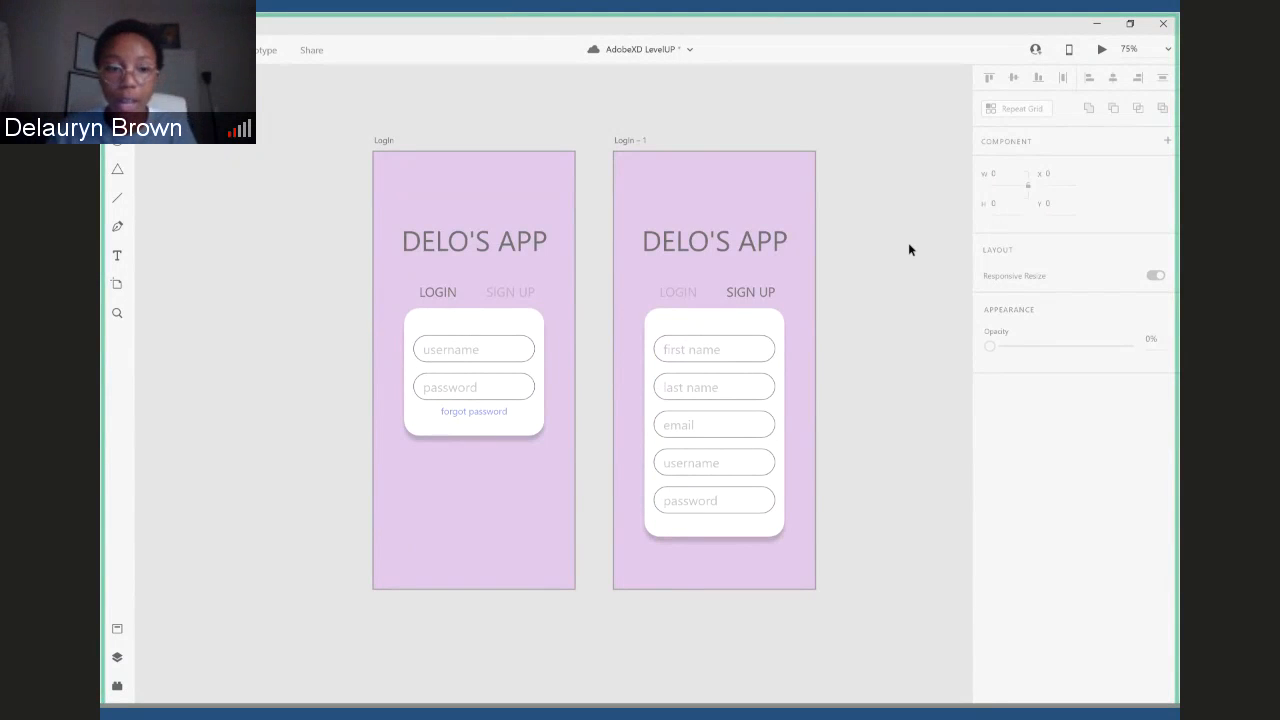
{"action": "key", "text": "ctrl+s"}
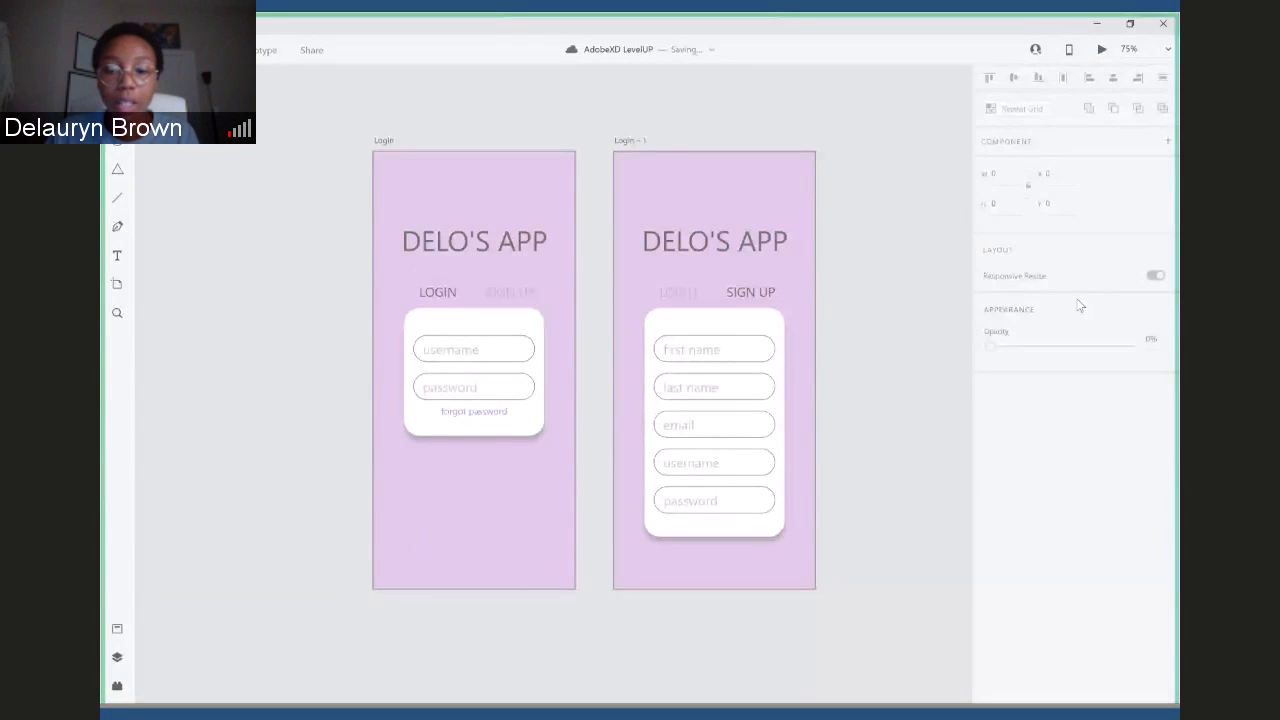
{"action": "scroll", "coordinate": [837, 271], "scroll_direction": "up", "scroll_amount": 1}
{"action": "scroll", "coordinate": [843, 262], "scroll_direction": "down", "scroll_amount": 3}
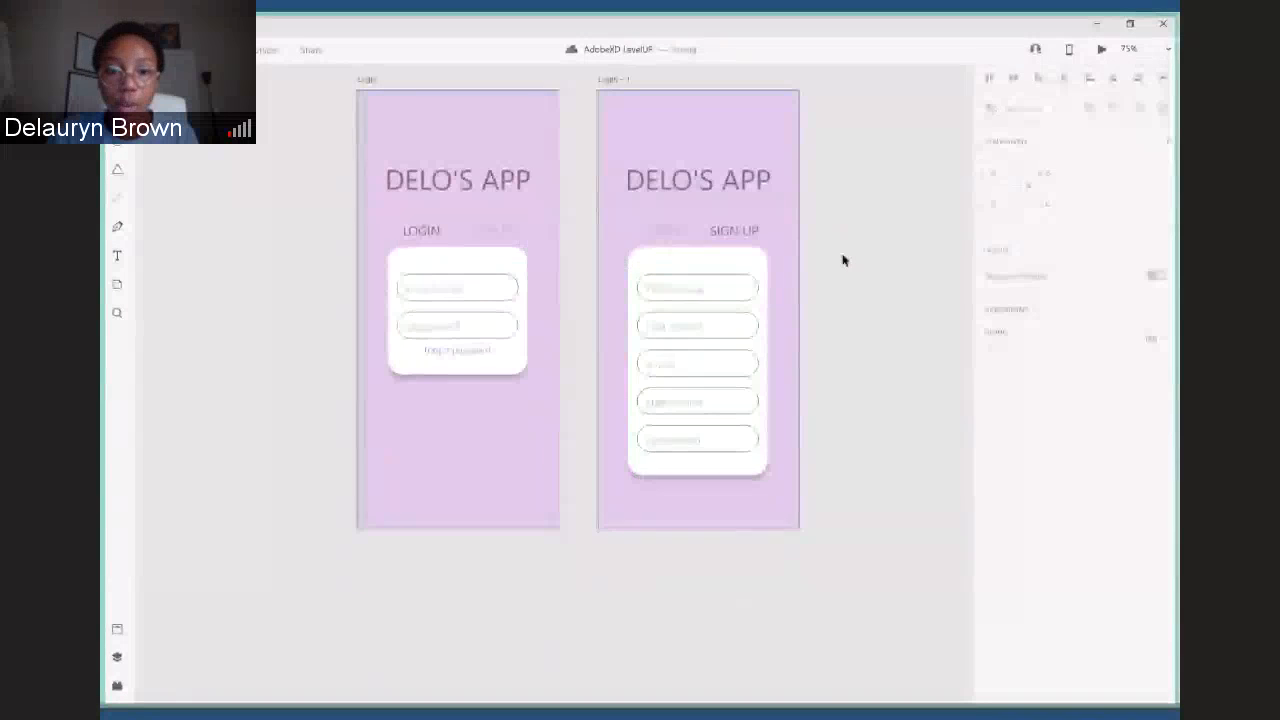
{"action": "scroll", "coordinate": [843, 260], "scroll_direction": "up", "scroll_amount": 1}
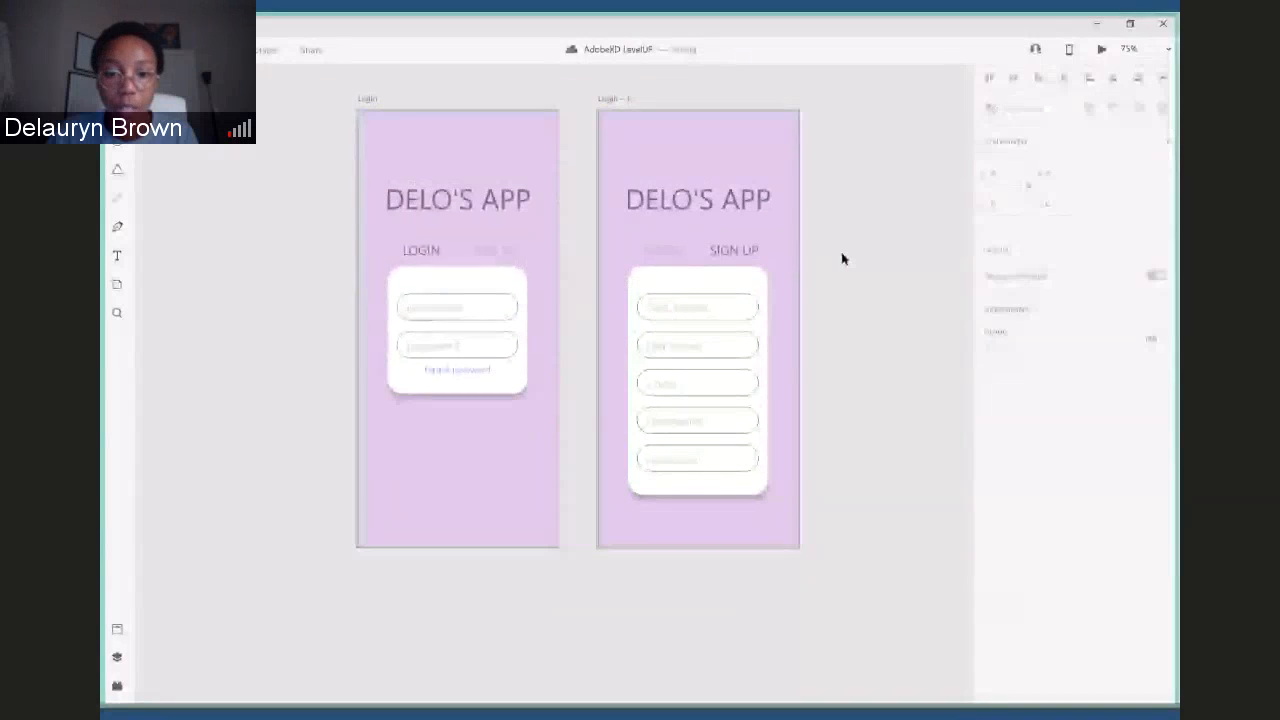
{"action": "scroll", "coordinate": [847, 262], "scroll_direction": "down", "scroll_amount": 3}
{"action": "scroll", "coordinate": [851, 266], "scroll_direction": "up", "scroll_amount": 7}
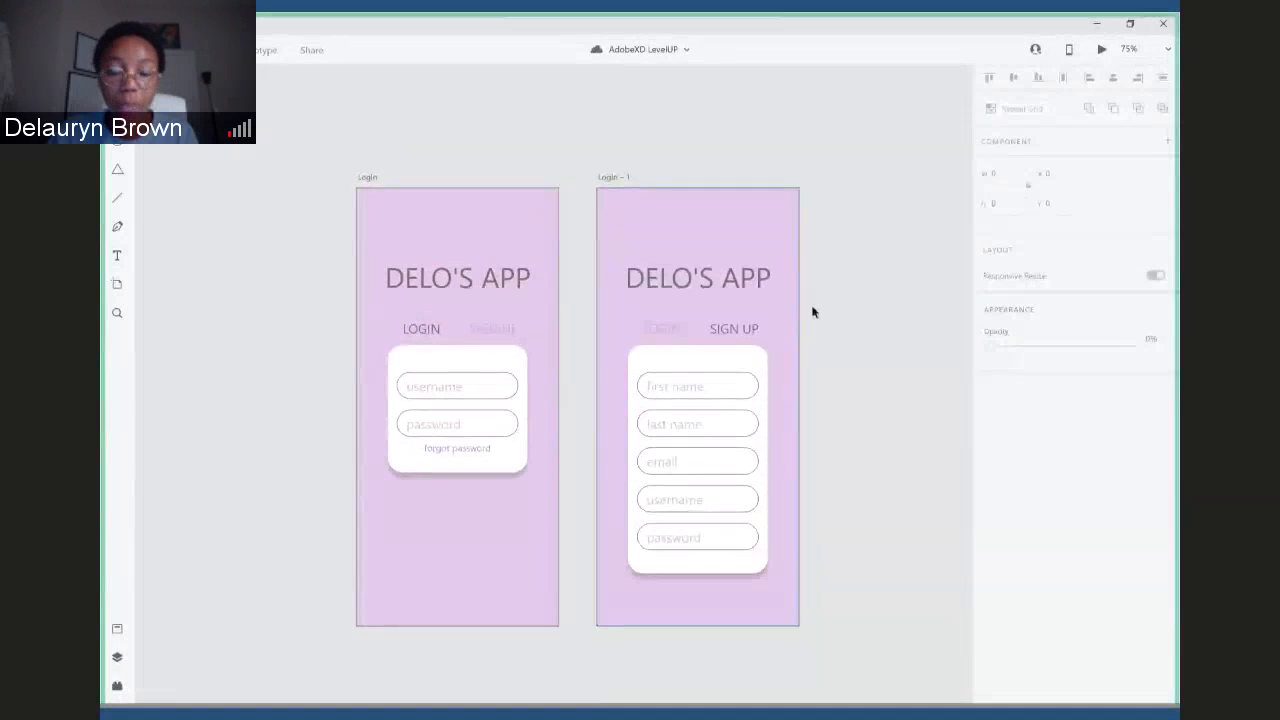
{"action": "scroll", "coordinate": [812, 312], "scroll_direction": "down", "scroll_amount": 4}
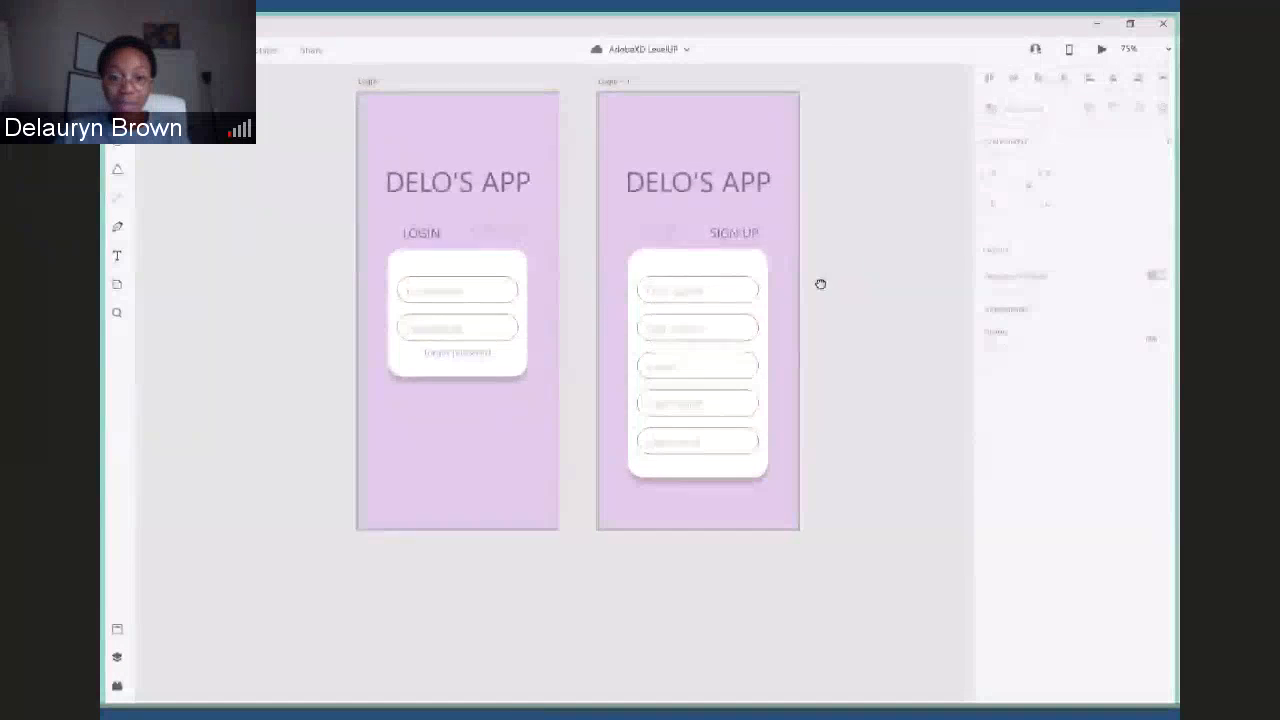
{"action": "left_click_drag", "start_coordinate": [820, 284], "coordinate": [945, 408]}
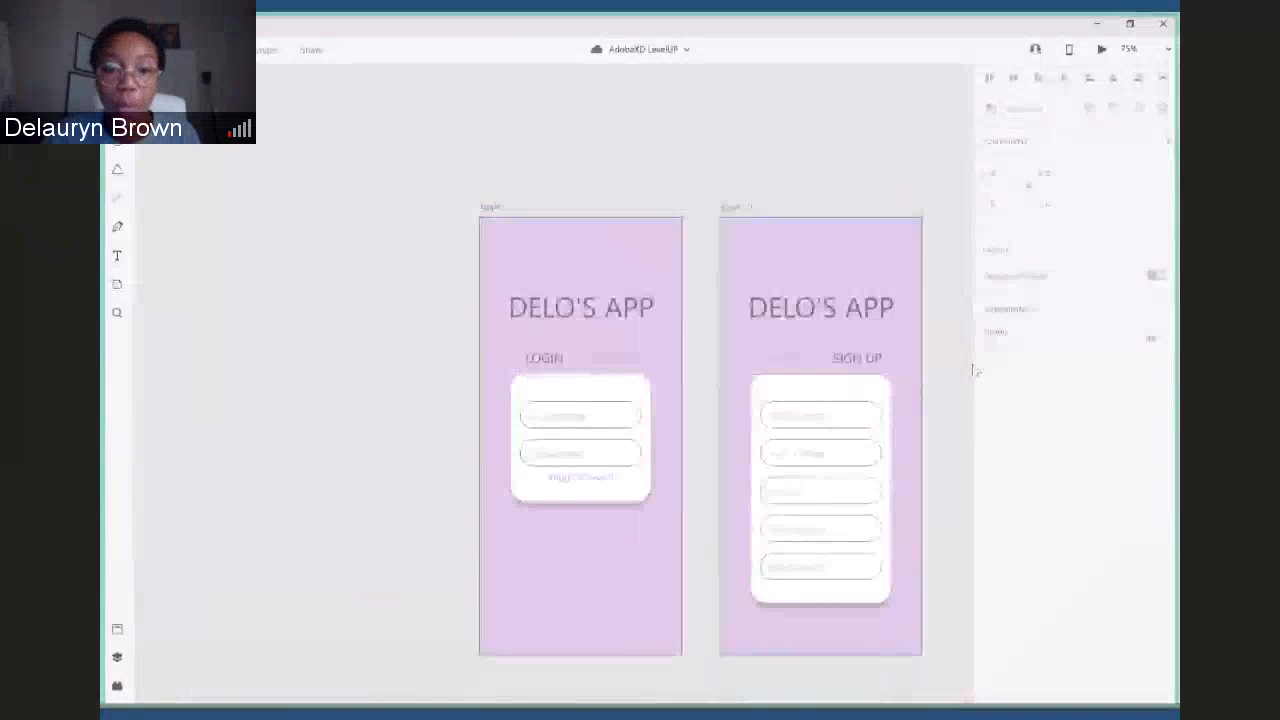
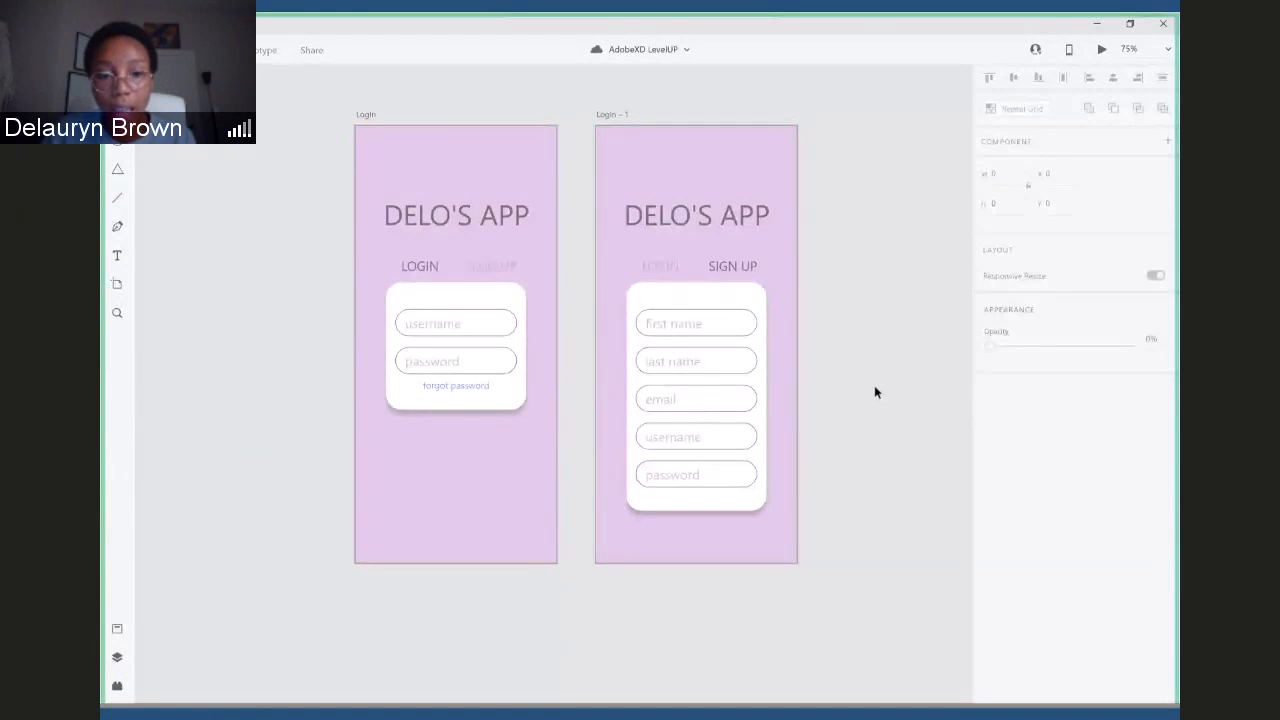
- Extend the lower edges of the white cards to heights of about 296 on Login and 469 on Login – 1
{"action": "left_click", "coordinate": [395, 400]}
{"action": "left_click_drag", "start_coordinate": [455, 408], "coordinate": [459, 442]}
{"action": "left_click", "coordinate": [696, 505]}
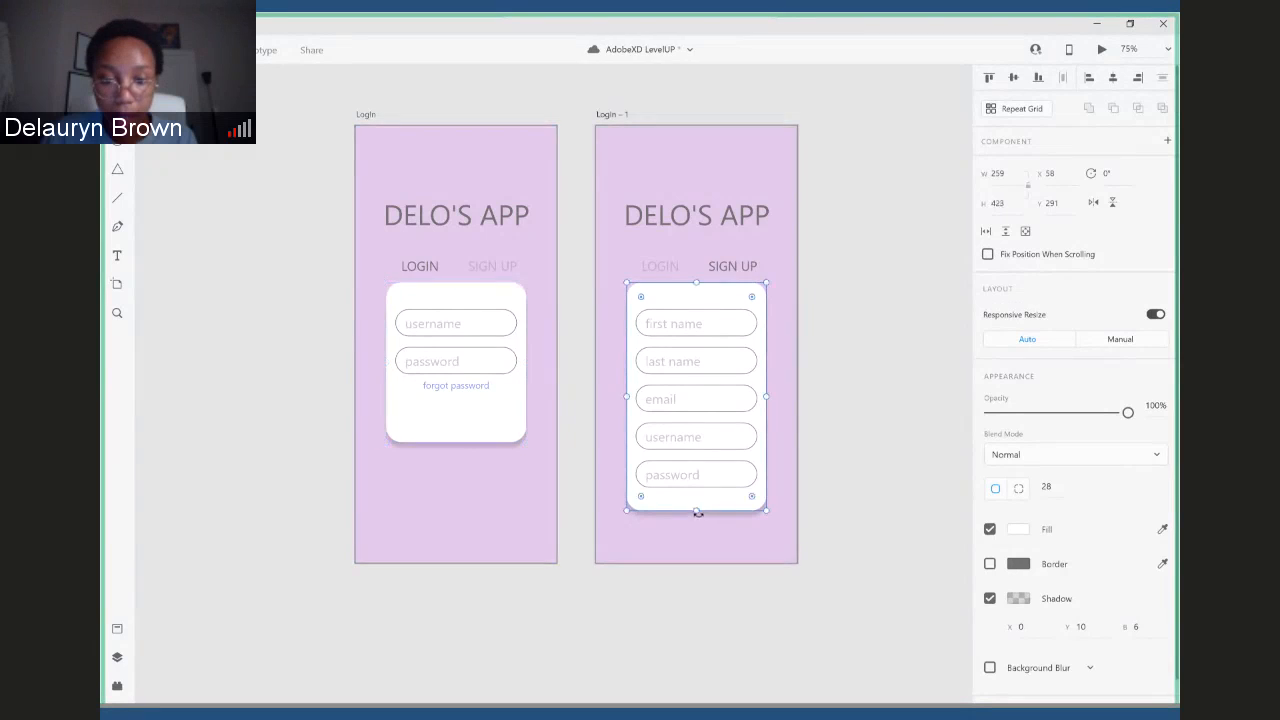
{"action": "left_click_drag", "start_coordinate": [696, 508], "coordinate": [698, 534]}
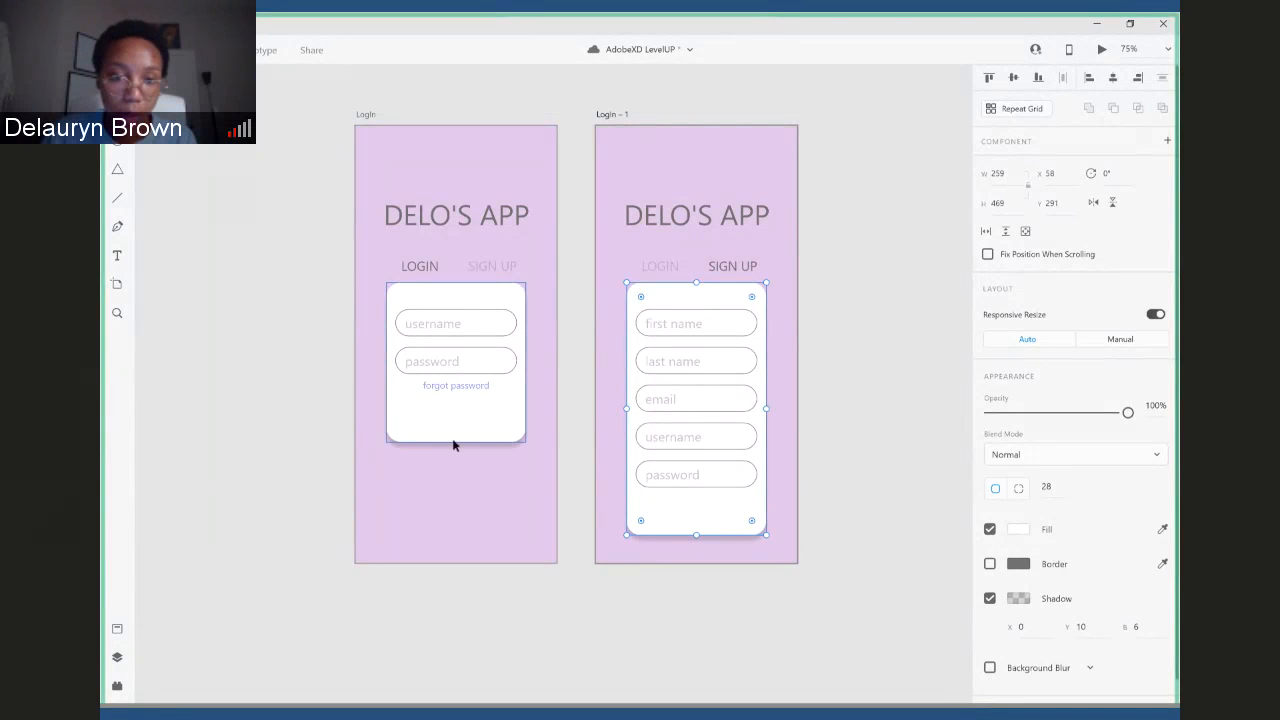
- Set the shadow Y offset of the white cards on both artboards to 2
{"action": "left_click", "coordinate": [503, 432]}
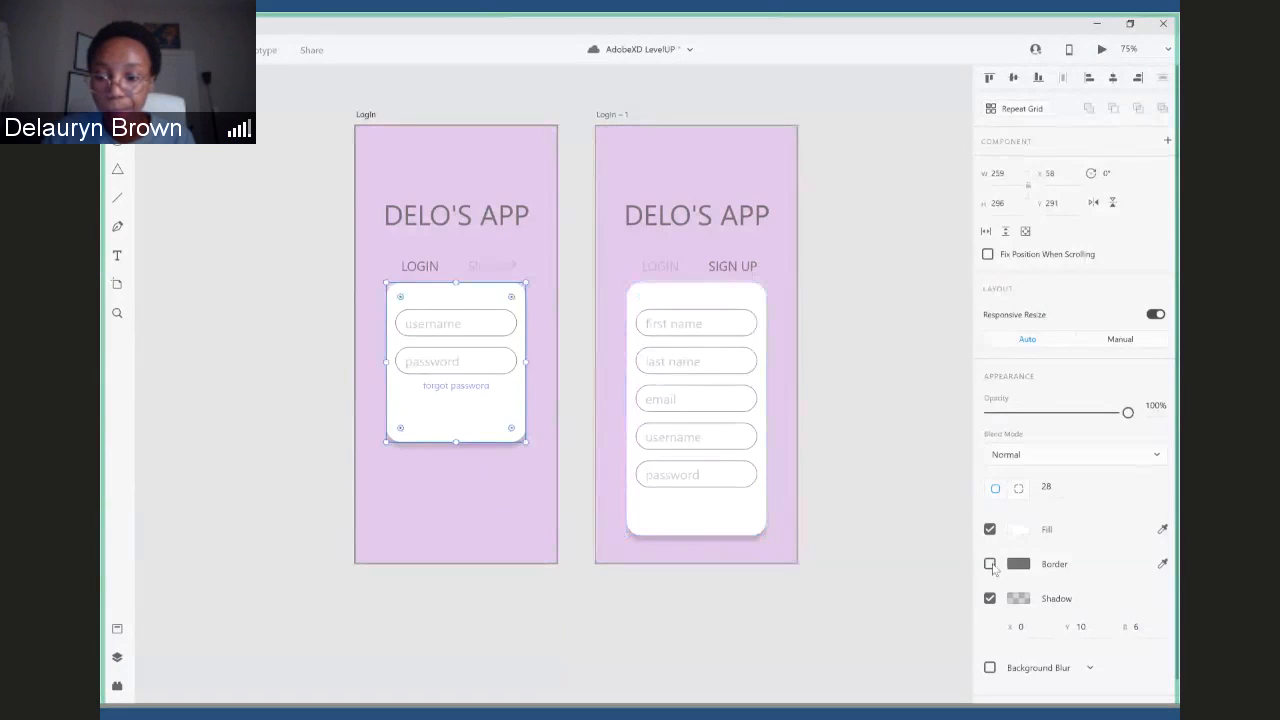
{"action": "left_click", "coordinate": [1081, 626]}
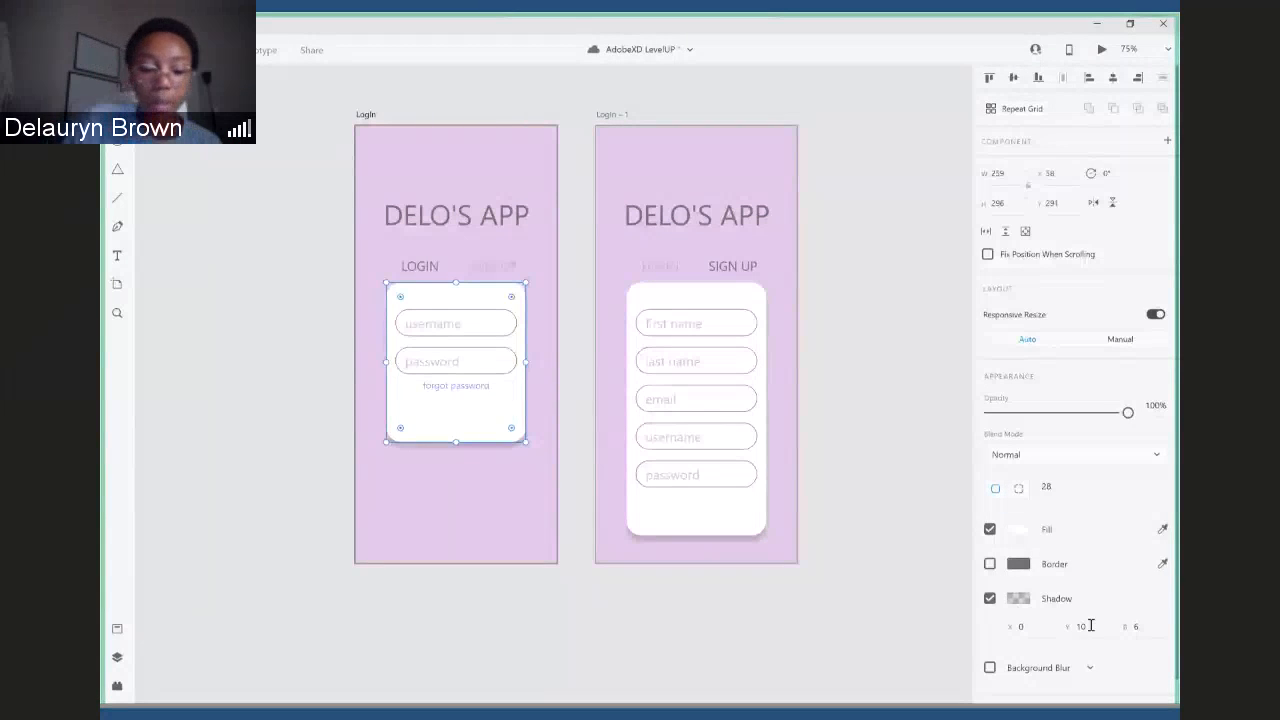
{"action": "type", "text": "2"}
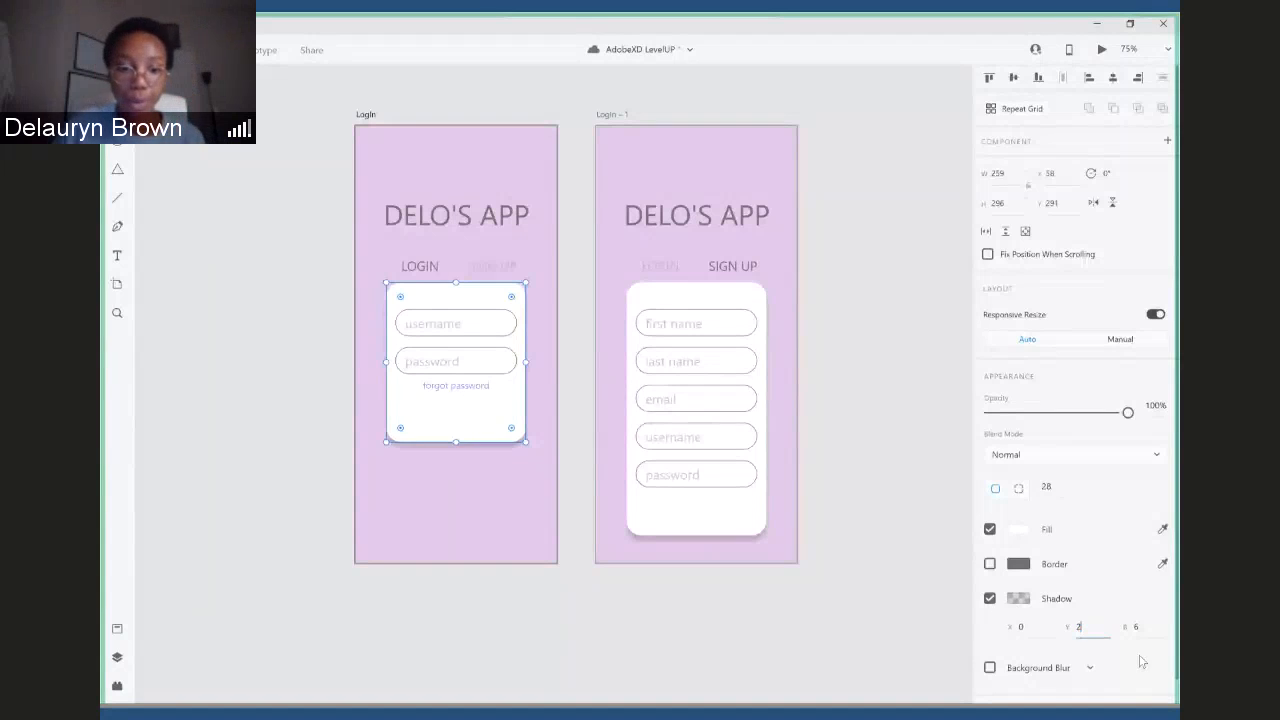
{"action": "key", "text": "Escape"}
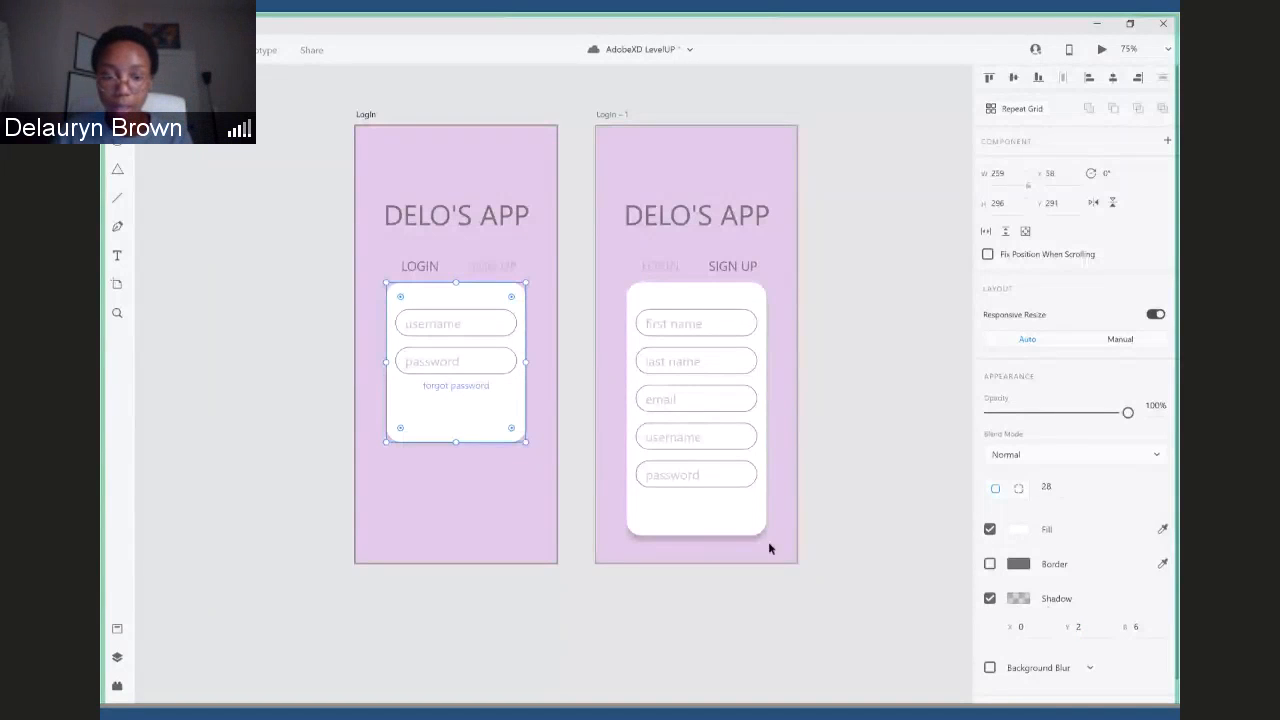
{"action": "left_click", "coordinate": [737, 531]}
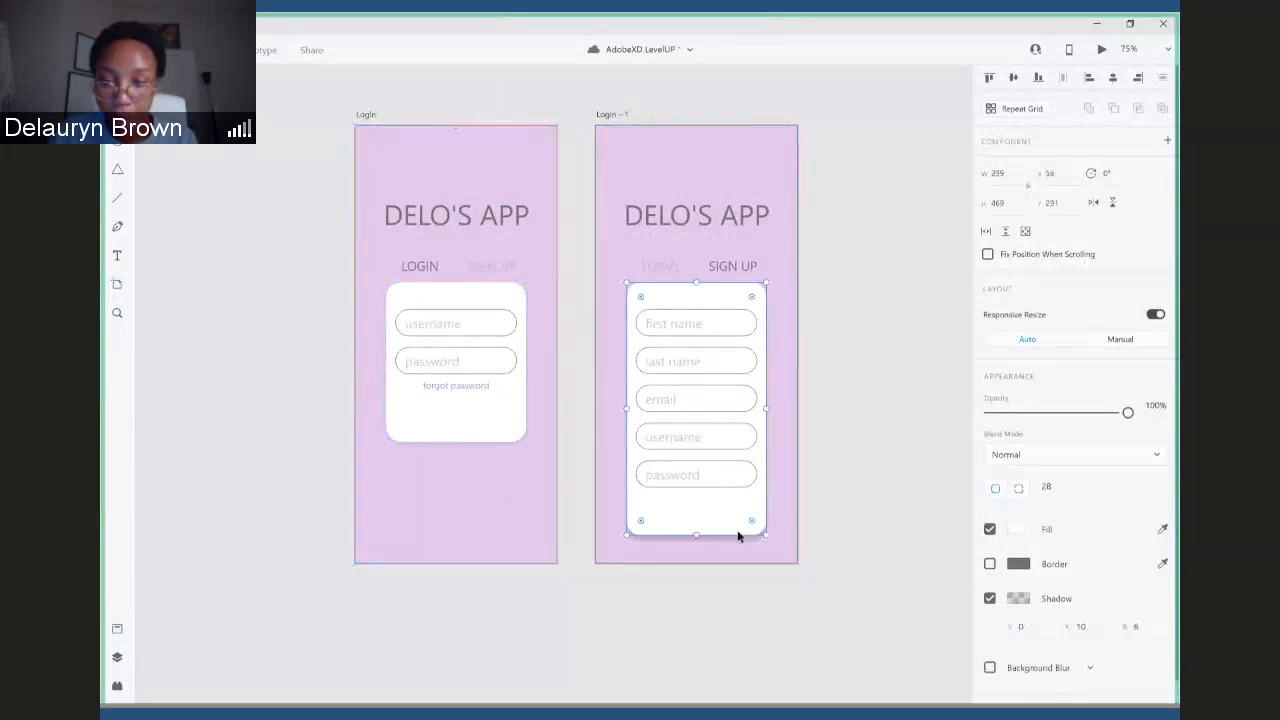
{"action": "left_click", "coordinate": [1080, 626]}
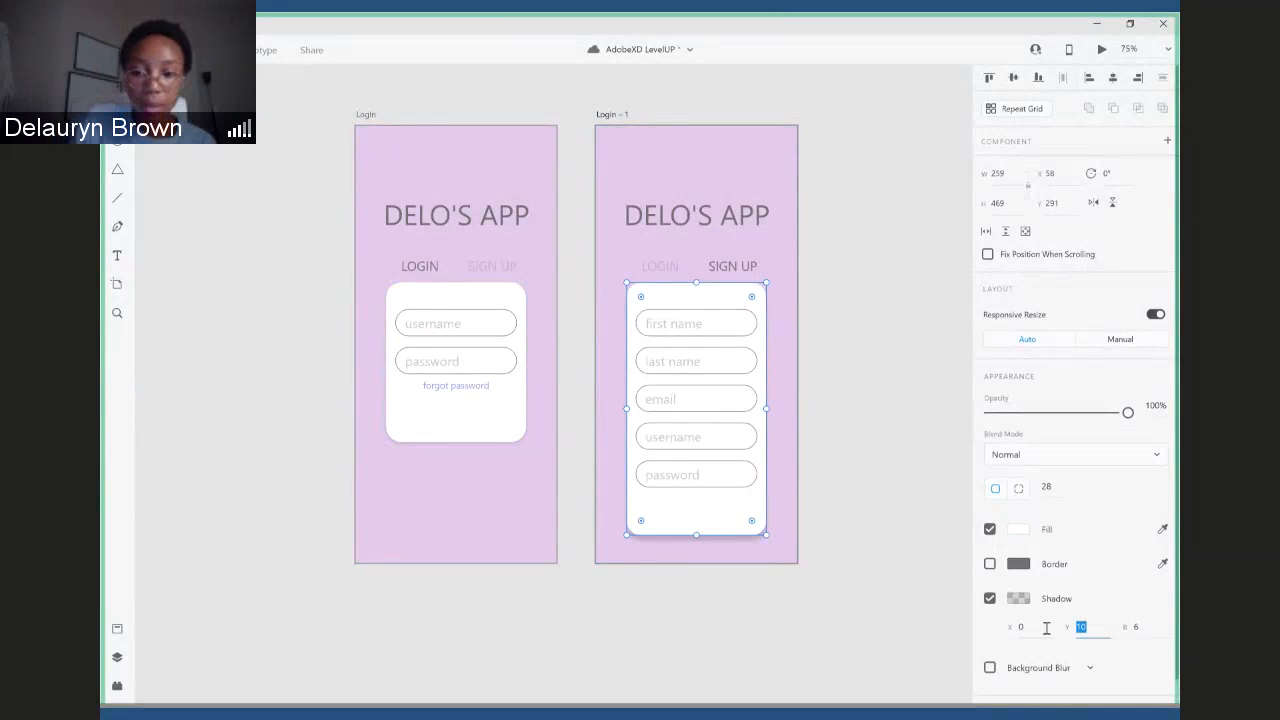
{"action": "type", "text": "2"}
{"action": "key", "text": "Return"}
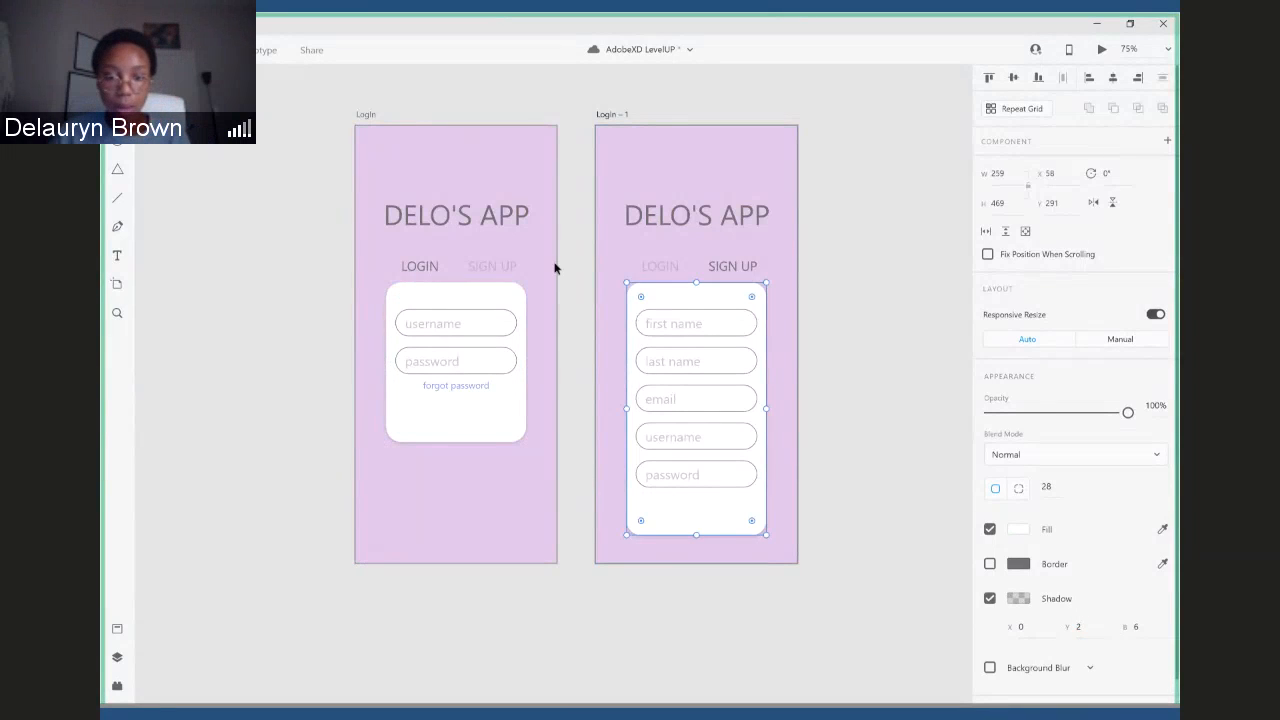
{"action": "left_click", "coordinate": [867, 314]}
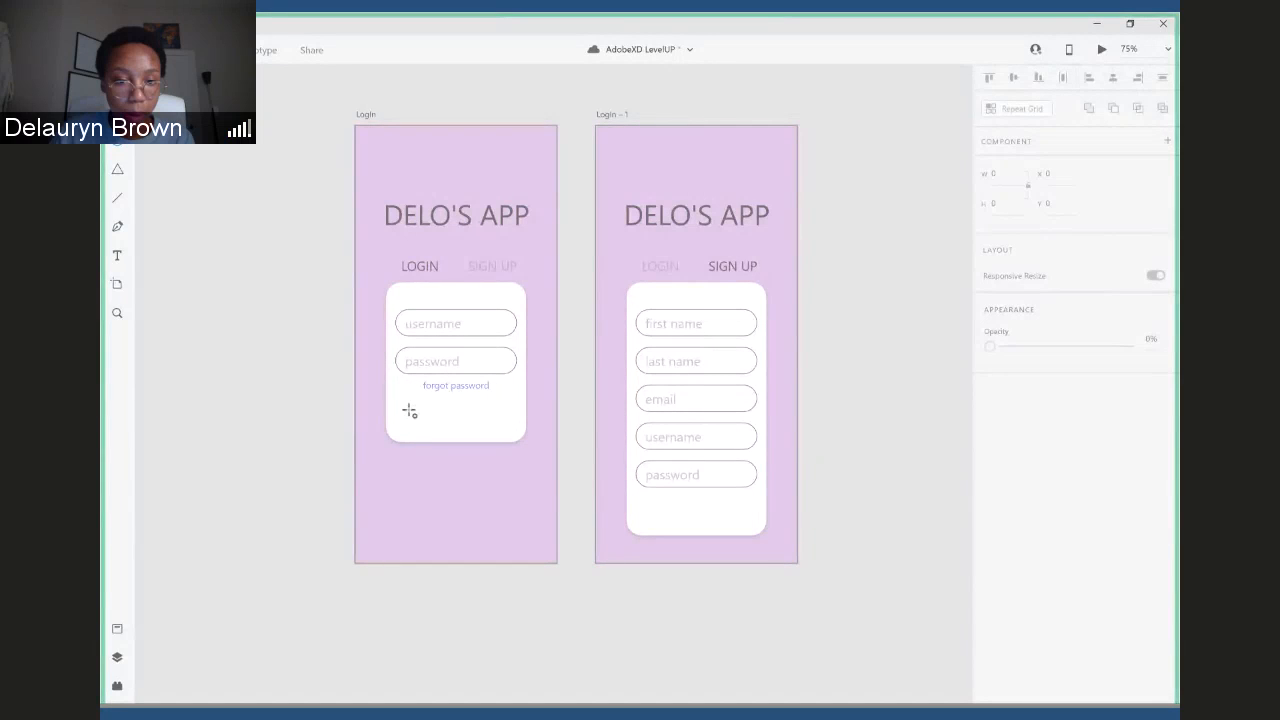
- Draw a rectangle about 169 by 54 beneath "forgot password" on the Login card and centre it horizontally
{"action": "left_click_drag", "start_coordinate": [409, 411], "coordinate": [508, 433]}
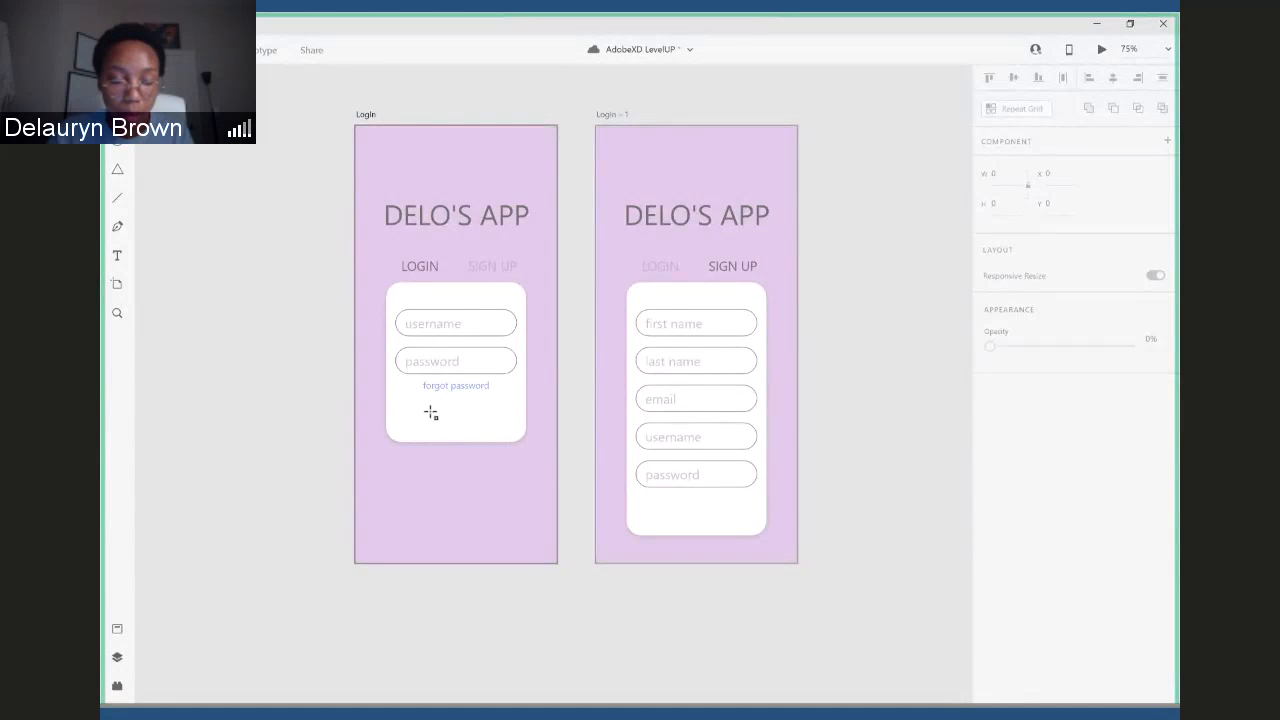
{"action": "left_click_drag", "start_coordinate": [401, 401], "coordinate": [493, 430]}
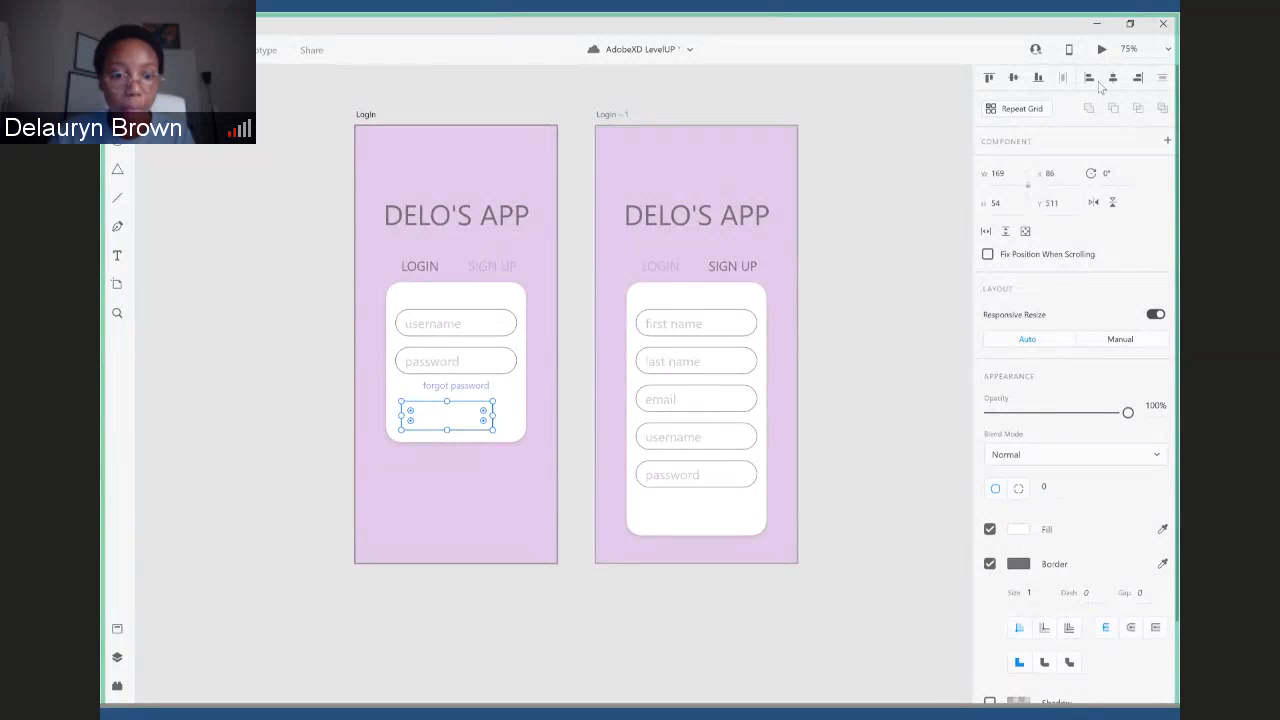
{"action": "left_click", "coordinate": [320, 400]}
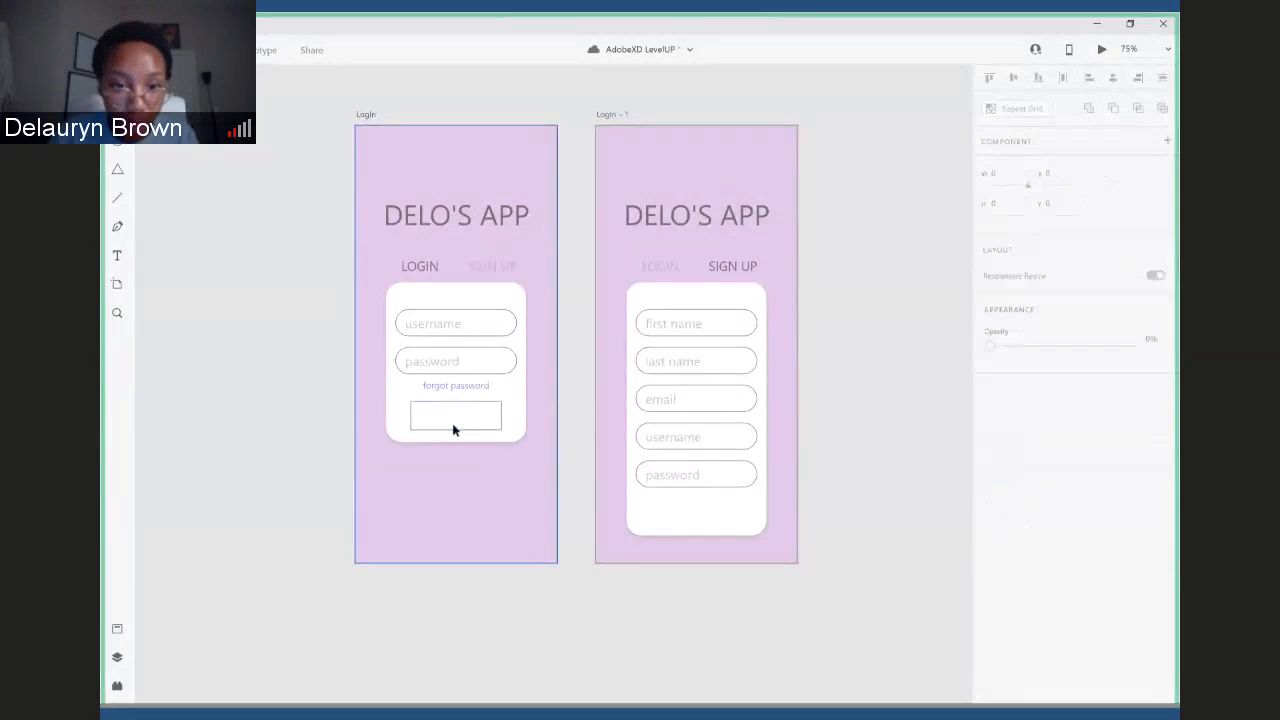
- Round the corners of the new button rectangle to a radius of about 17
{"action": "left_click", "coordinate": [453, 428]}
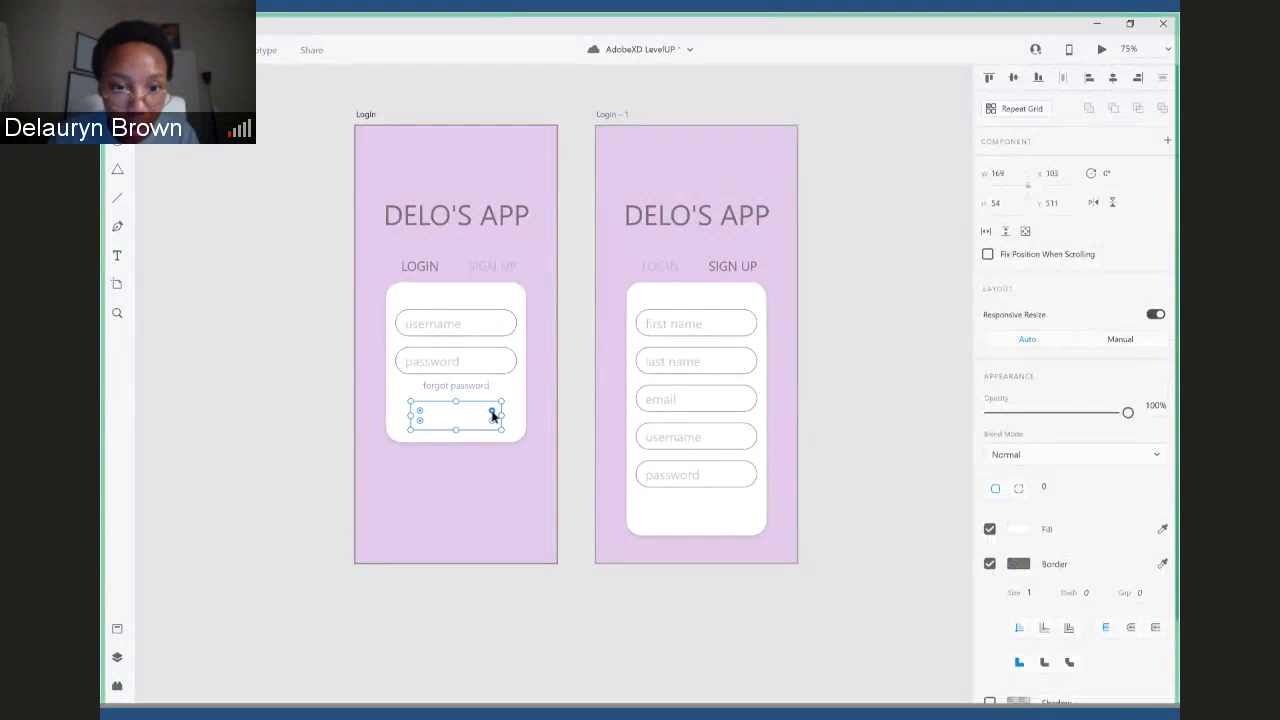
{"action": "left_click_drag", "start_coordinate": [492, 415], "coordinate": [494, 413]}
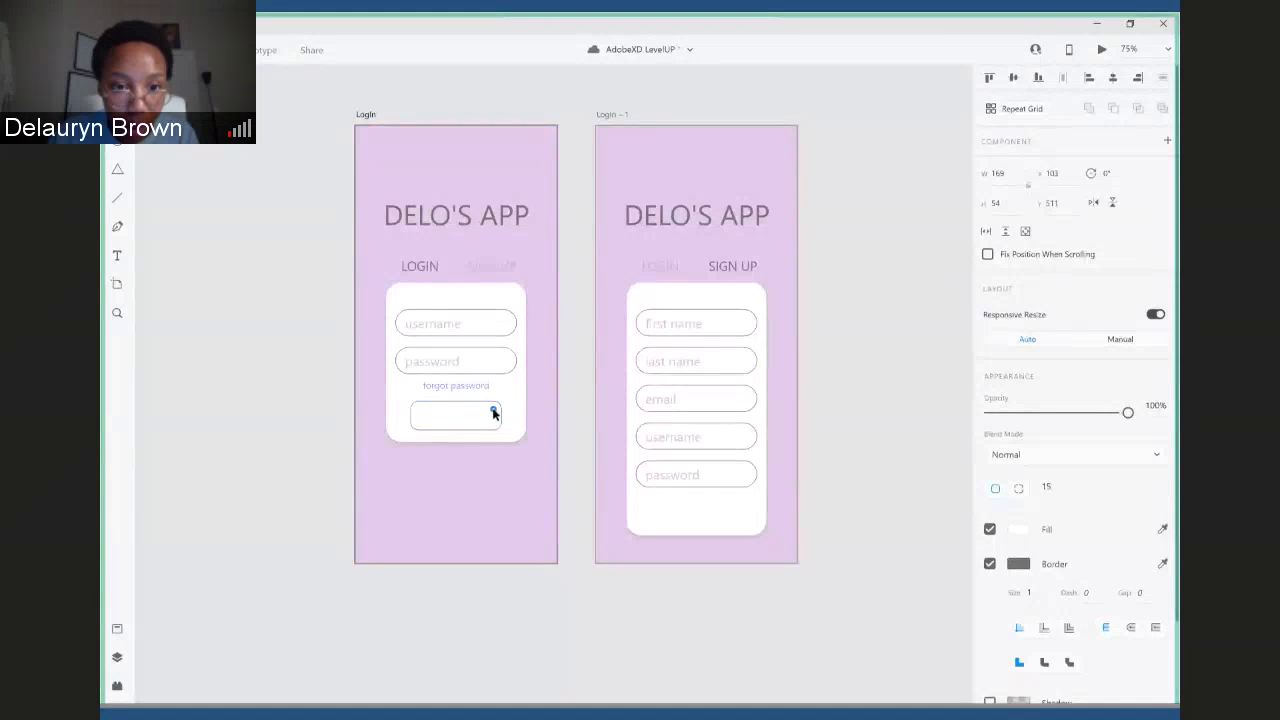
{"action": "left_click", "coordinate": [465, 472]}
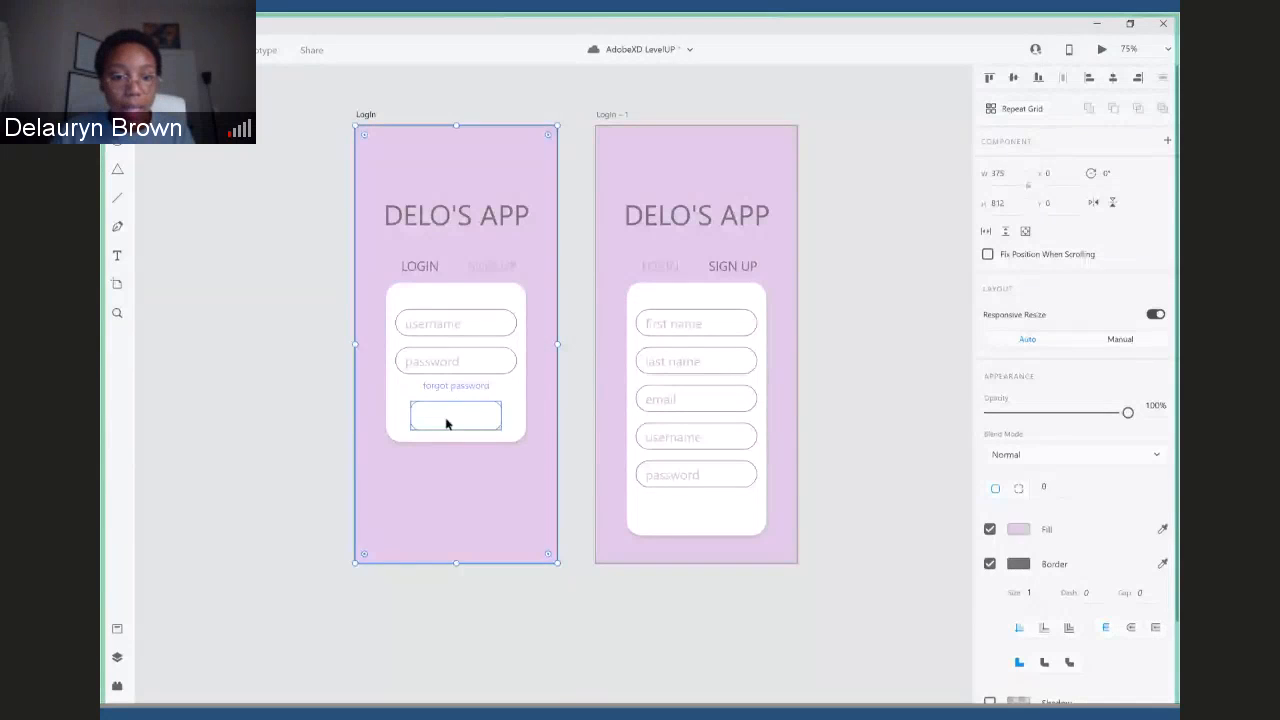
- Fill the button rectangle on the Login card with a light pinkish purple and remove its border
{"action": "left_click", "coordinate": [446, 421]}
{"action": "left_click", "coordinate": [1018, 530]}
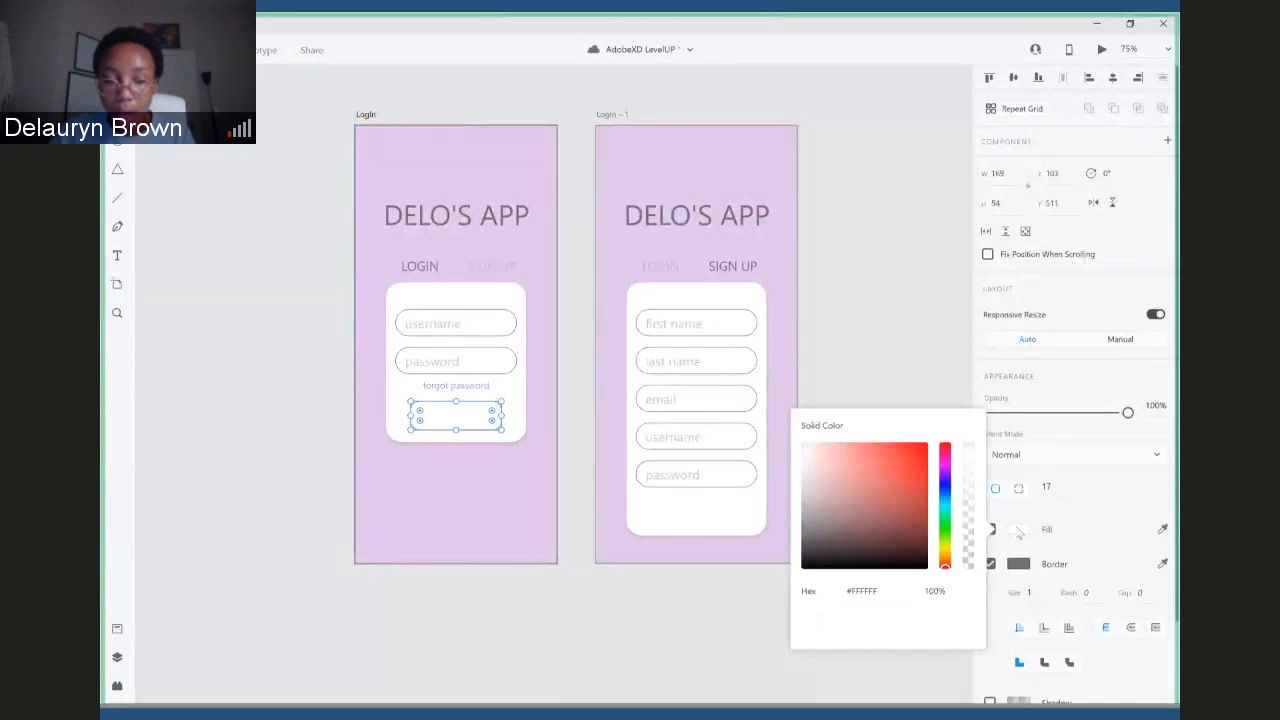
{"action": "left_click", "coordinate": [947, 469]}
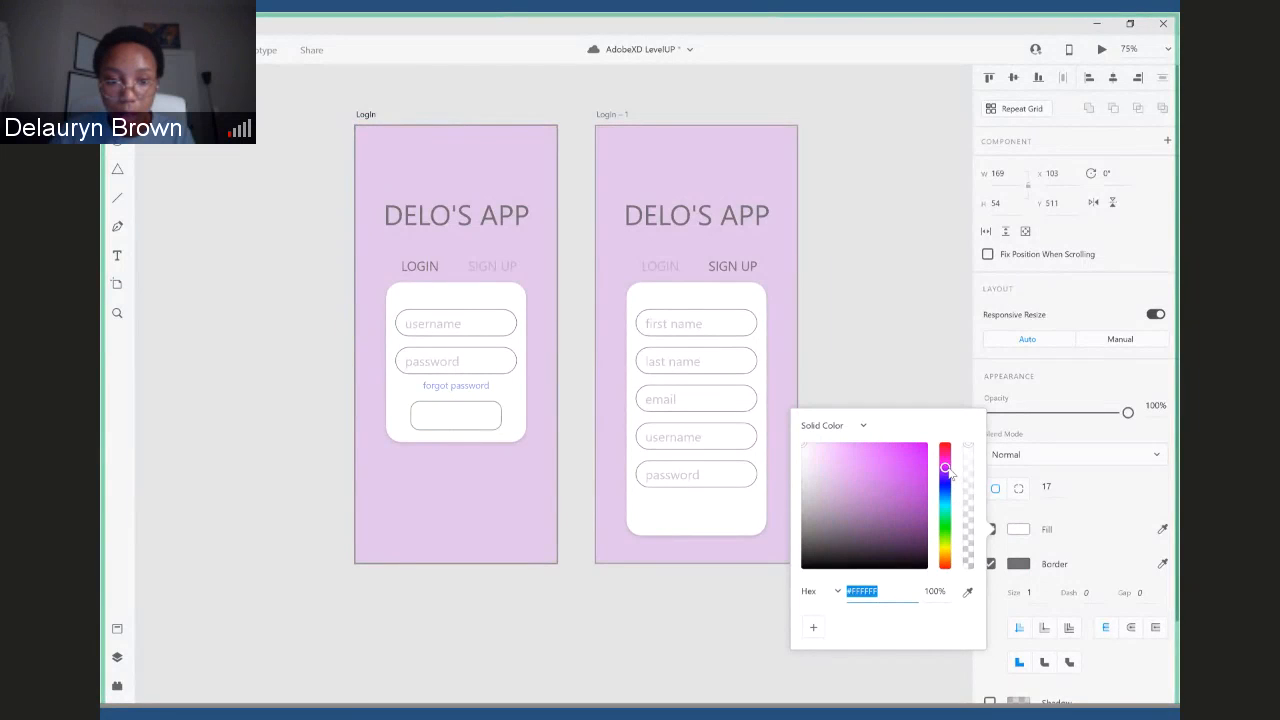
{"action": "left_click_drag", "start_coordinate": [861, 467], "coordinate": [847, 454]}
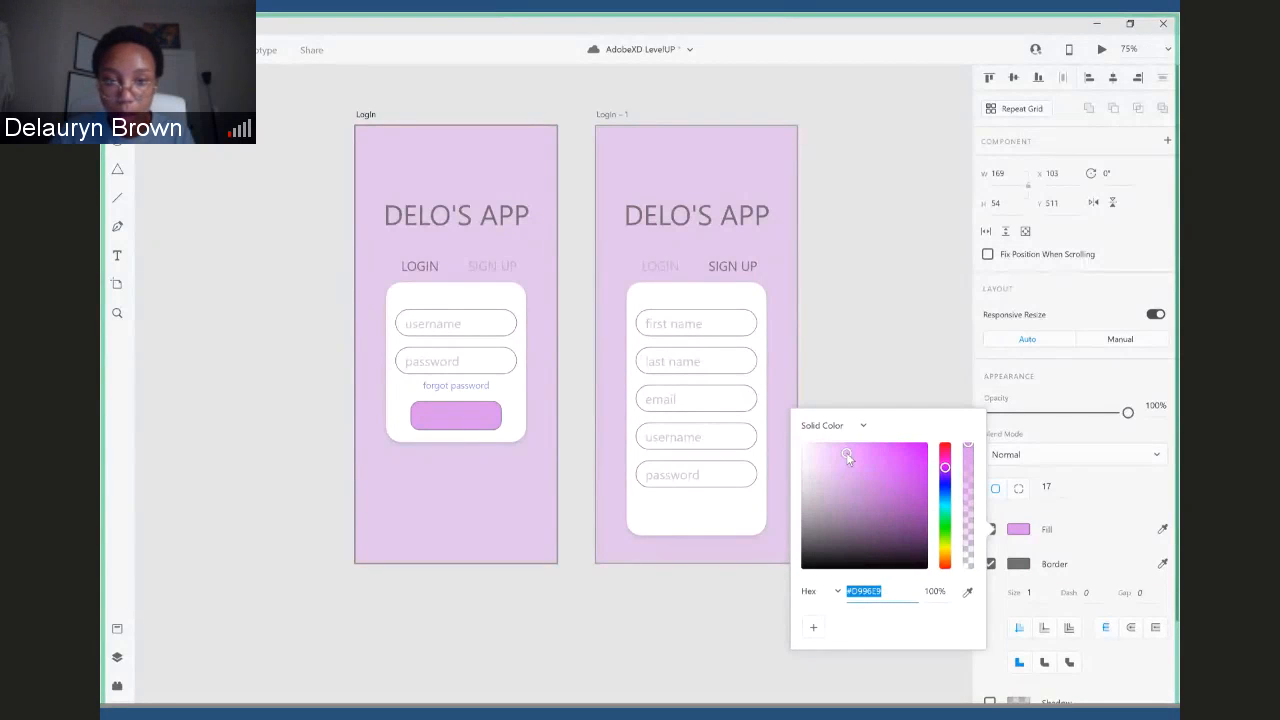
{"action": "left_click", "coordinate": [1035, 596]}
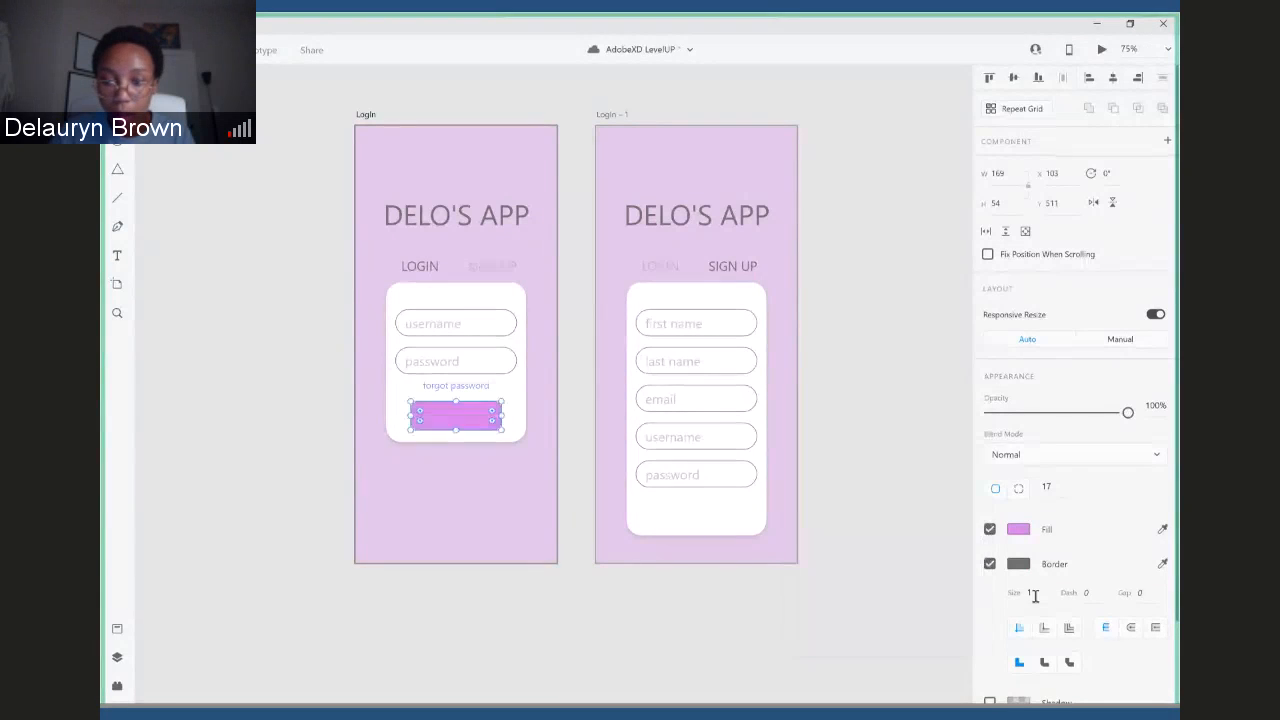
{"action": "left_click", "coordinate": [990, 565]}
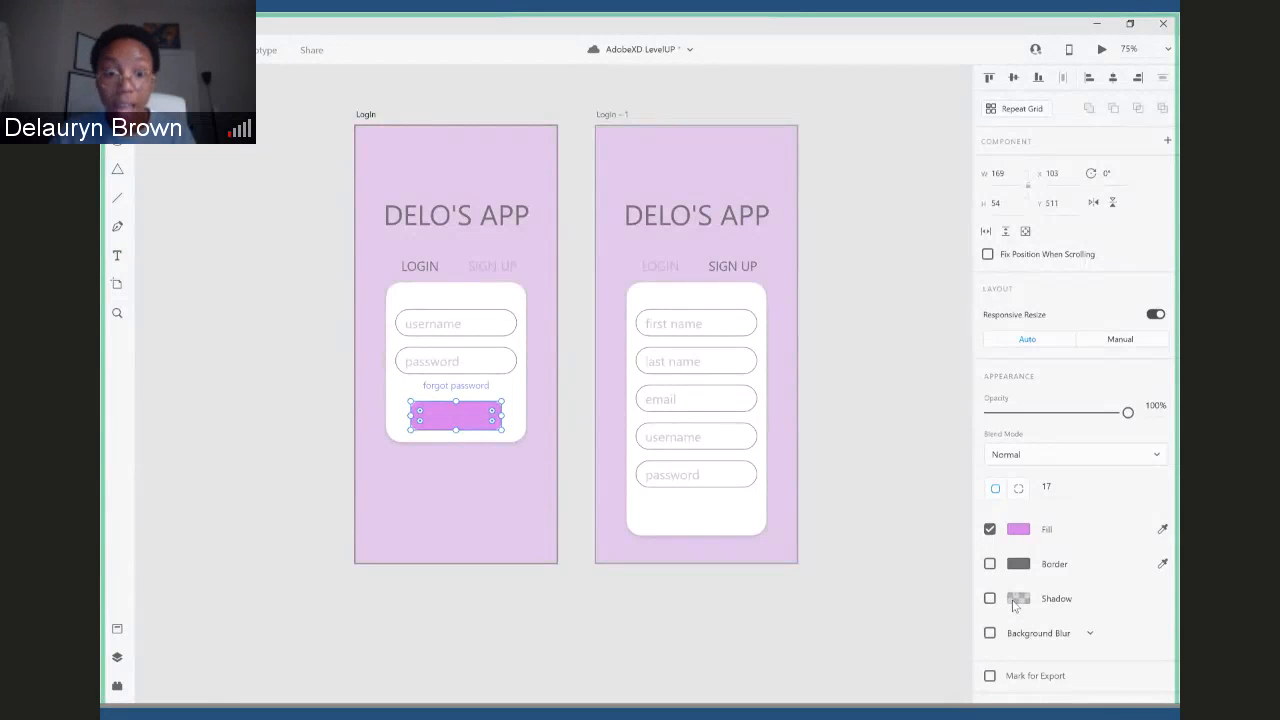
- Turn on the drop shadow for the purple button on the Login card
{"action": "left_click", "coordinate": [1013, 604]}
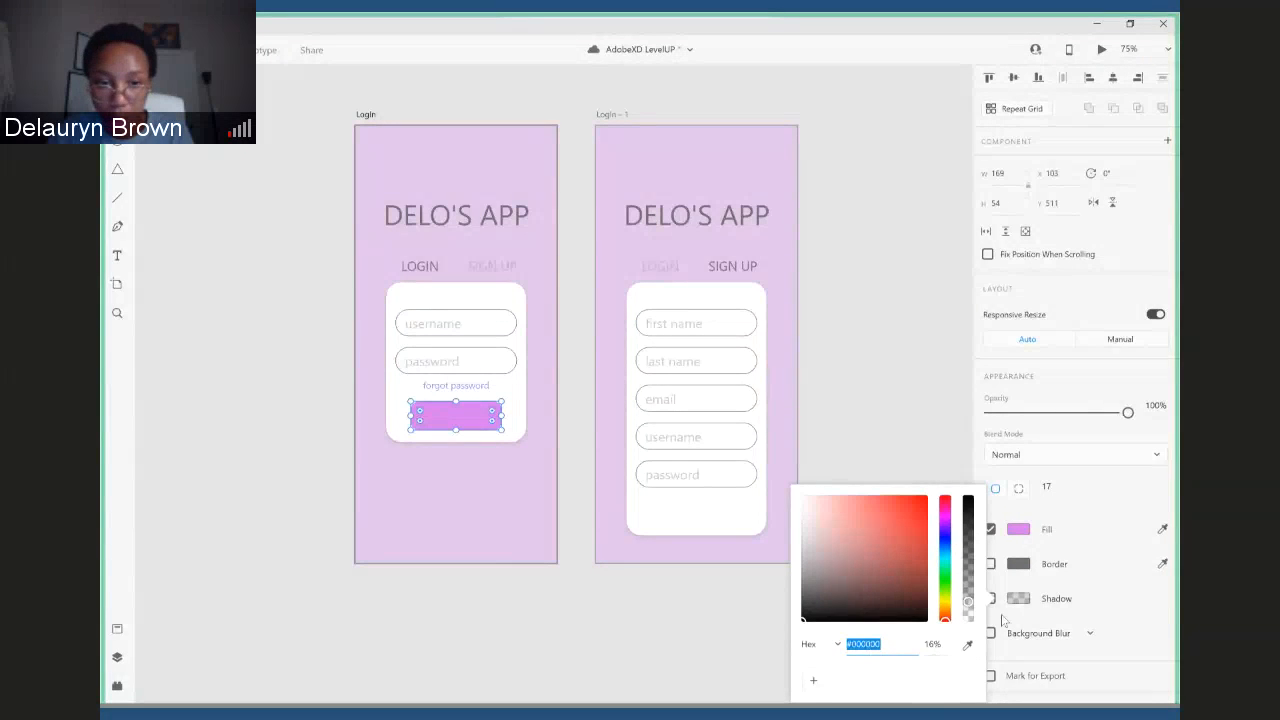
{"action": "left_click", "coordinate": [1086, 581]}
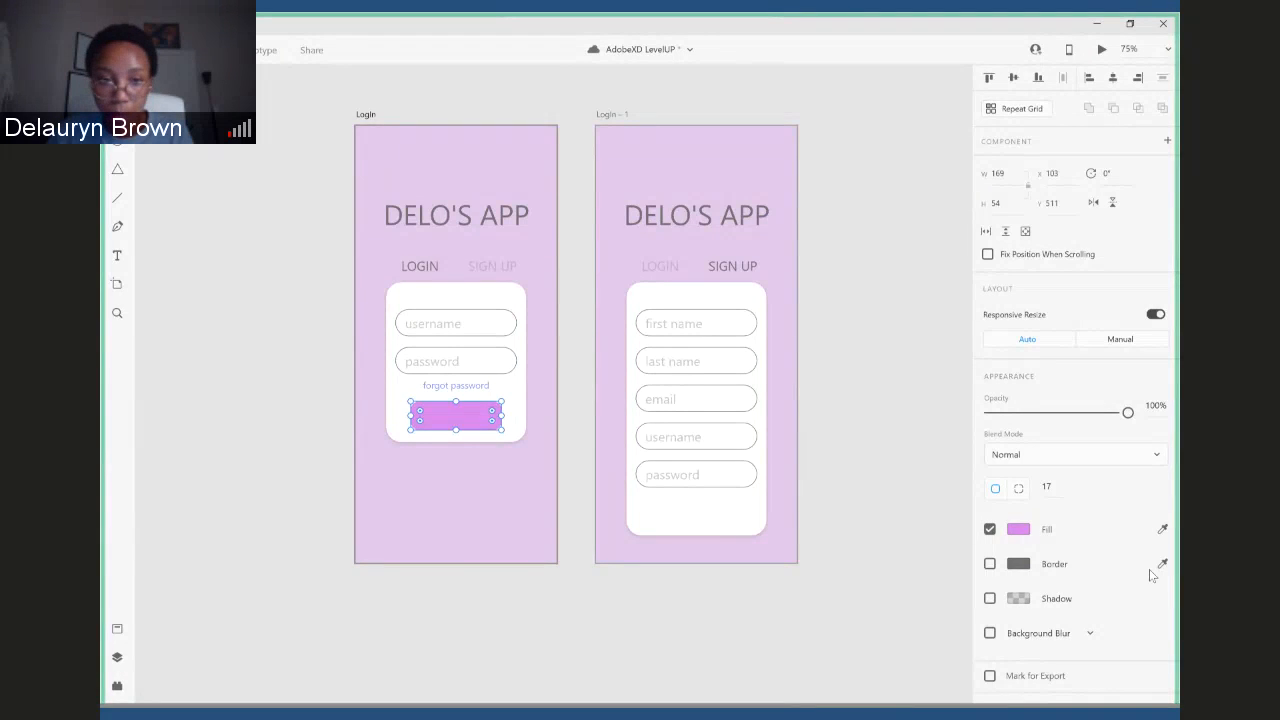
{"action": "left_click", "coordinate": [990, 598]}
{"action": "left_click", "coordinate": [614, 622]}
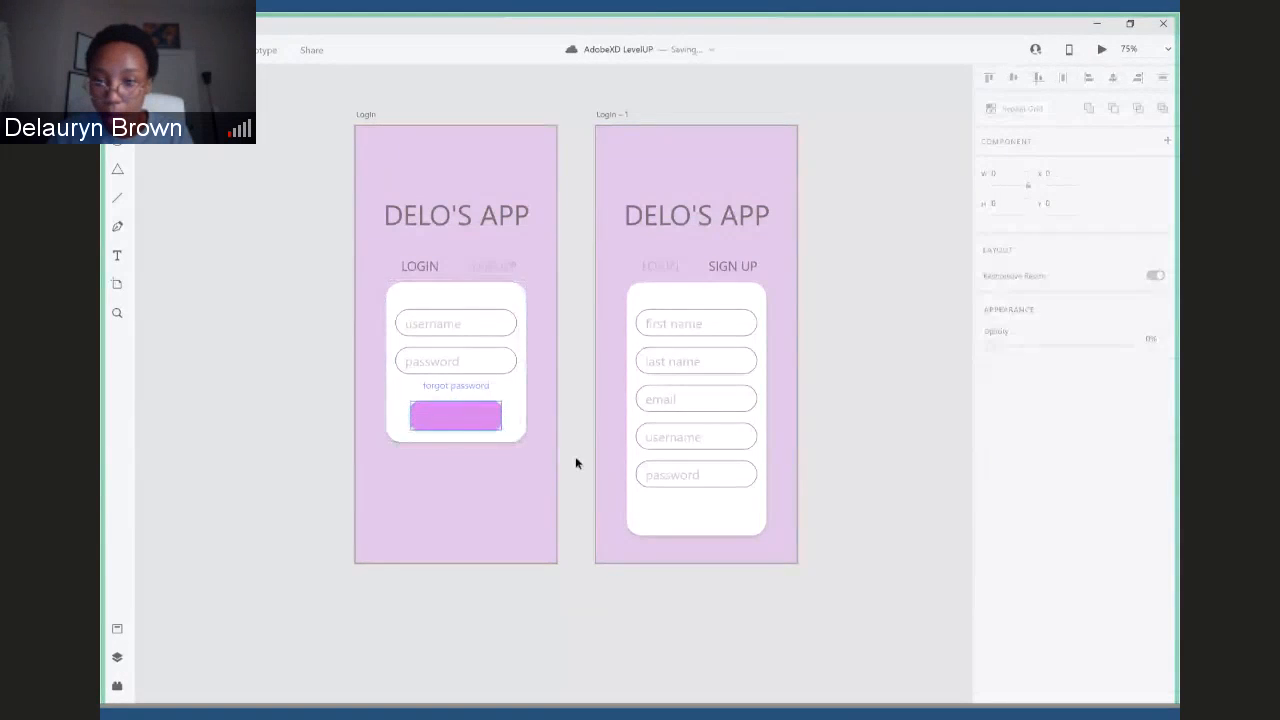
- Try a shadow Y offset of 10 on the purple button and settle it at 5
{"action": "left_click", "coordinate": [472, 418]}
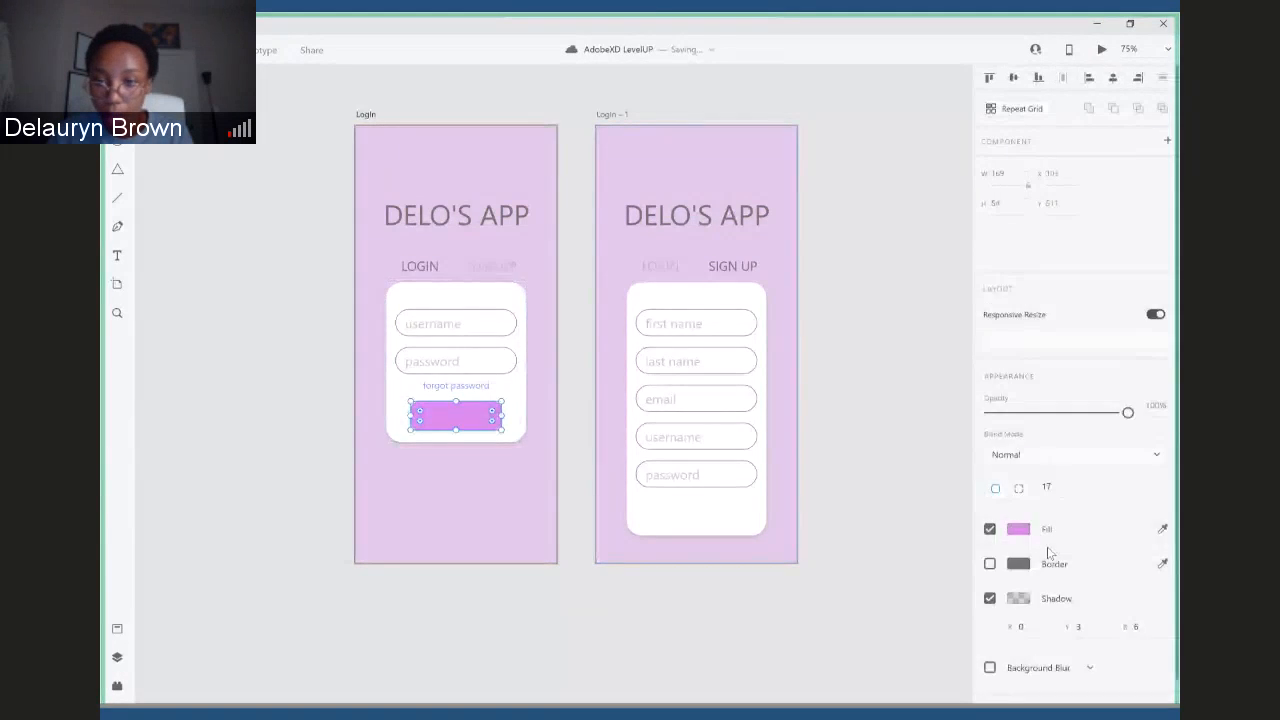
{"action": "left_click", "coordinate": [1078, 626]}
{"action": "type", "text": "10"}
{"action": "key", "text": "Escape"}
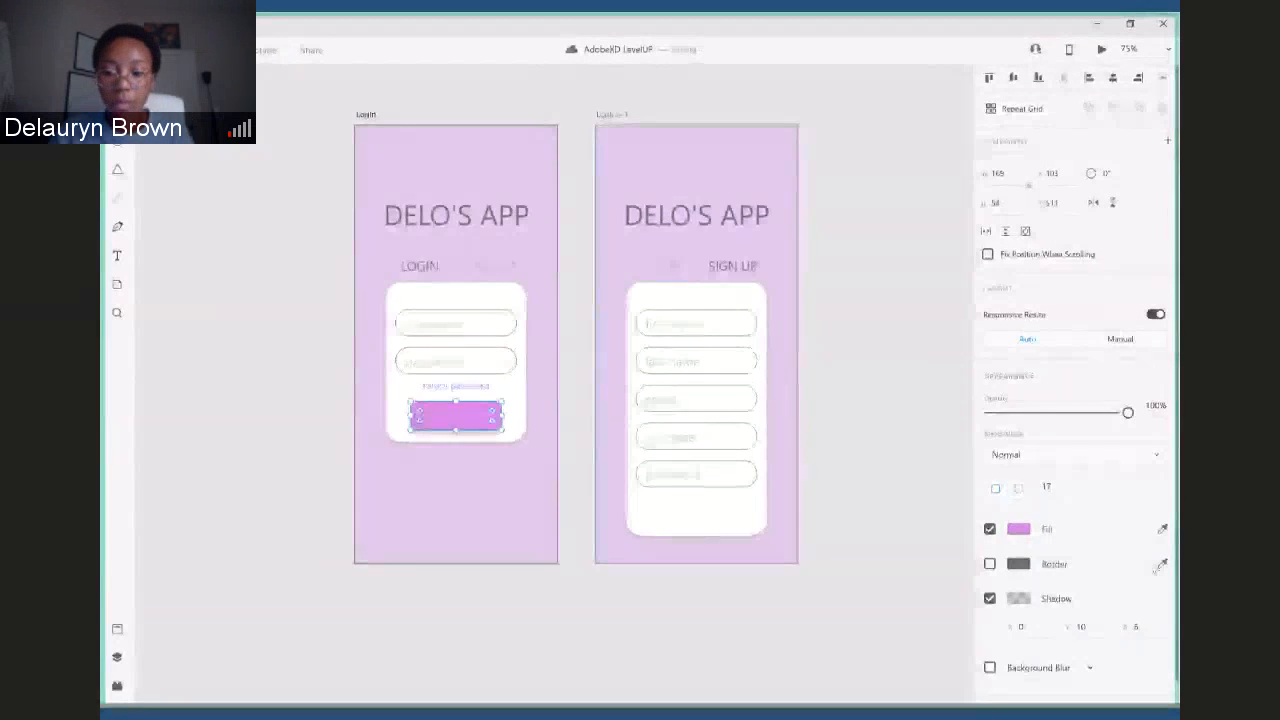
{"action": "left_click", "coordinate": [1094, 628]}
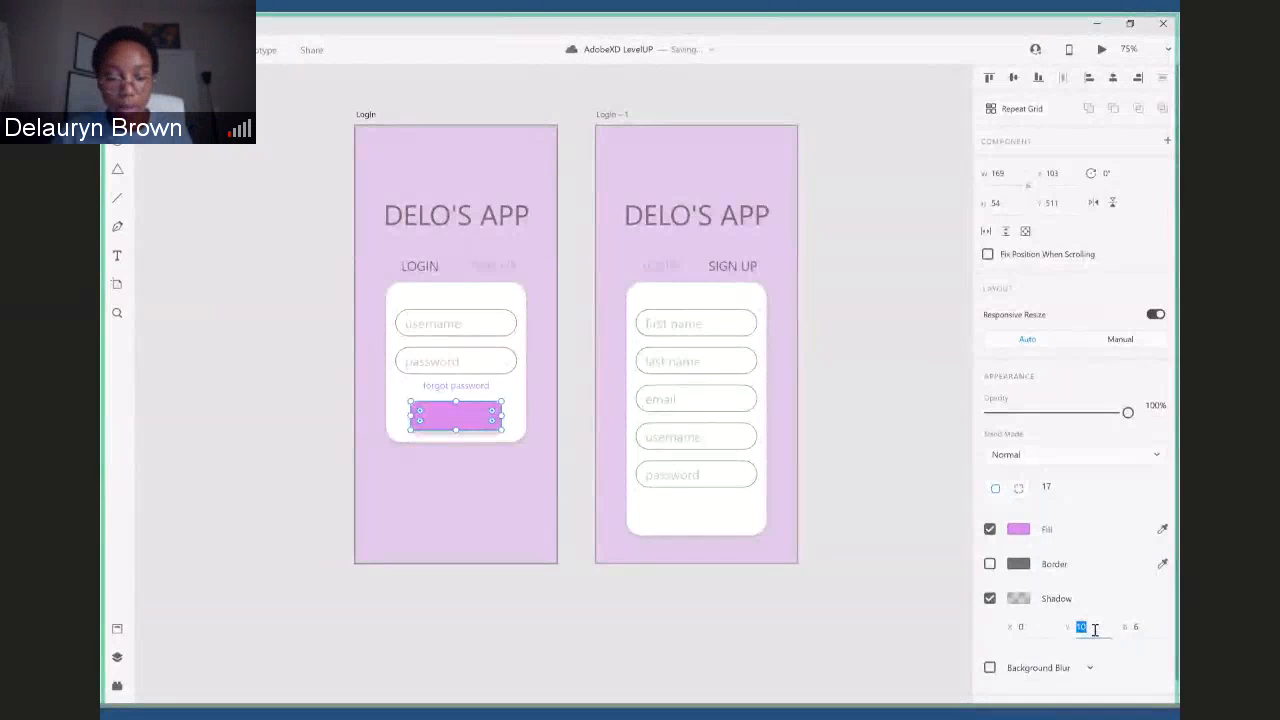
{"action": "type", "text": "5"}
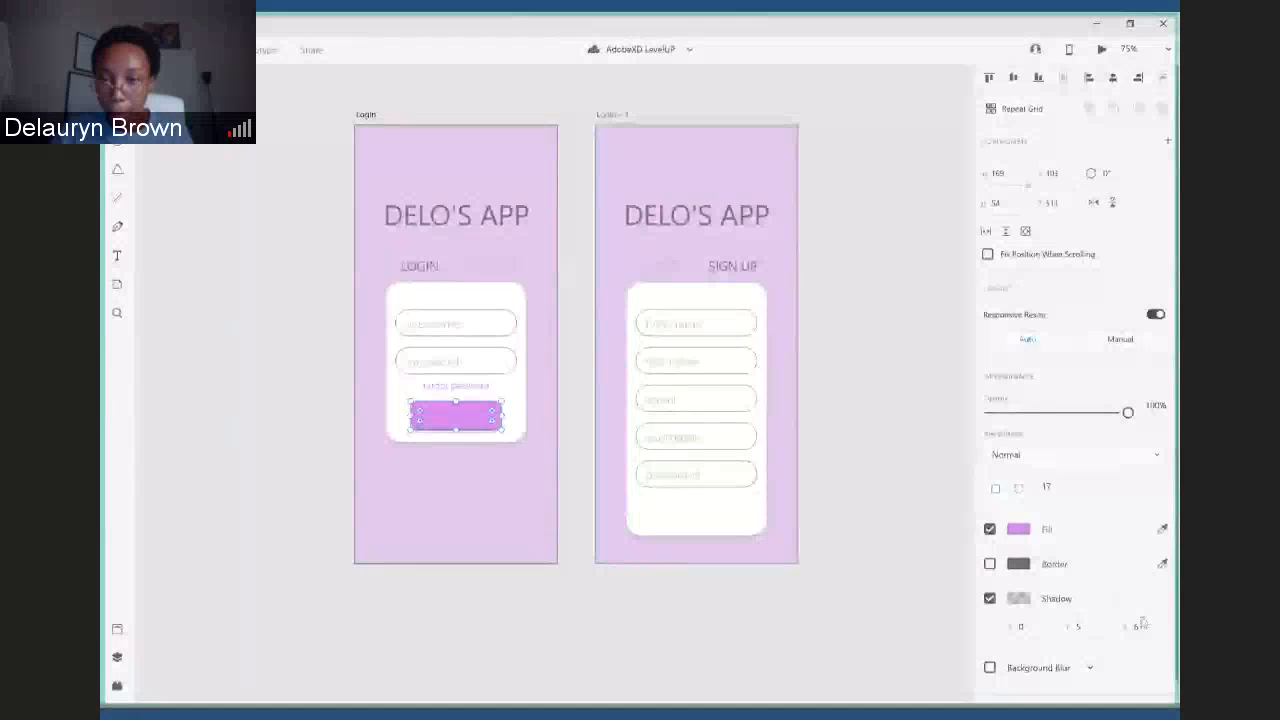
- Darken the purple button's shadow by raising its colour opacity to about 49%
{"action": "left_click", "coordinate": [1018, 598]}
{"action": "left_click_drag", "start_coordinate": [969, 606], "coordinate": [971, 562]}
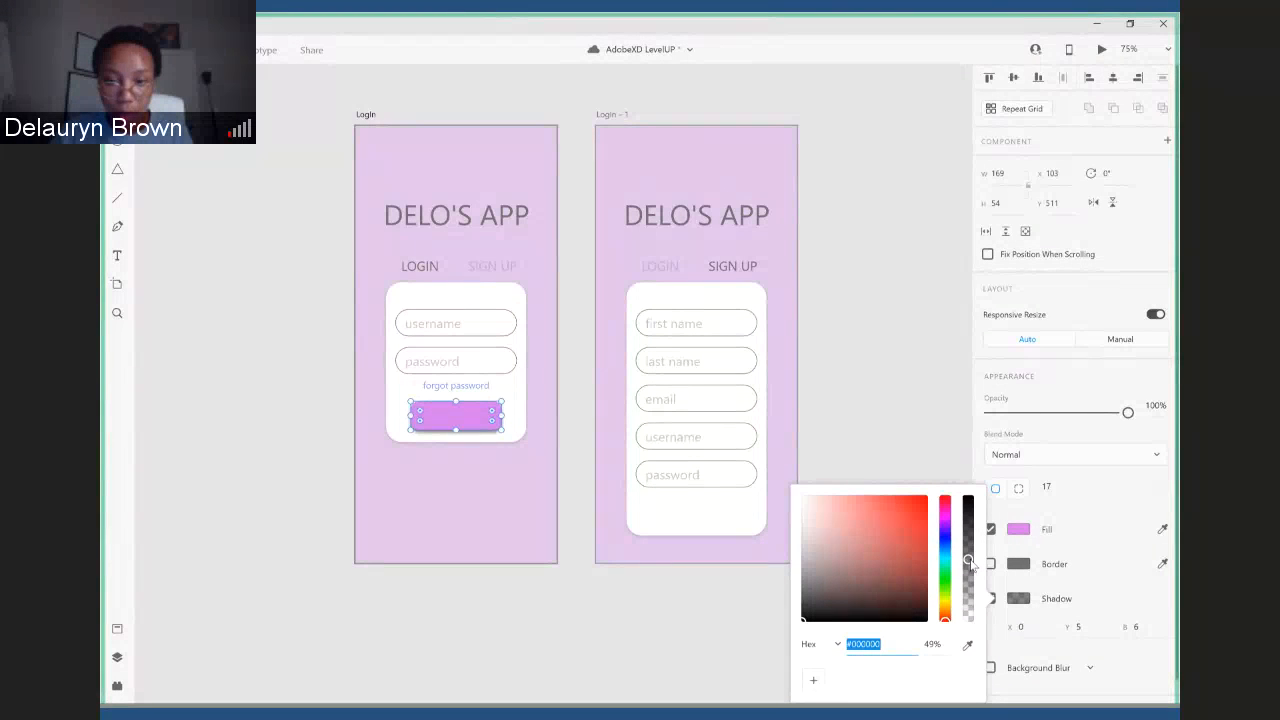
{"action": "left_click", "coordinate": [591, 654]}
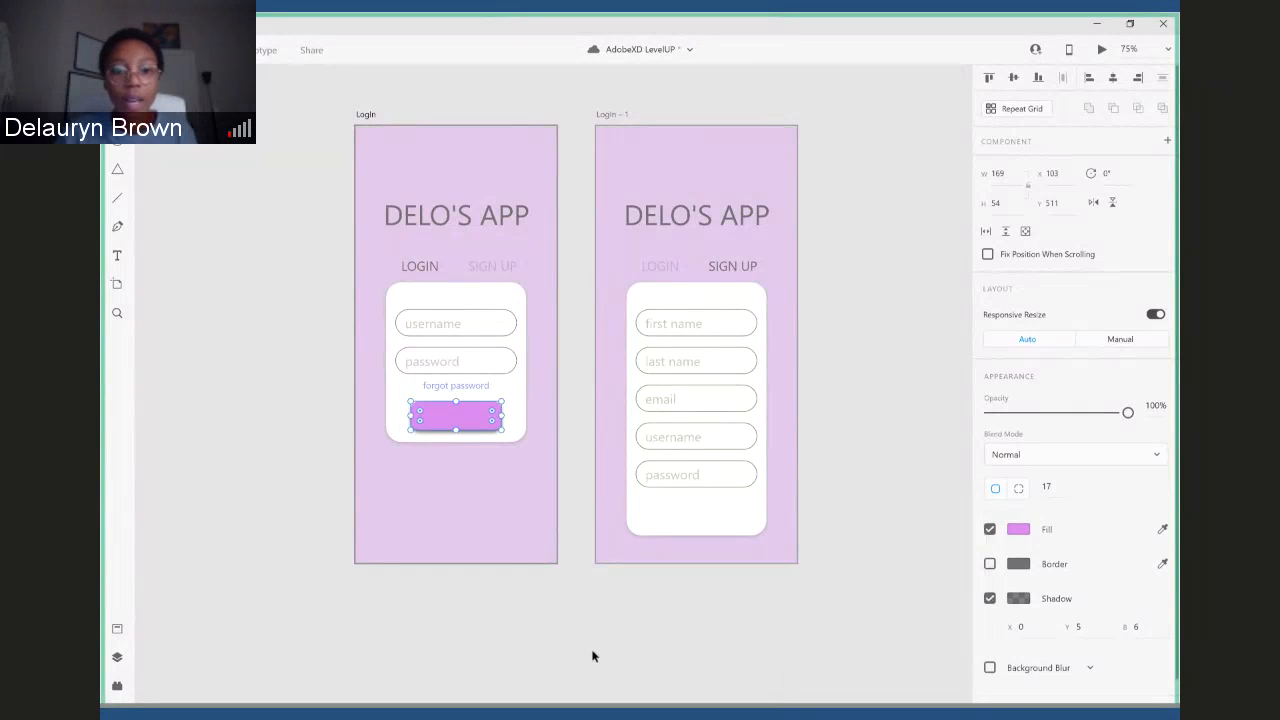
{"action": "left_click", "coordinate": [443, 597]}
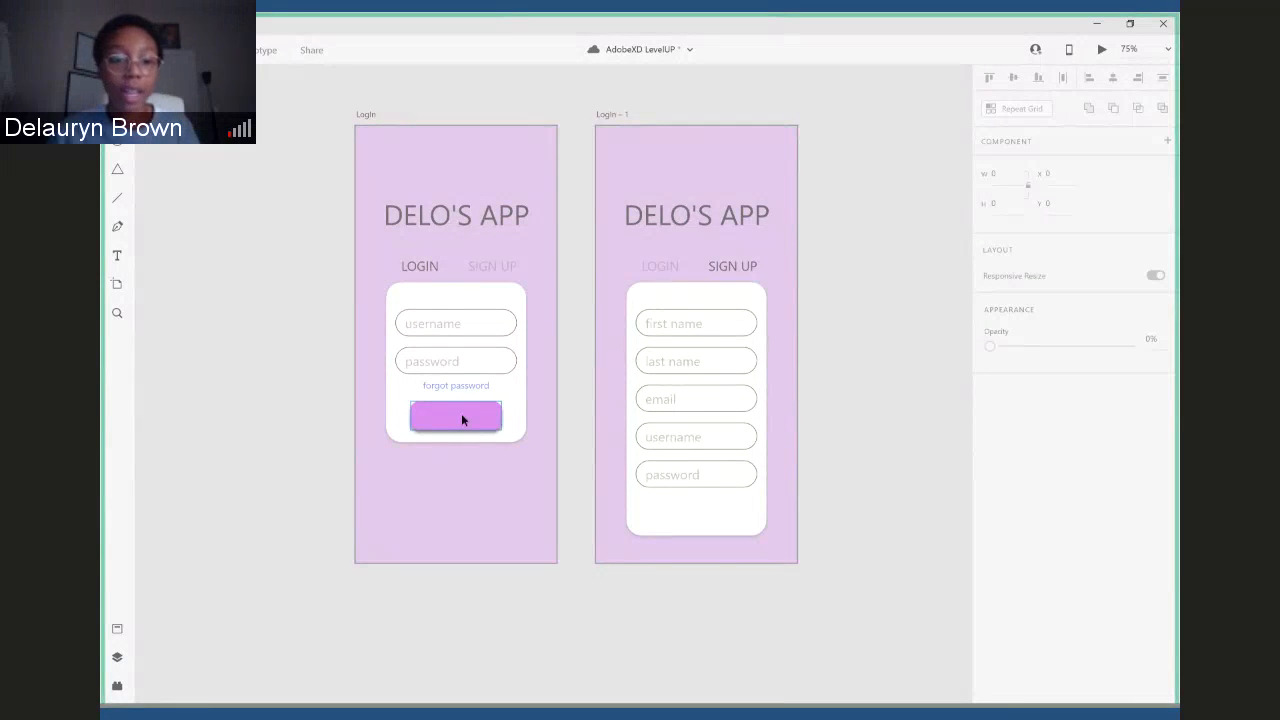
- Add a LOGIN text label on the purple button of the Login card and centre-align its text
{"action": "left_click", "coordinate": [117, 258]}
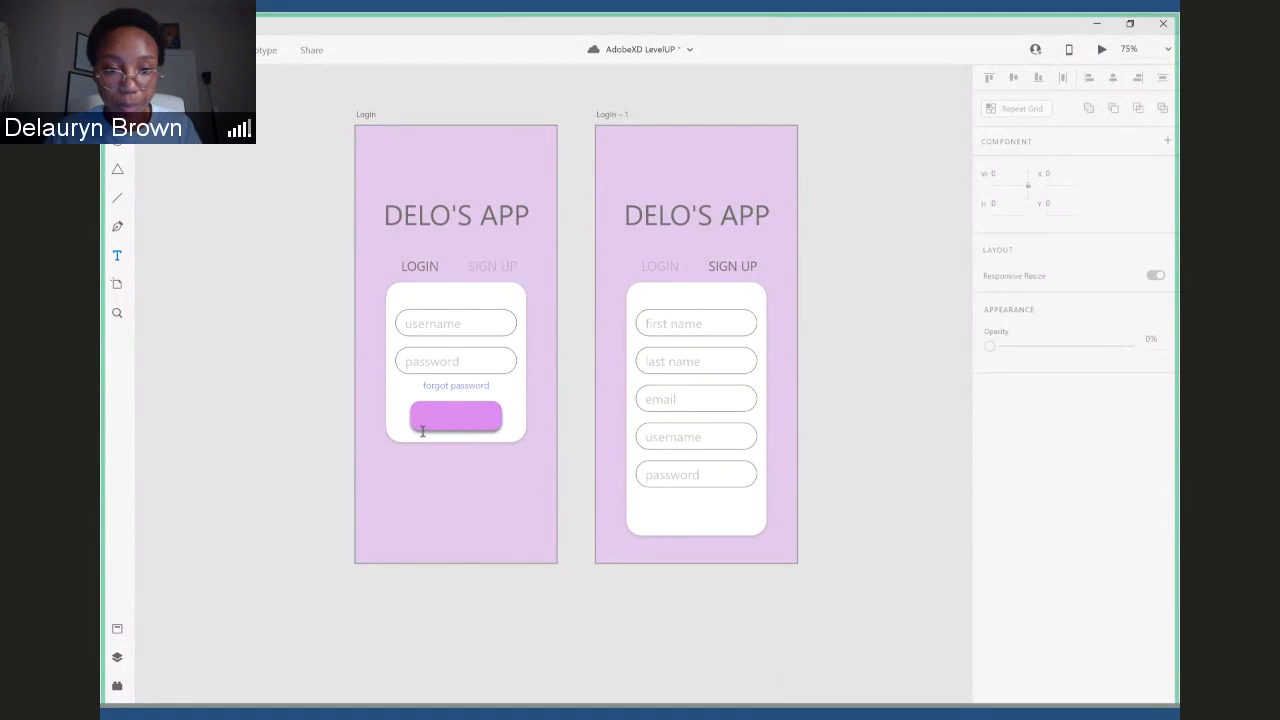
{"action": "left_click", "coordinate": [457, 421]}
{"action": "type", "text": "LOGI"}
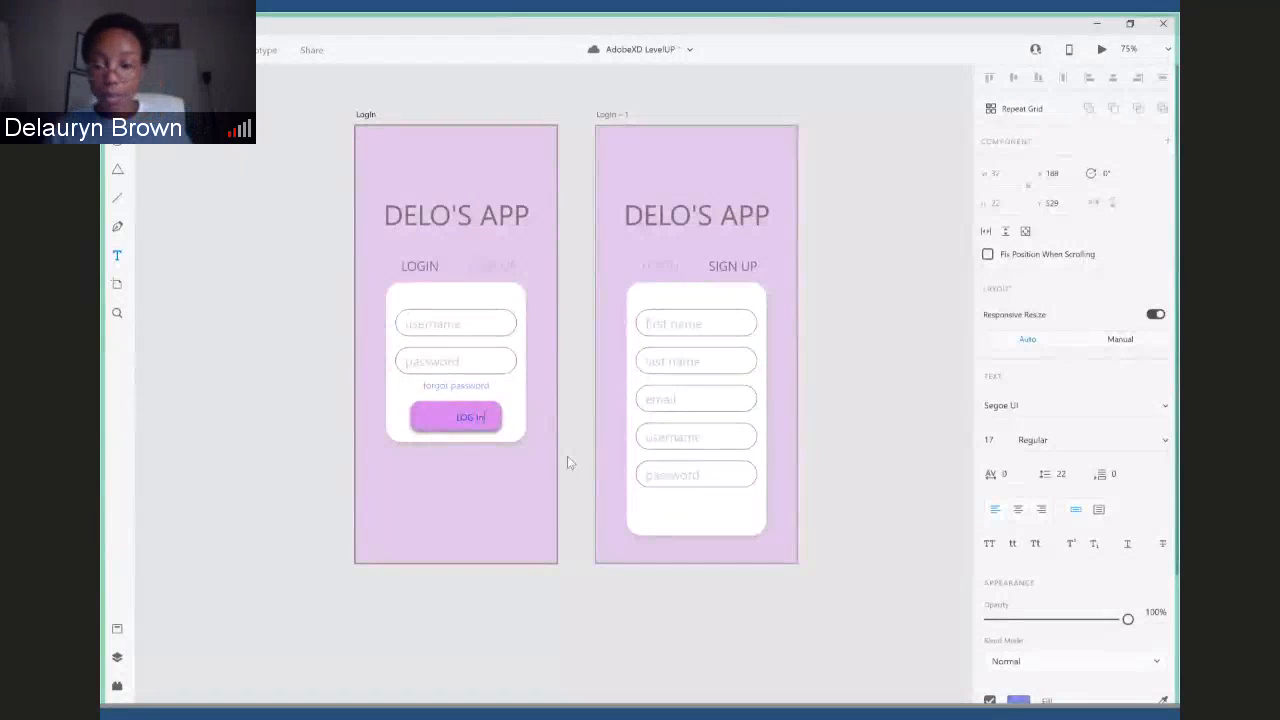
{"action": "type", "text": "N"}
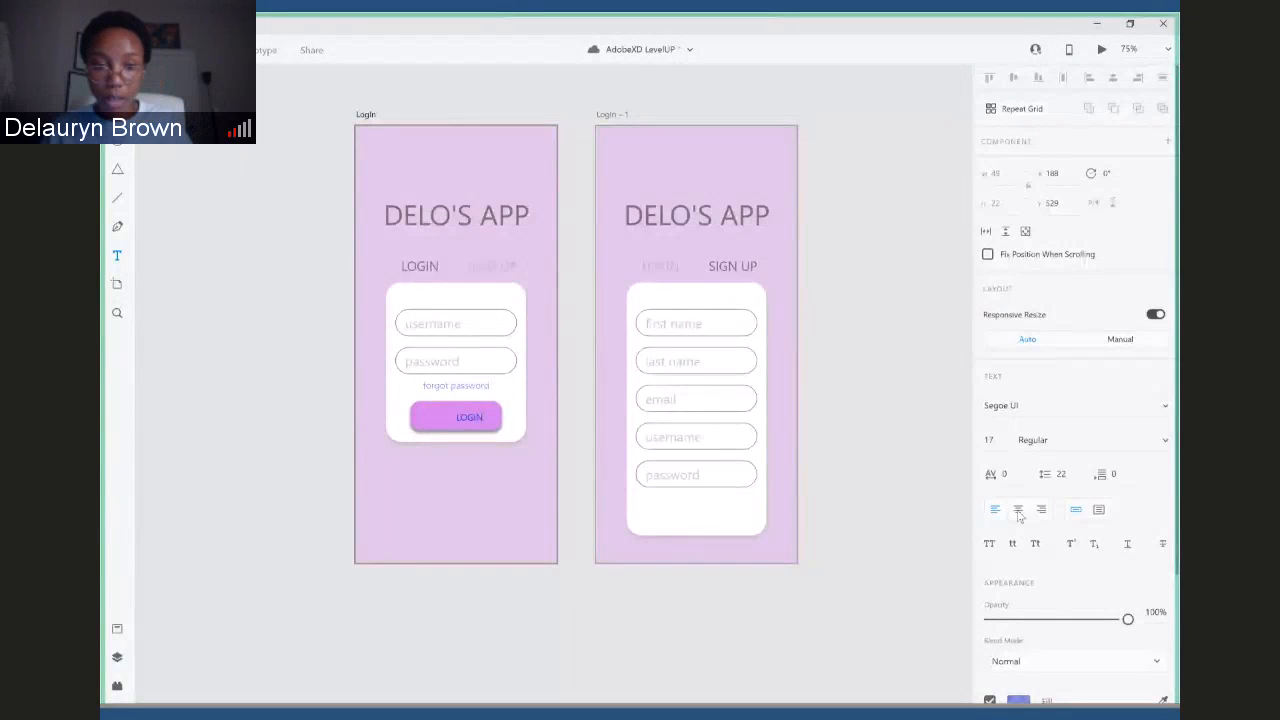
{"action": "left_click", "coordinate": [1018, 511]}
{"action": "double_click", "coordinate": [466, 417]}
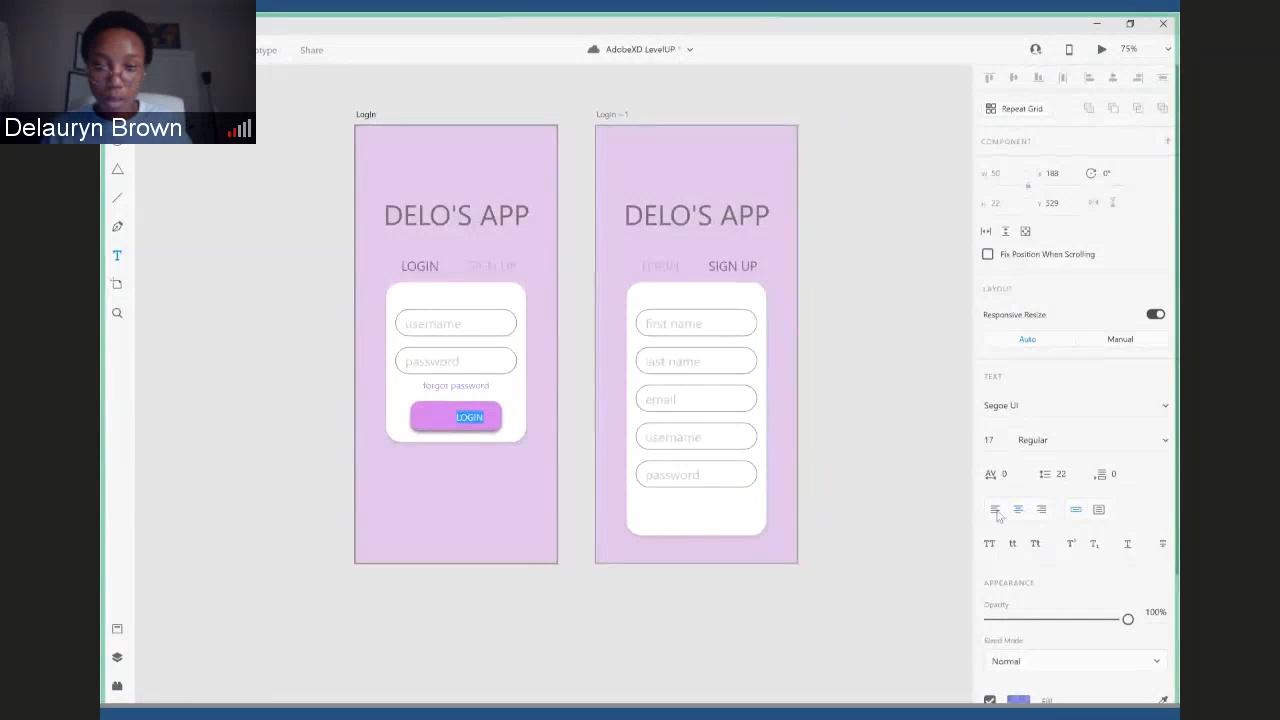
{"action": "left_click", "coordinate": [1041, 512]}
{"action": "left_click", "coordinate": [1018, 512]}
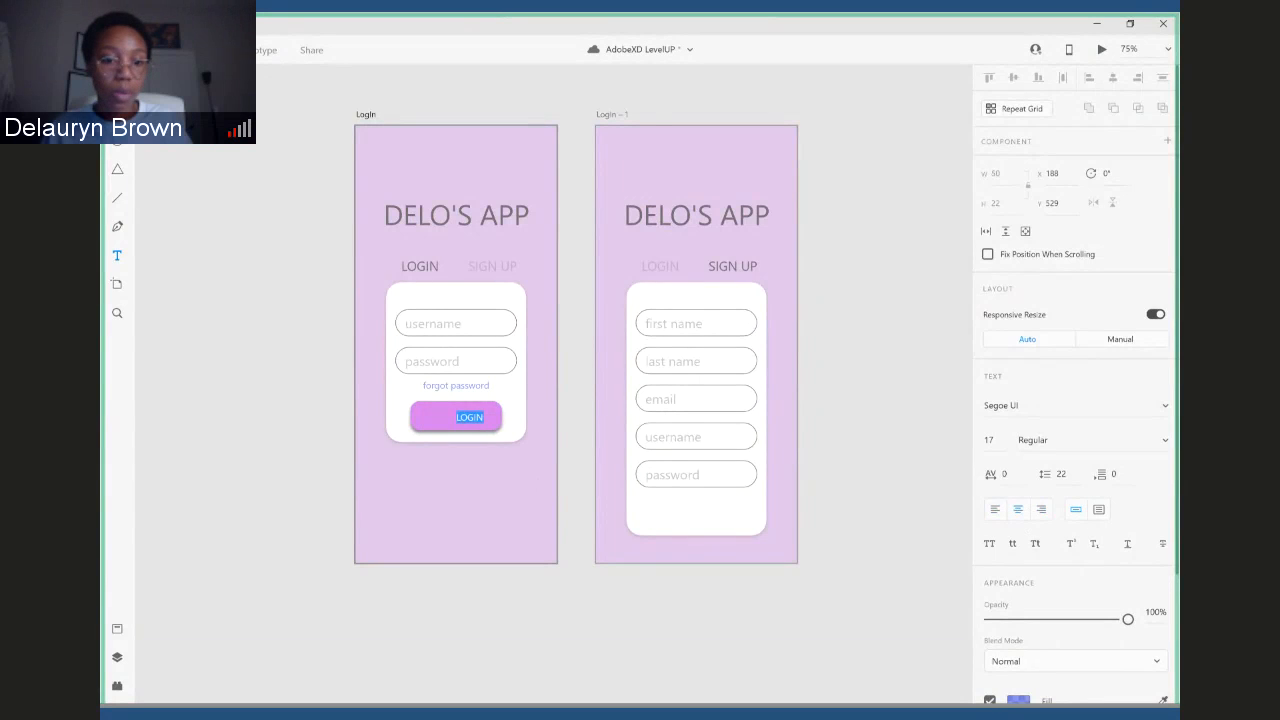
- Move the LOGIN label to the middle of the purple button
{"action": "key", "text": "Escape"}
{"action": "left_click_drag", "start_coordinate": [477, 418], "coordinate": [461, 421]}
{"action": "left_click", "coordinate": [474, 447]}
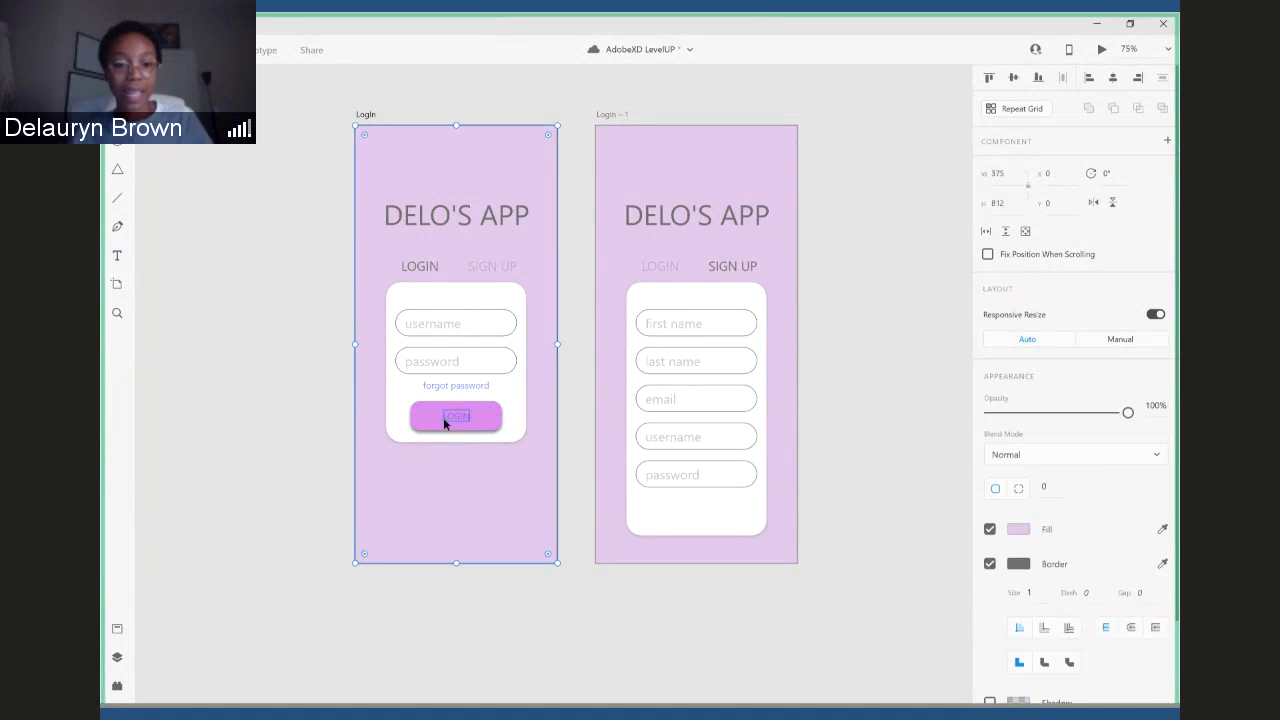
- Enlarge the LOGIN label to font size 33, centred on the button, and colour its text black
{"action": "double_click", "coordinate": [445, 423]}
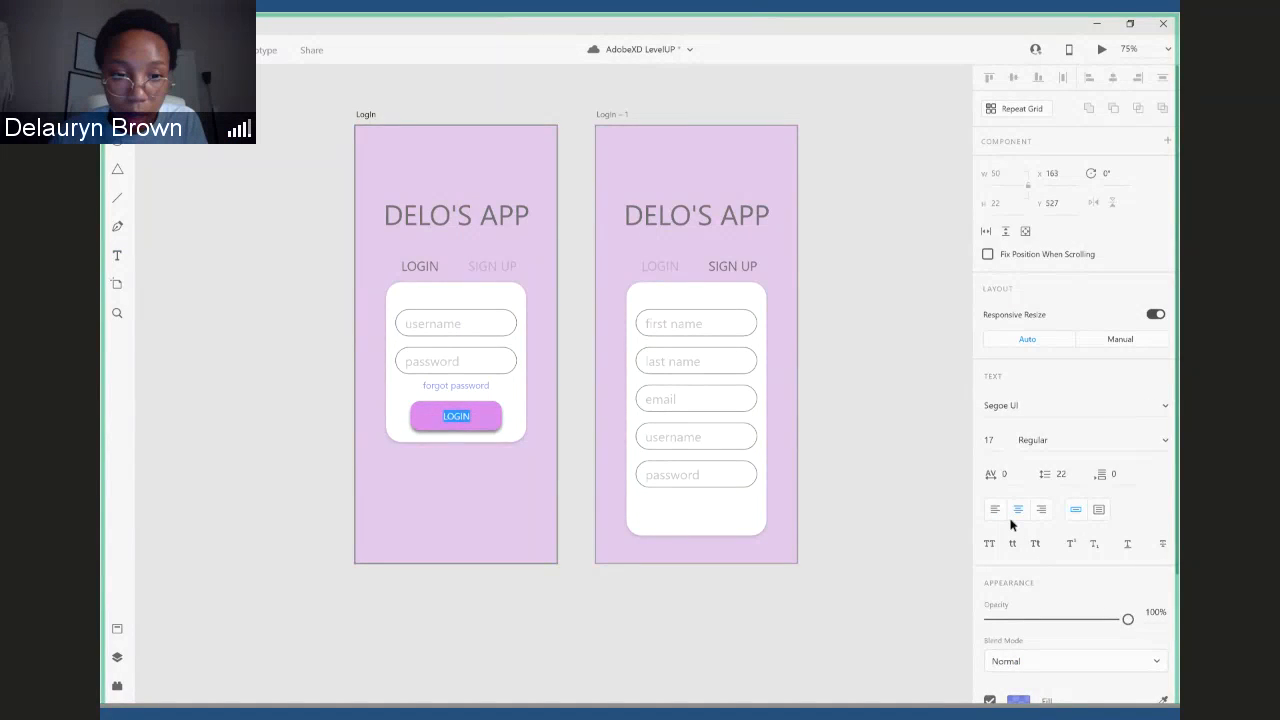
{"action": "key", "text": "Escape"}
{"action": "left_click_drag", "start_coordinate": [456, 424], "coordinate": [459, 433]}
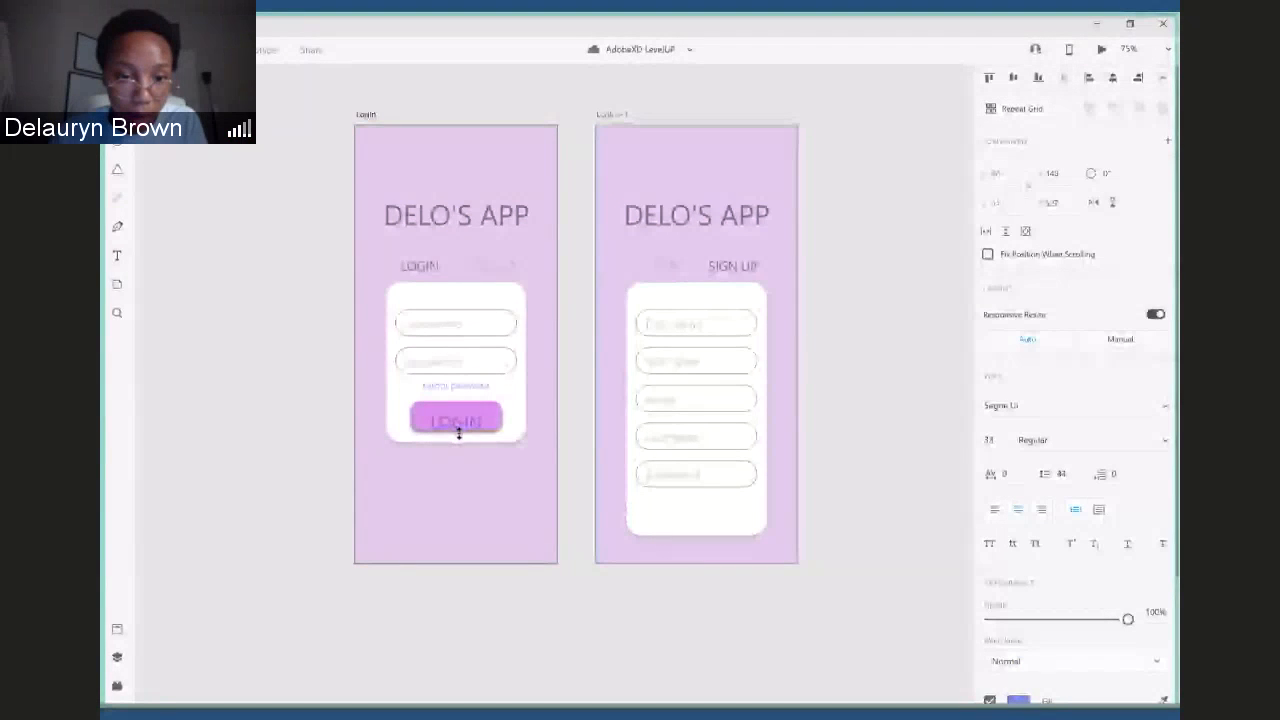
{"action": "left_click_drag", "start_coordinate": [459, 433], "coordinate": [463, 419]}
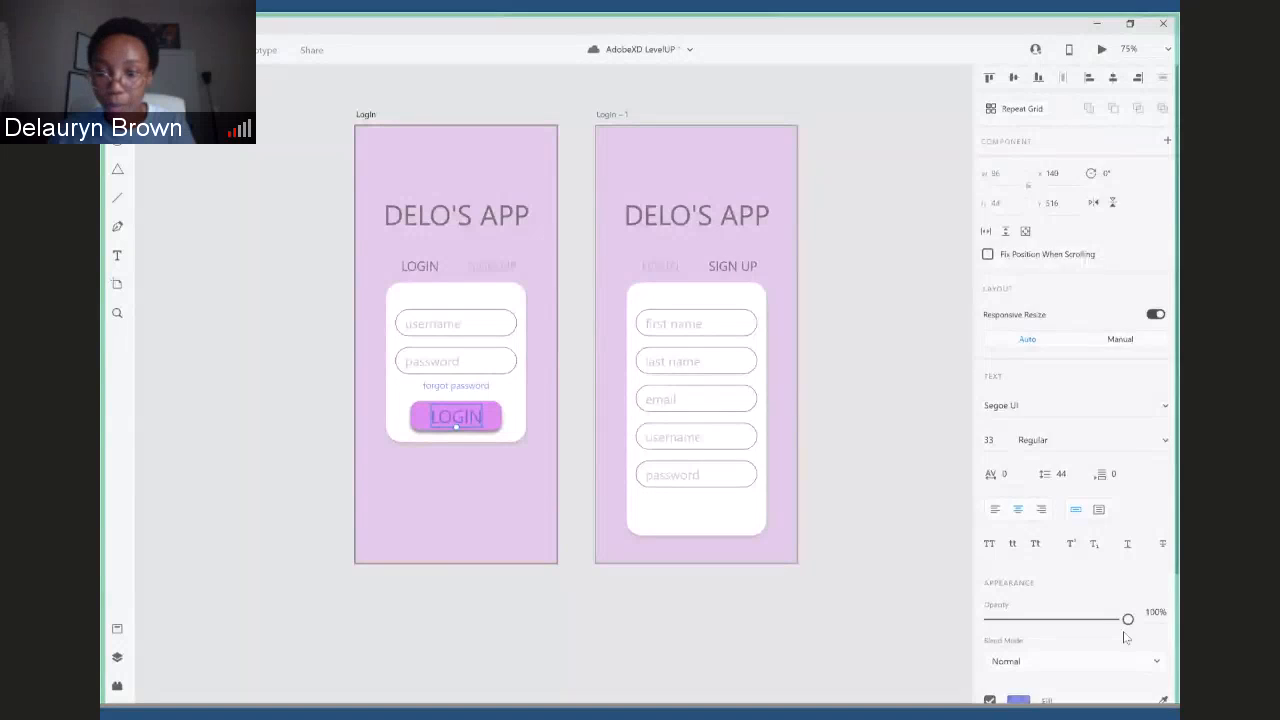
{"action": "scroll", "coordinate": [1010, 585], "scroll_direction": "down", "scroll_amount": 3}
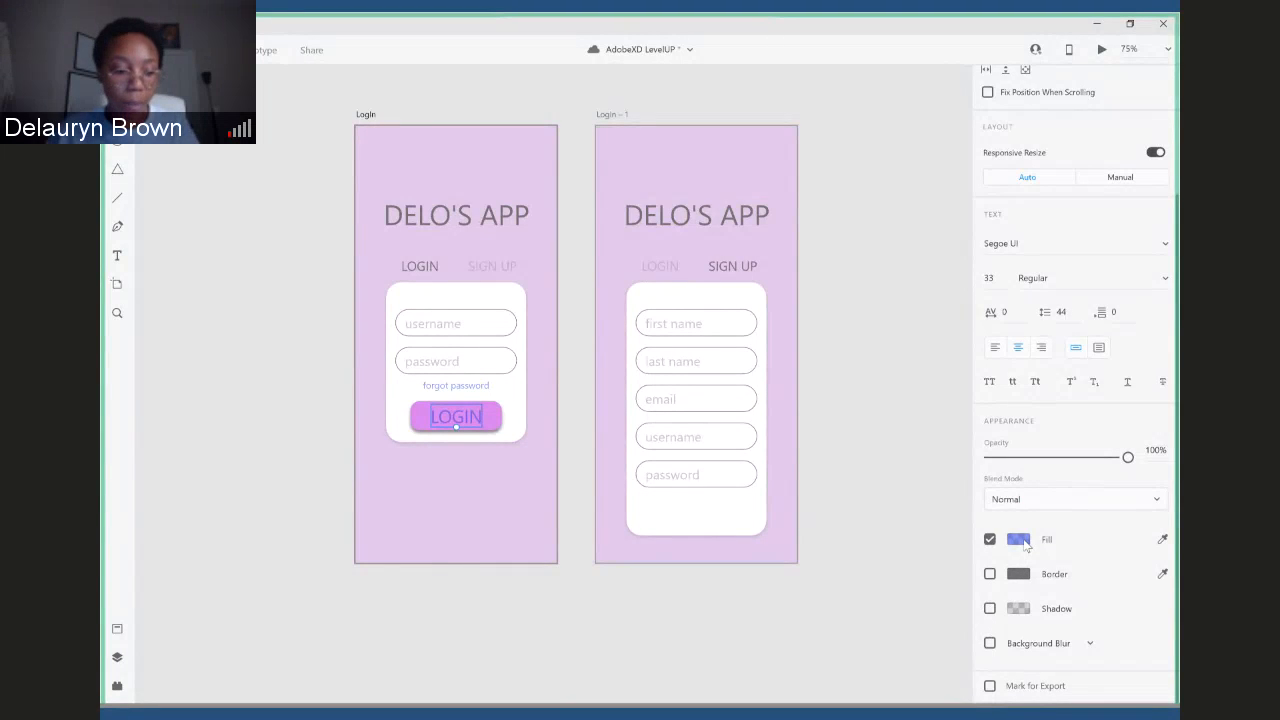
{"action": "key", "text": "Escape"}
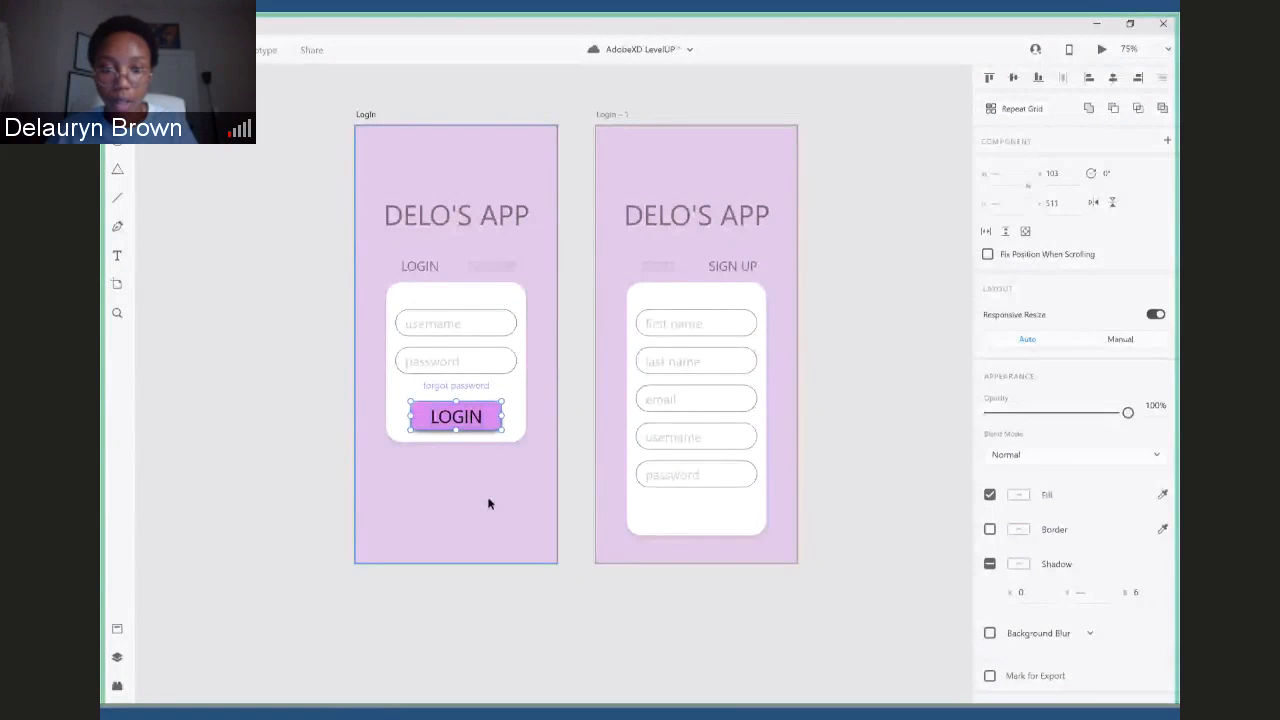
- Paste a copy of the LOGIN button below the password field on the sign-up card and relabel it SIGN UP
{"action": "key", "text": "ctrl+v"}
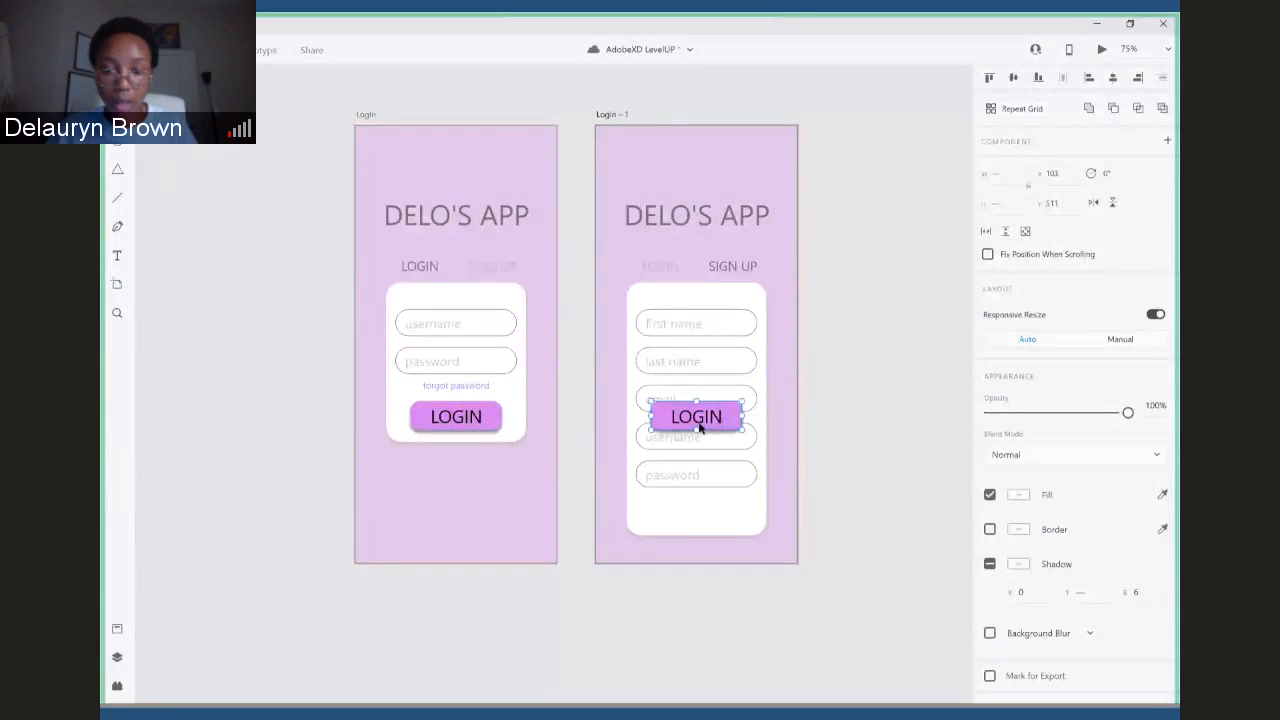
{"action": "left_click_drag", "start_coordinate": [699, 424], "coordinate": [700, 512]}
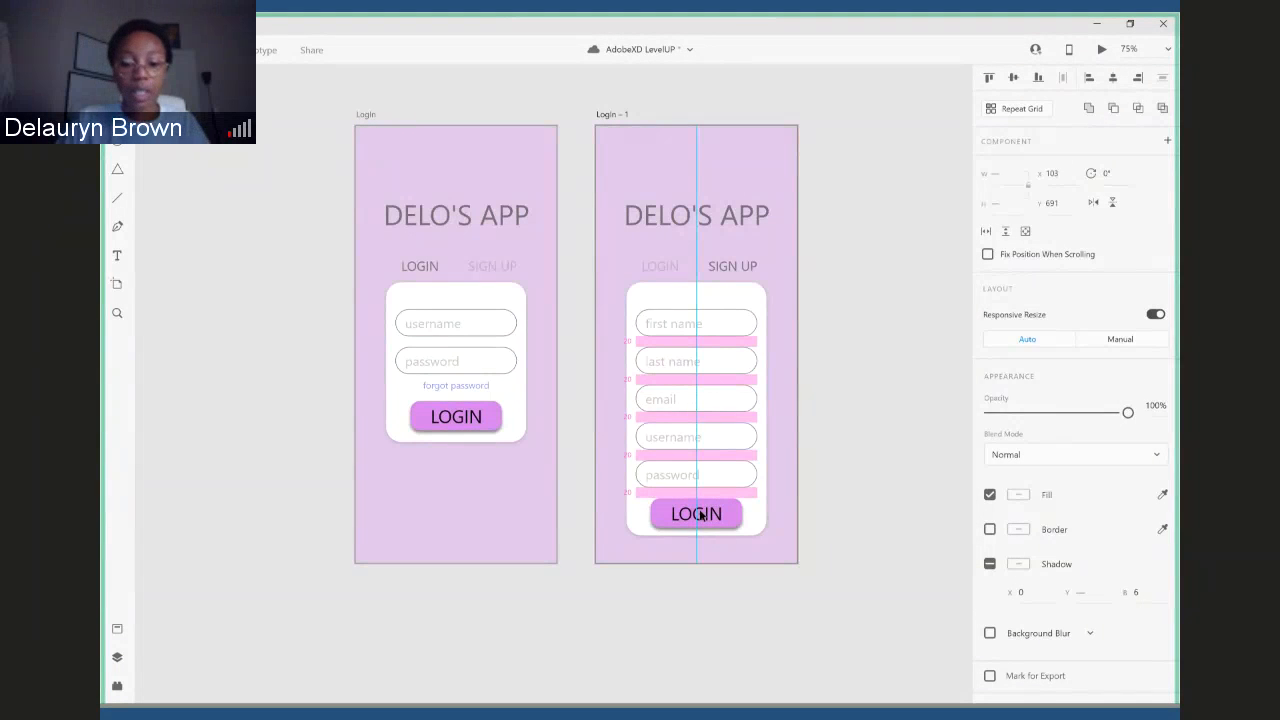
{"action": "double_click", "coordinate": [703, 514]}
{"action": "type", "text": "SIGN UP"}
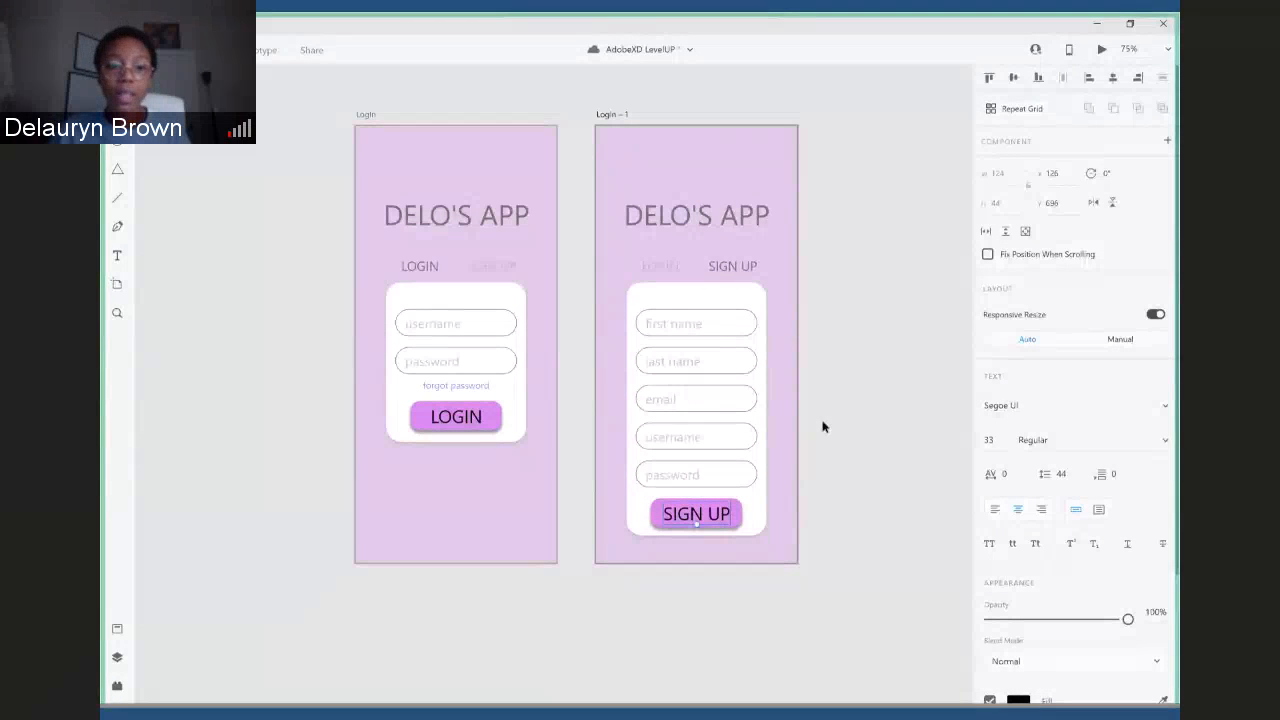
{"action": "left_click", "coordinate": [251, 181]}
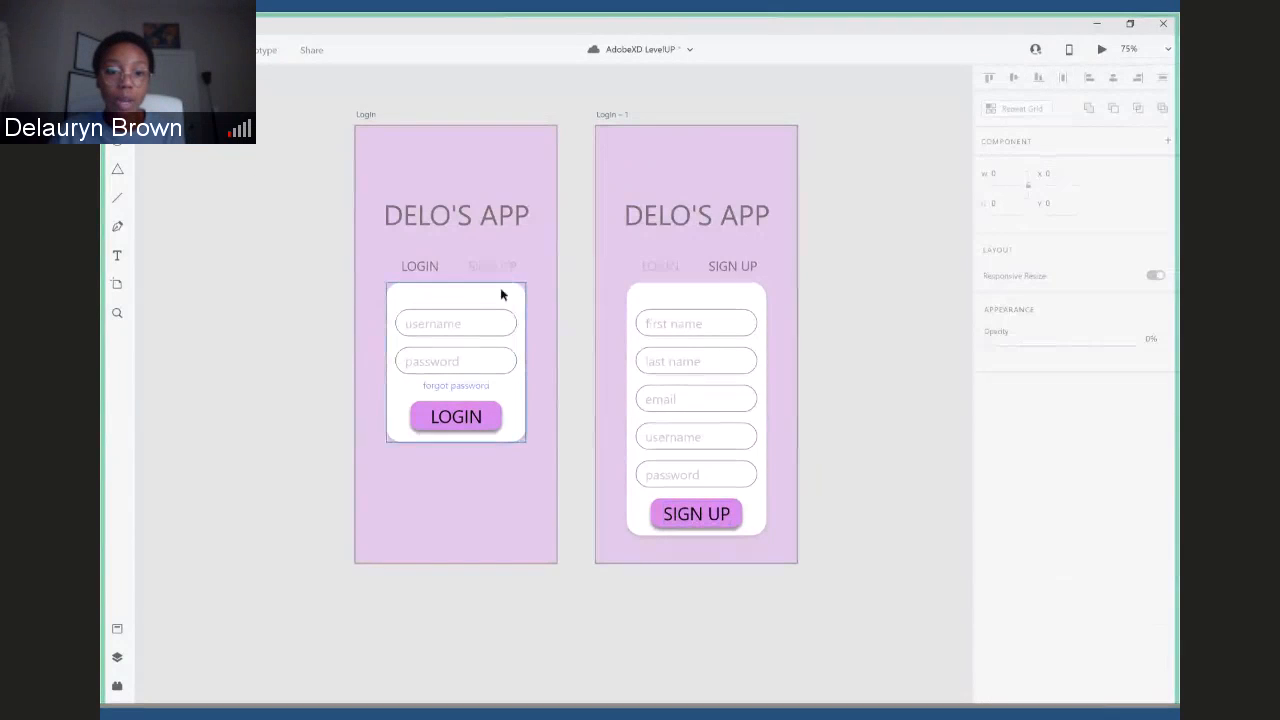
- Shift the white background cards down slightly behind their fields, Login to Y 308 and sign-up to Y 304
{"action": "left_click_drag", "start_coordinate": [500, 287], "coordinate": [500, 302]}
{"action": "left_click_drag", "start_coordinate": [743, 309], "coordinate": [743, 313]}
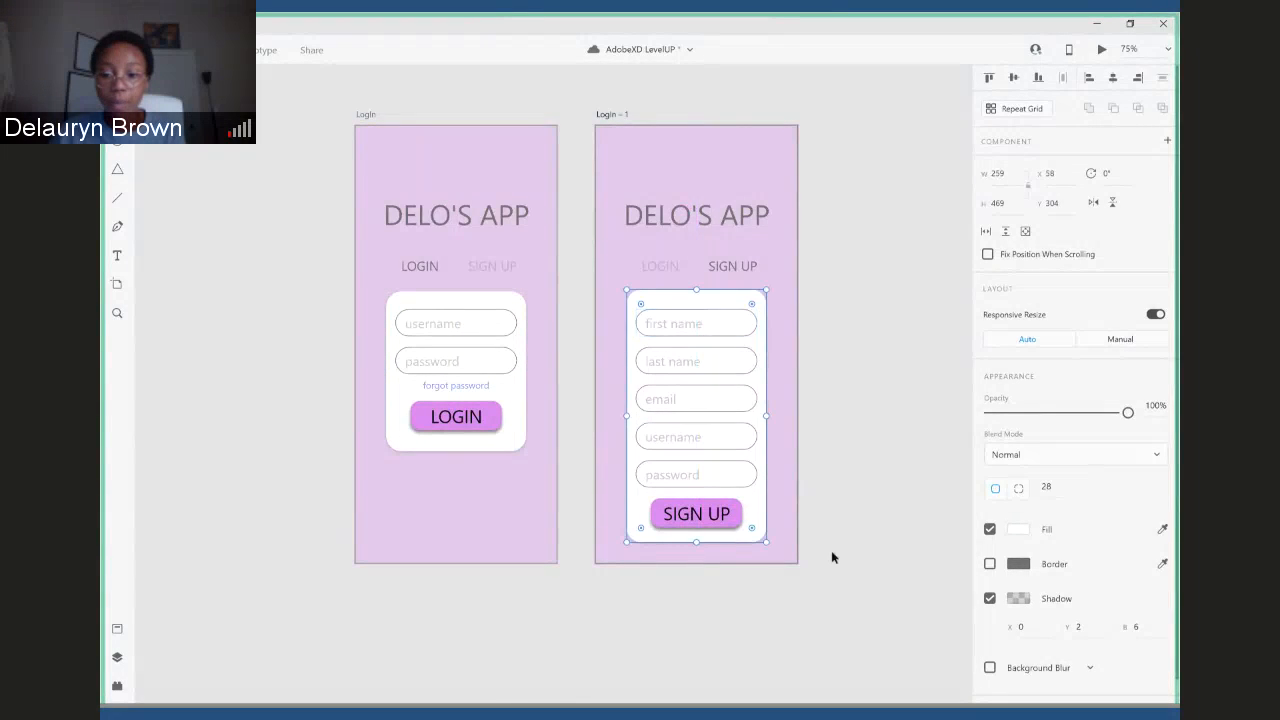
{"action": "left_click", "coordinate": [846, 594]}
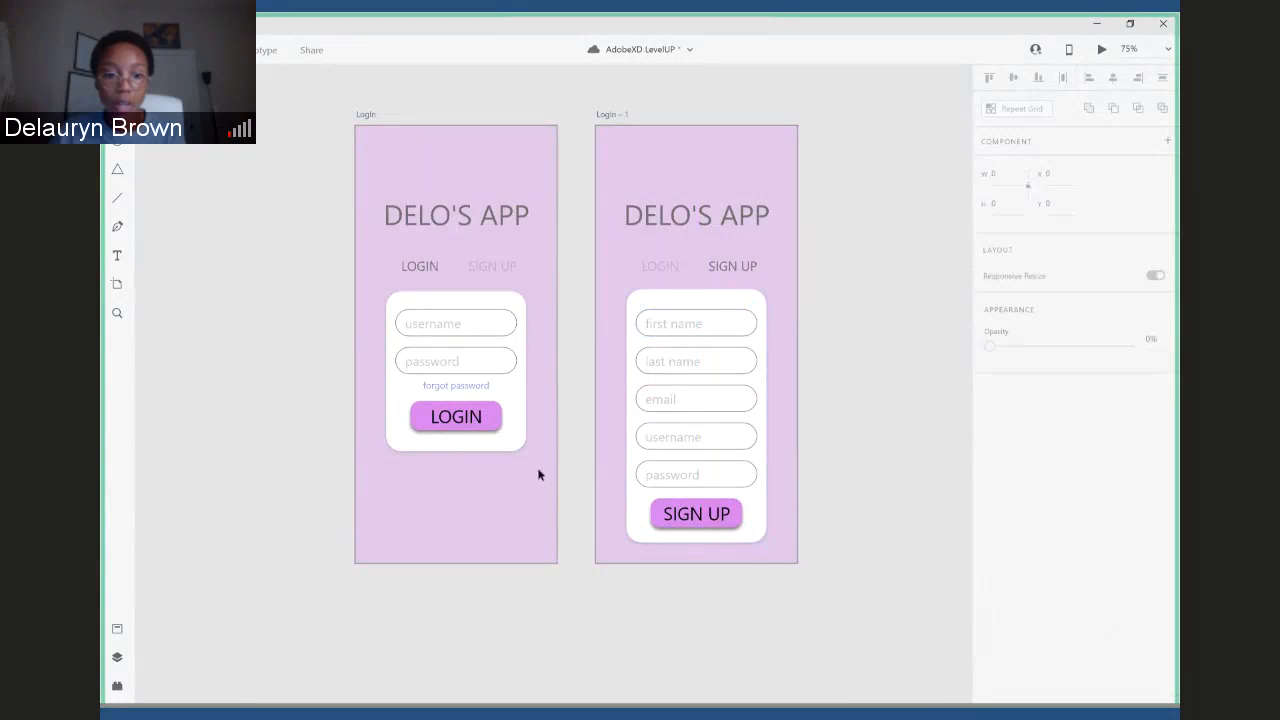
- Check the shadow colour settings of the white Login card
{"action": "left_click", "coordinate": [513, 306]}
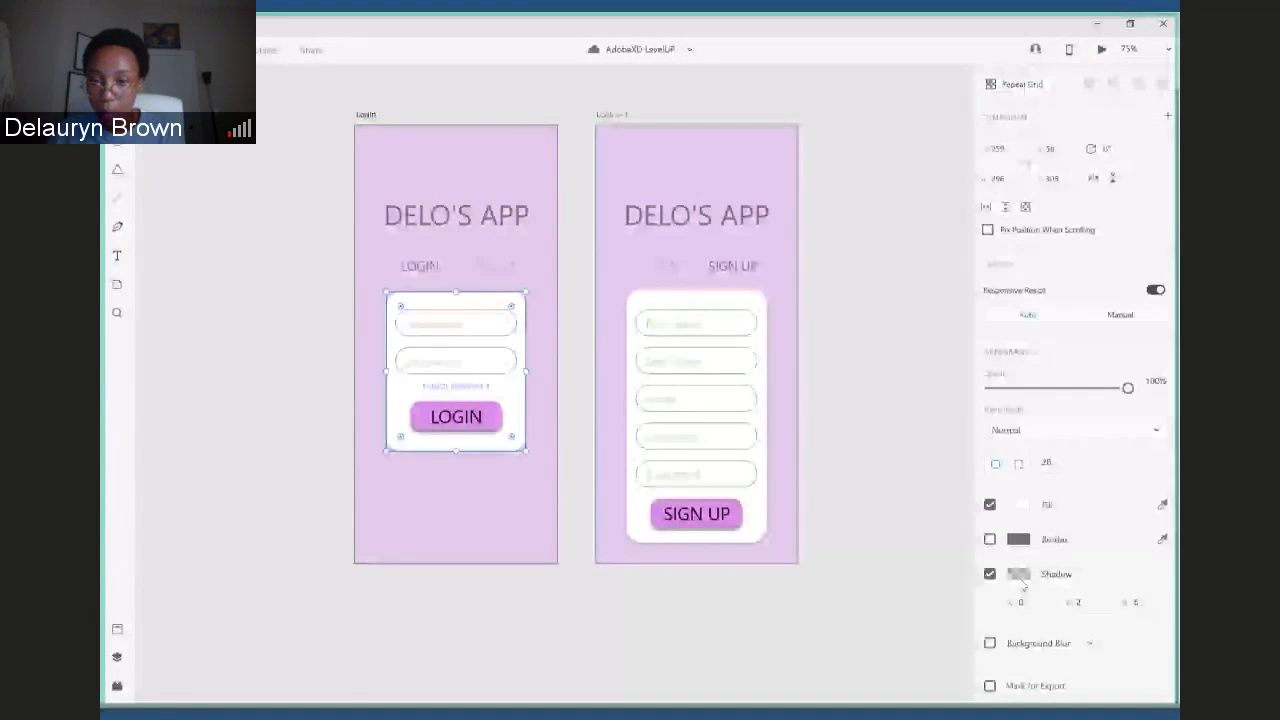
{"action": "left_click", "coordinate": [1019, 576]}
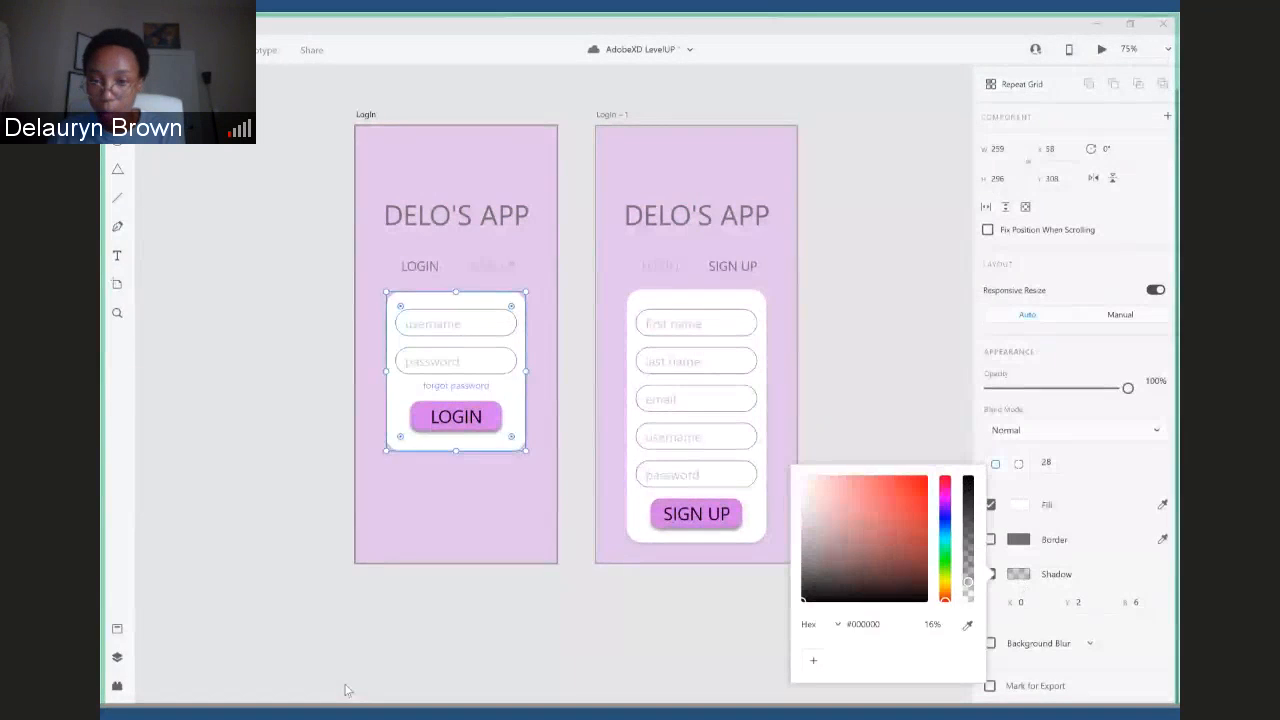
{"action": "left_click", "coordinate": [841, 623]}
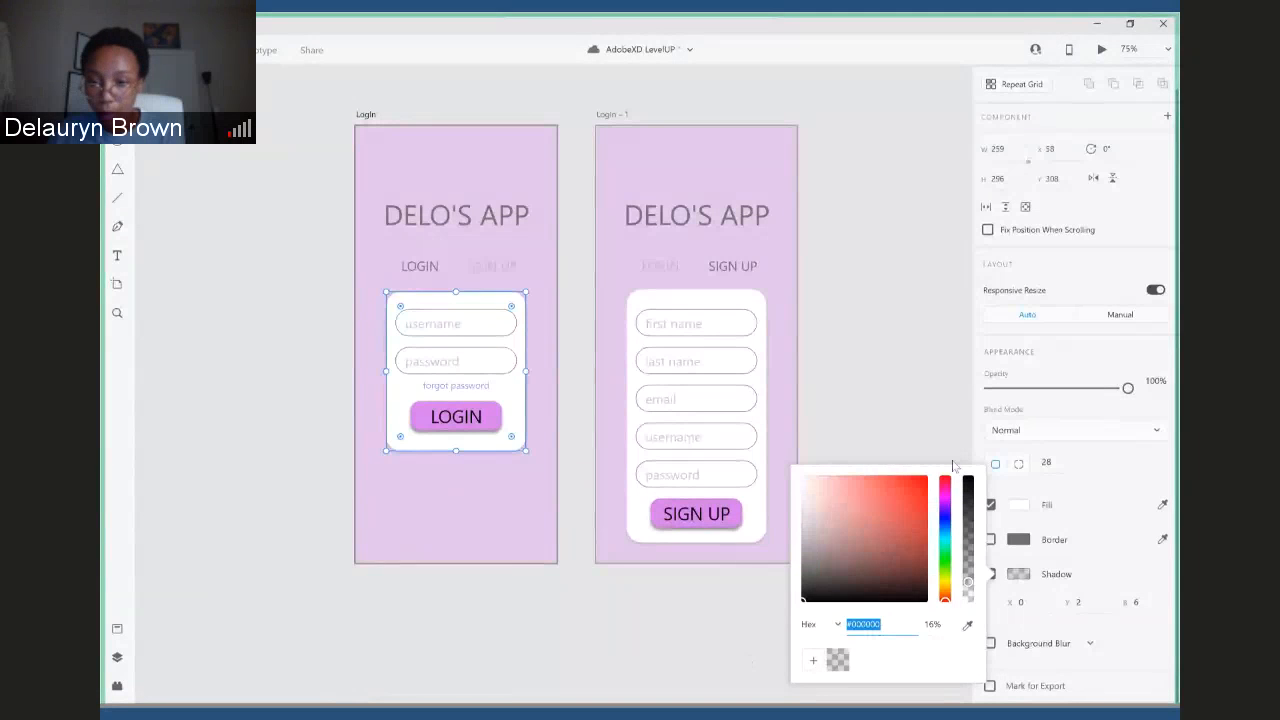
{"action": "left_click", "coordinate": [746, 660]}
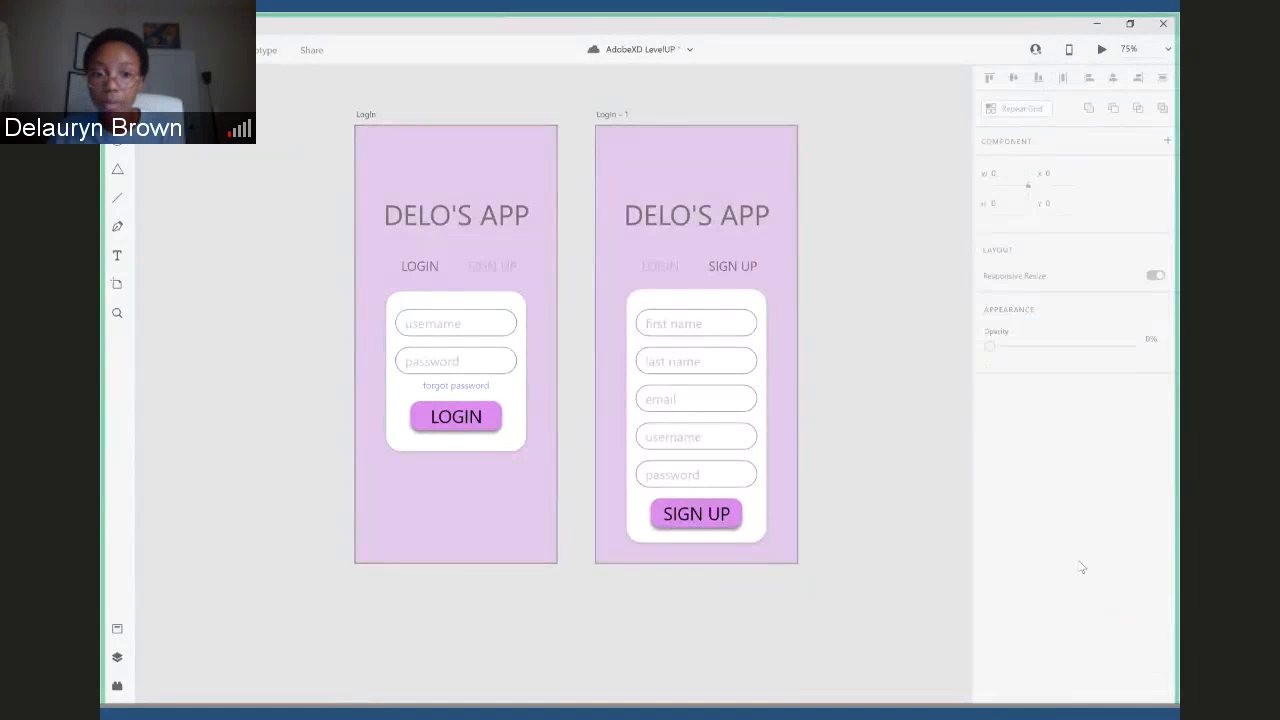
- Turn on the border of the white Login card
{"action": "left_click", "coordinate": [522, 398]}
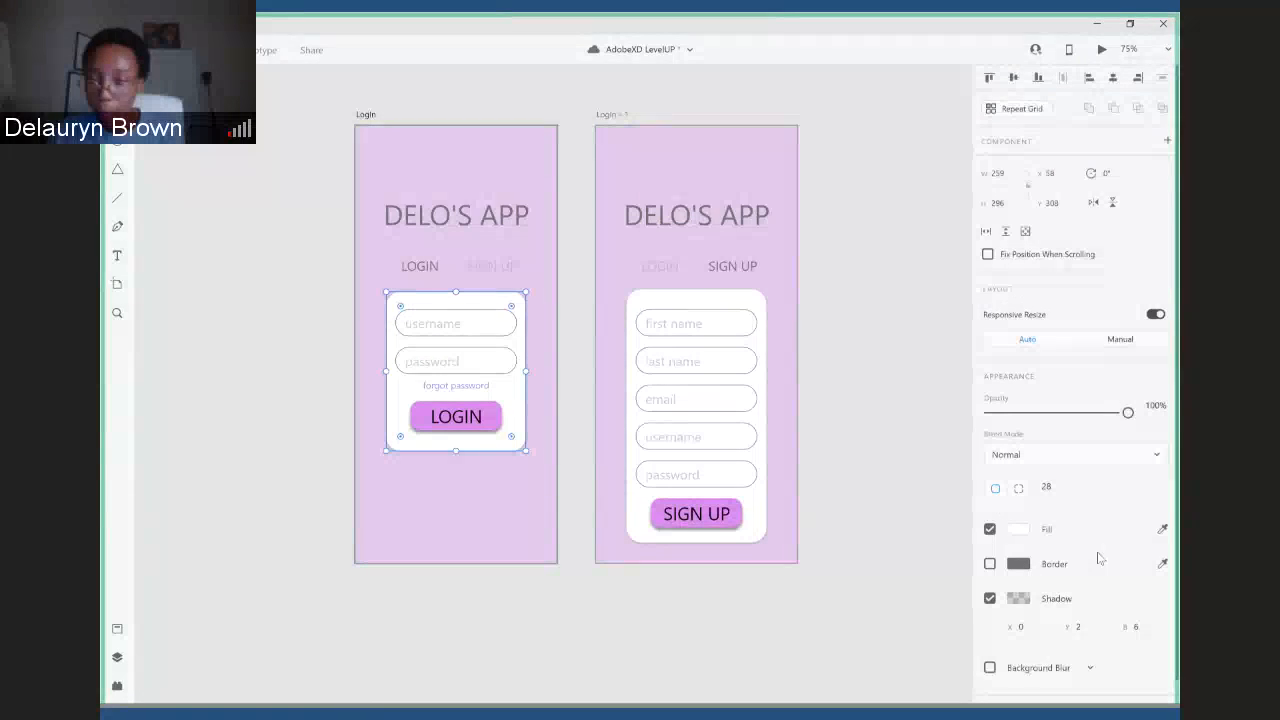
{"action": "left_click", "coordinate": [990, 564]}
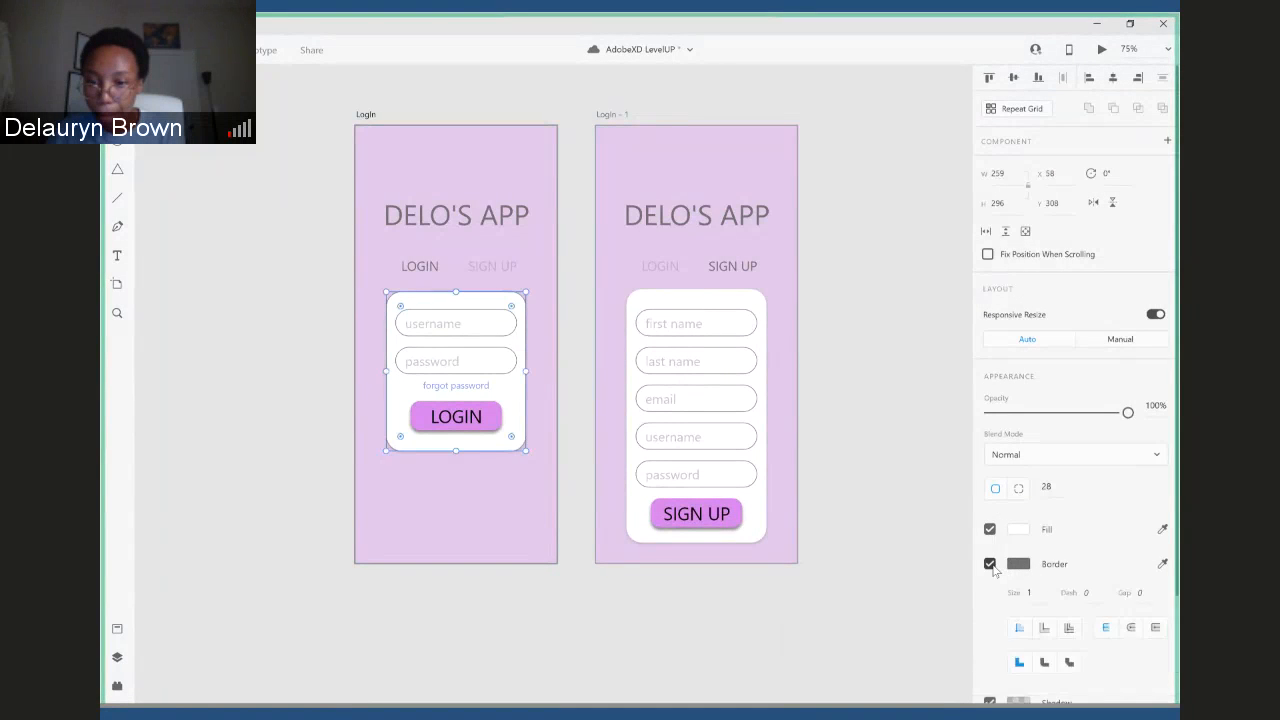
{"action": "scroll", "coordinate": [1060, 575], "scroll_direction": "down", "scroll_amount": 2}
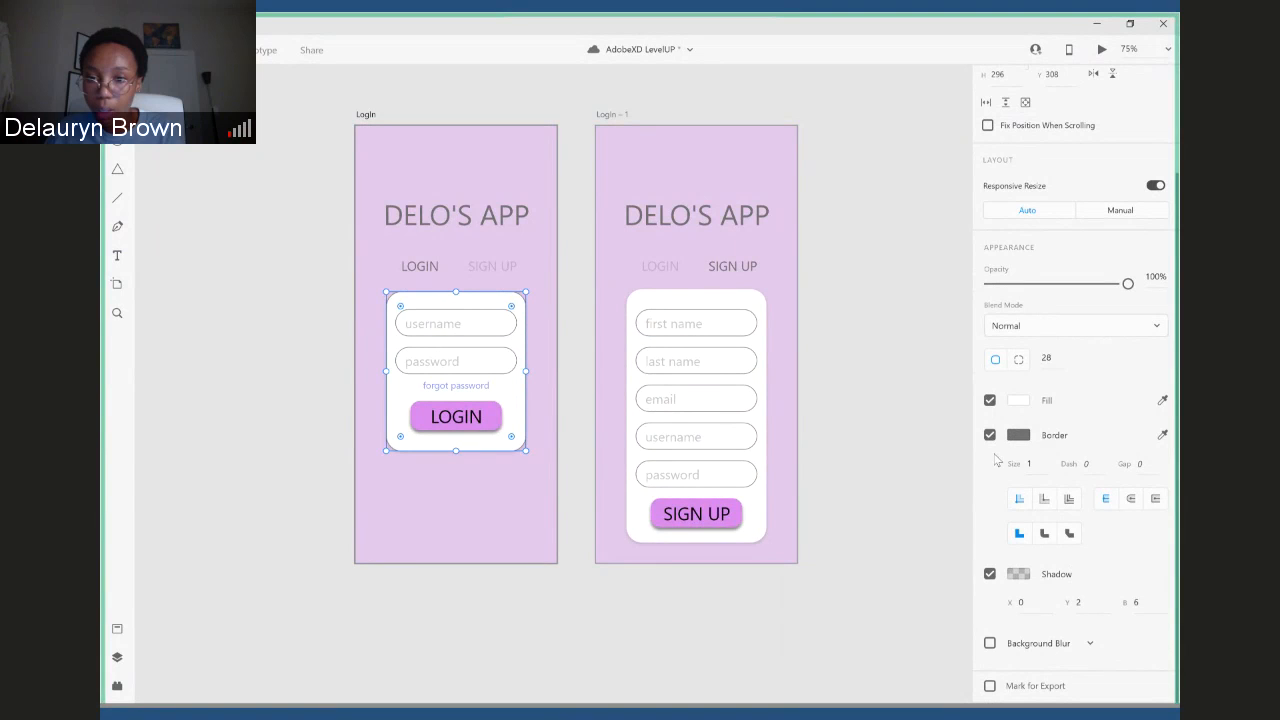
- Try the Login card without its drop shadow, check the blur types, and turn the shadow back on
{"action": "scroll", "coordinate": [1040, 560], "scroll_direction": "up", "scroll_amount": 1}
{"action": "left_click", "coordinate": [1088, 645]}
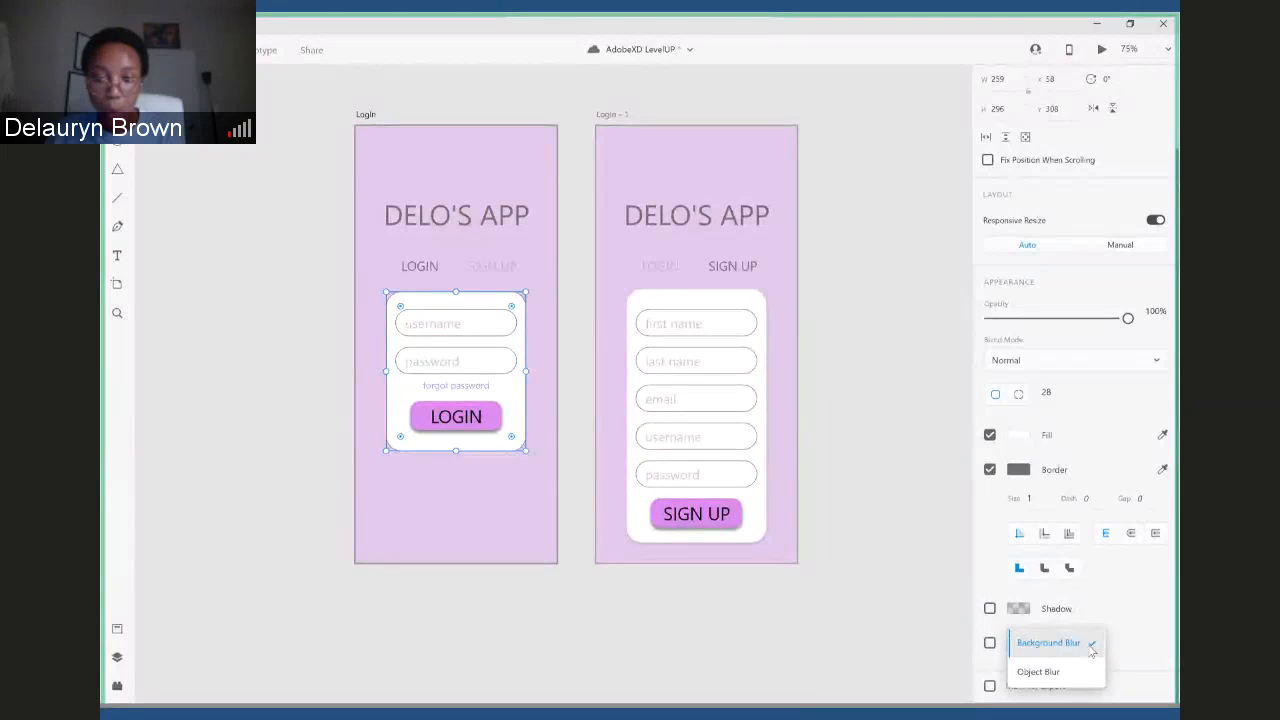
{"action": "left_click", "coordinate": [1090, 648]}
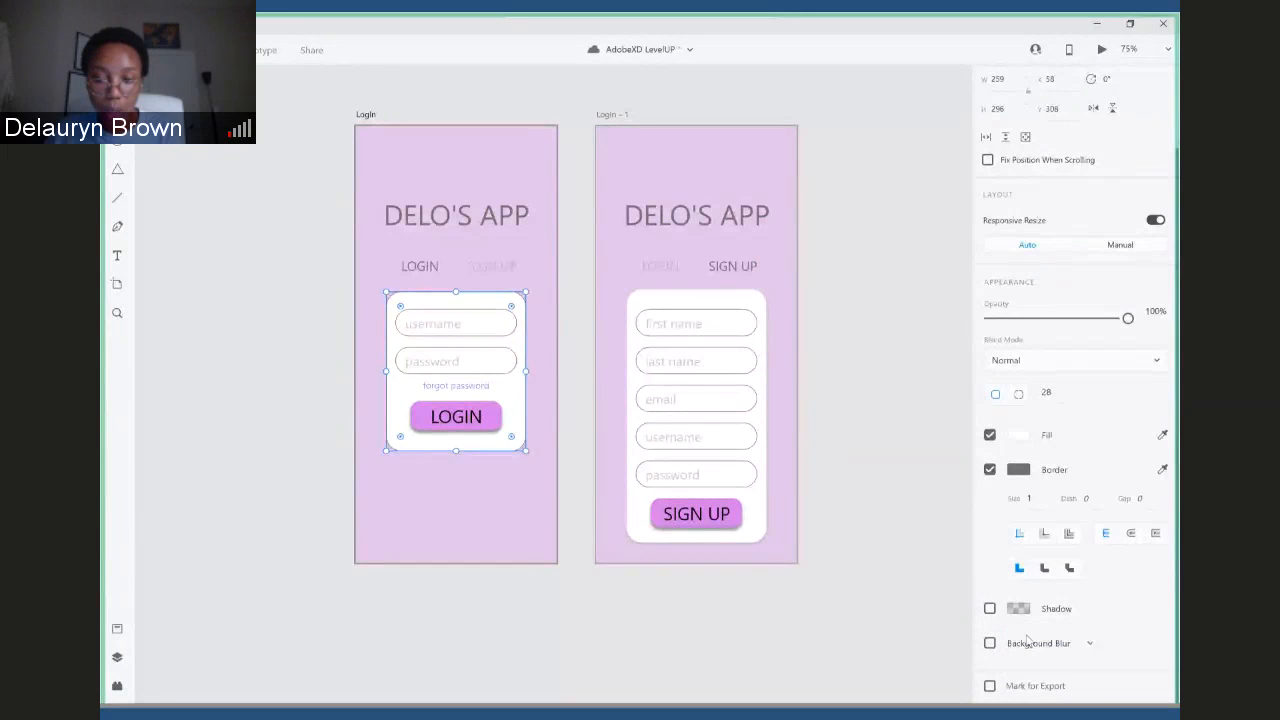
{"action": "left_click", "coordinate": [990, 608]}
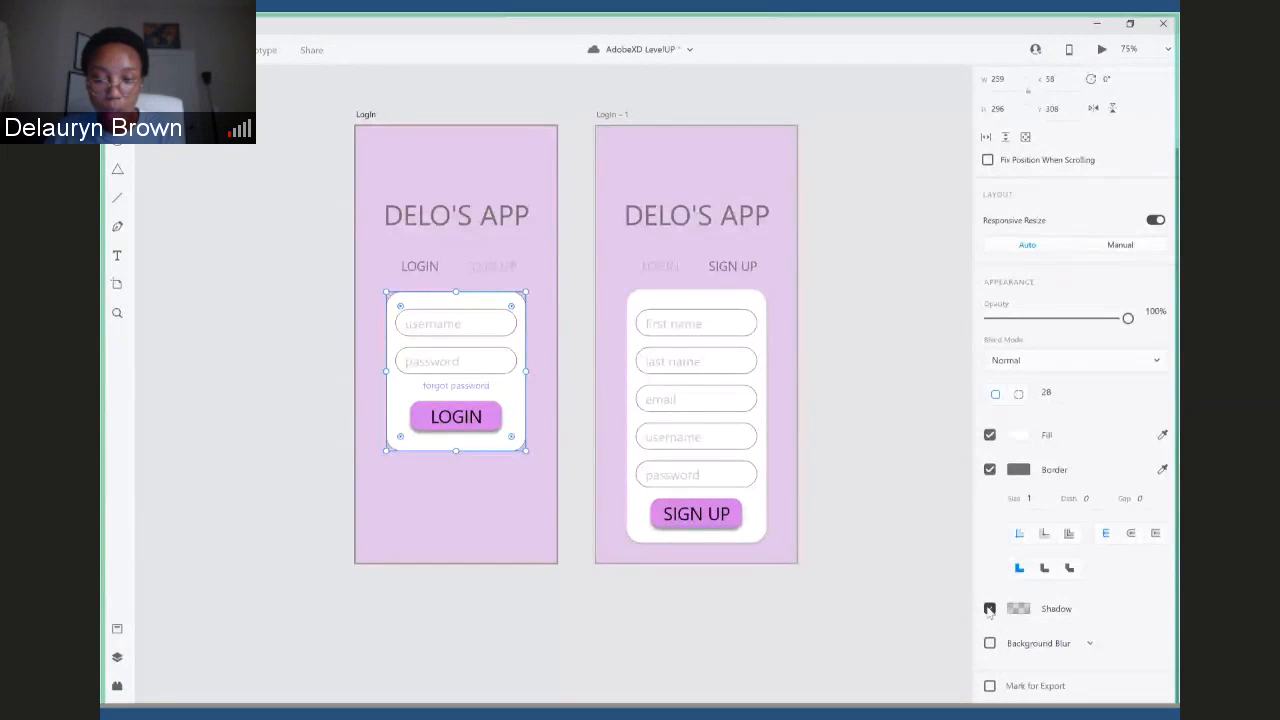
{"action": "left_click", "coordinate": [1052, 611]}
{"action": "left_click", "coordinate": [1024, 612]}
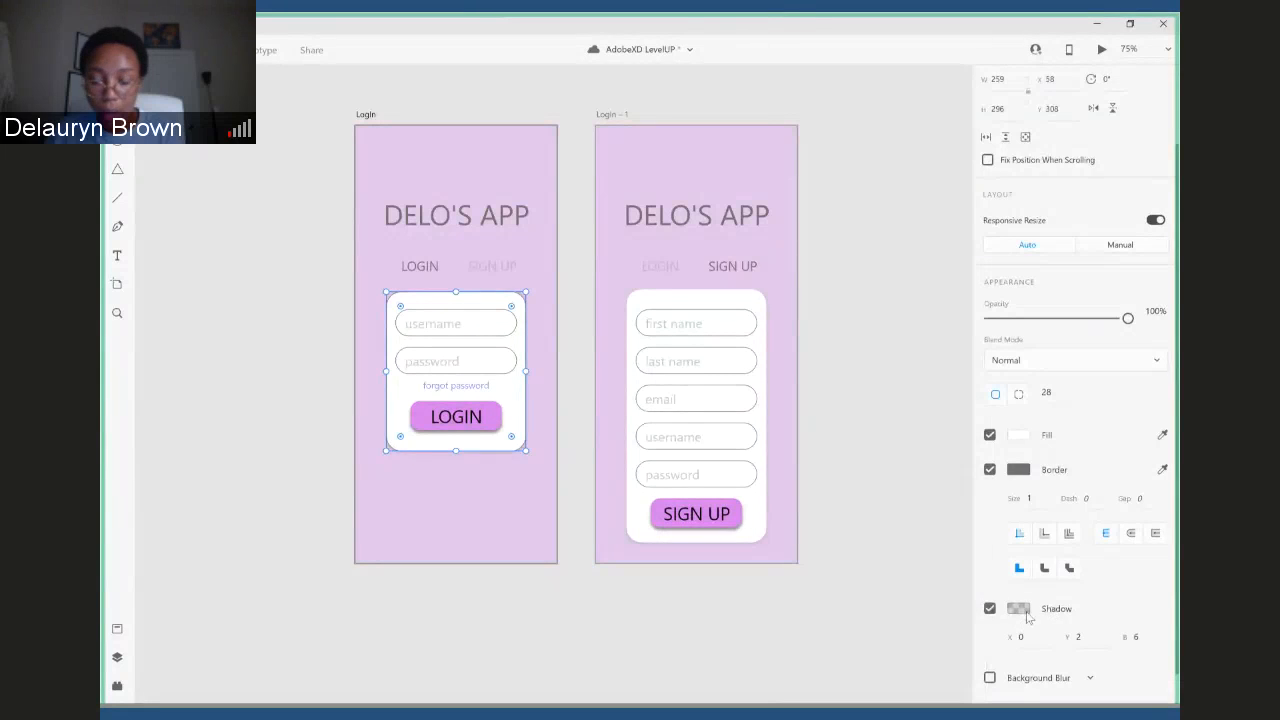
{"action": "scroll", "coordinate": [1138, 620], "scroll_direction": "down", "scroll_amount": 2}
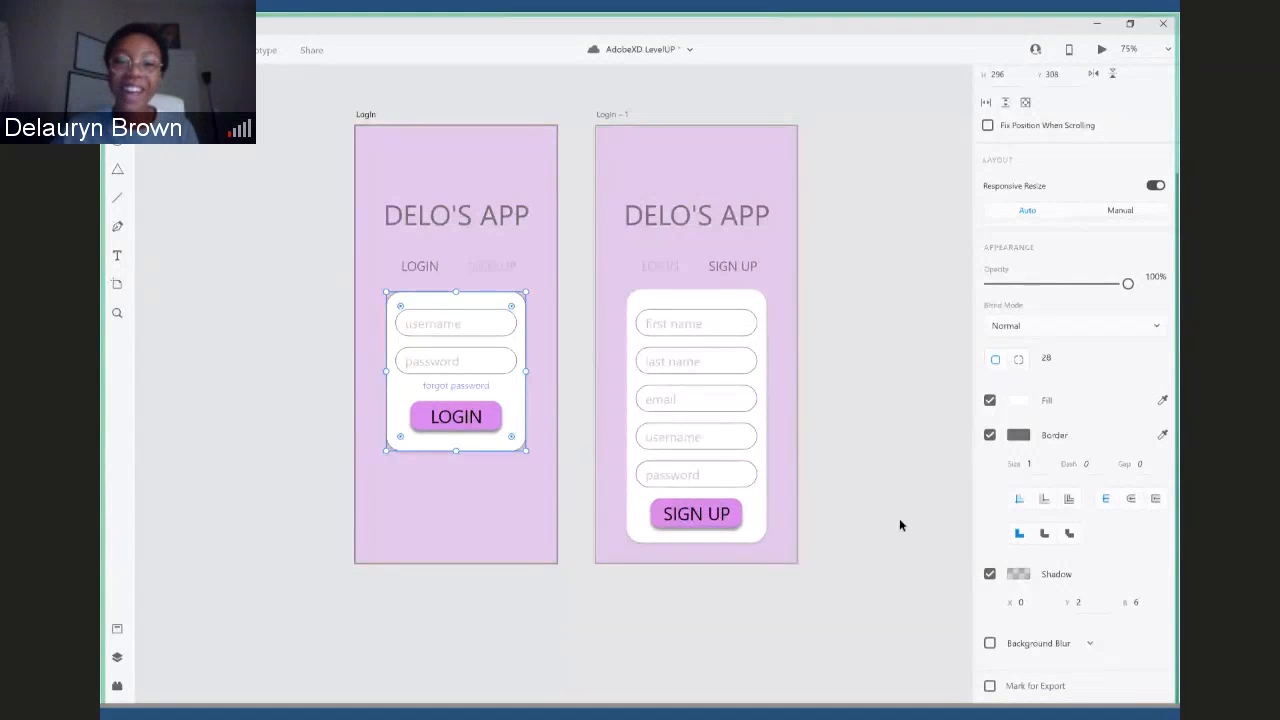
{"action": "left_click", "coordinate": [866, 498]}
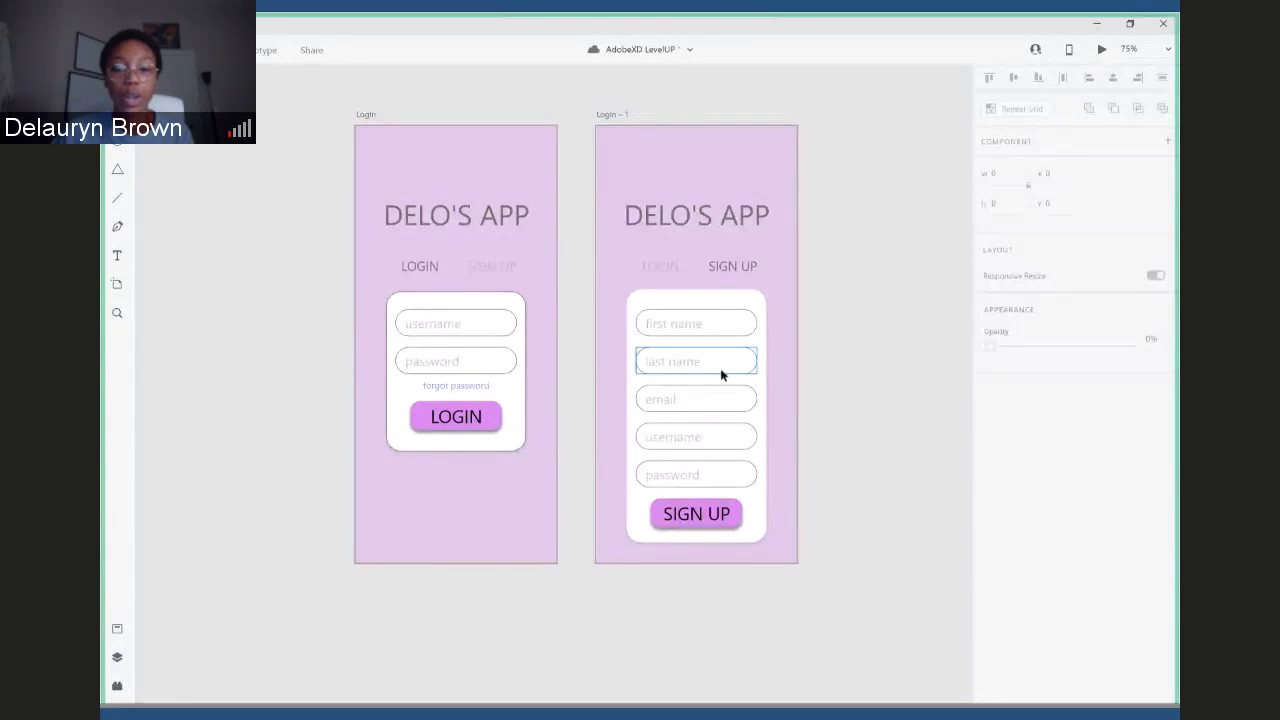
- Rename the second artboard as Sign Up
{"action": "left_click", "coordinate": [895, 383]}
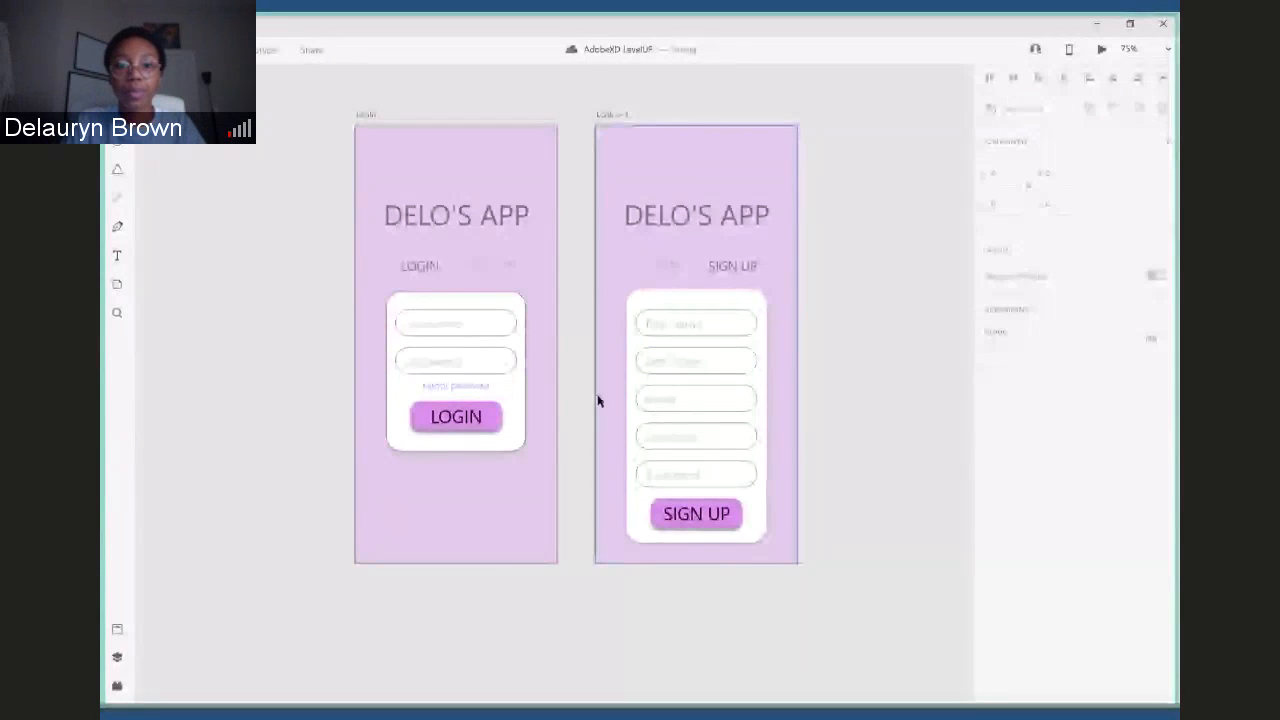
{"action": "left_click", "coordinate": [620, 115]}
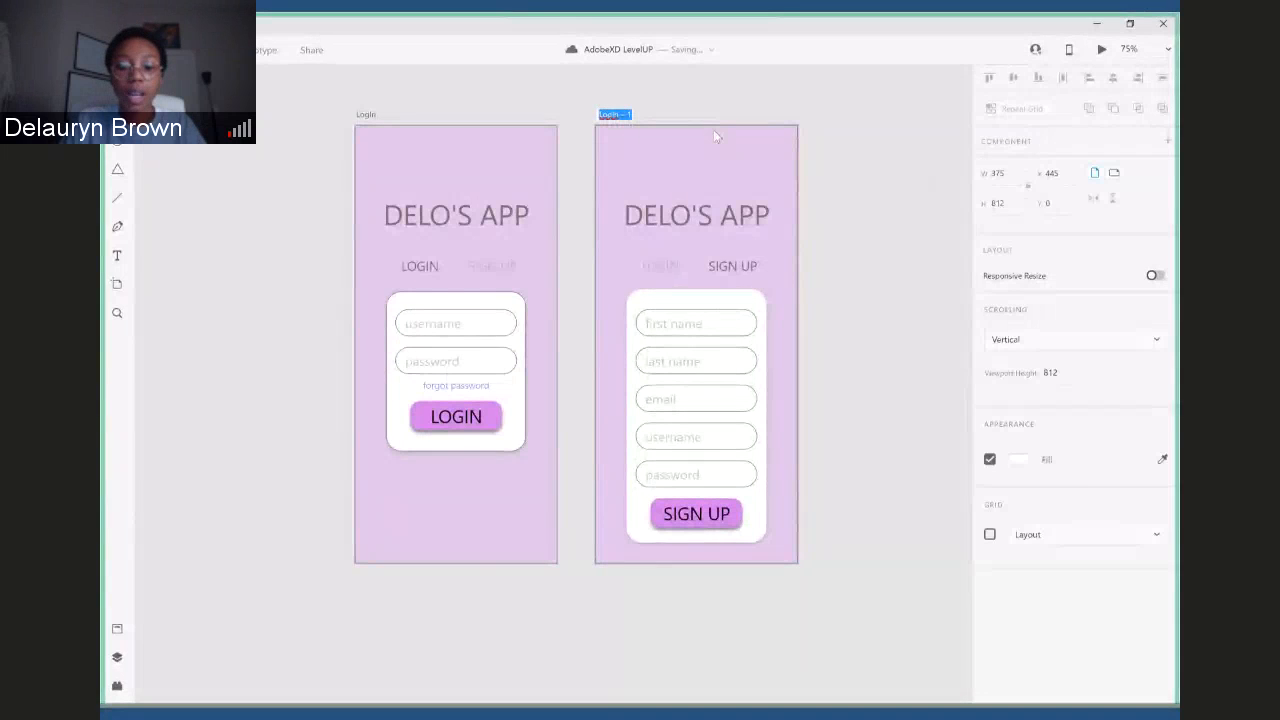
{"action": "type", "text": "Sign"}
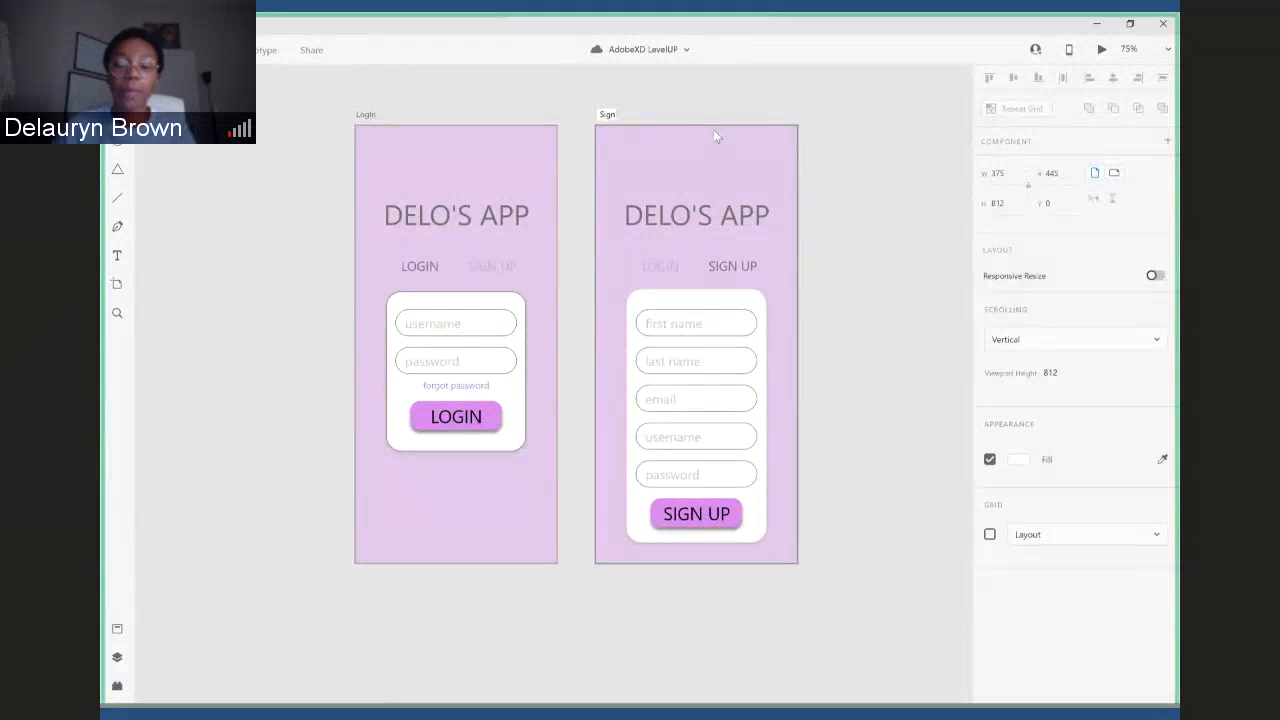
{"action": "type", "text": " Up"}
{"action": "key", "text": "Return"}
{"action": "left_click", "coordinate": [884, 183]}
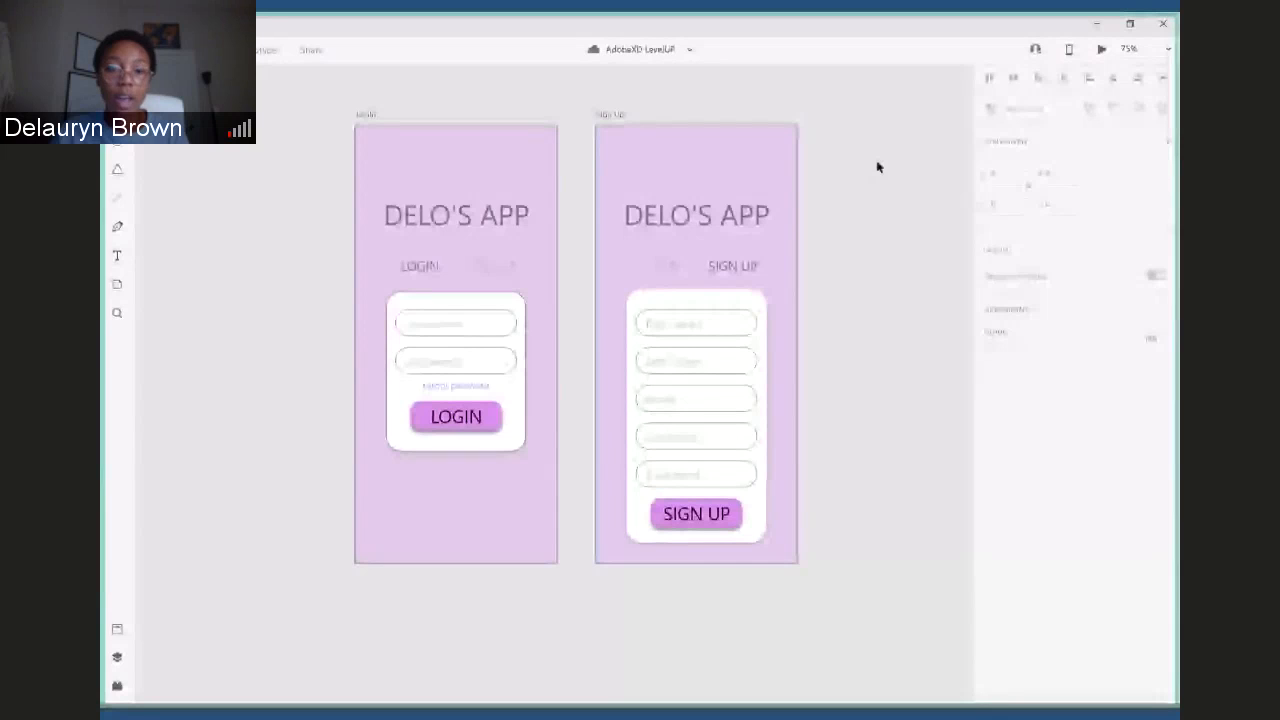
{"action": "left_click", "coordinate": [118, 49]}
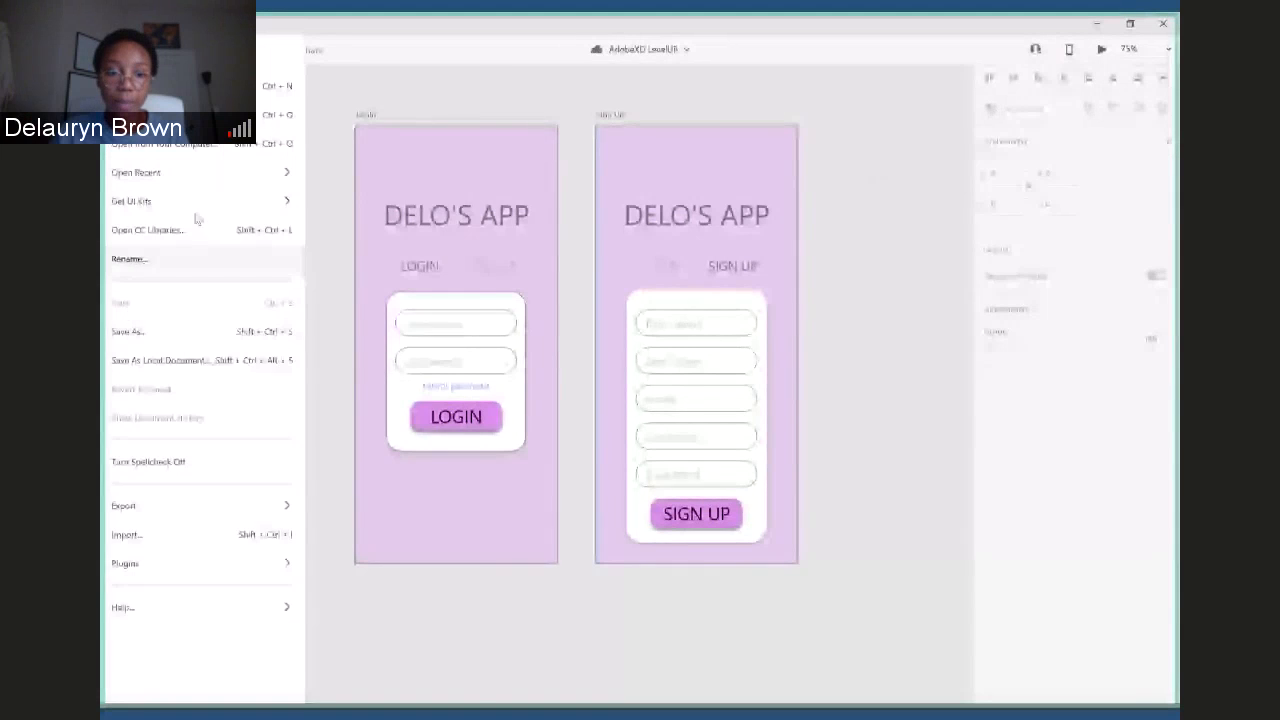
{"action": "left_click", "coordinate": [553, 103]}
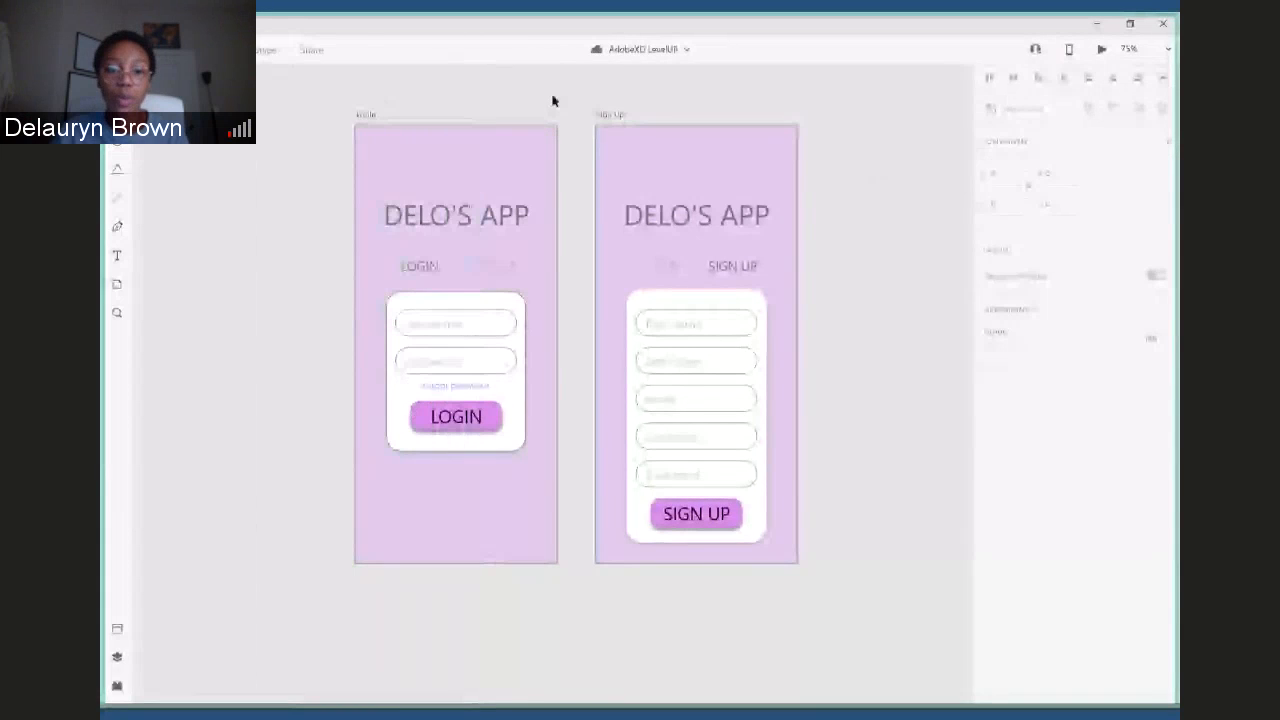
- In Prototype mode, link the faded SIGN UP label on the Login artboard to the Sign Up artboard with a tap transition
{"action": "left_click", "coordinate": [265, 50]}
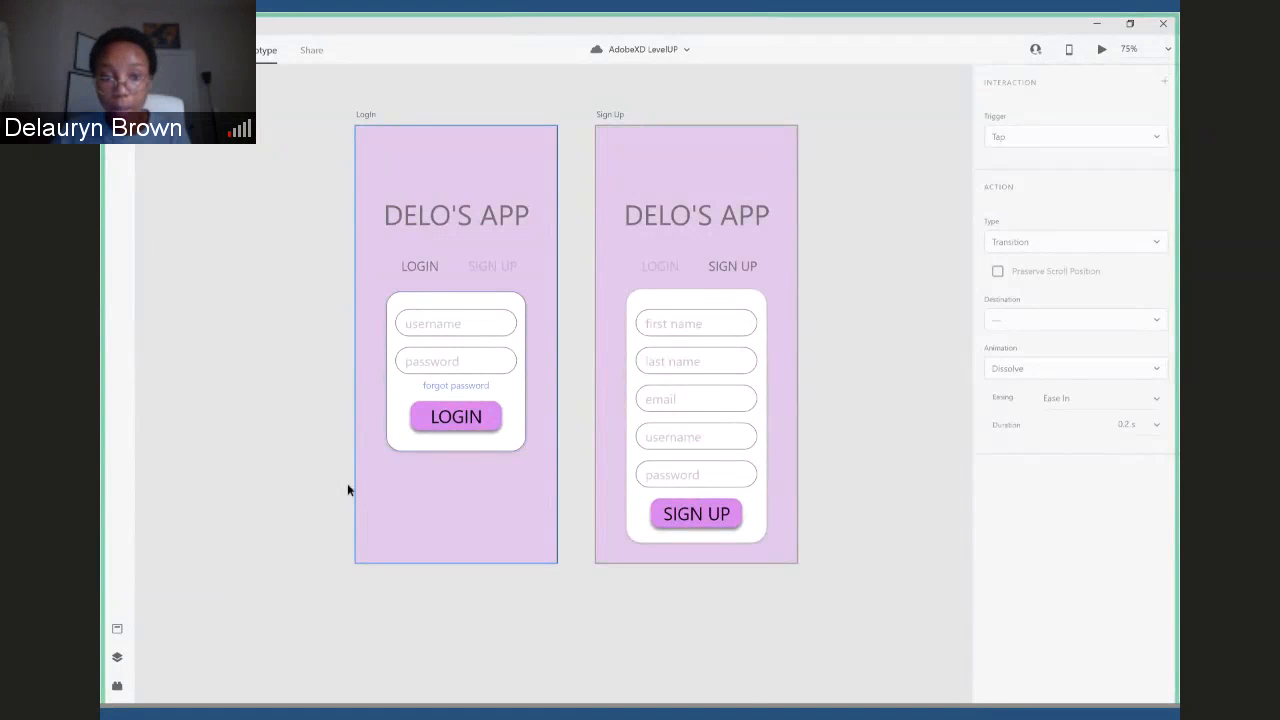
{"action": "left_click", "coordinate": [427, 270]}
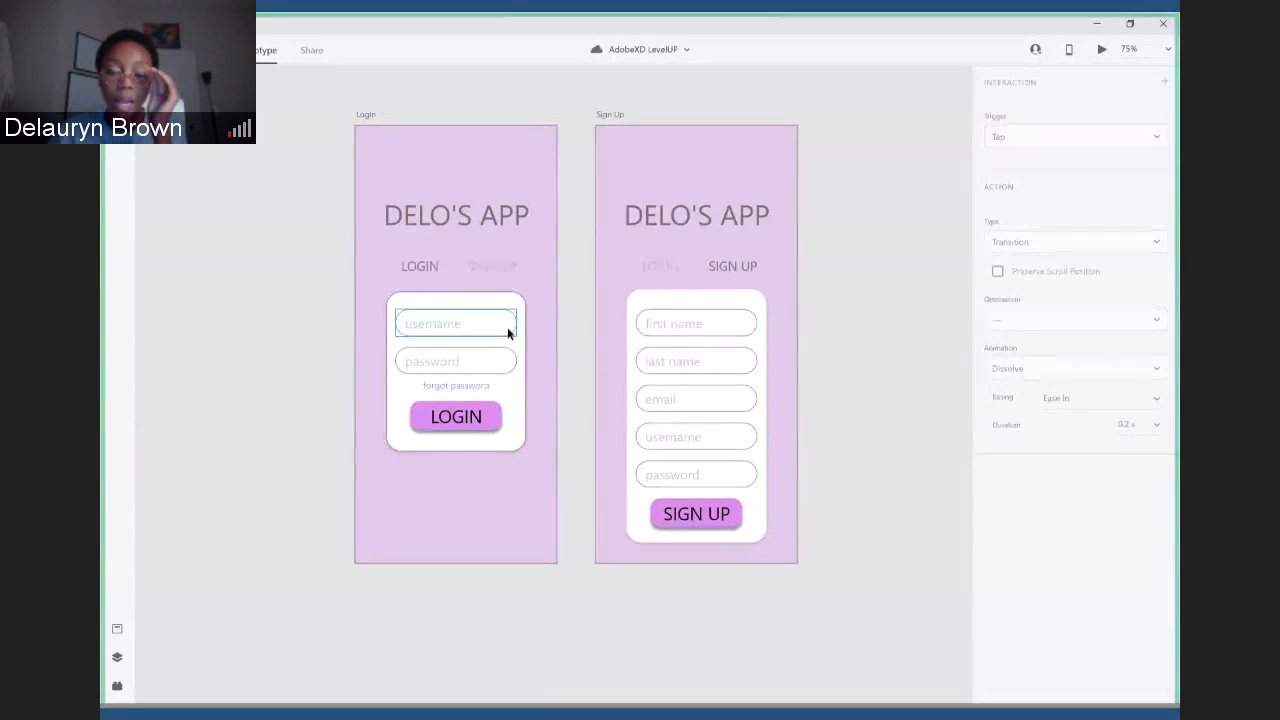
{"action": "left_click", "coordinate": [486, 264]}
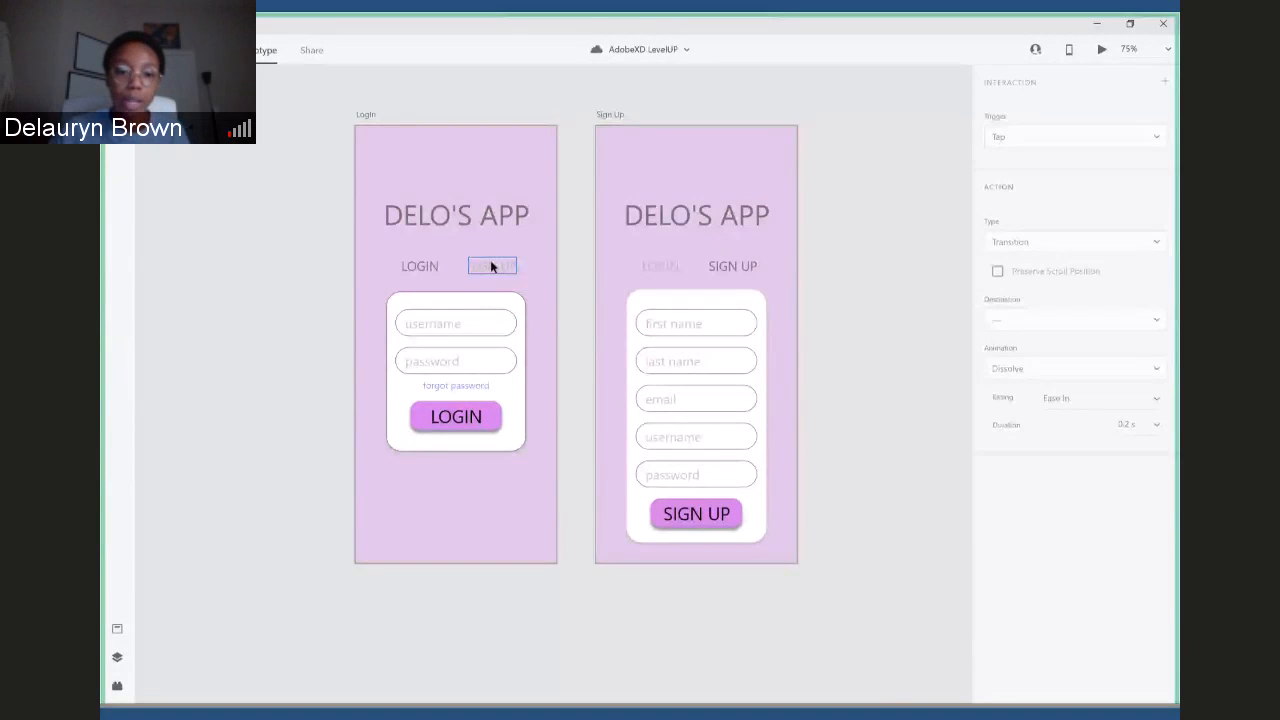
{"action": "left_click", "coordinate": [490, 265]}
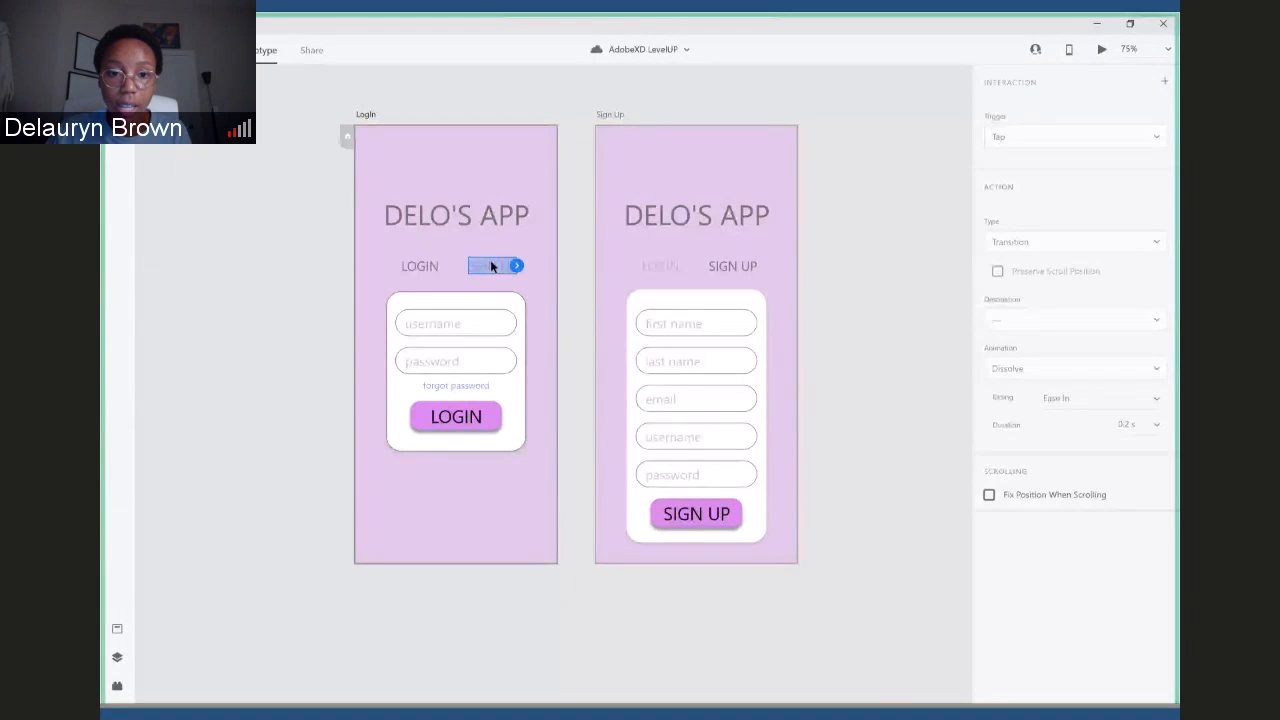
{"action": "left_click_drag", "start_coordinate": [516, 265], "coordinate": [646, 165]}
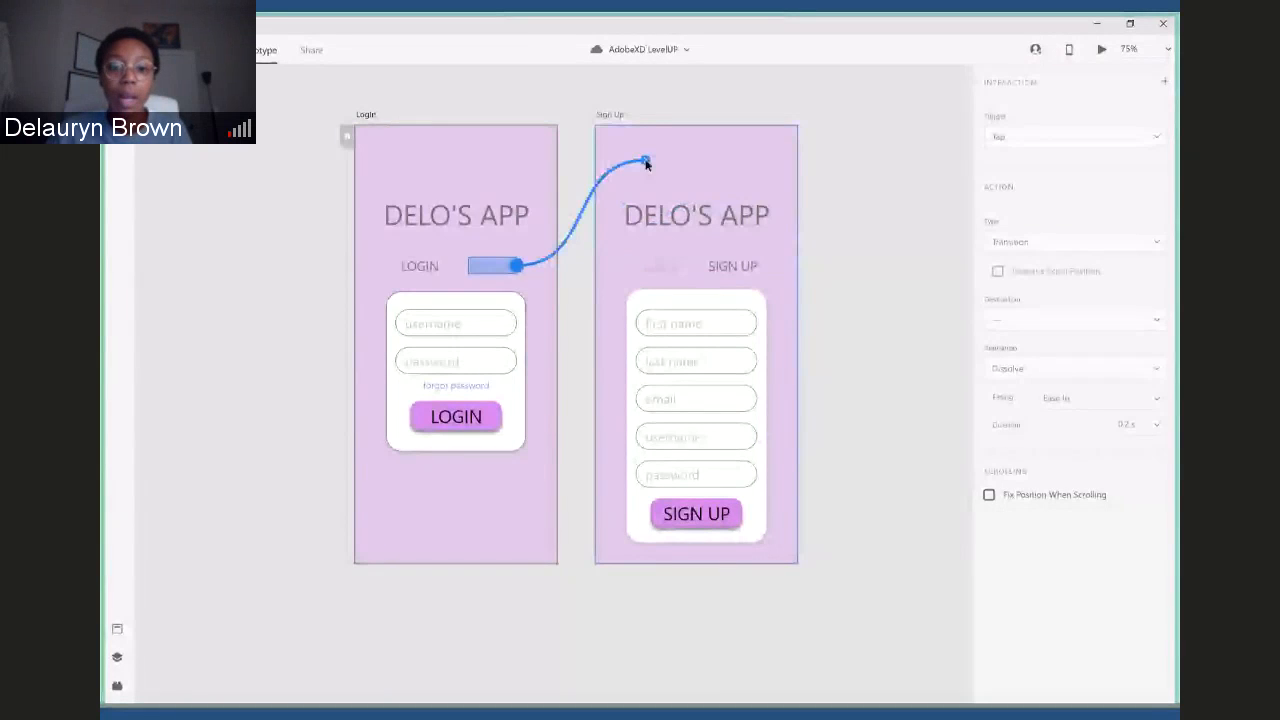
{"action": "left_click_drag", "start_coordinate": [646, 165], "coordinate": [646, 165]}
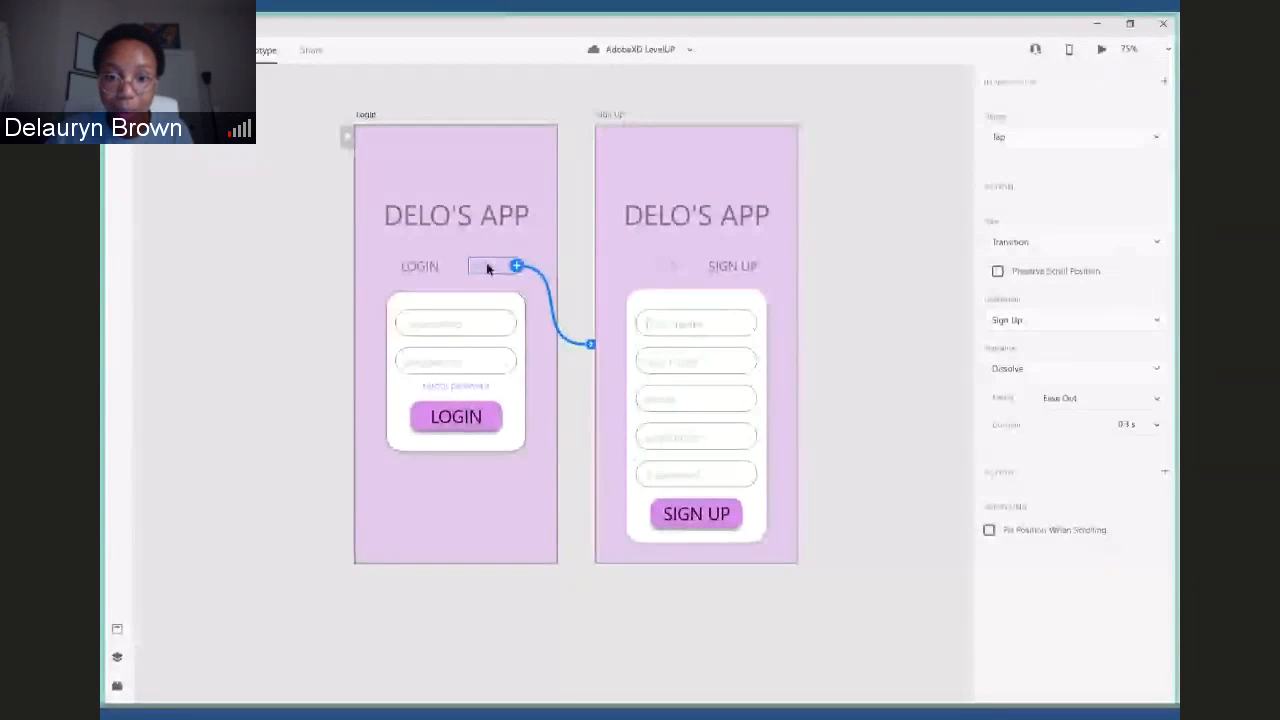
- Link the faded LOGIN label on the Sign Up artboard back to the Login artboard
{"action": "left_click", "coordinate": [657, 266]}
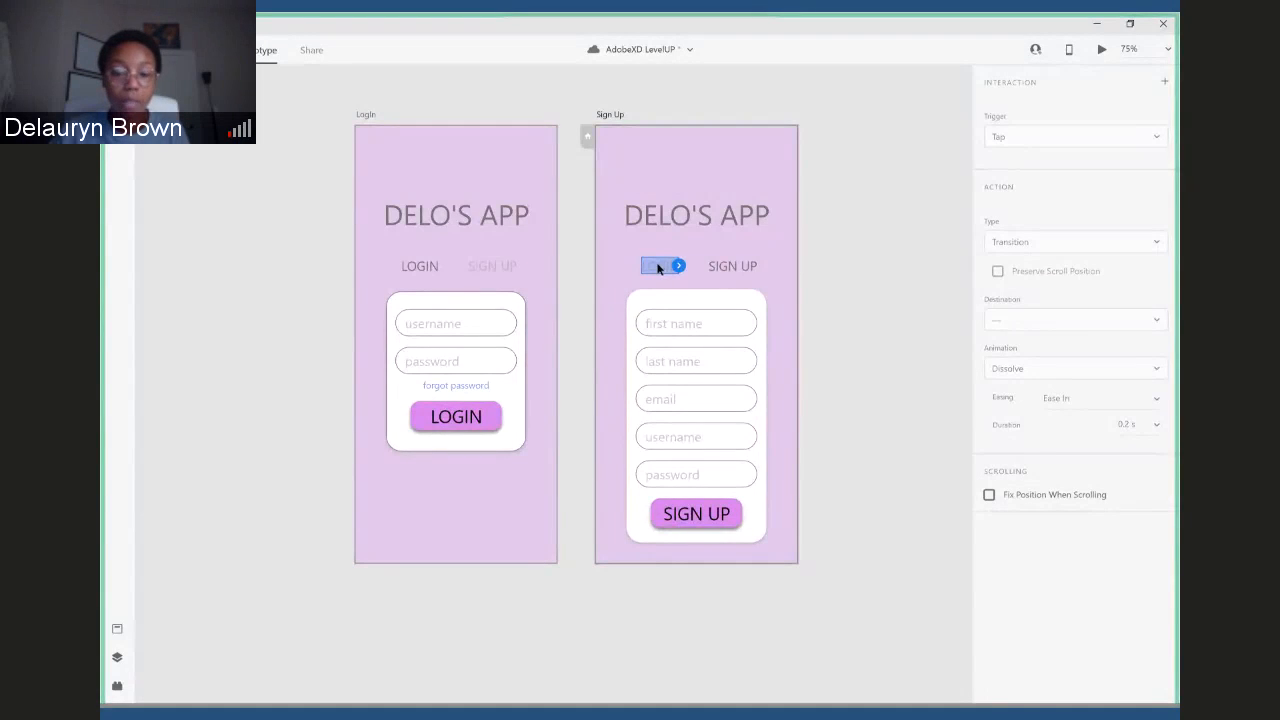
{"action": "left_click", "coordinate": [678, 266]}
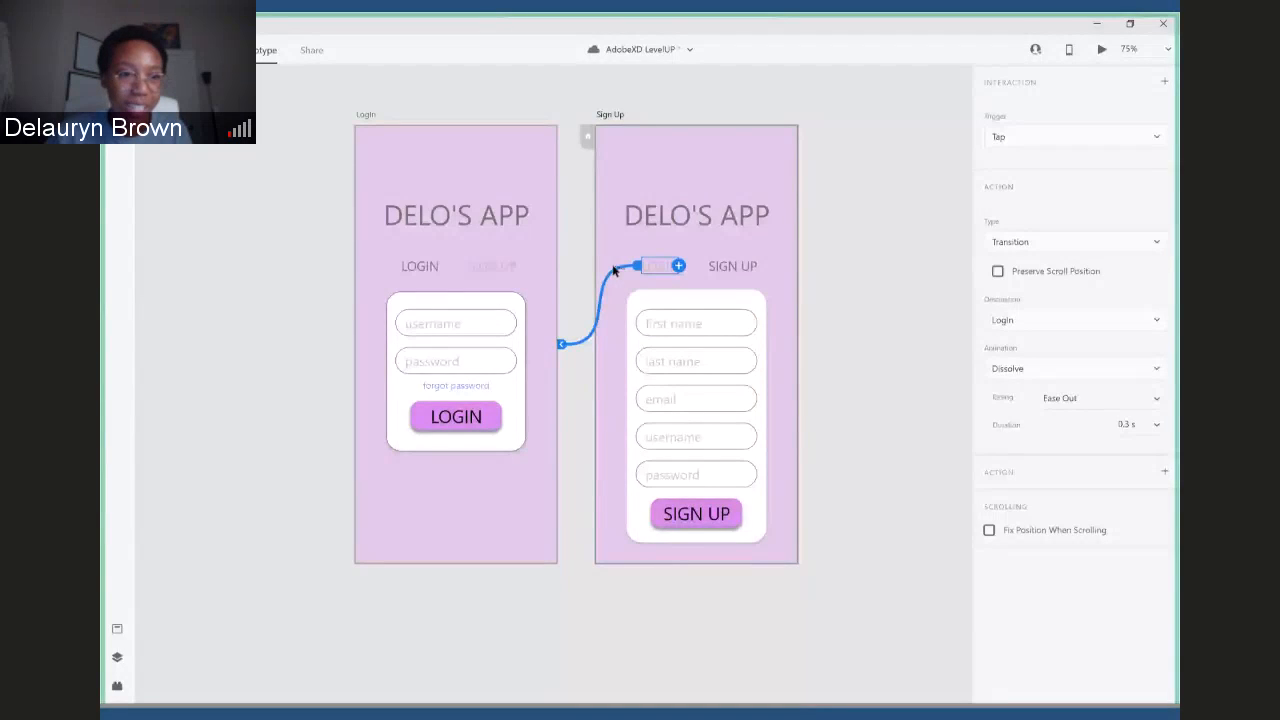
{"action": "left_click", "coordinate": [846, 360]}
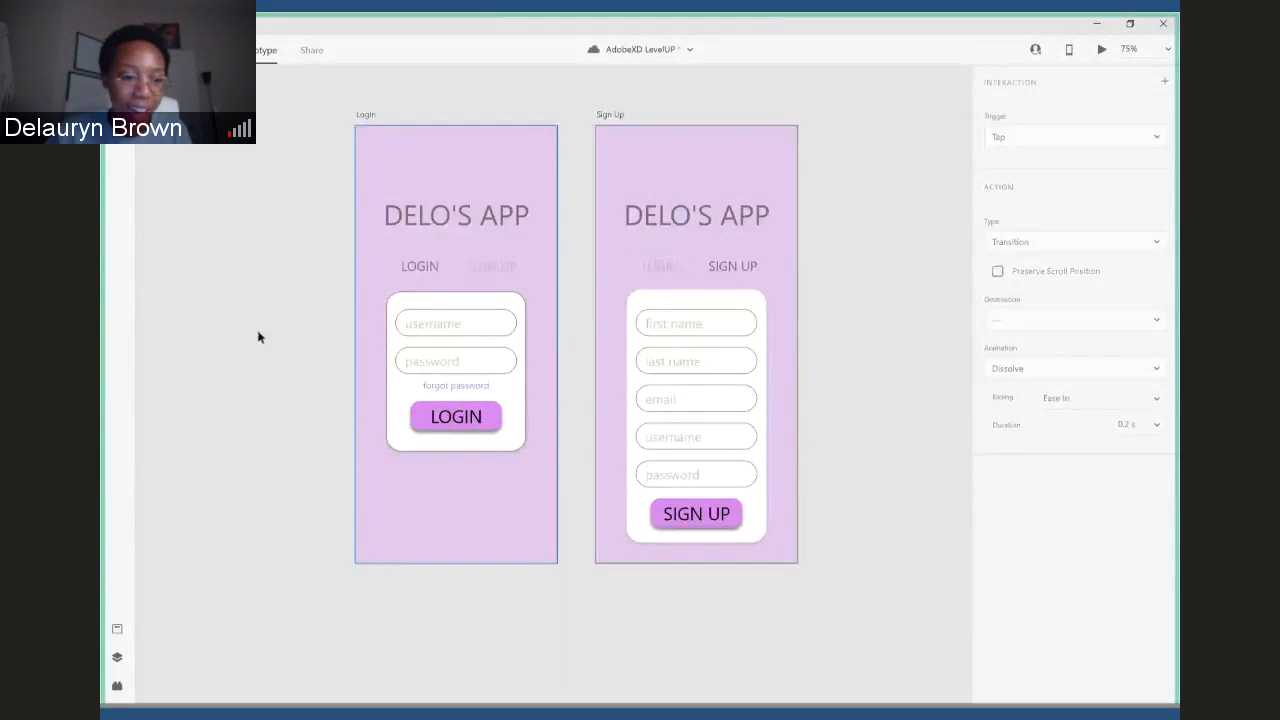
{"action": "left_click", "coordinate": [117, 658]}
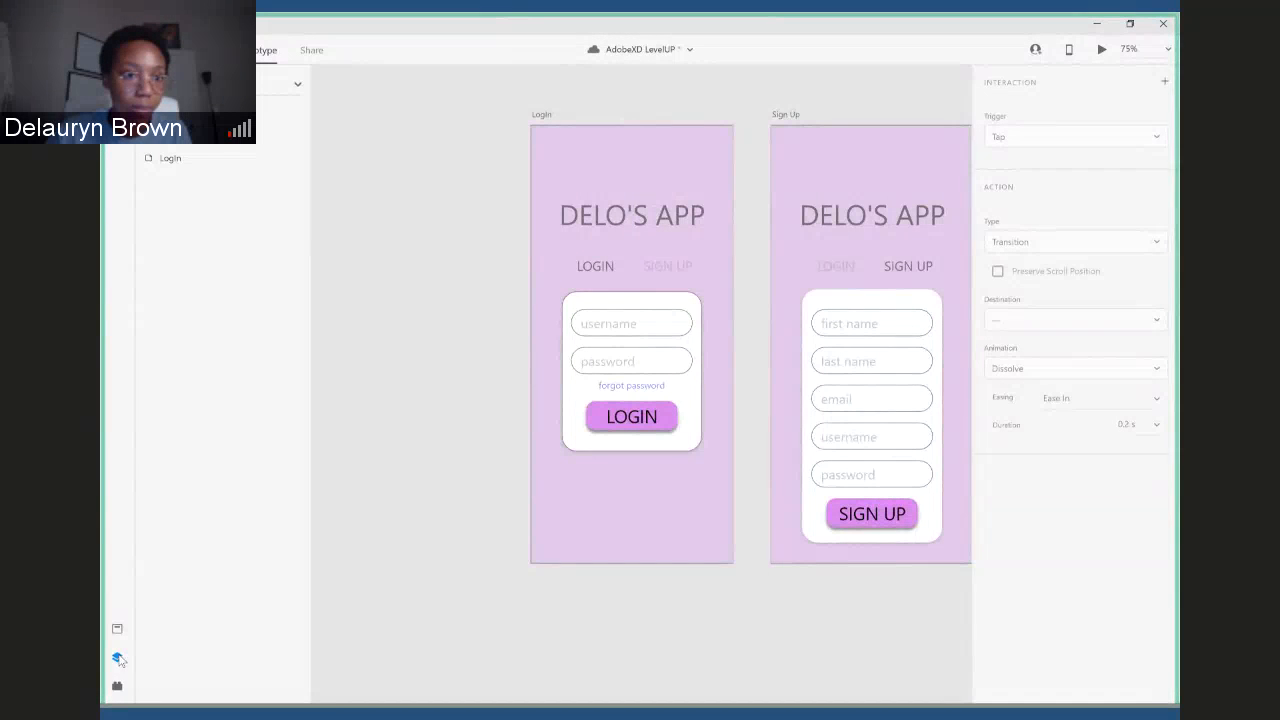
{"action": "left_click", "coordinate": [117, 658]}
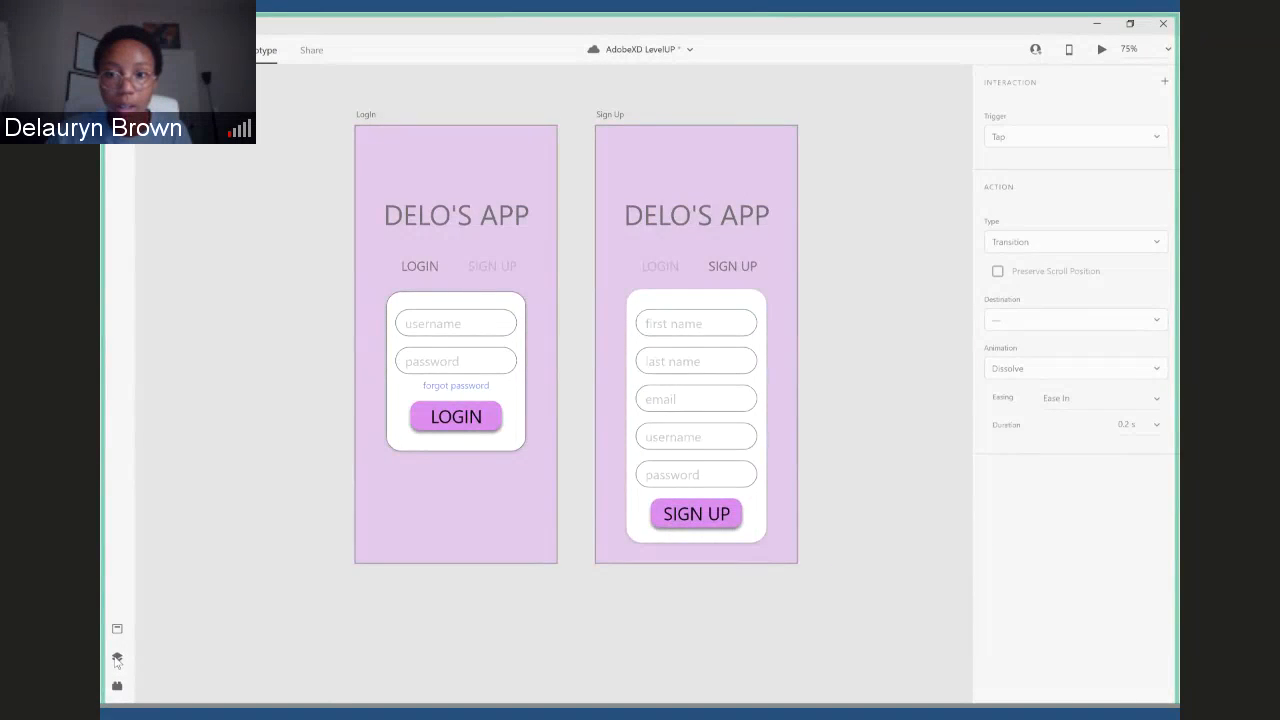
- Return to Design mode, add a blank iPhone X, XS, 11 Pro artboard beside Sign Up, and undo the surplus artboards
{"action": "left_click", "coordinate": [193, 50]}
{"action": "left_click", "coordinate": [117, 284]}
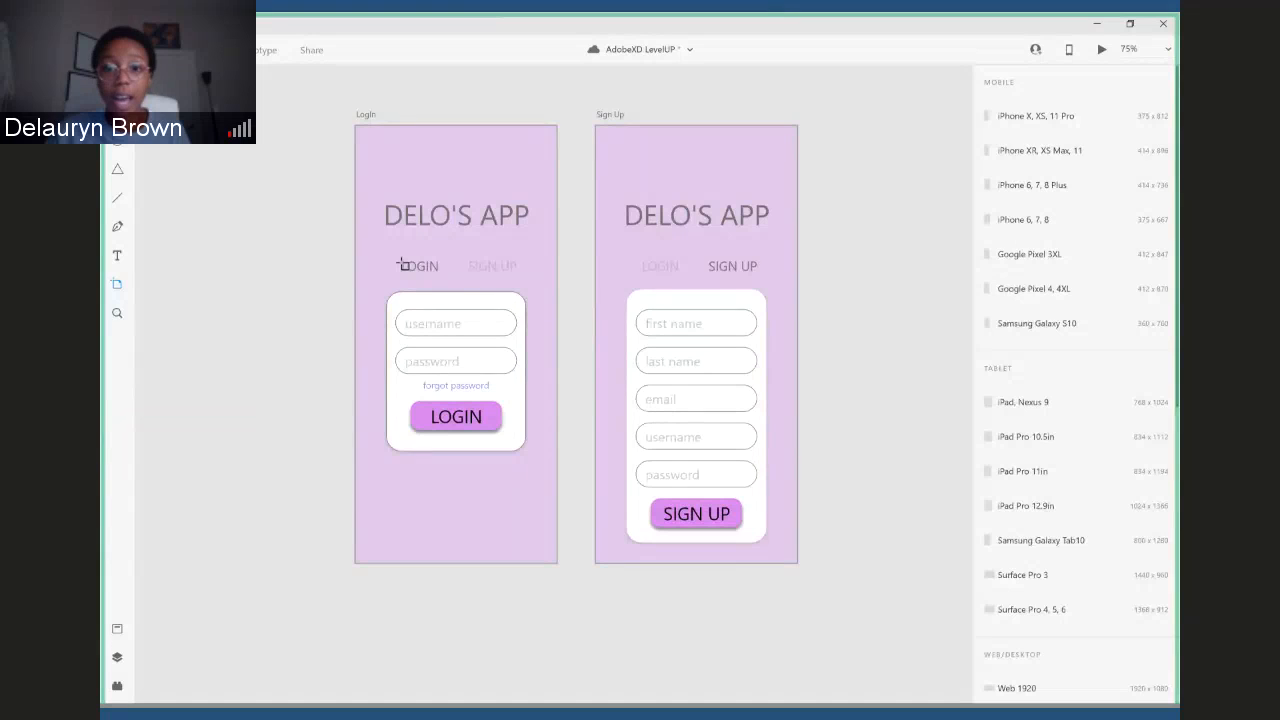
{"action": "double_click", "coordinate": [727, 196]}
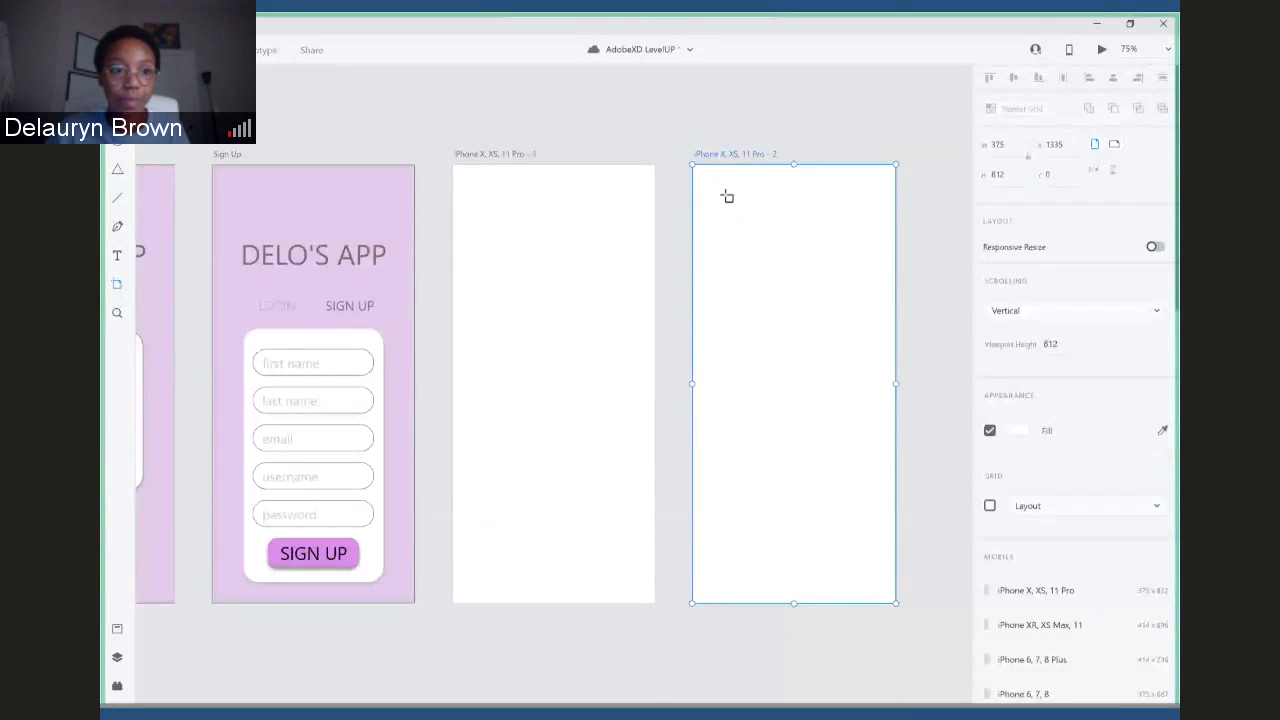
{"action": "left_click", "coordinate": [727, 196]}
{"action": "left_click", "coordinate": [694, 214]}
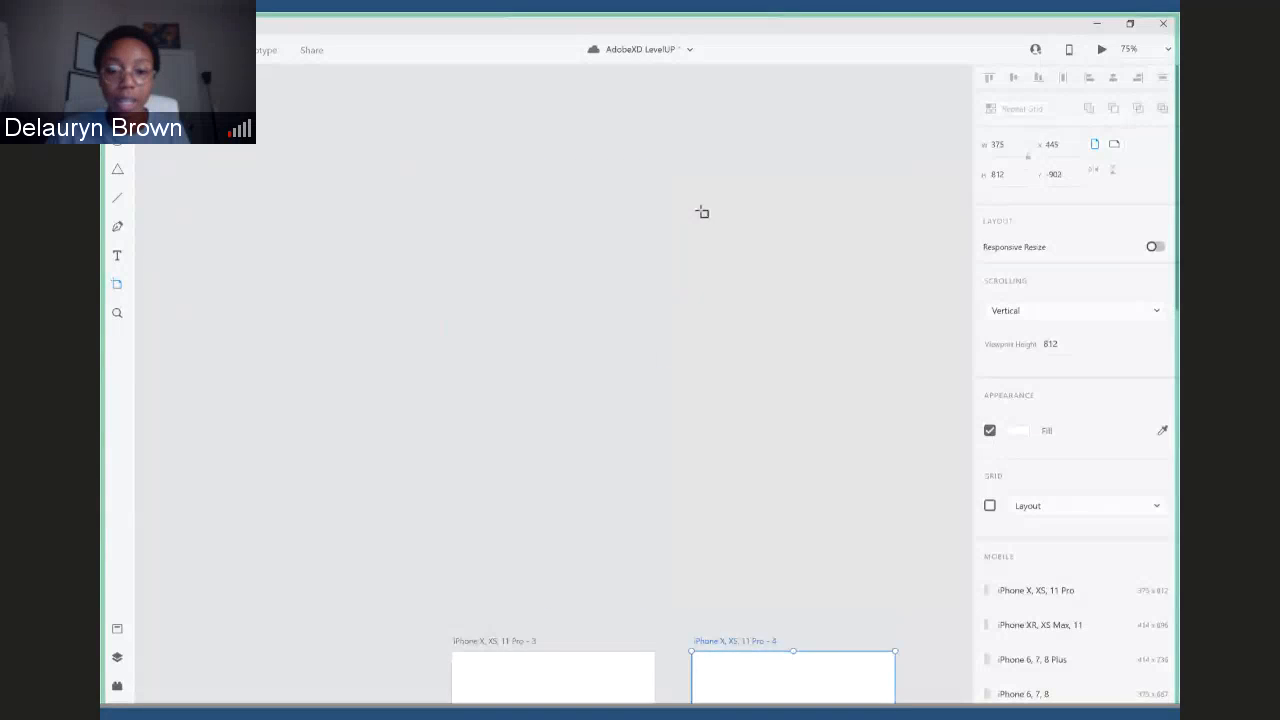
{"action": "key", "text": "v"}
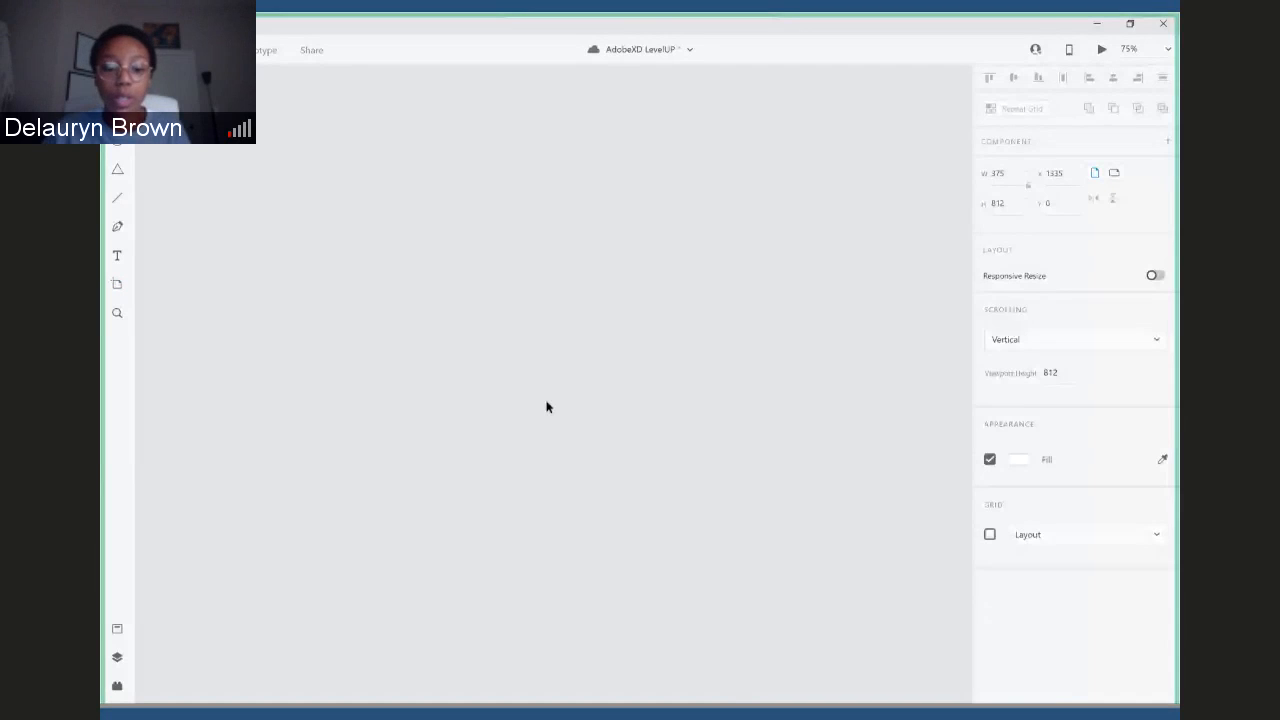
{"action": "key", "text": "ctrl+z"}
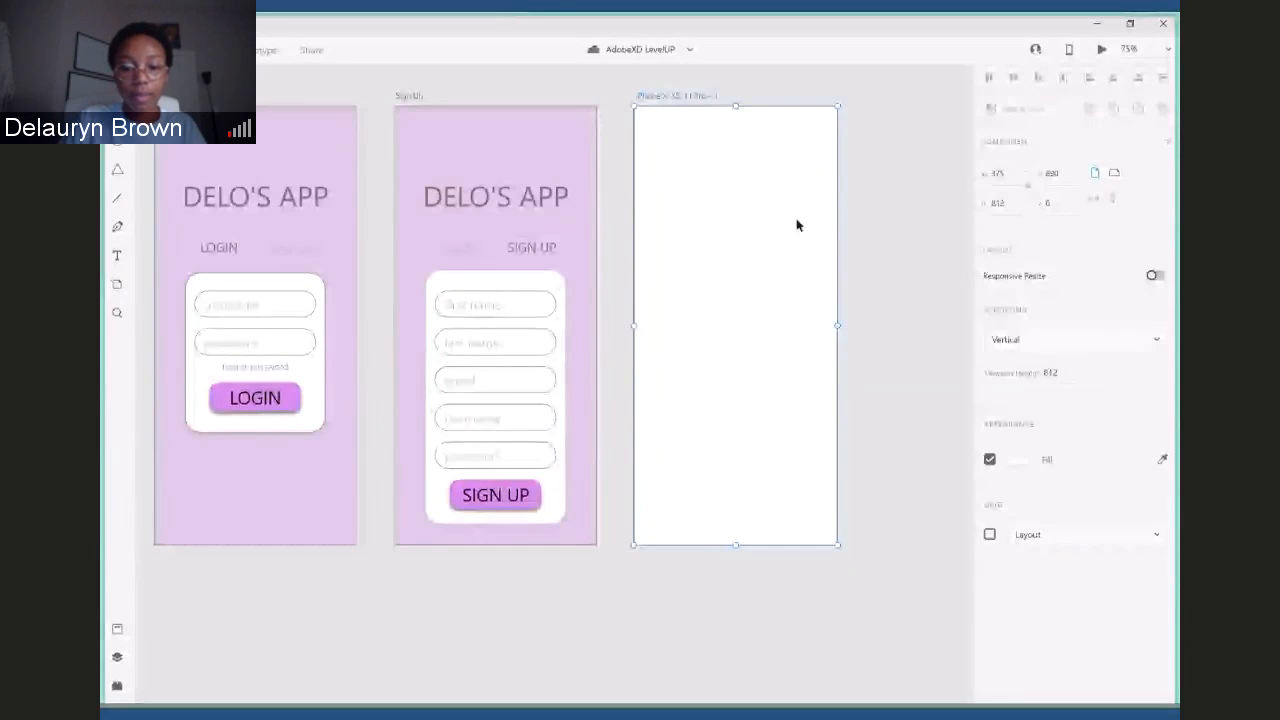
- Add the centred text "YAY YOU DID IT!" to the upper part of the blank third artboard
{"action": "key", "text": "t"}
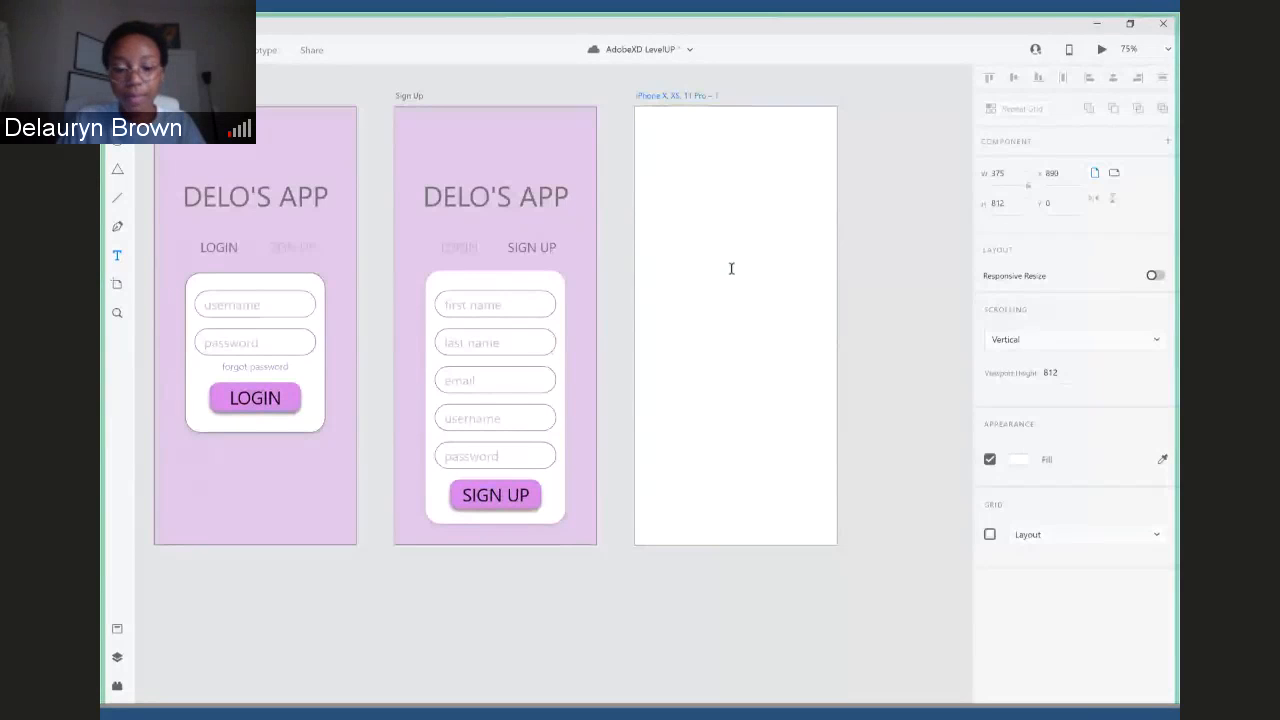
{"action": "left_click", "coordinate": [731, 268]}
{"action": "type", "text": "YAY YOu"}
{"action": "key", "text": "BackSpace"}
{"action": "type", "text": "U"}
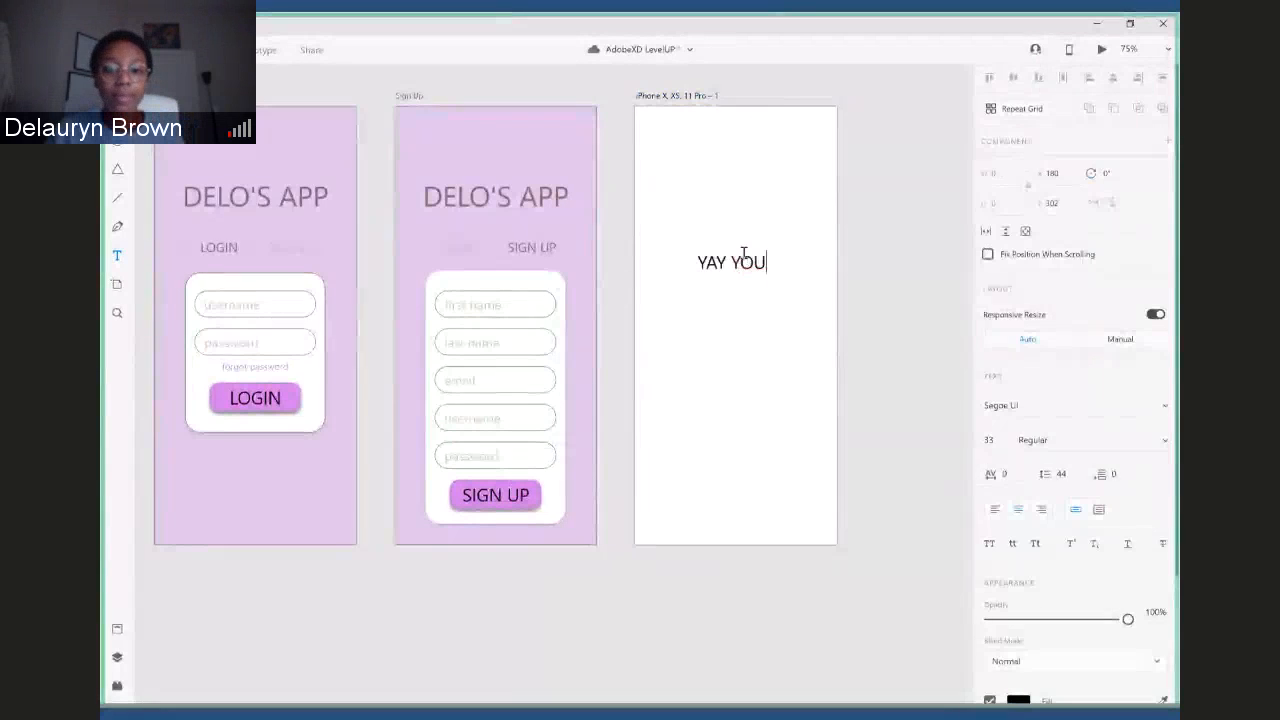
{"action": "type", "text": " DID IT!"}
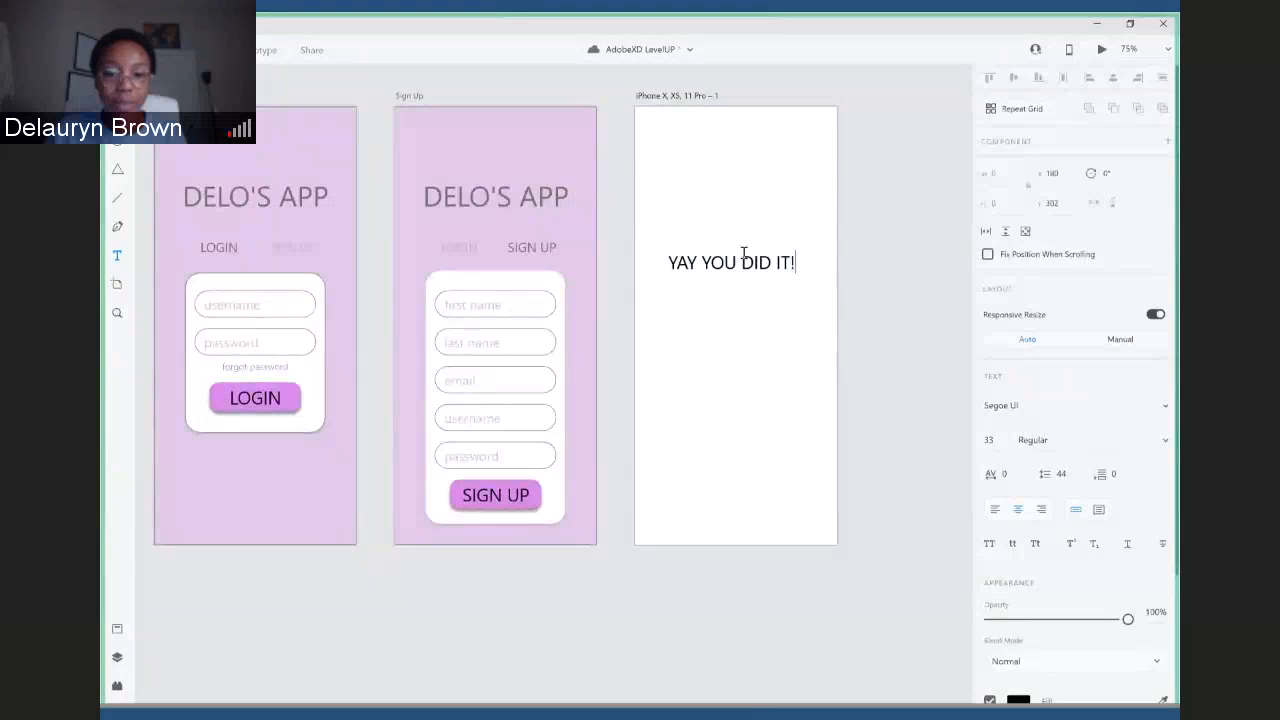
{"action": "key", "text": "Escape"}
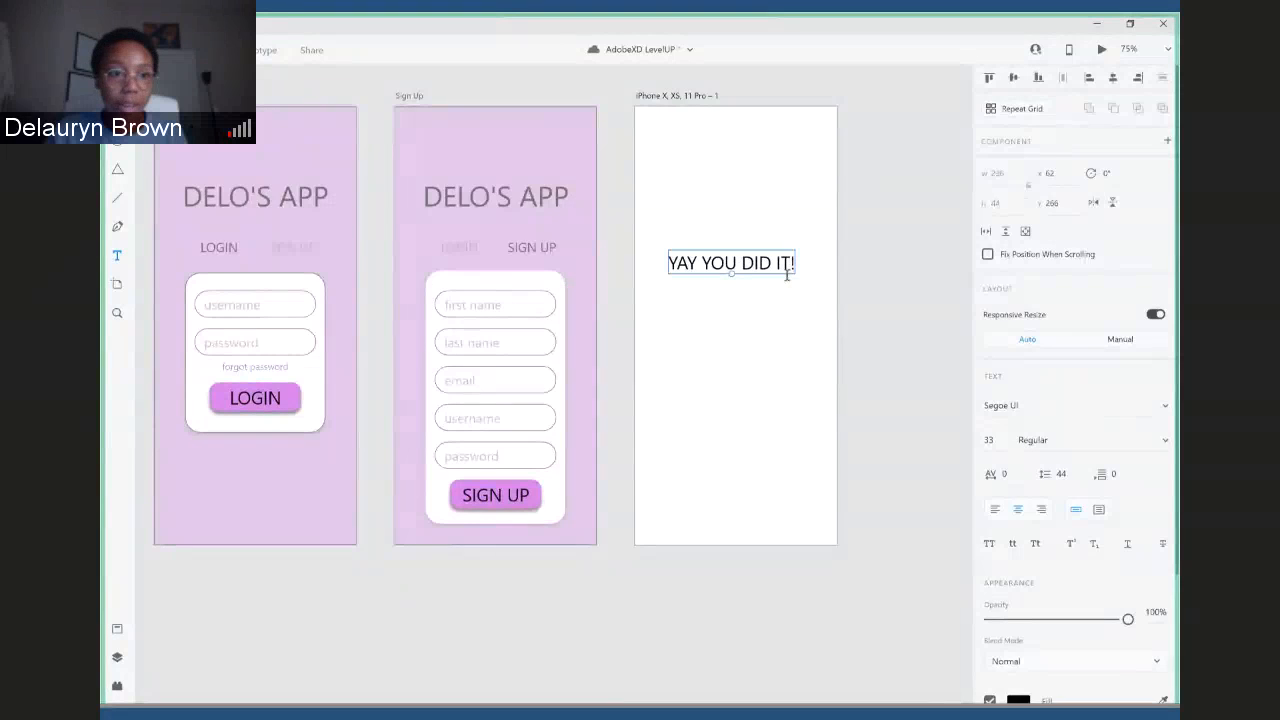
{"action": "key", "text": "Escape"}
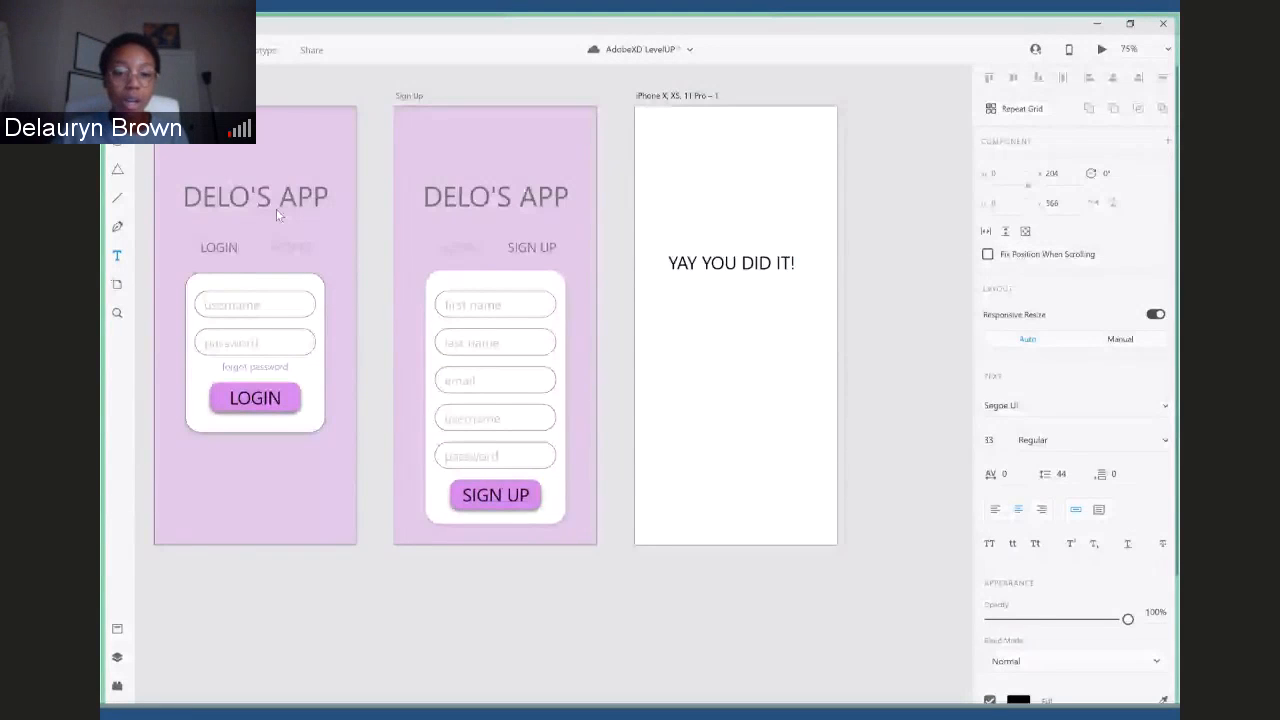
- Link the text of the SIGN UP button to the third artboard in Prototype mode
{"action": "key", "text": "ctrl+Tab"}
{"action": "left_click", "coordinate": [540, 494]}
{"action": "left_click_drag", "start_coordinate": [540, 494], "coordinate": [652, 437]}
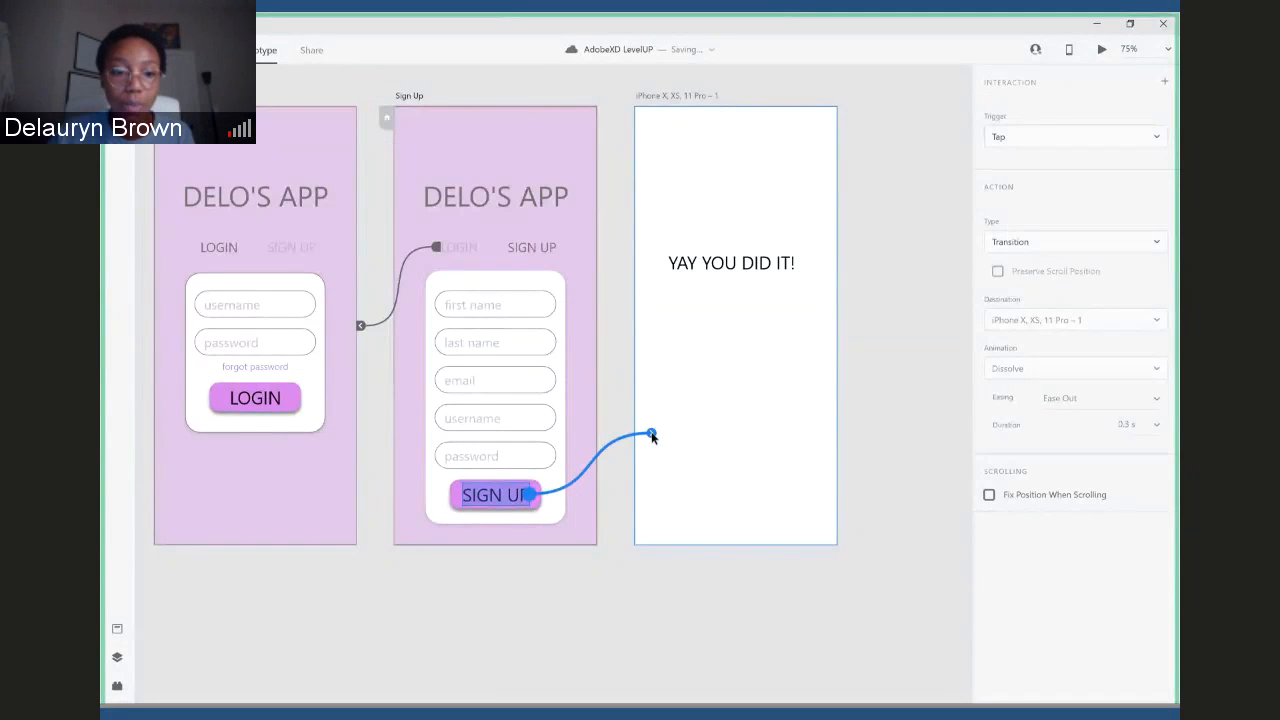
{"action": "left_click_drag", "start_coordinate": [651, 435], "coordinate": [651, 436]}
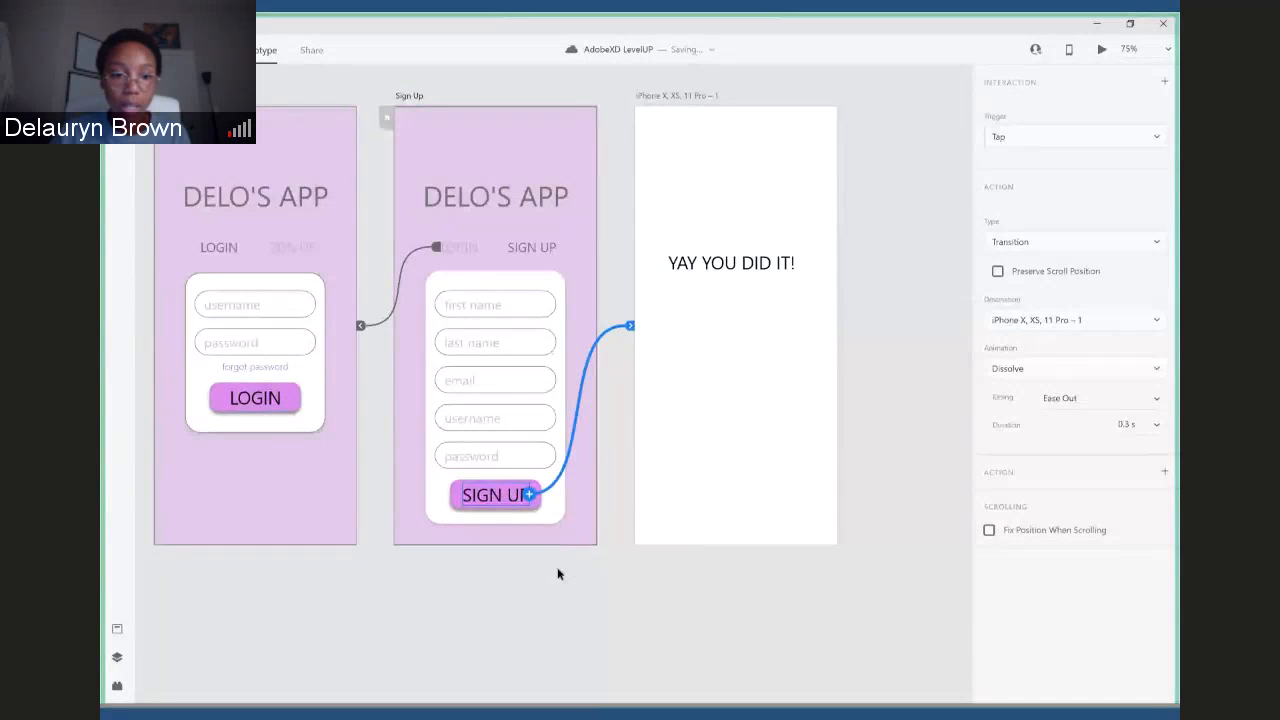
- Link the "YAY YOU DID IT!" text on the third artboard back to the Login artboard and deselect everything
{"action": "left_click", "coordinate": [293, 400]}
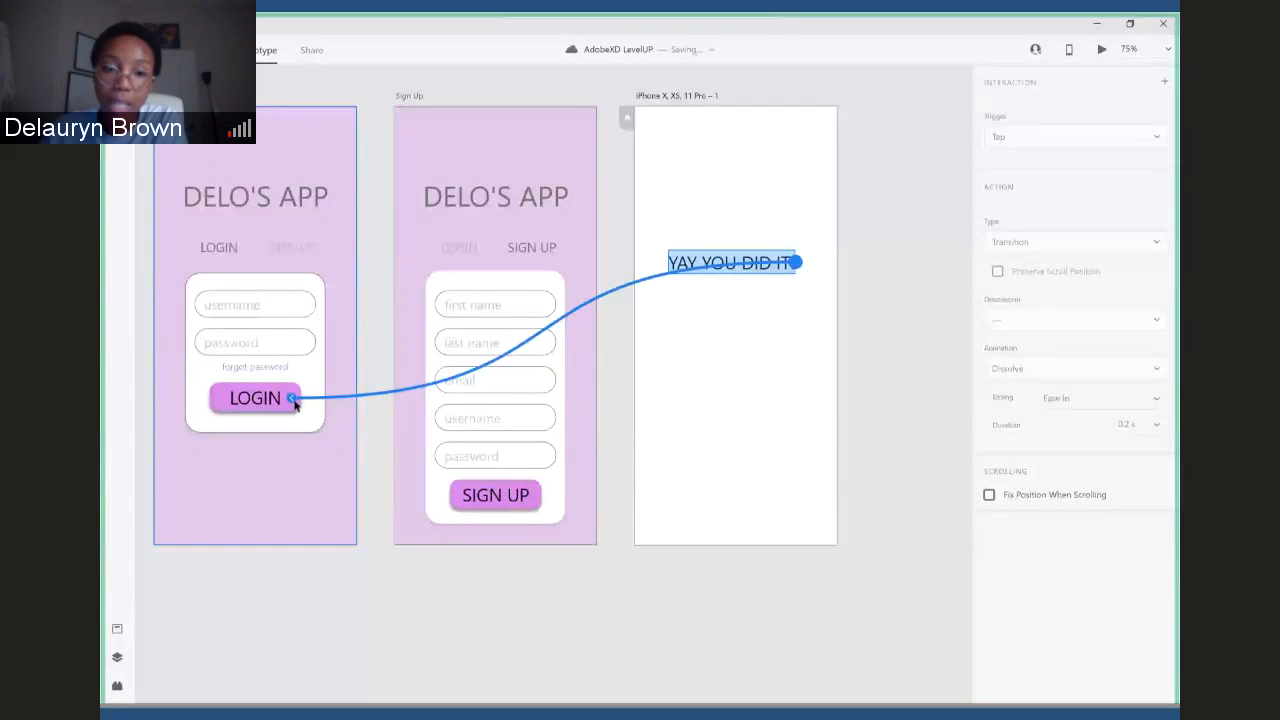
{"action": "left_click", "coordinate": [723, 177]}
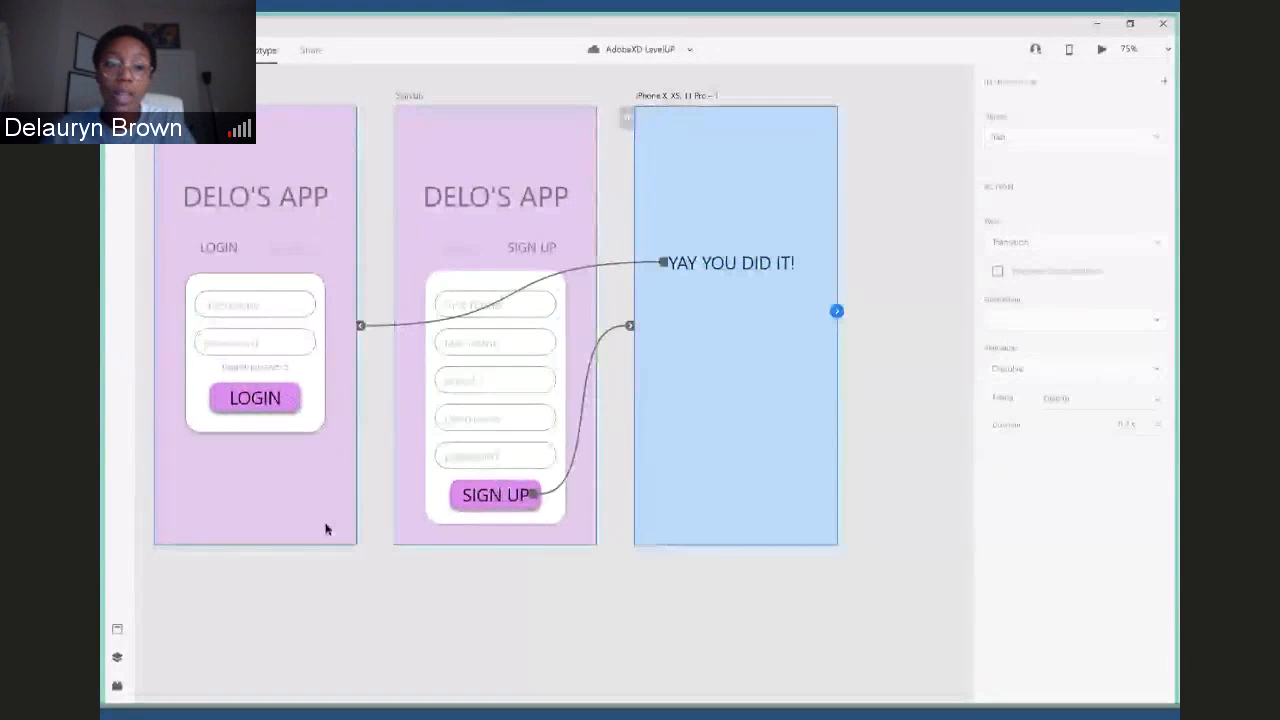
{"action": "left_click", "coordinate": [563, 152]}
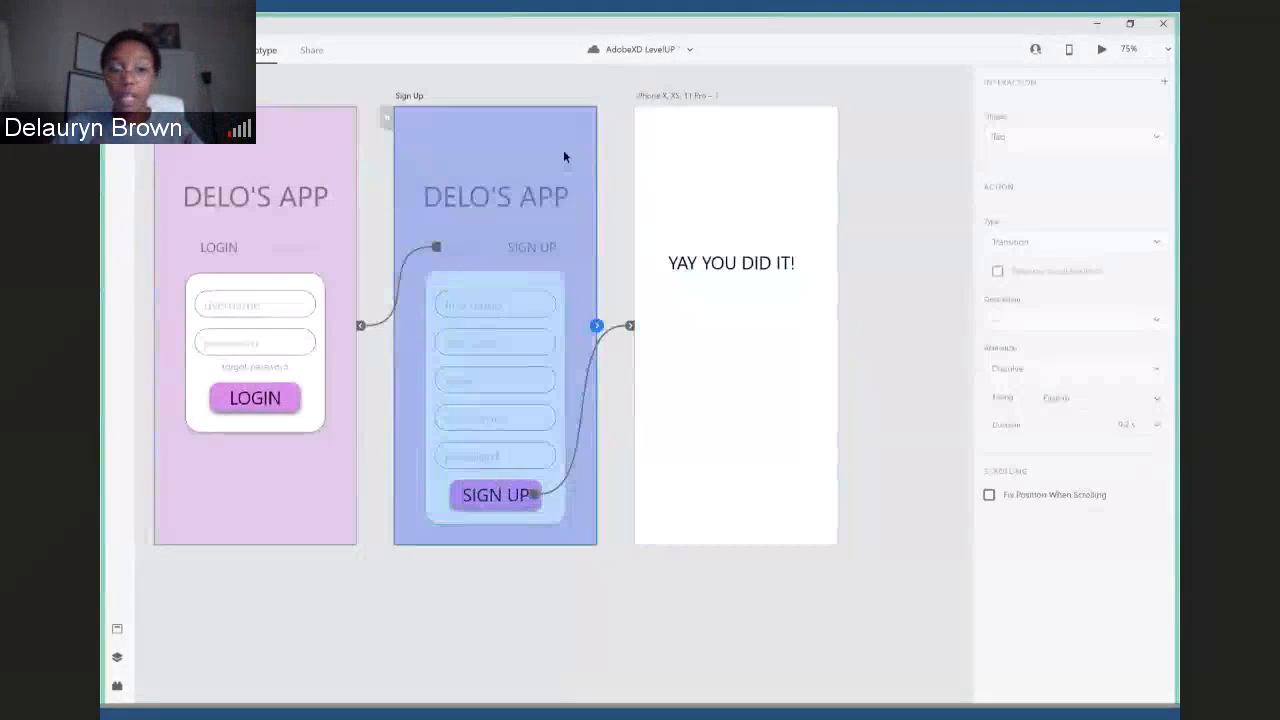
{"action": "left_click", "coordinate": [698, 163]}
{"action": "left_click", "coordinate": [909, 240]}
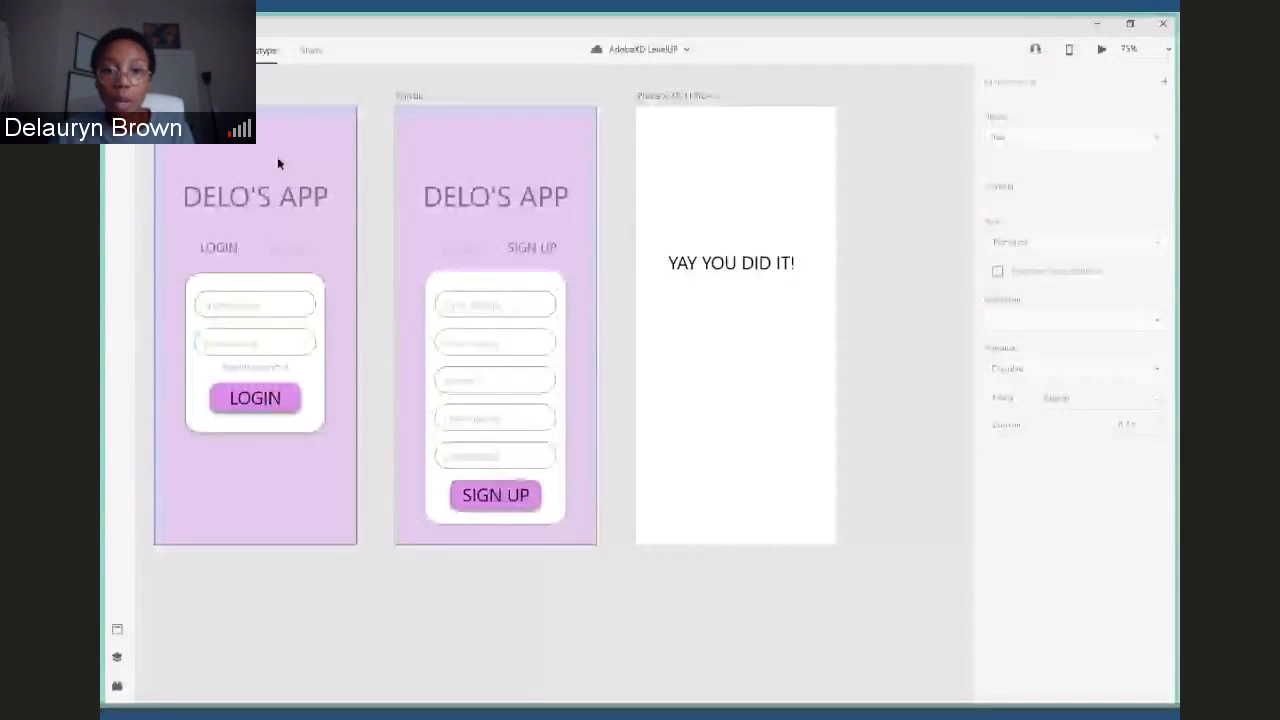
- Preview the prototype, try the SIGN UP link on the Login screen, and leave the preview
{"action": "left_click", "coordinate": [1101, 49]}
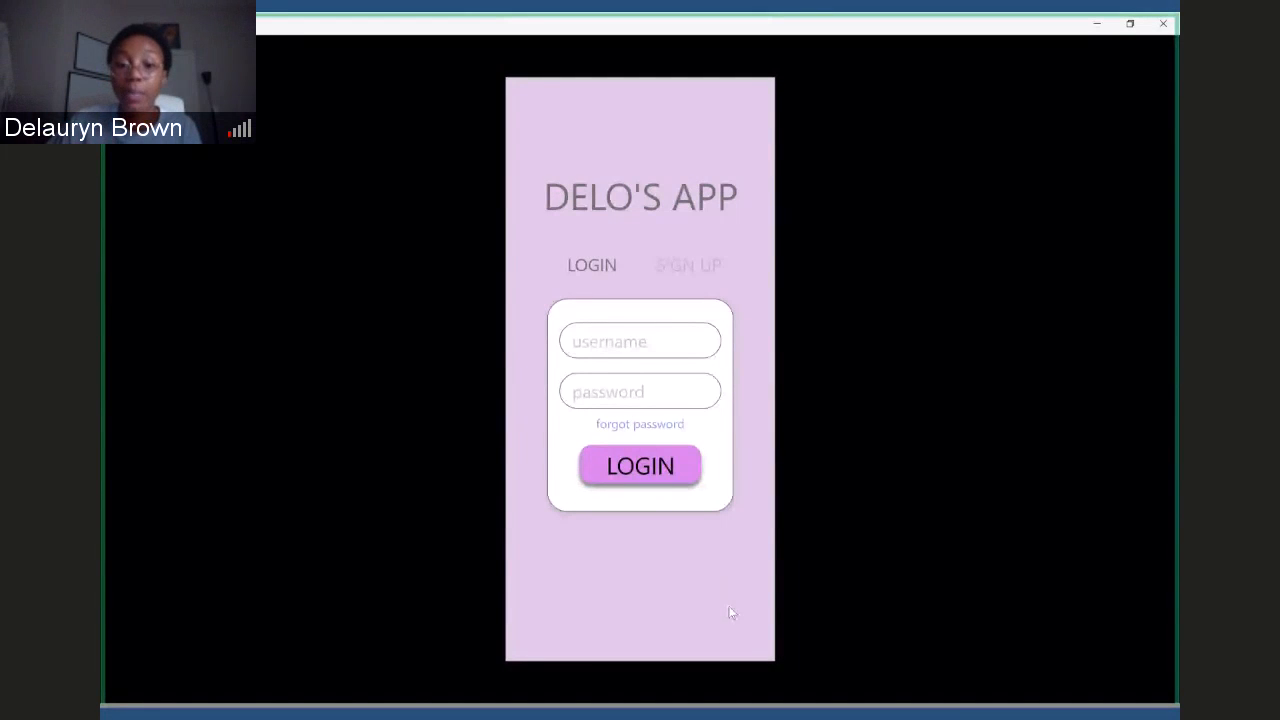
{"action": "left_click", "coordinate": [685, 268]}
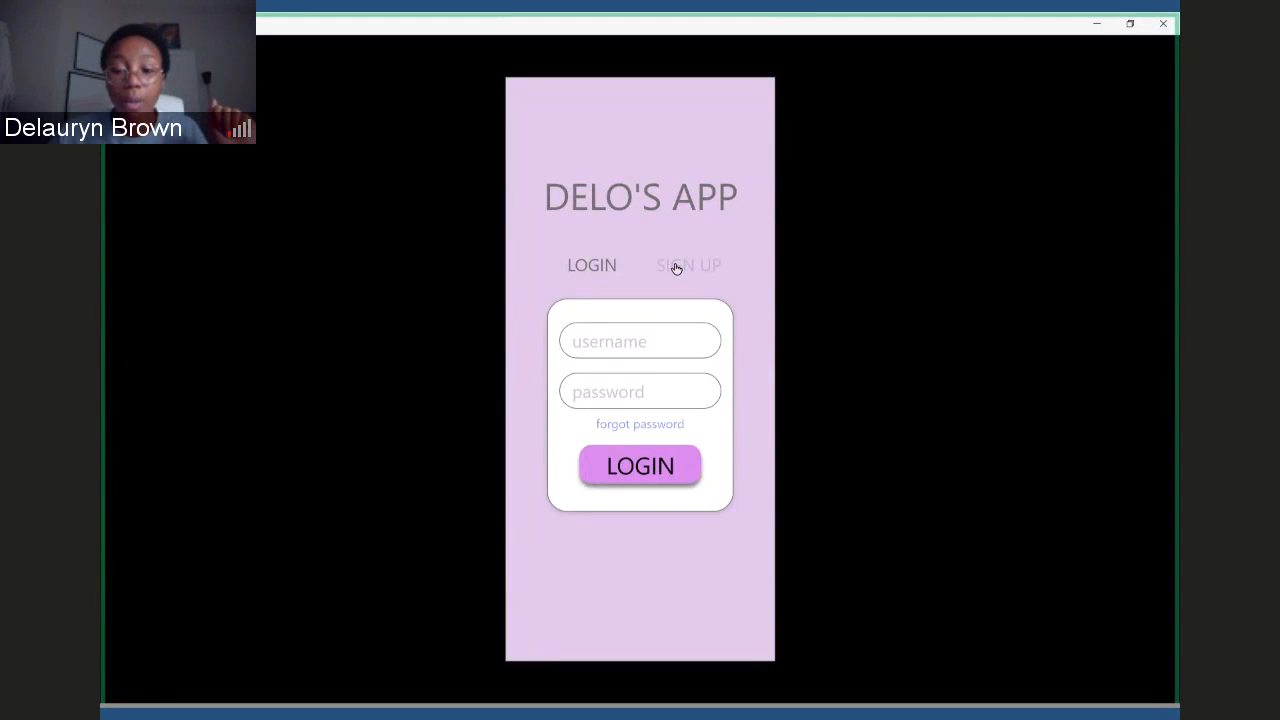
{"action": "left_click", "coordinate": [1100, 27]}
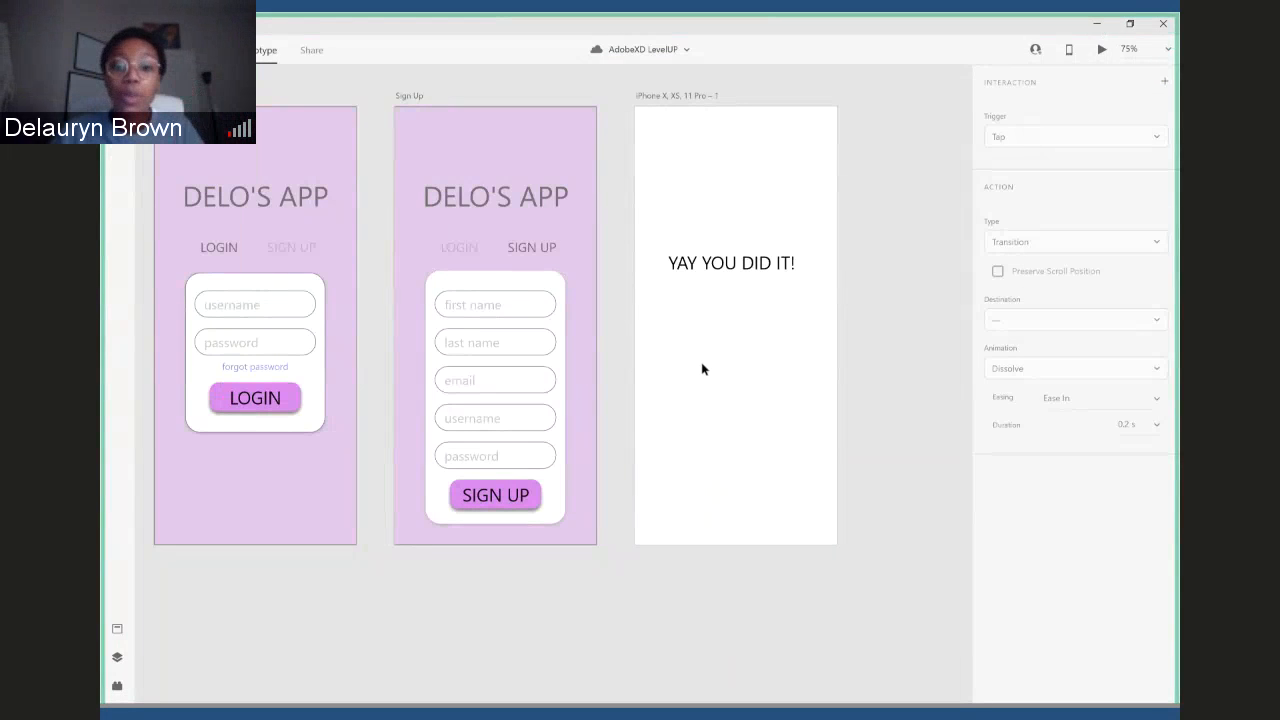
{"action": "left_click", "coordinate": [460, 295]}
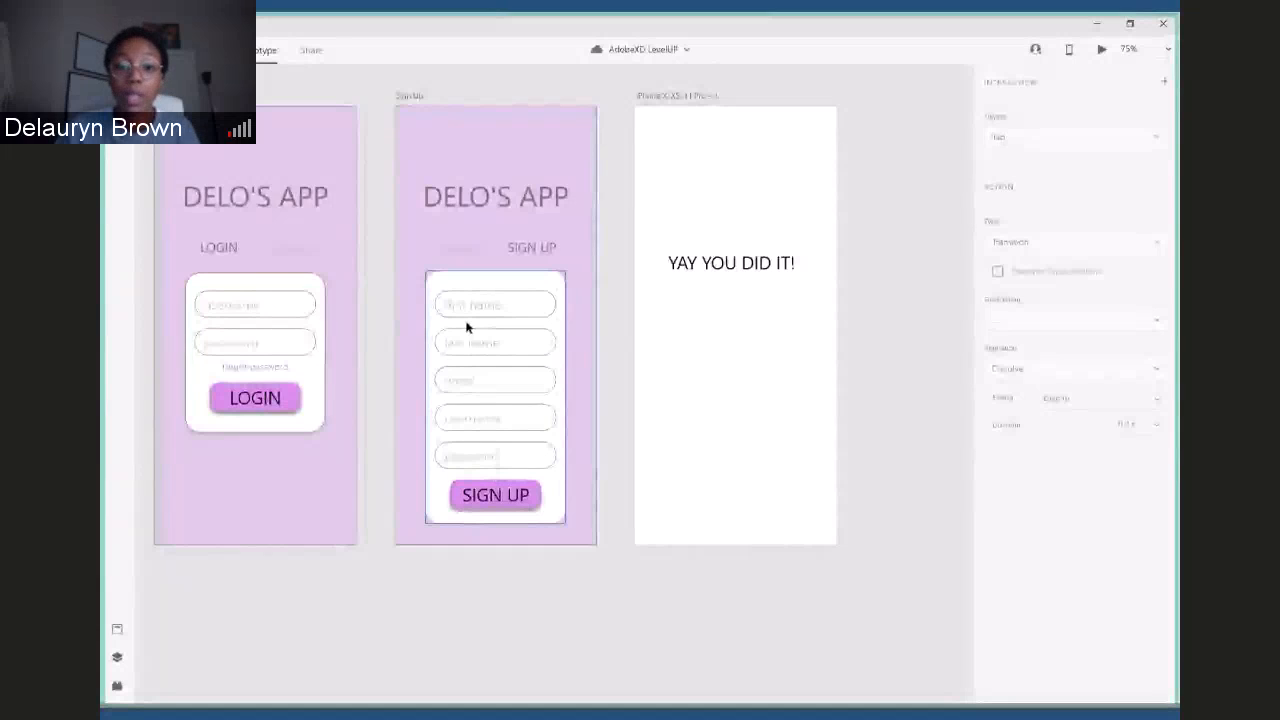
{"action": "double_click", "coordinate": [484, 315]}
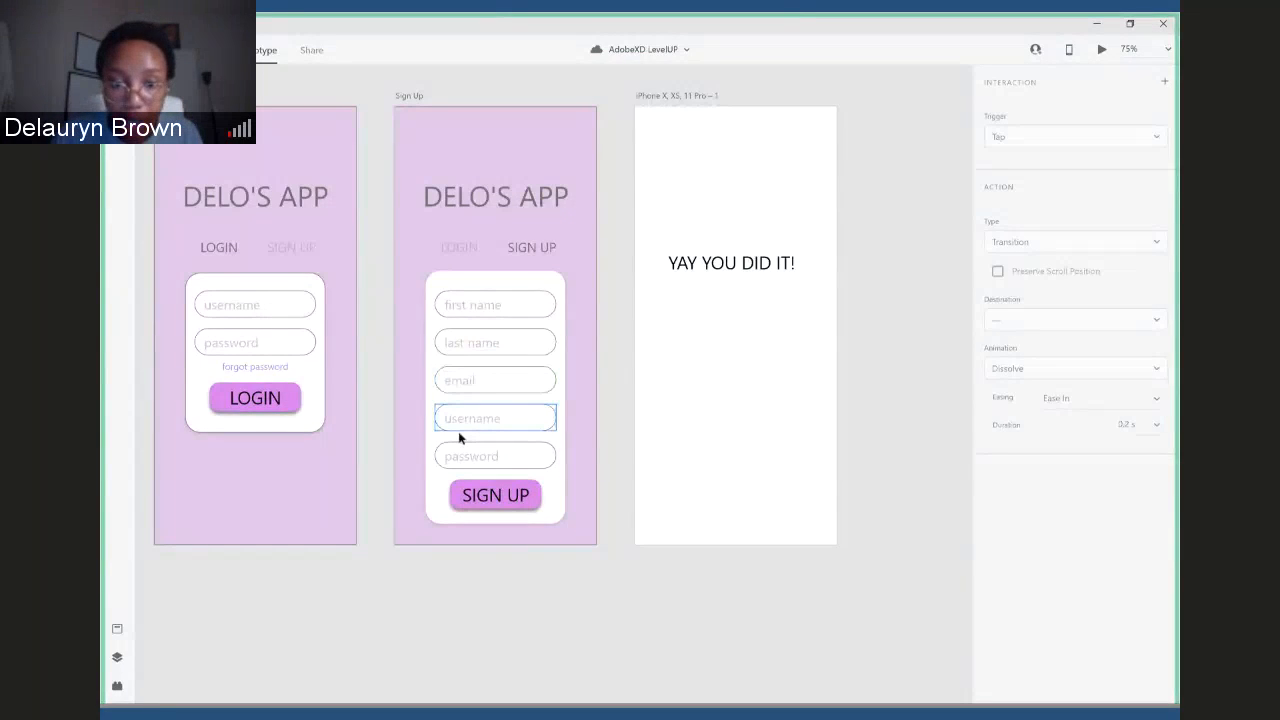
{"action": "left_click", "coordinate": [499, 304]}
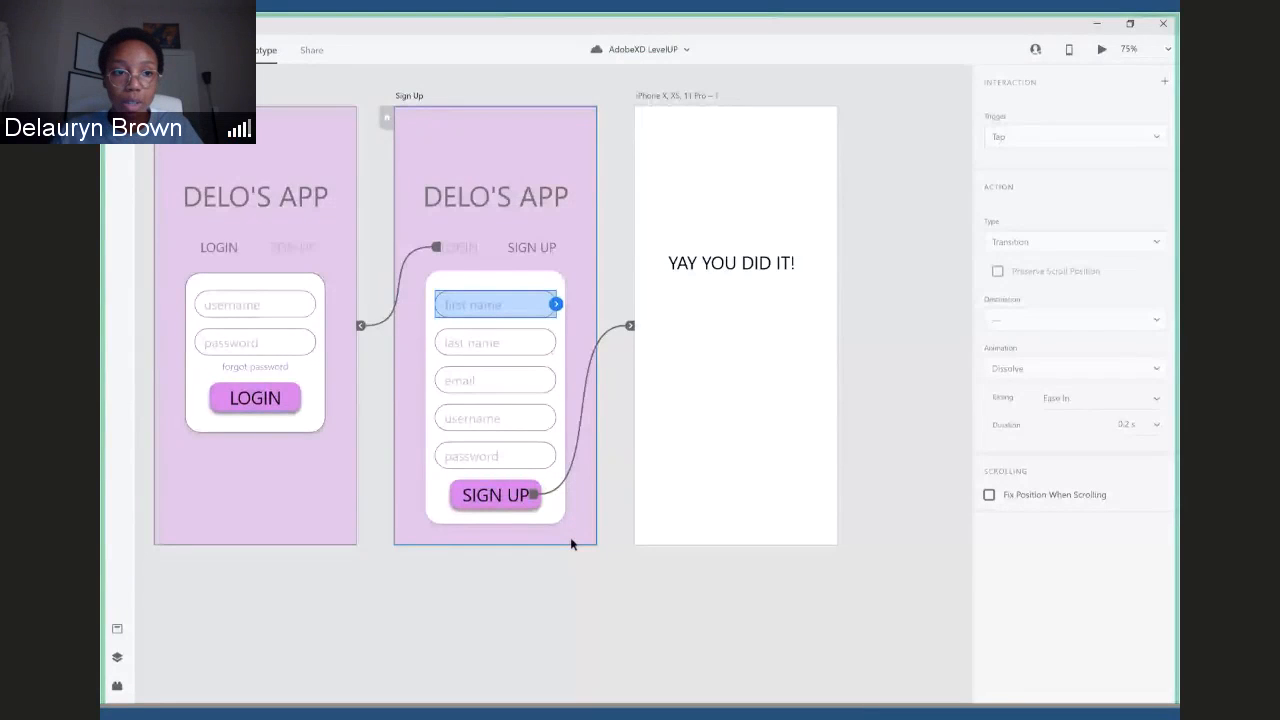
{"action": "left_click", "coordinate": [397, 630]}
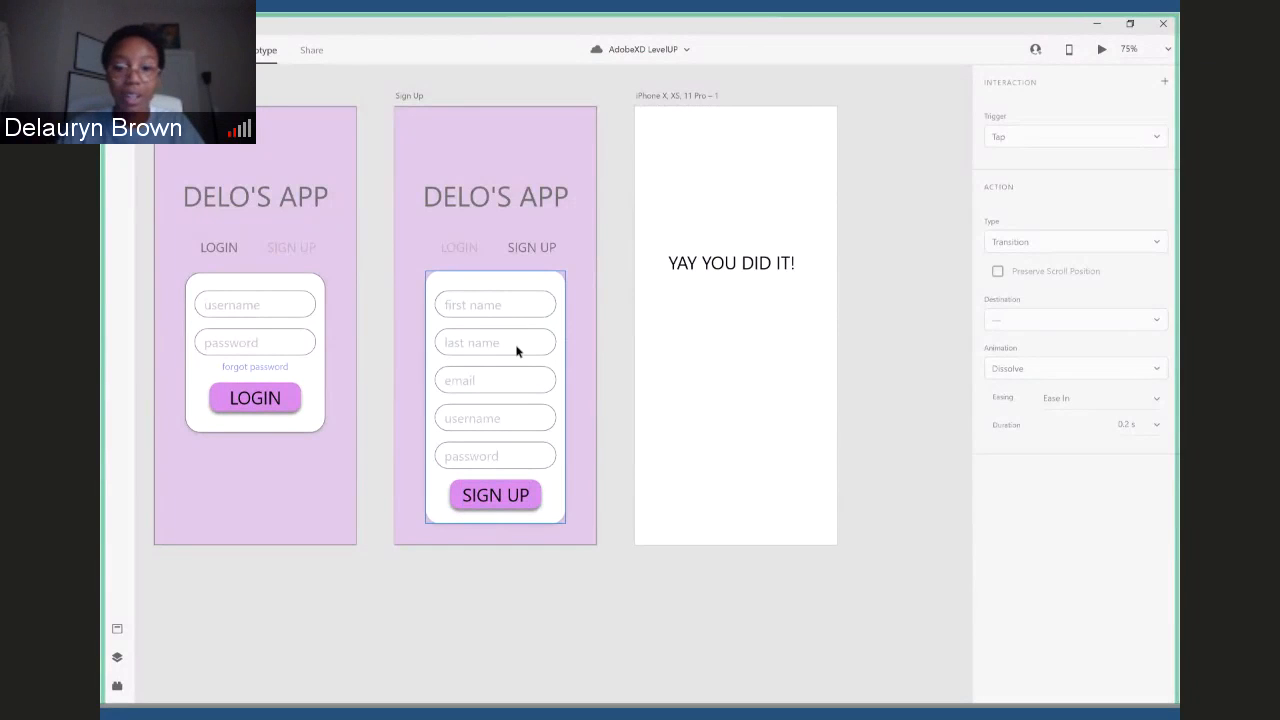
- Rename the third artboard as YAY
{"action": "double_click", "coordinate": [668, 95]}
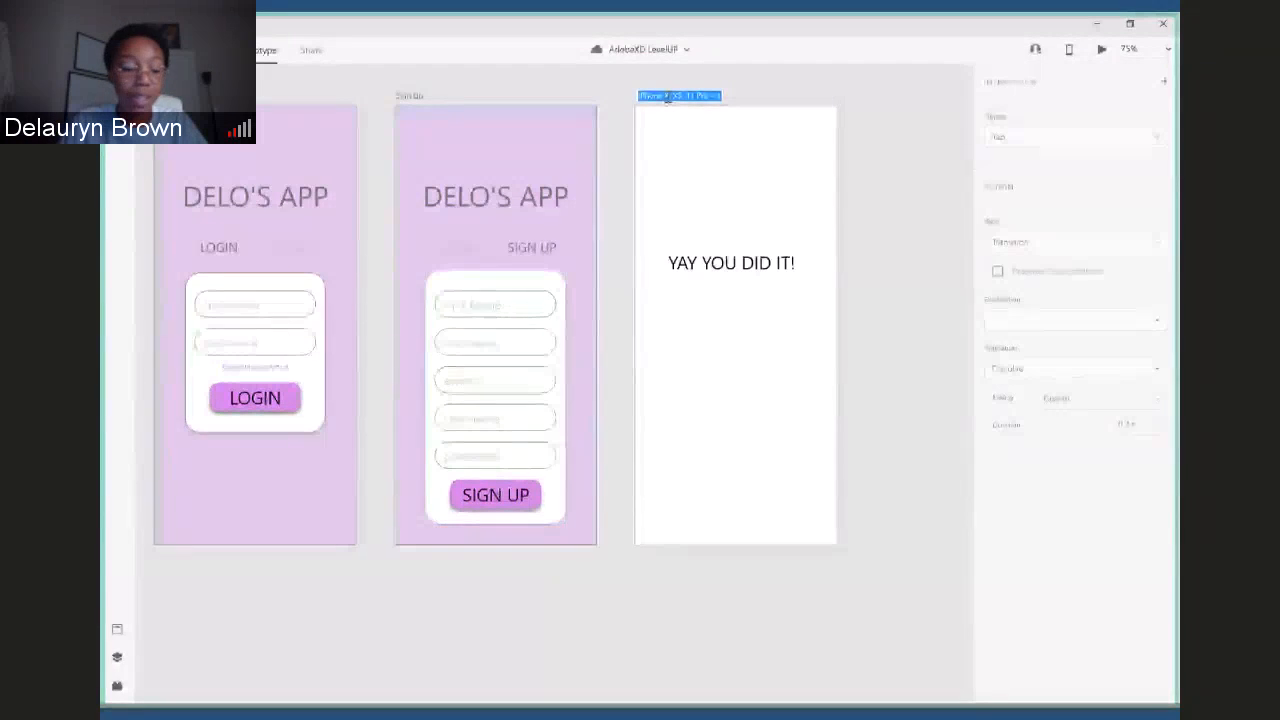
{"action": "type", "text": "YAY"}
{"action": "key", "text": "Return"}
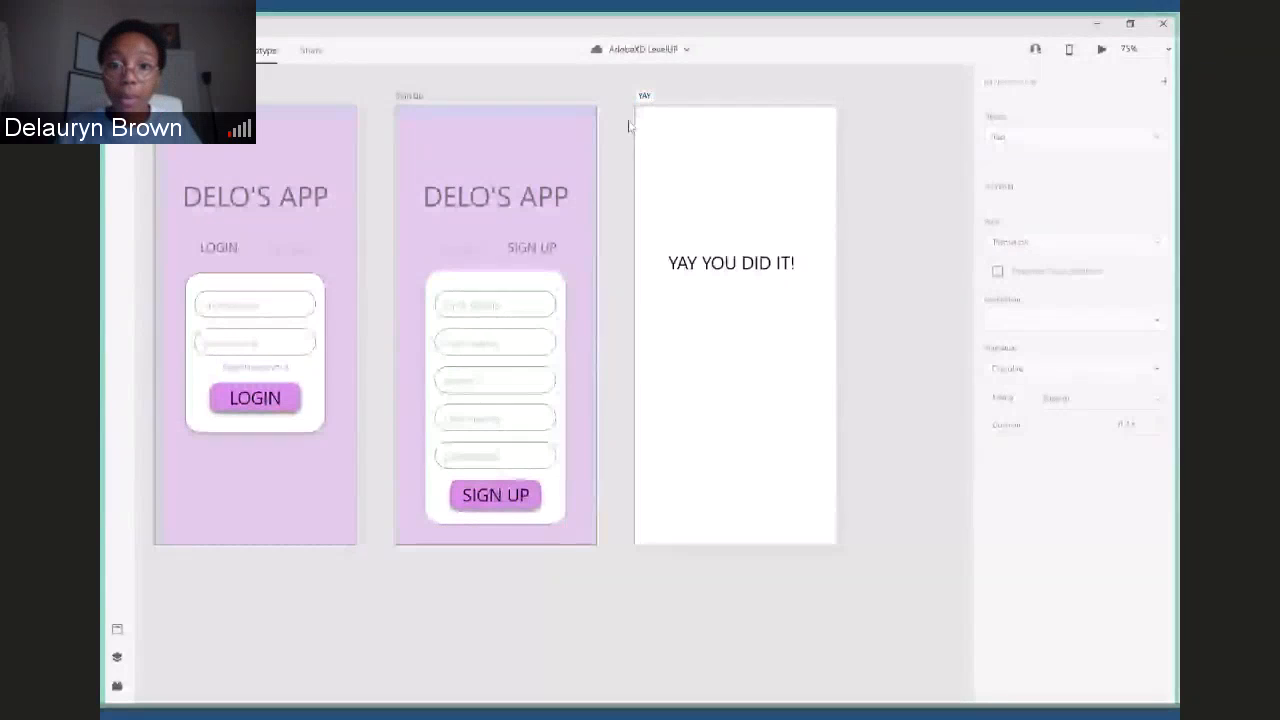